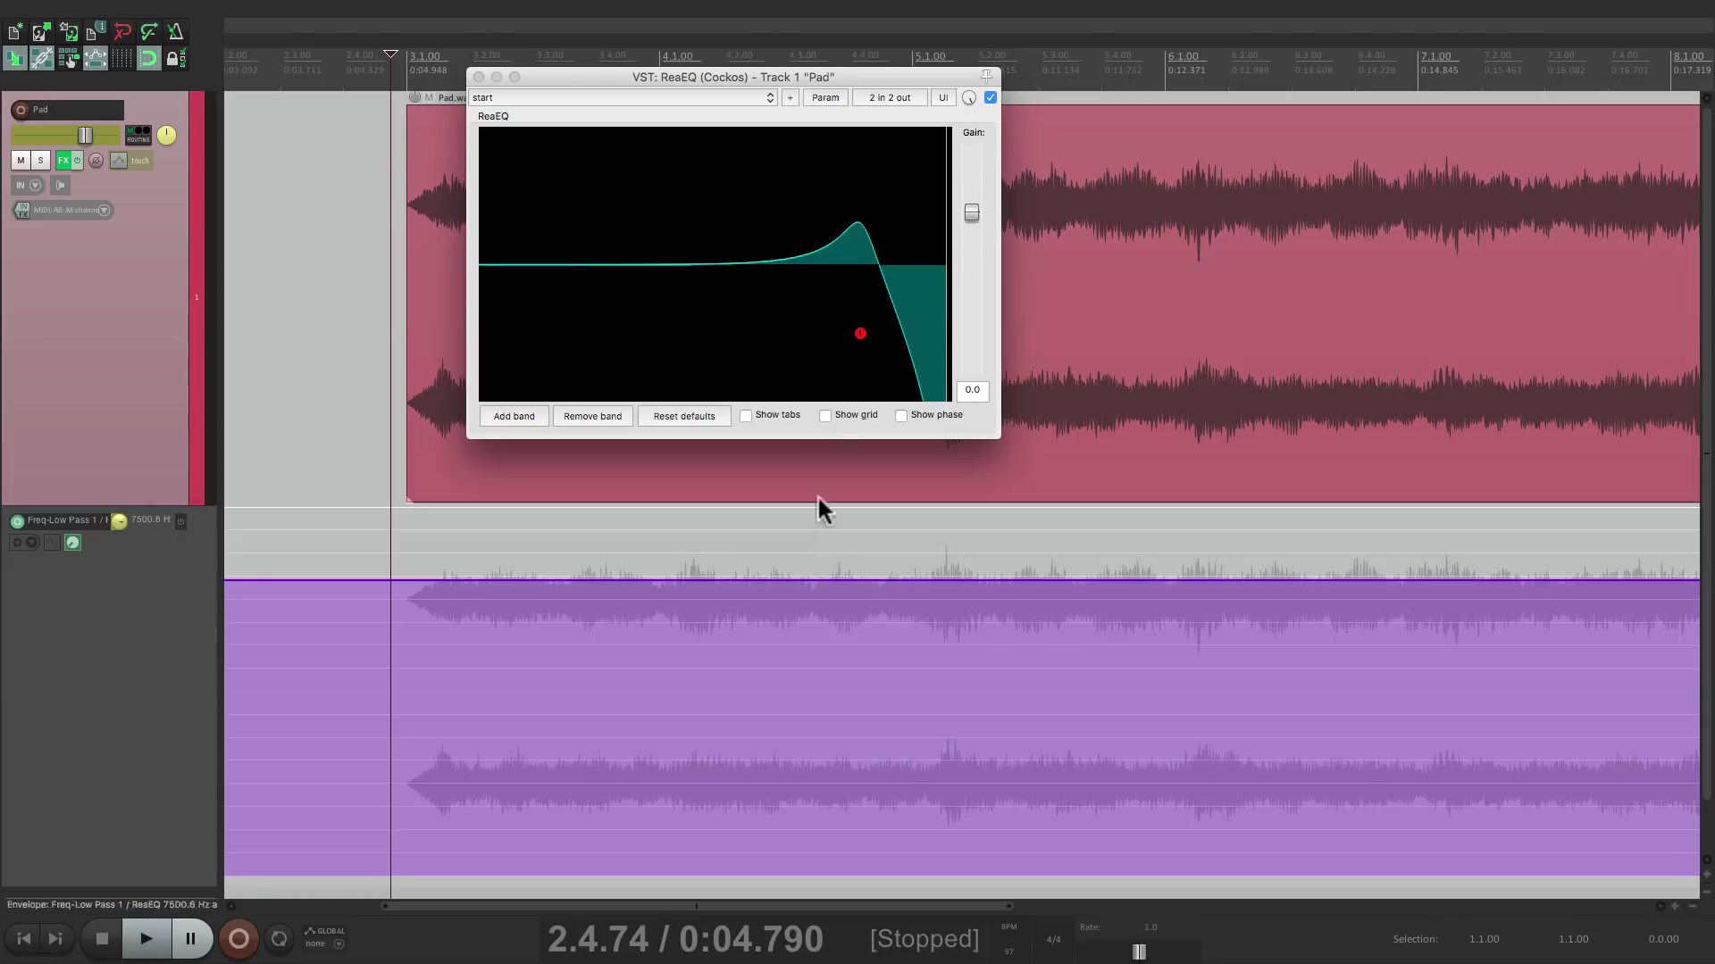
- Raise the Pad track's ReaEQ Freq-Low Pass envelope to 8190.2 Hz while auditioning playback
key(space)
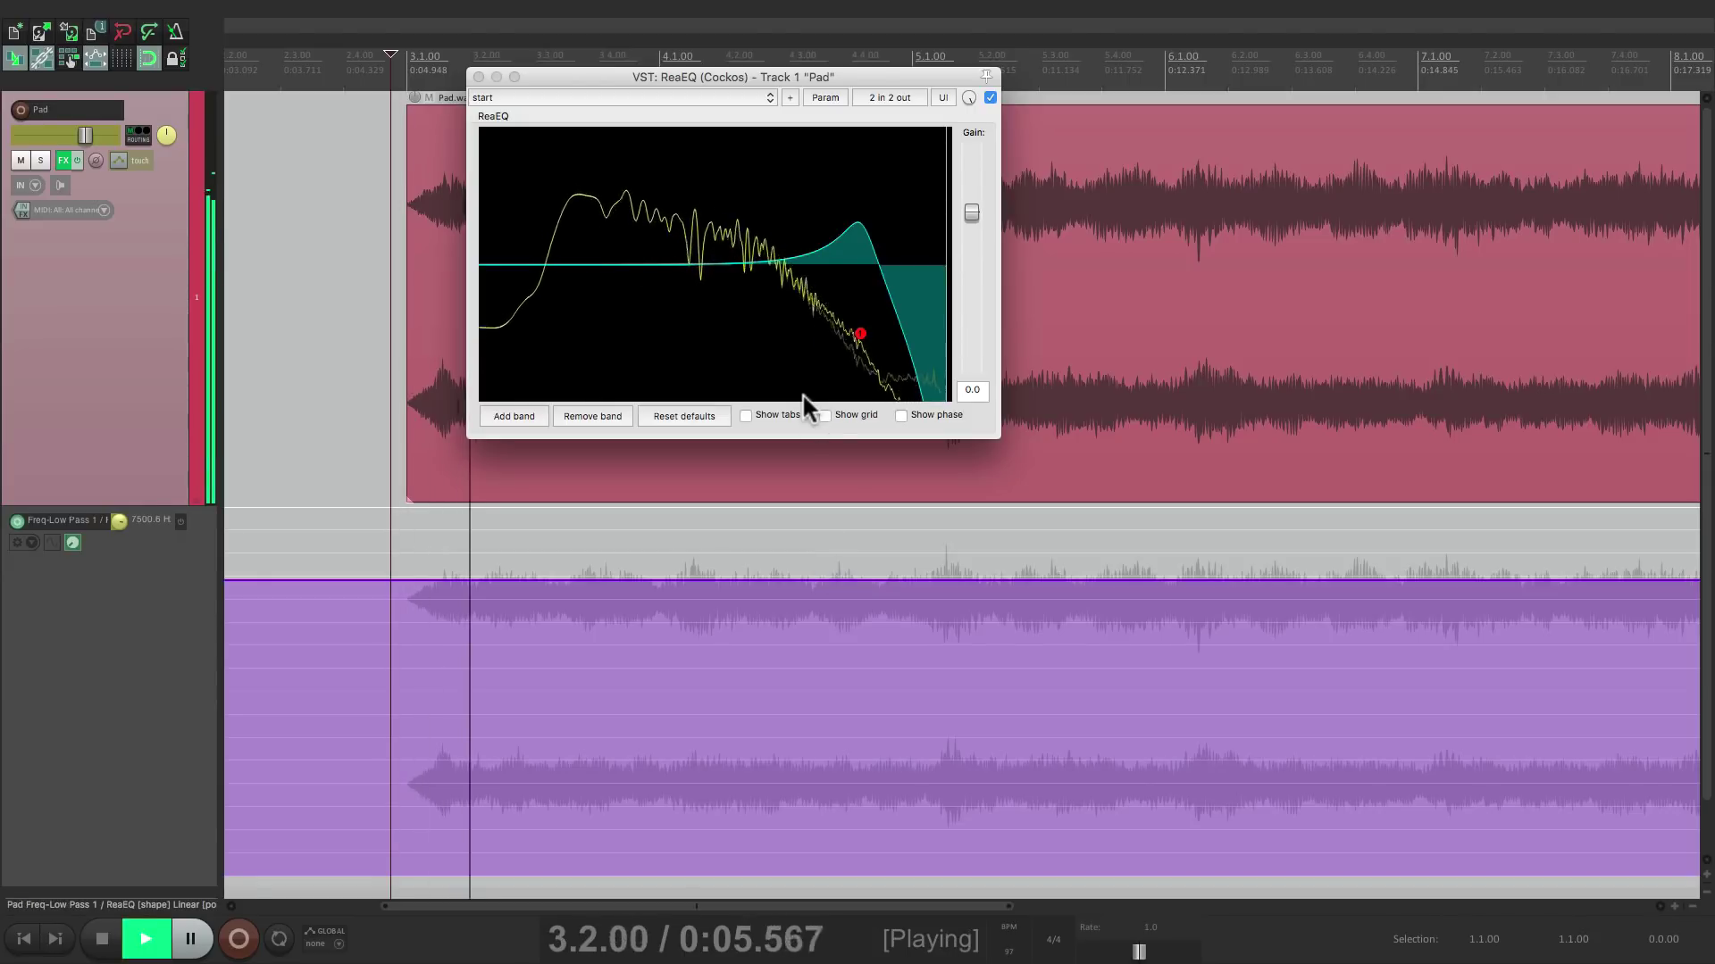
key(space)
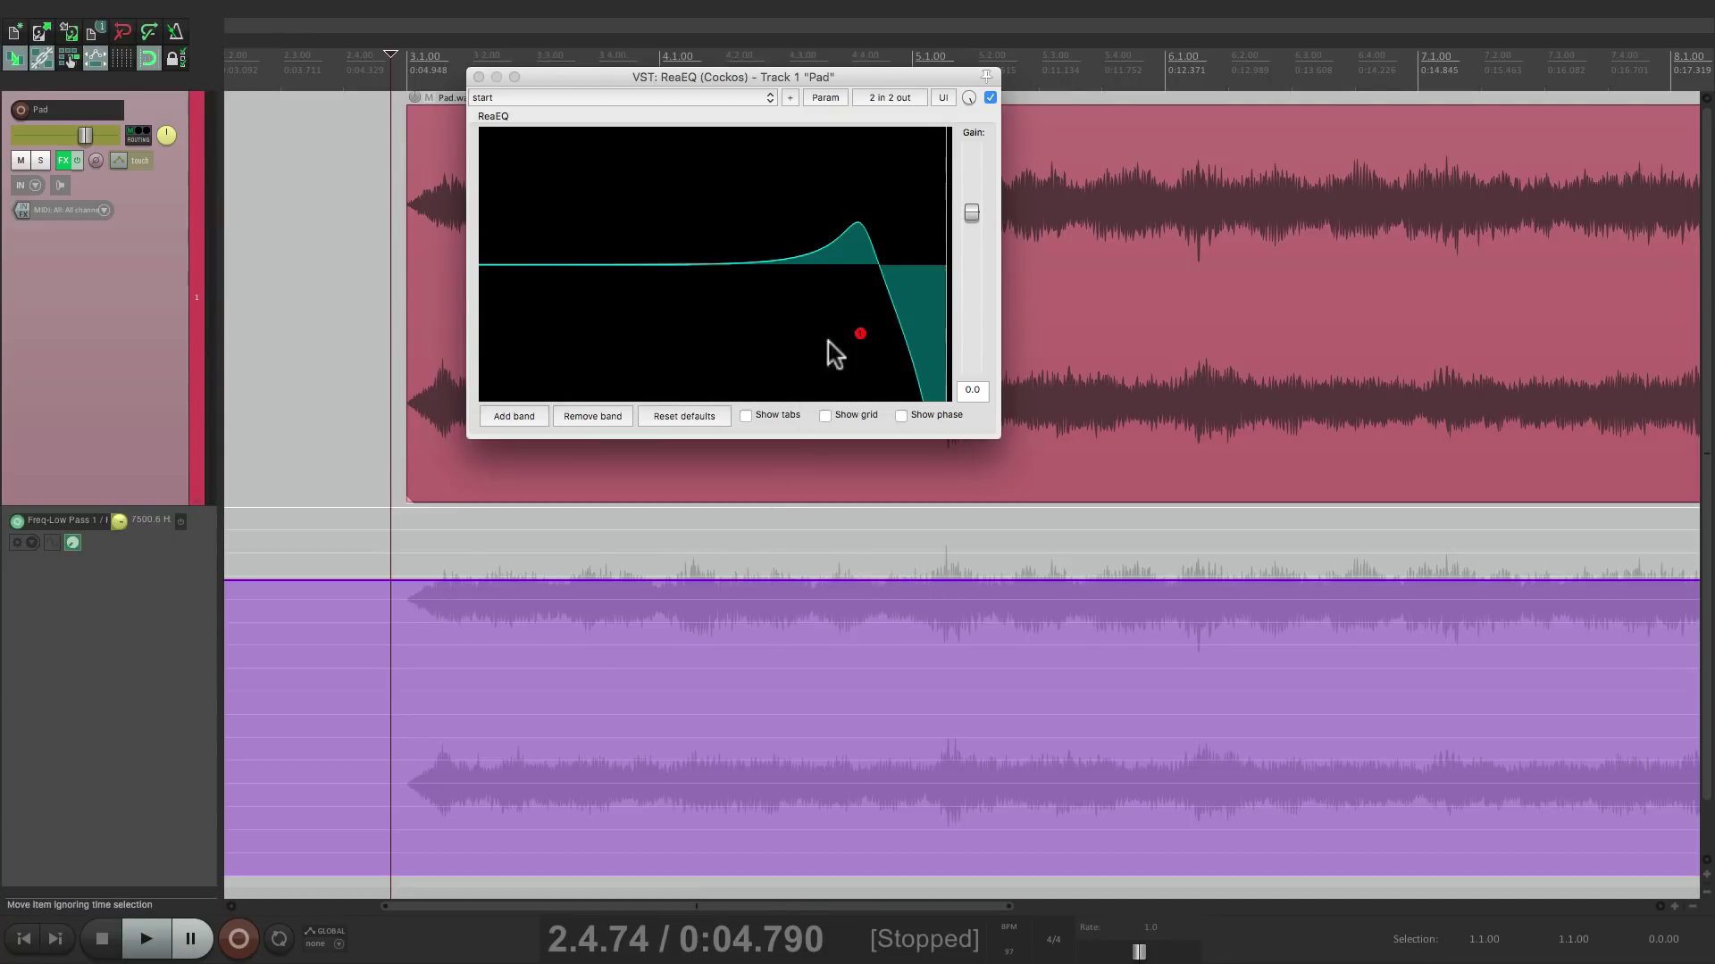
key(space)
mouse_move(841, 580)
mouse_down()
mouse_move(846, 754)
mouse_move(834, 568)
mouse_move(849, 775)
mouse_move(846, 582)
mouse_up()
key(space)
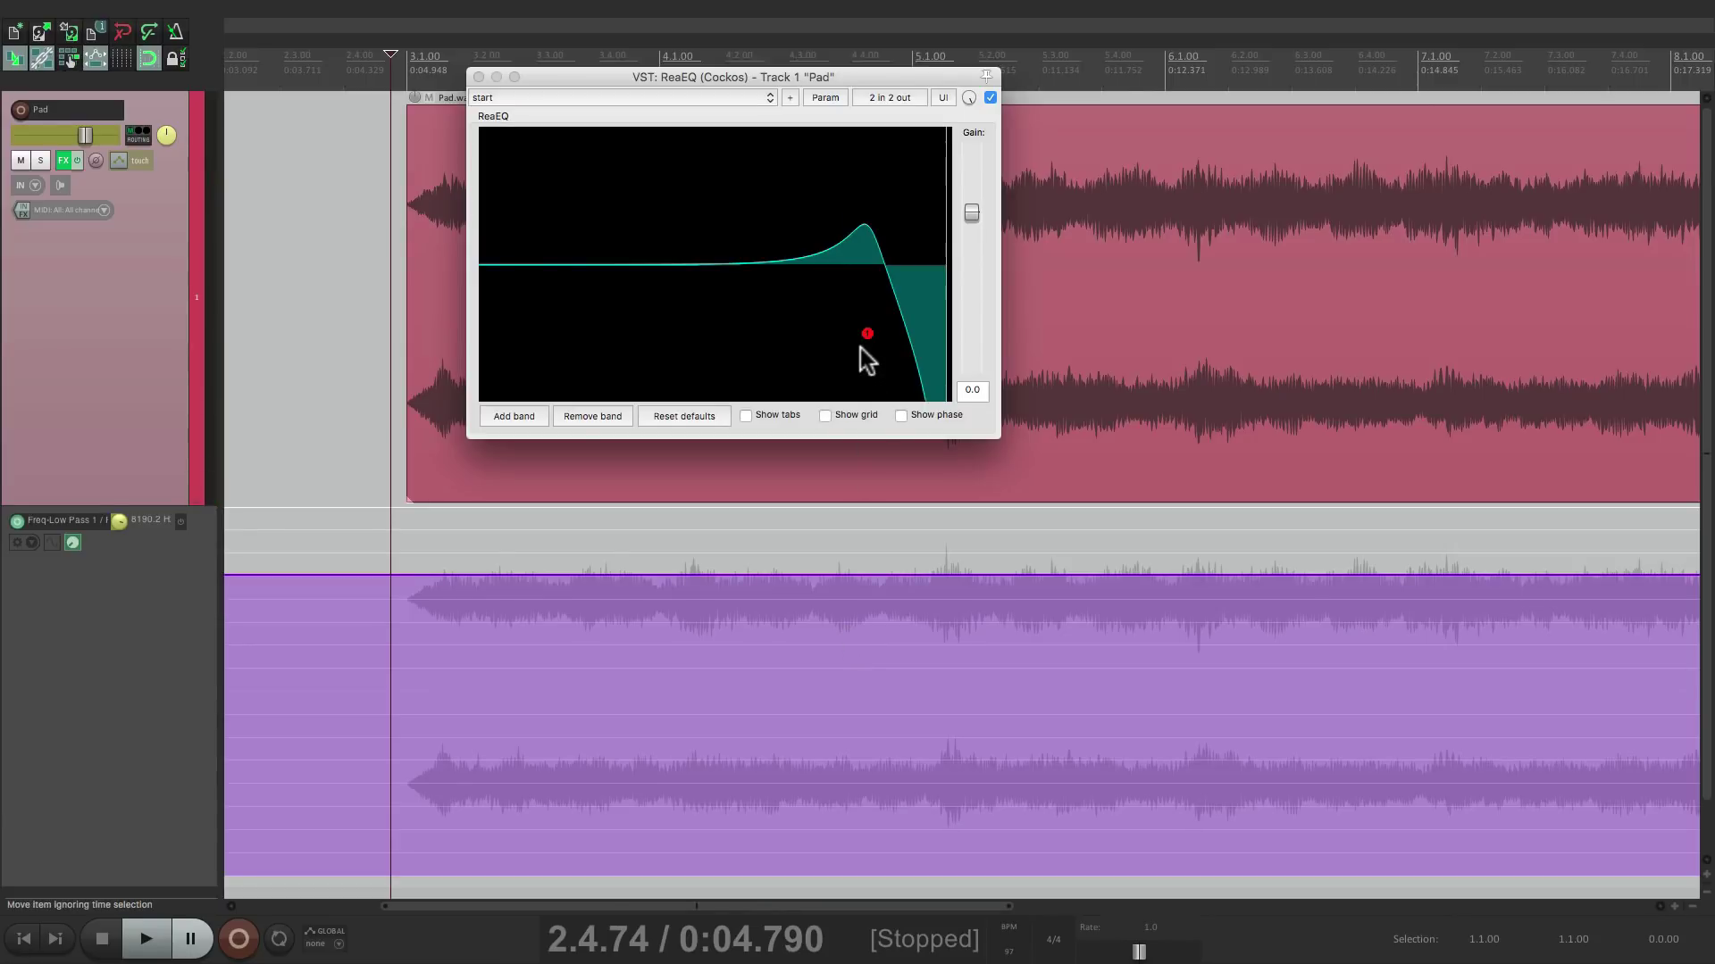
key(space)
- Record two low-pass cutoff dips during playback and wrap them in an automation item spanning bars 3–5
mouse_move(865, 340)
mouse_down()
mouse_move(613, 360)
mouse_move(700, 345)
mouse_move(804, 382)
mouse_move(827, 339)
mouse_up()
key(space)
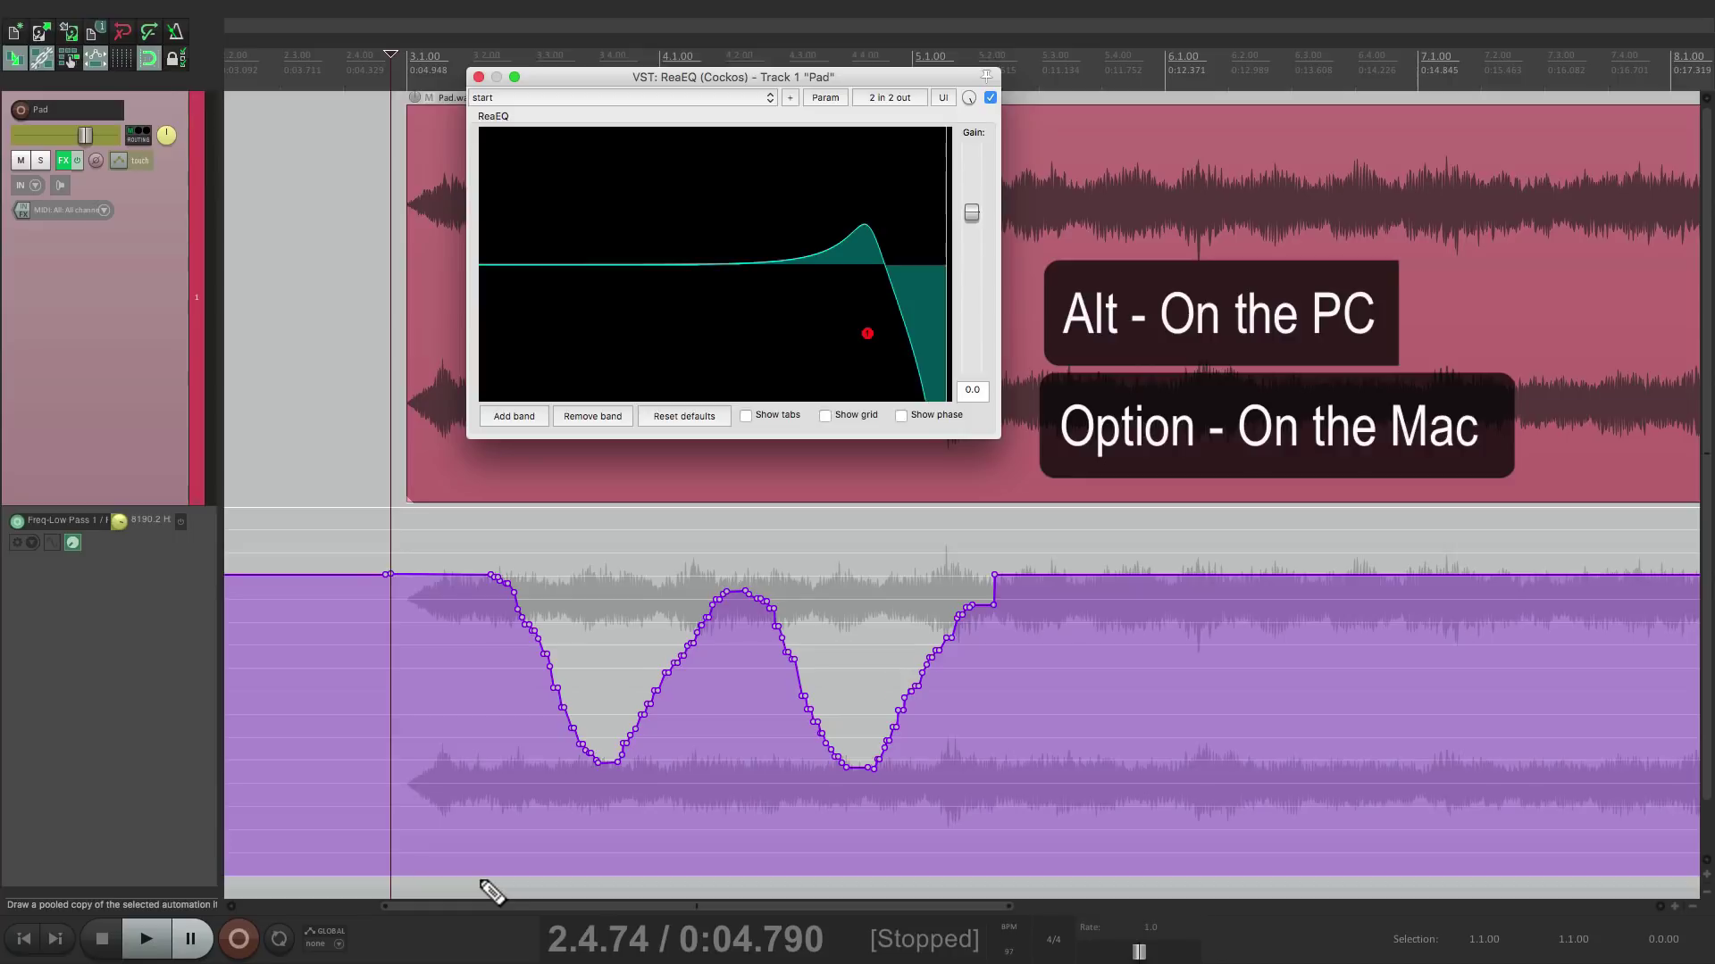
drag(483, 886, 1038, 858)
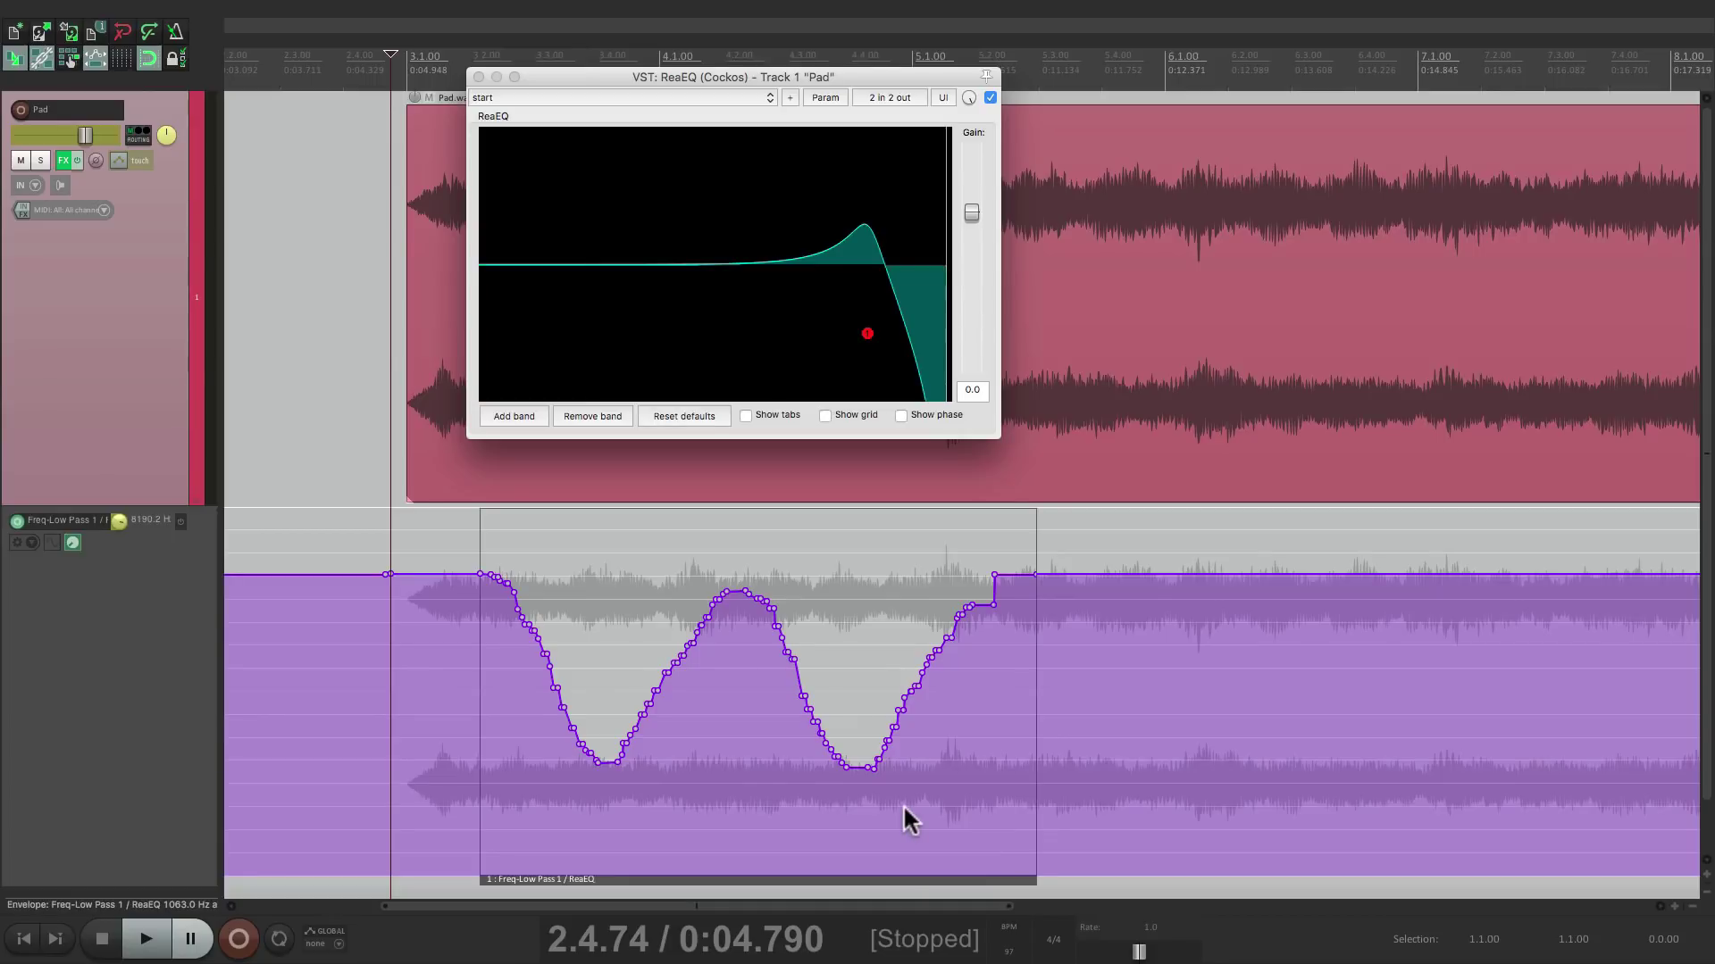
- Move the automation item slightly later, then undo a trial copy placed further right
mouse_move(735, 879)
mouse_down()
mouse_move(1039, 877)
mouse_move(630, 861)
mouse_move(805, 848)
mouse_move(750, 852)
mouse_up()
key(ctrl)
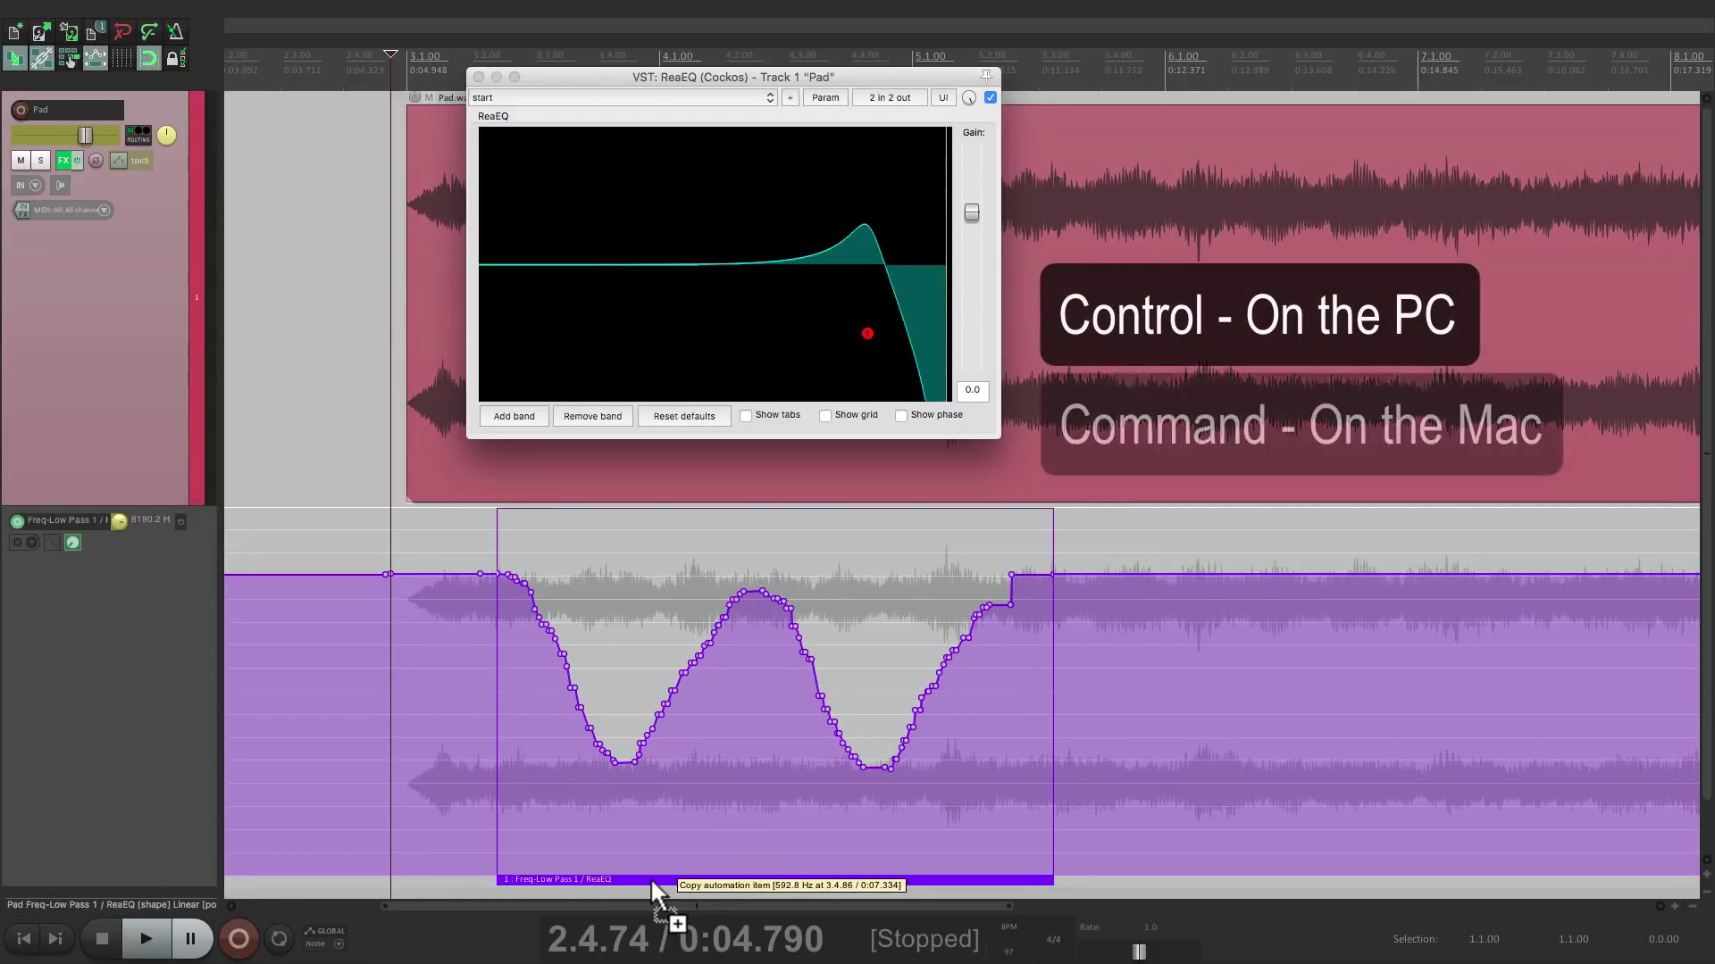
drag(651, 877, 1278, 812)
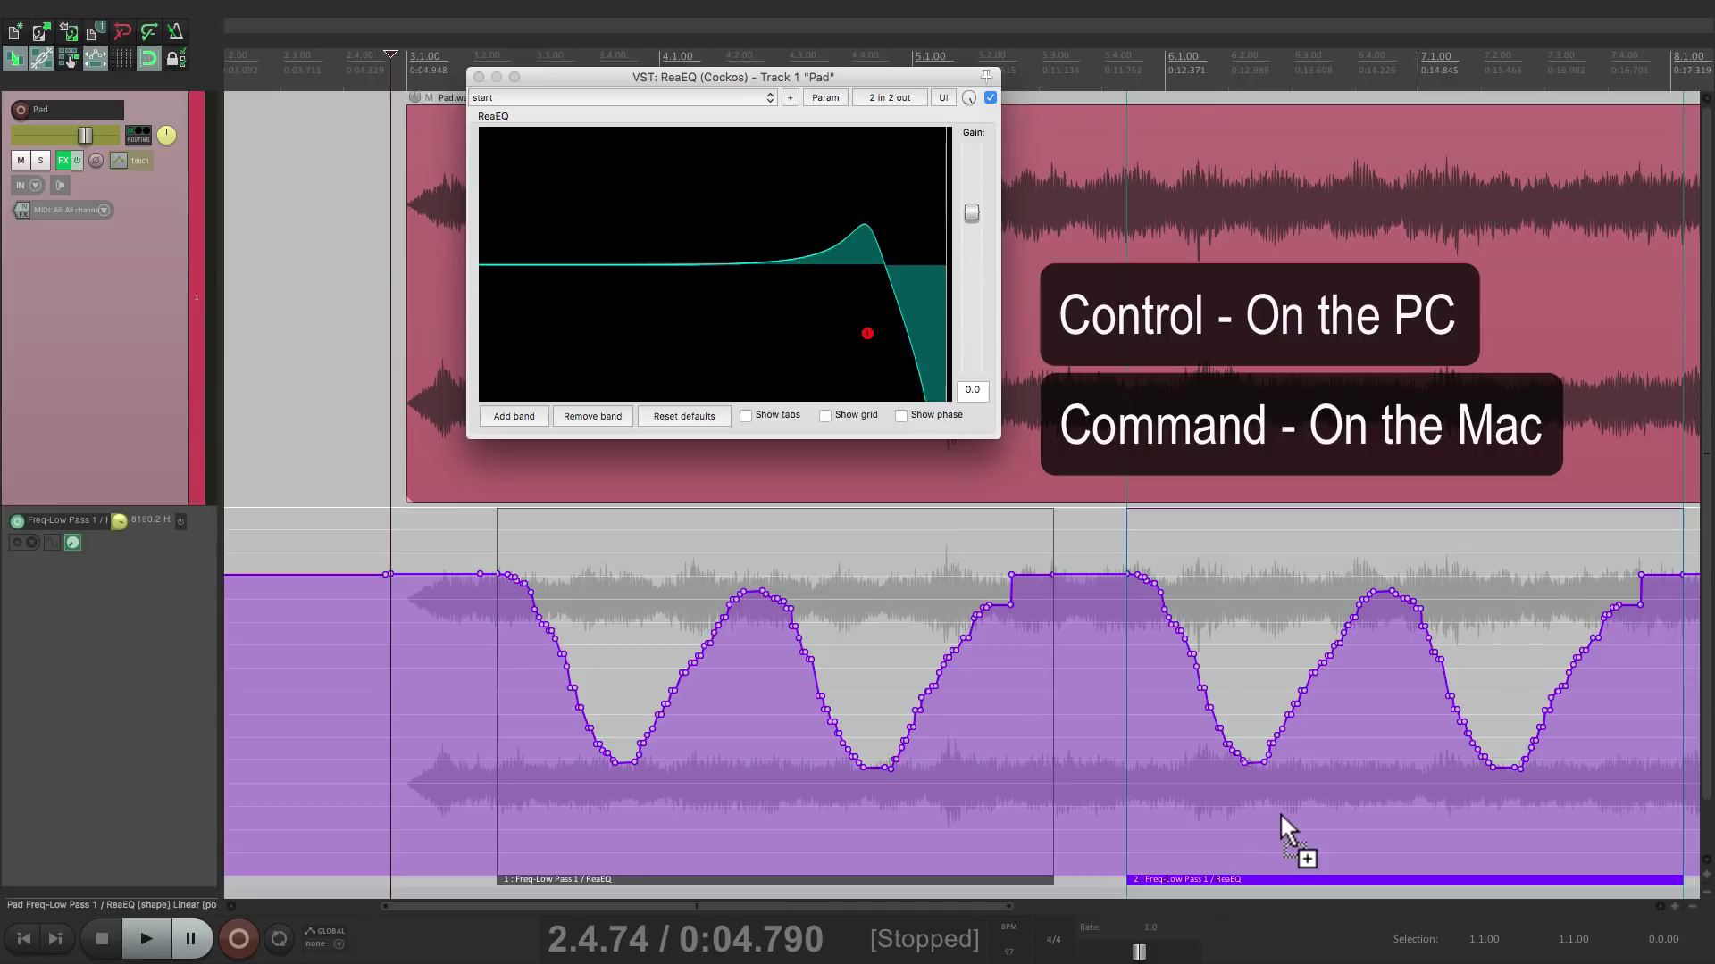
key(ctrl+z)
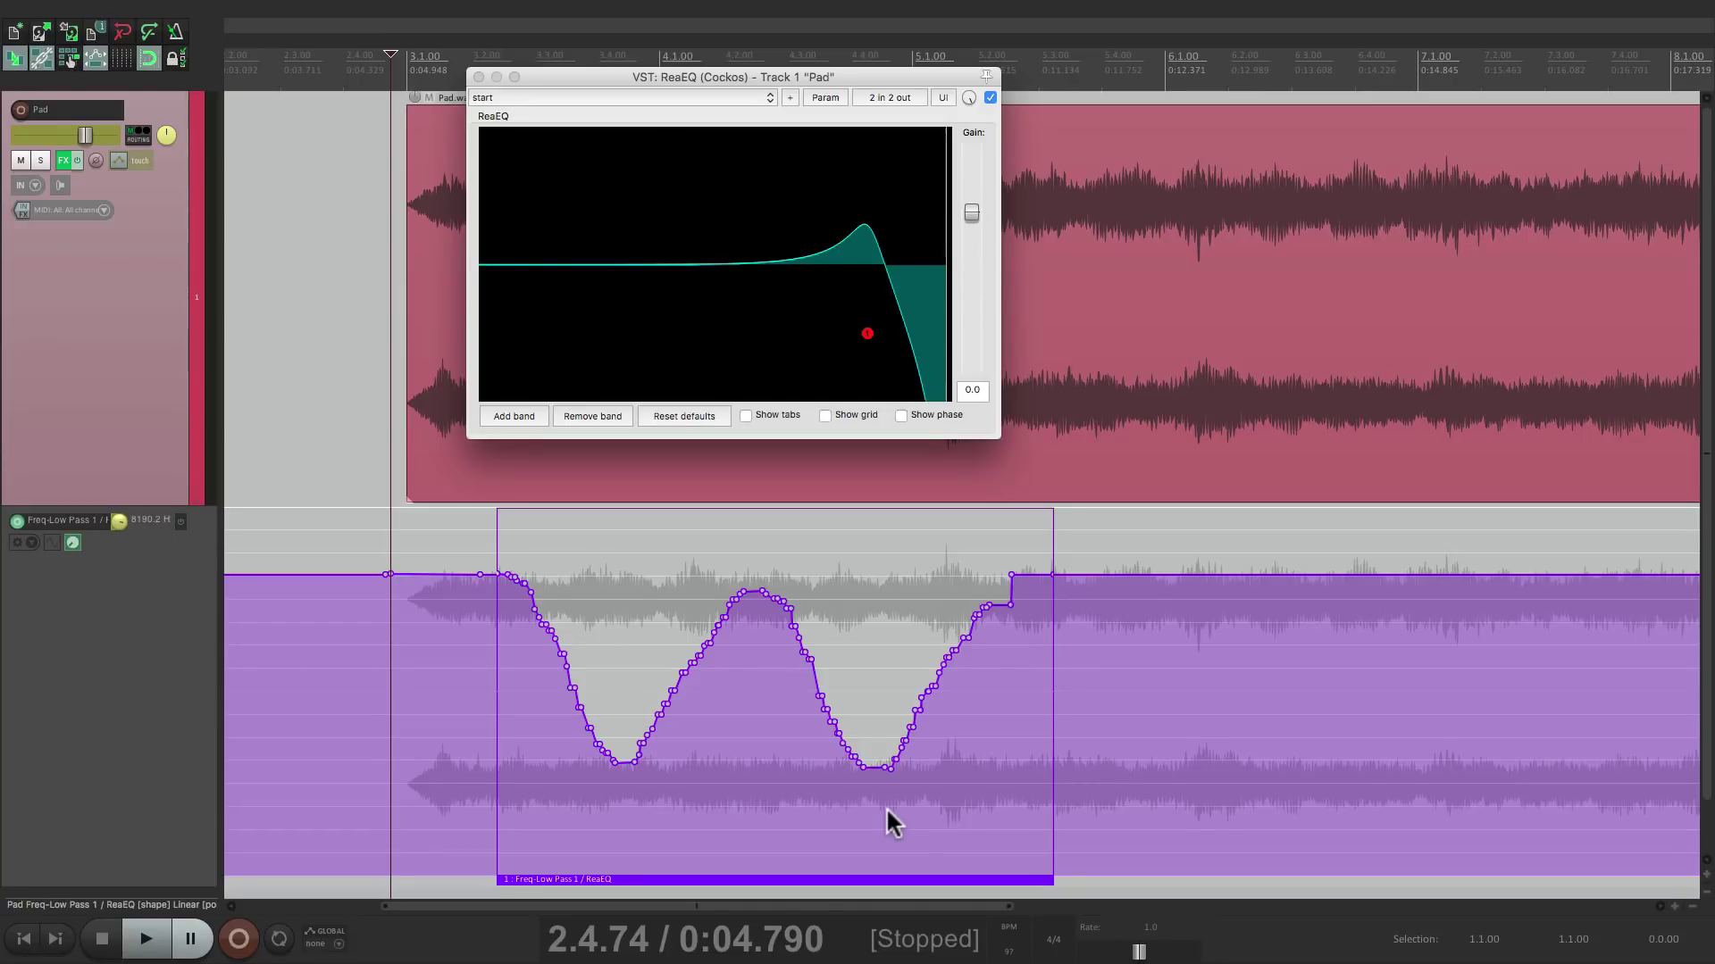
- Enable the grid and redraw a grid-snapped automation item across the dips, shifted one grid step later
key(ctrl+z)
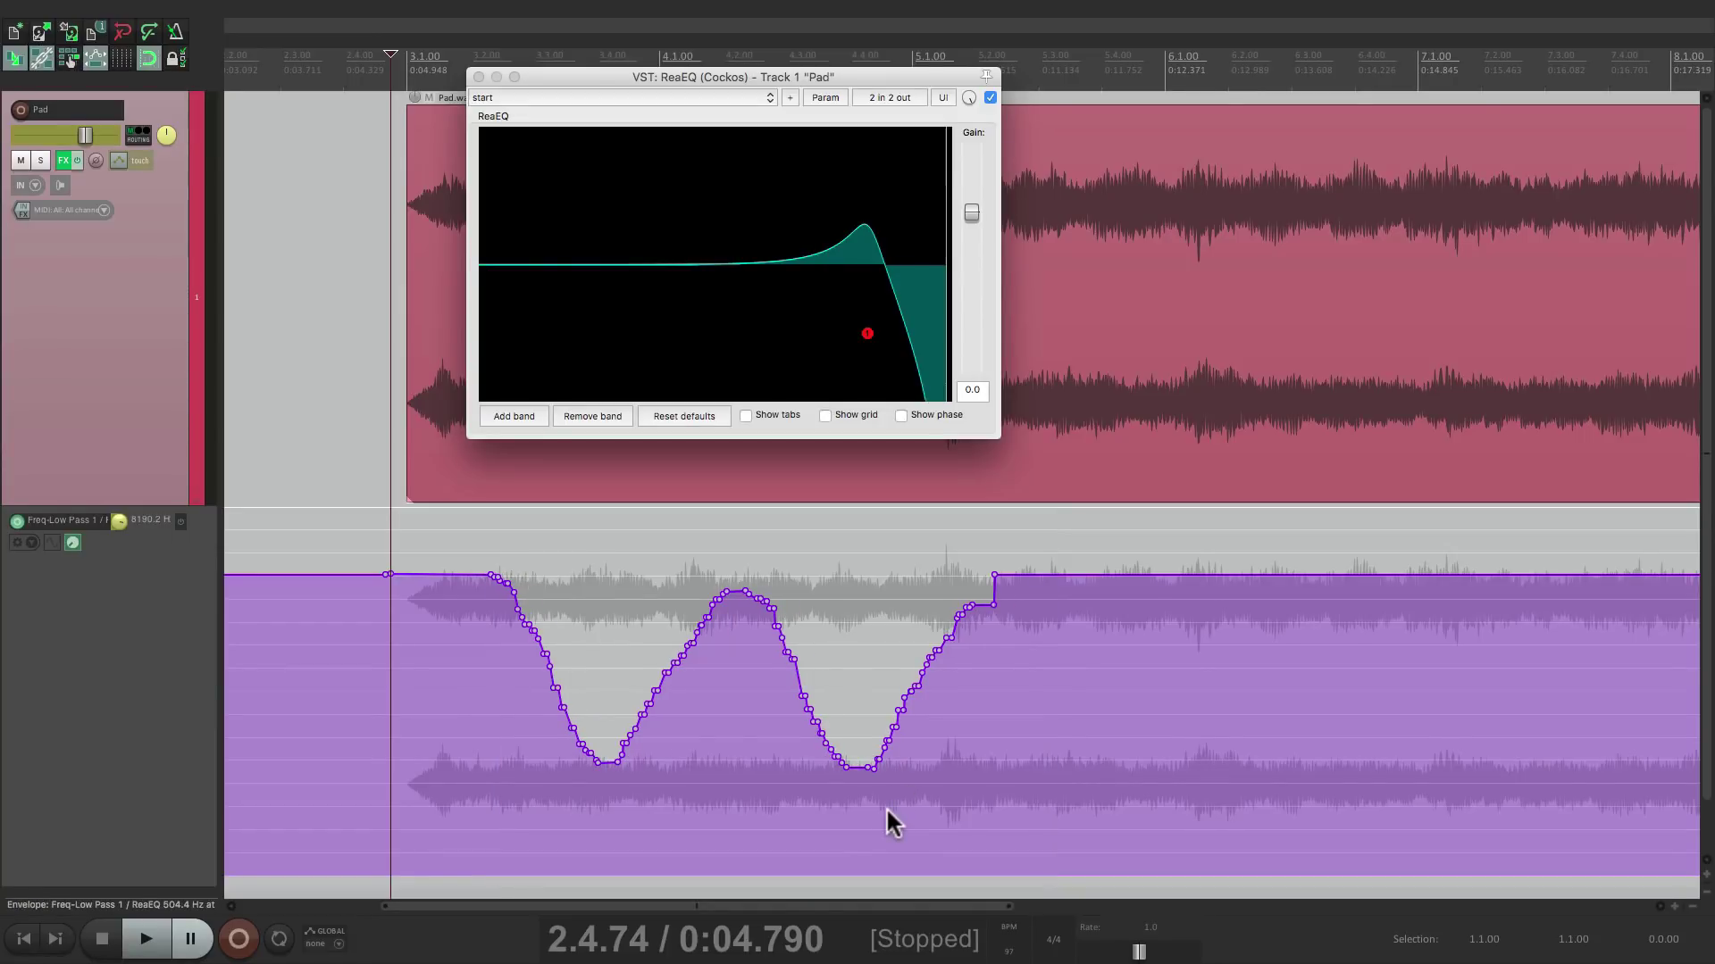
key(alt+g)
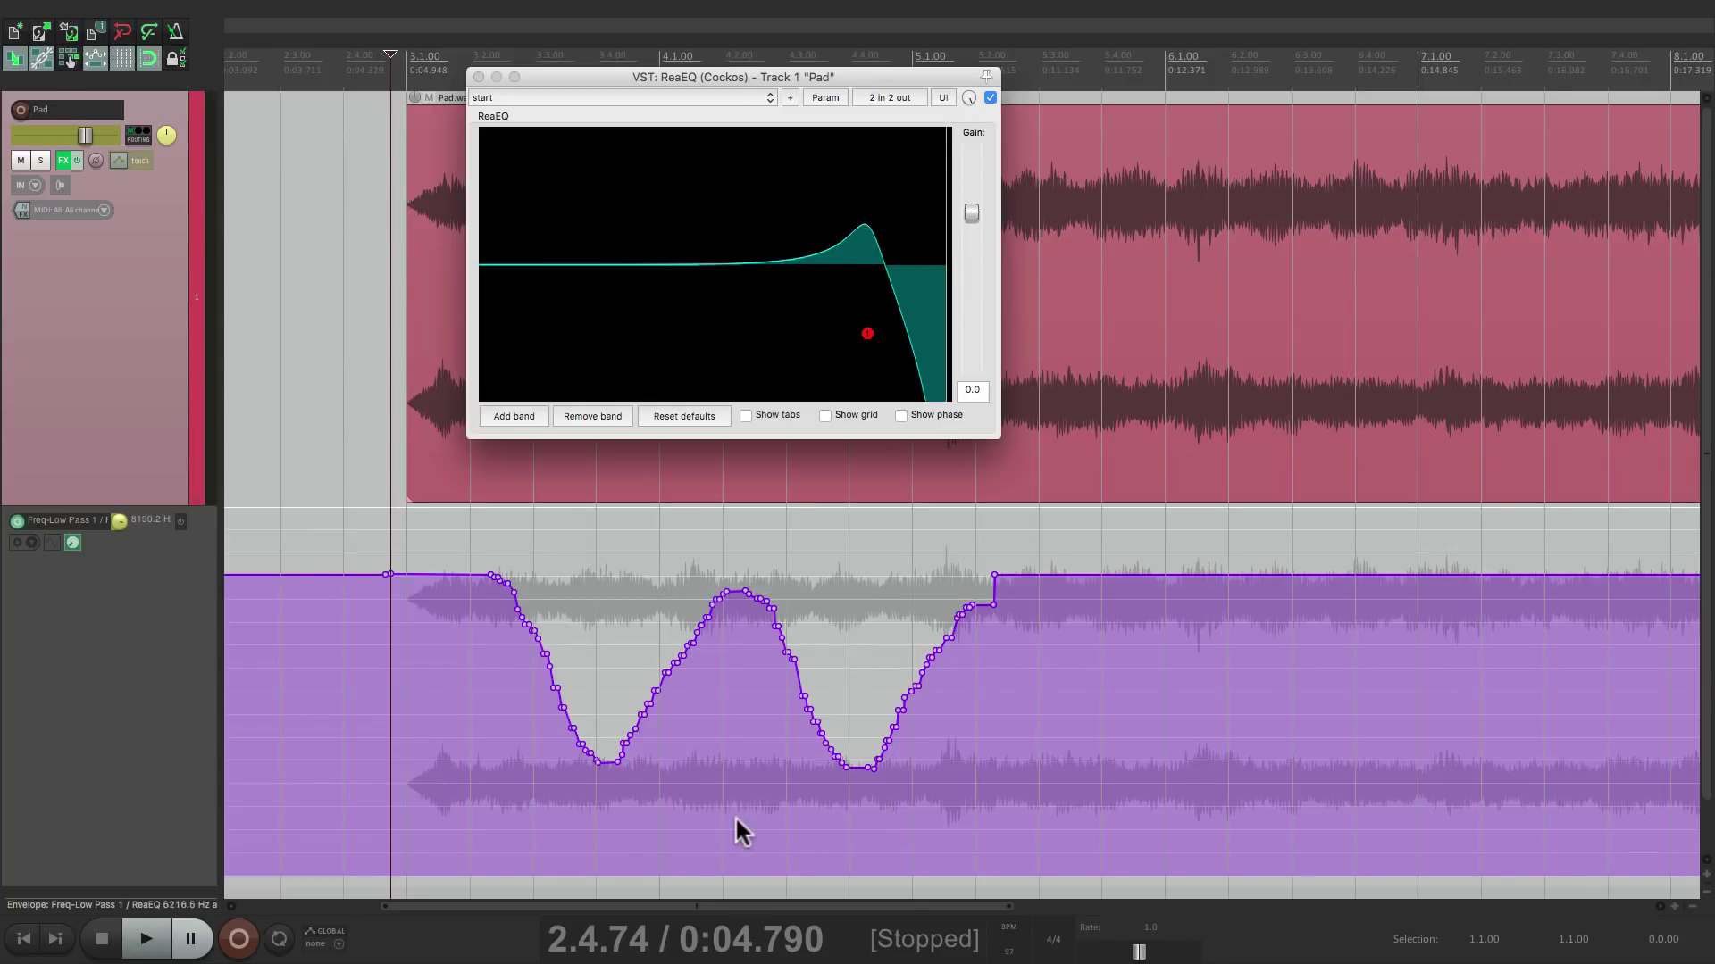
click(511, 882)
drag(511, 882, 1015, 865)
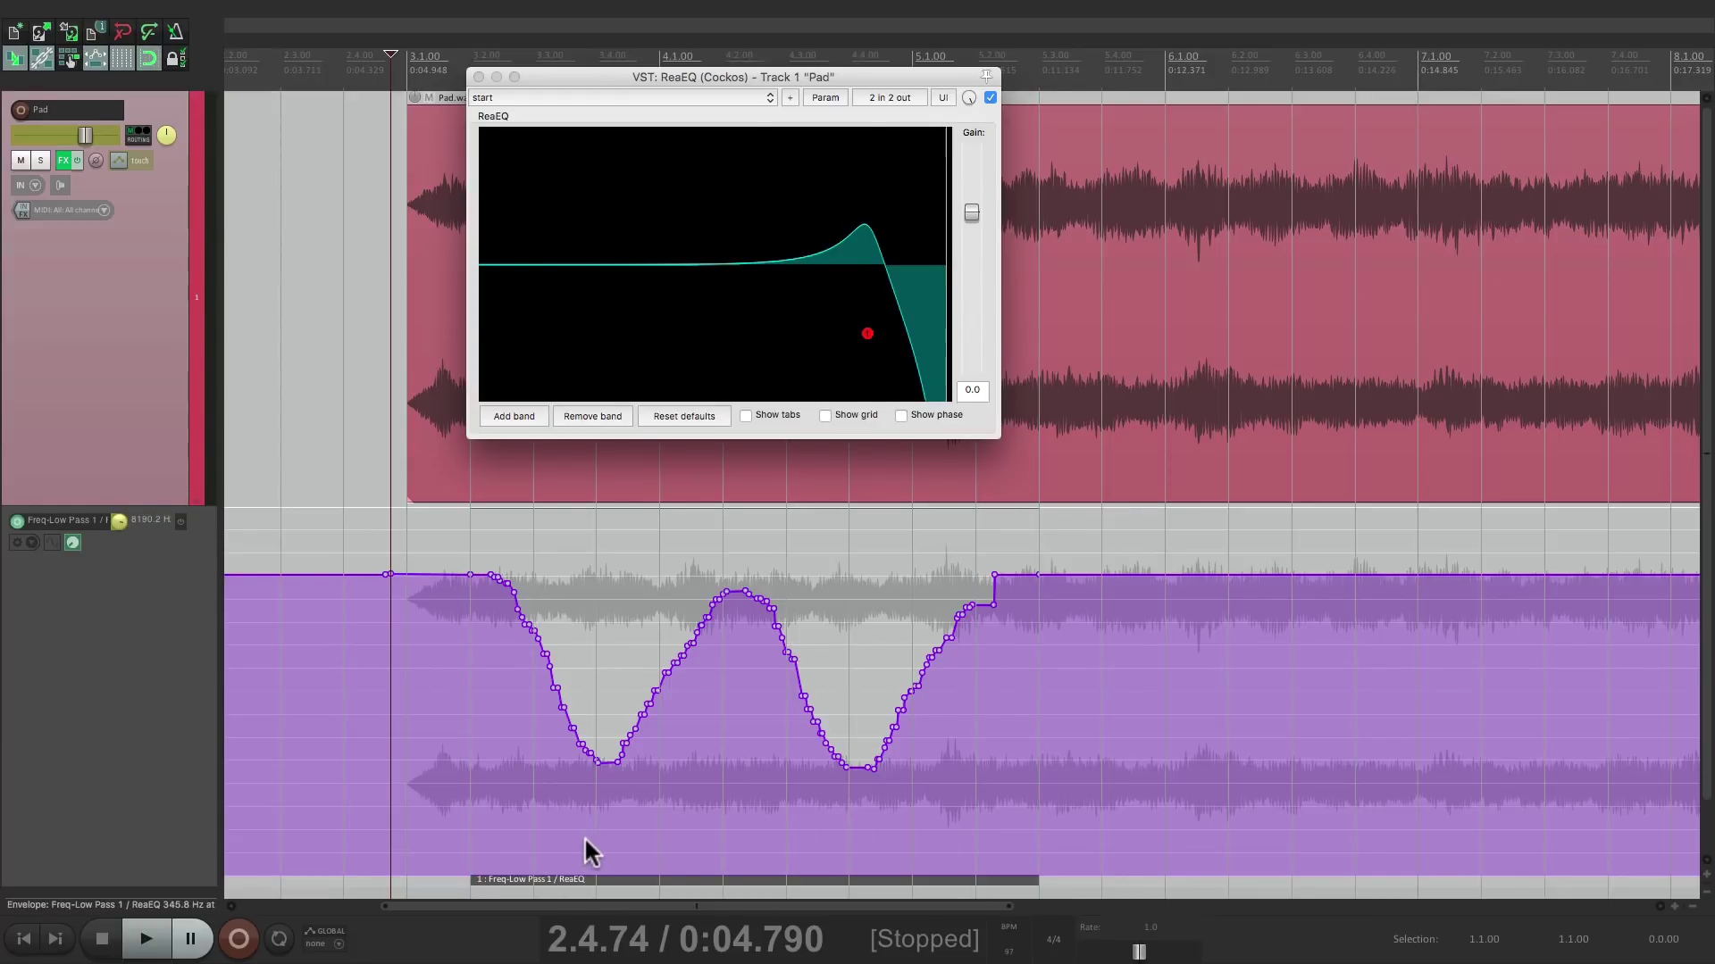
drag(613, 878, 700, 861)
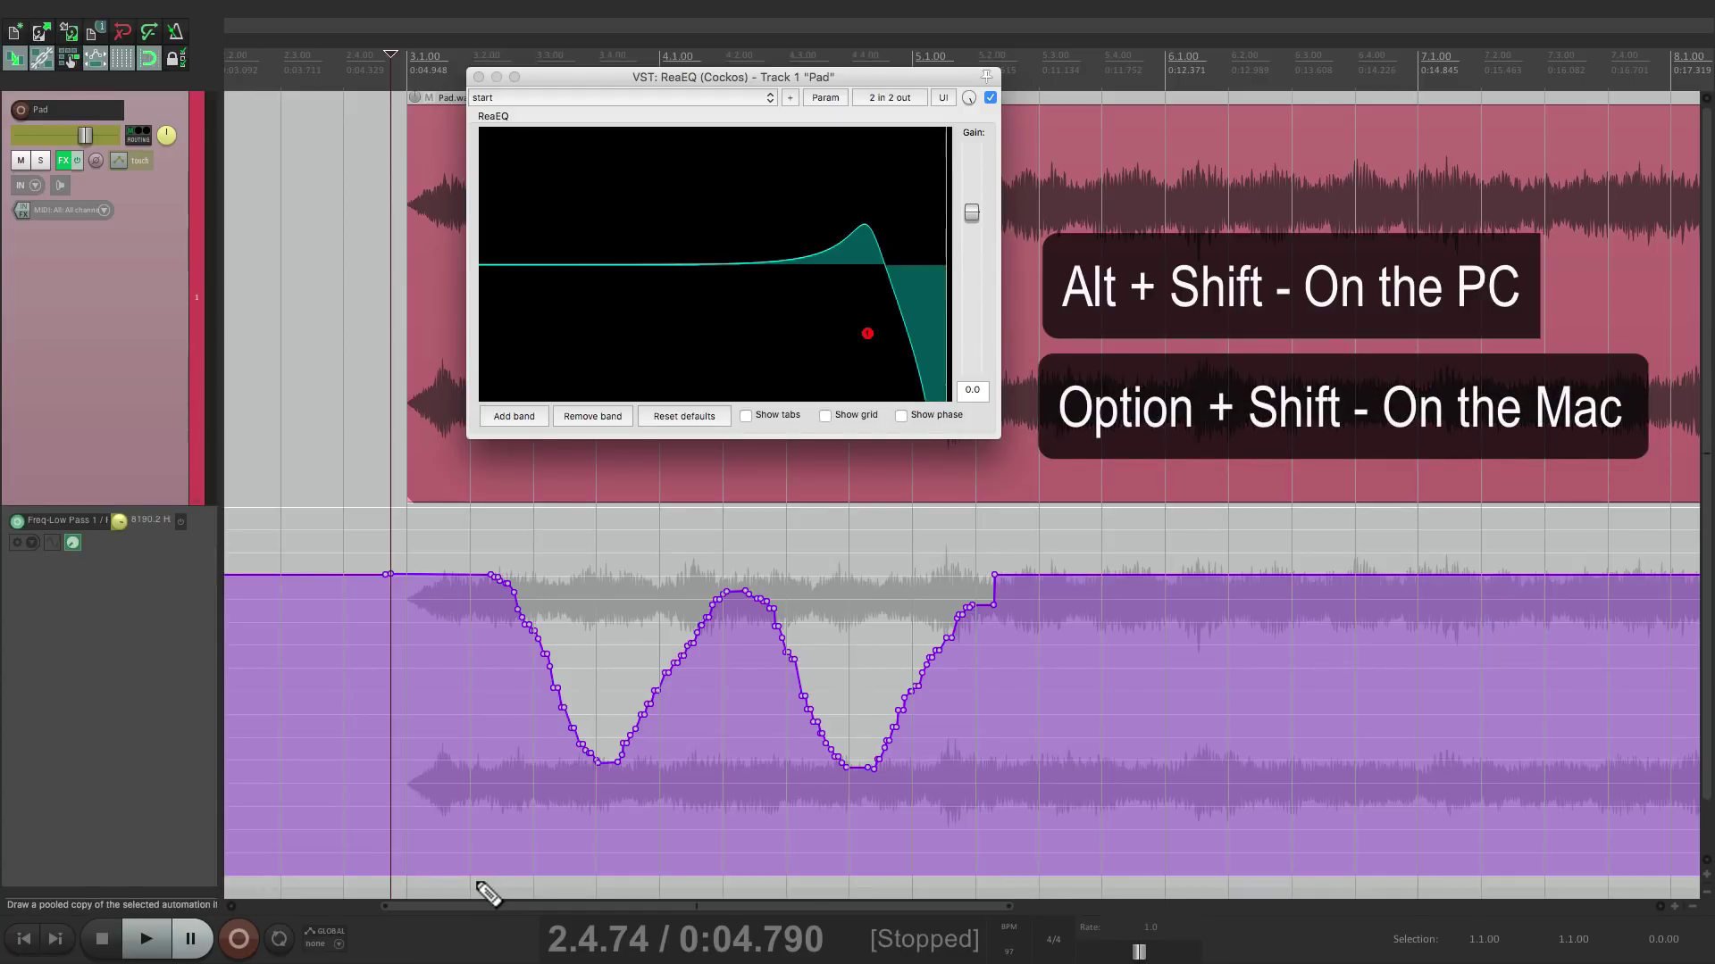
- Draw a wider pooled automation item around the two dips and copy it to the right
mouse_move(477, 884)
mouse_down()
mouse_move(920, 881)
mouse_move(650, 882)
mouse_move(1104, 857)
mouse_move(1029, 855)
mouse_up()
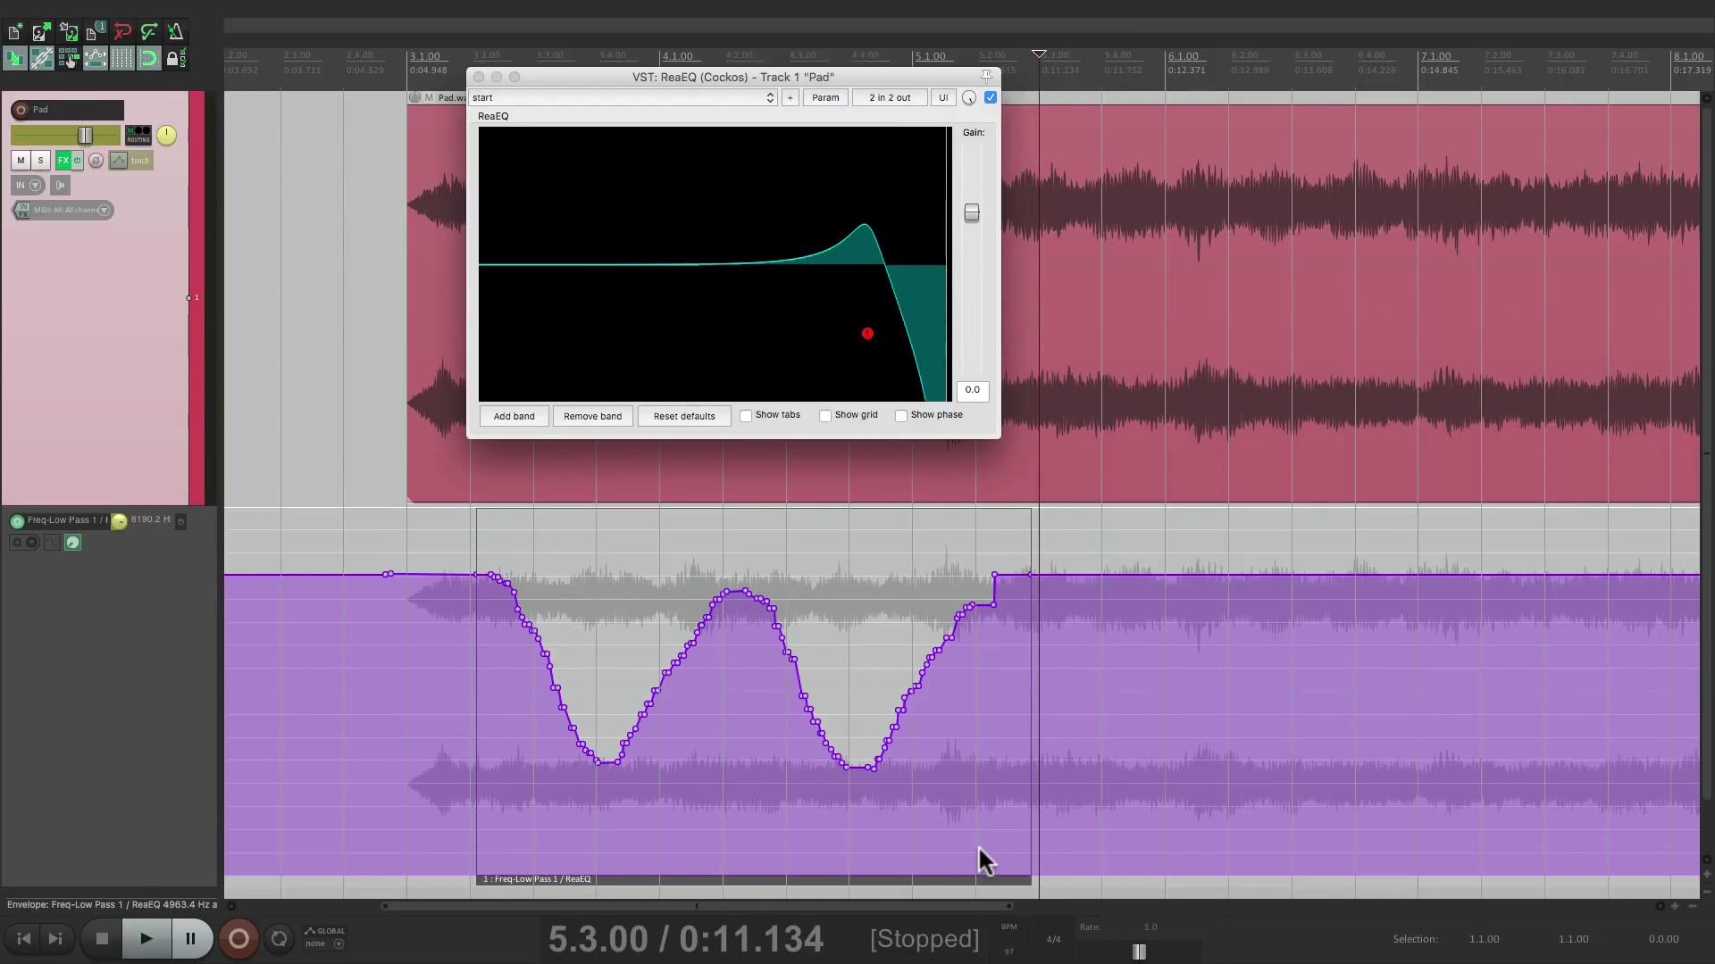
key(ctrl+z)
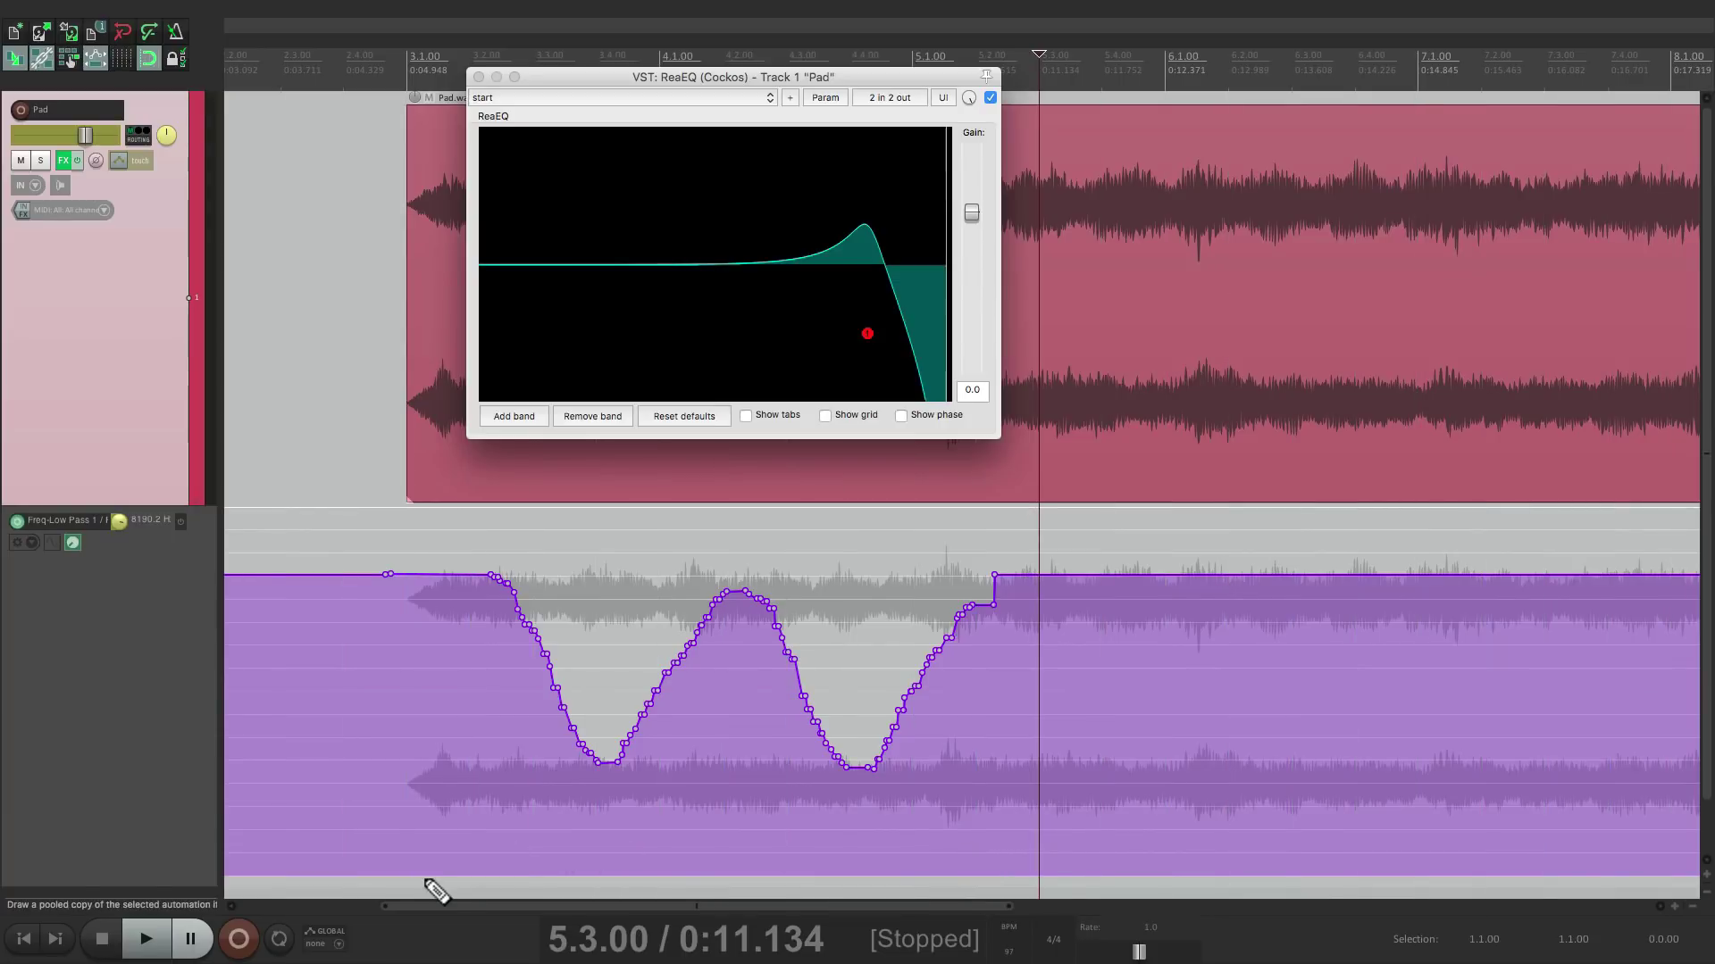
drag(419, 889, 1049, 870)
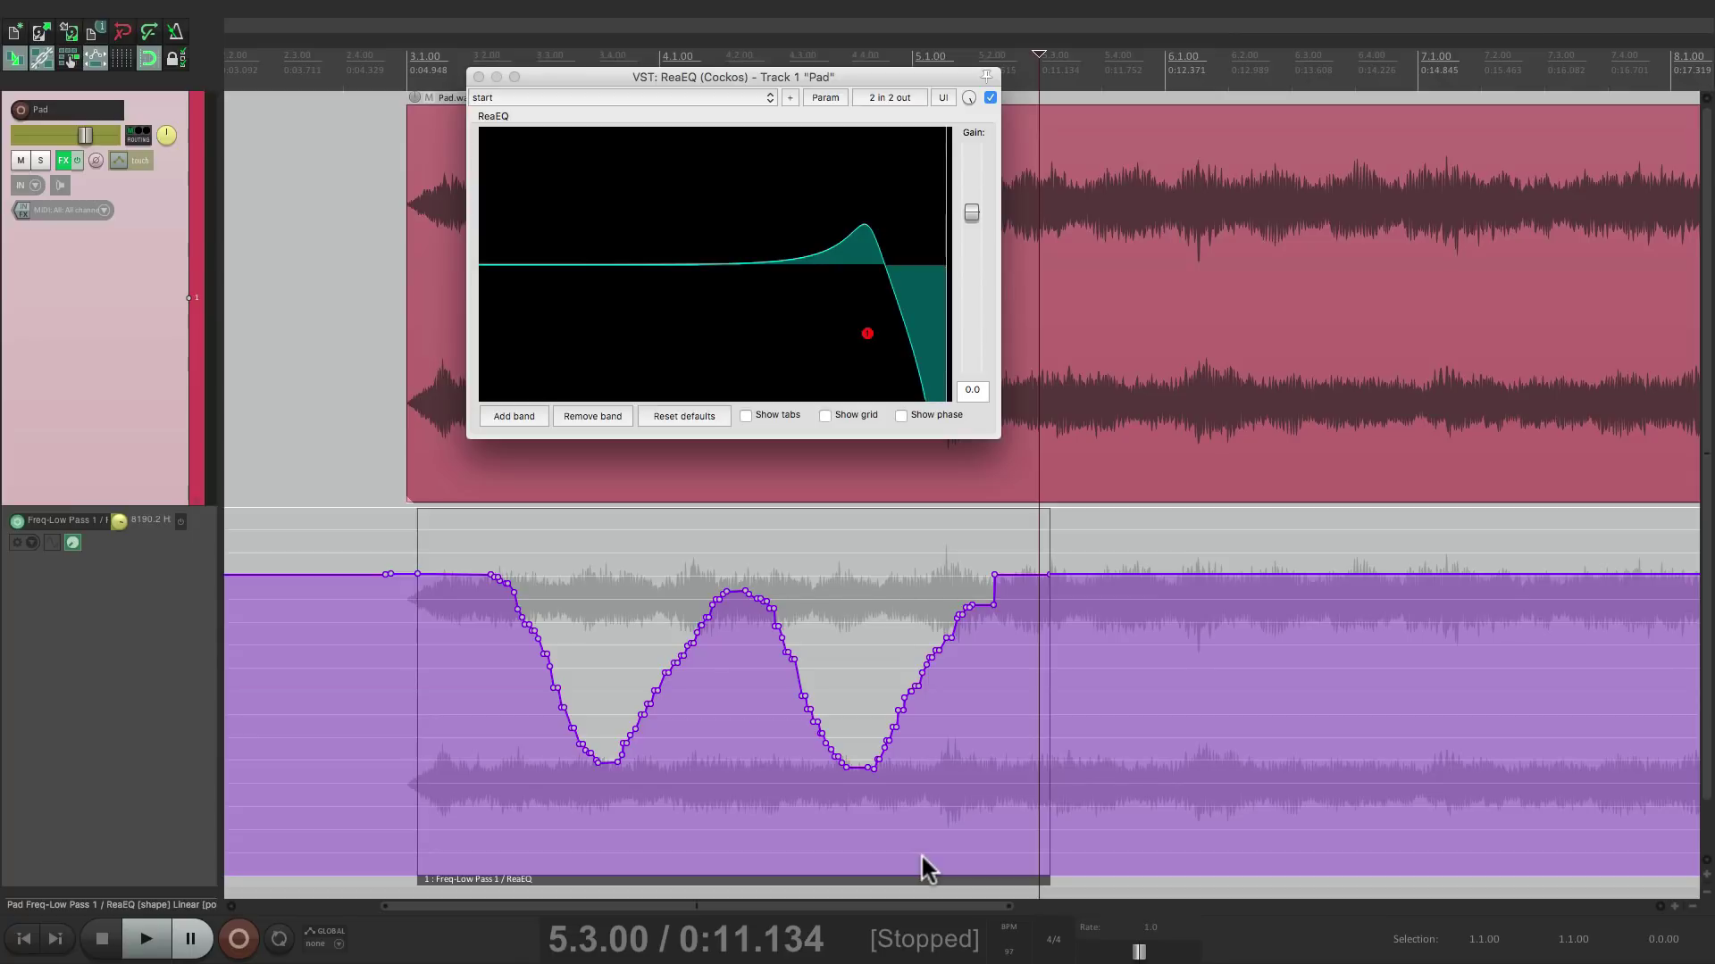
drag(602, 879, 1243, 834)
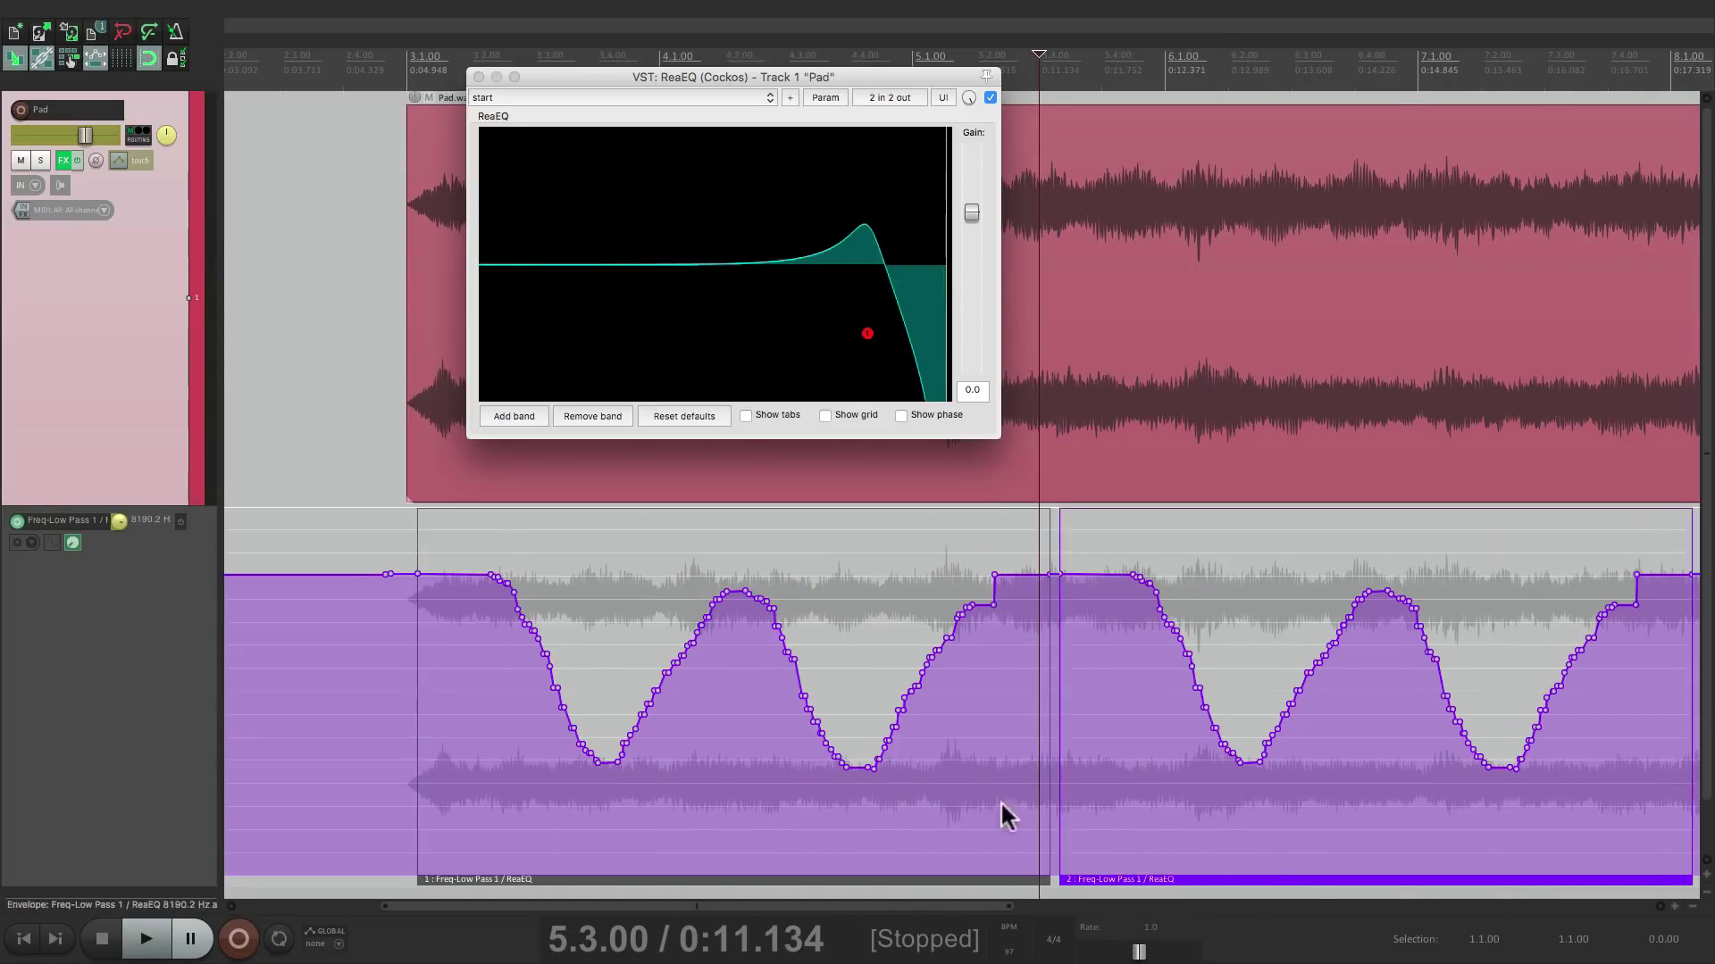
- Try flattening one dip in each automation item with the pencil, then undo the redraws and copy
scroll(968, 796, right, 3)
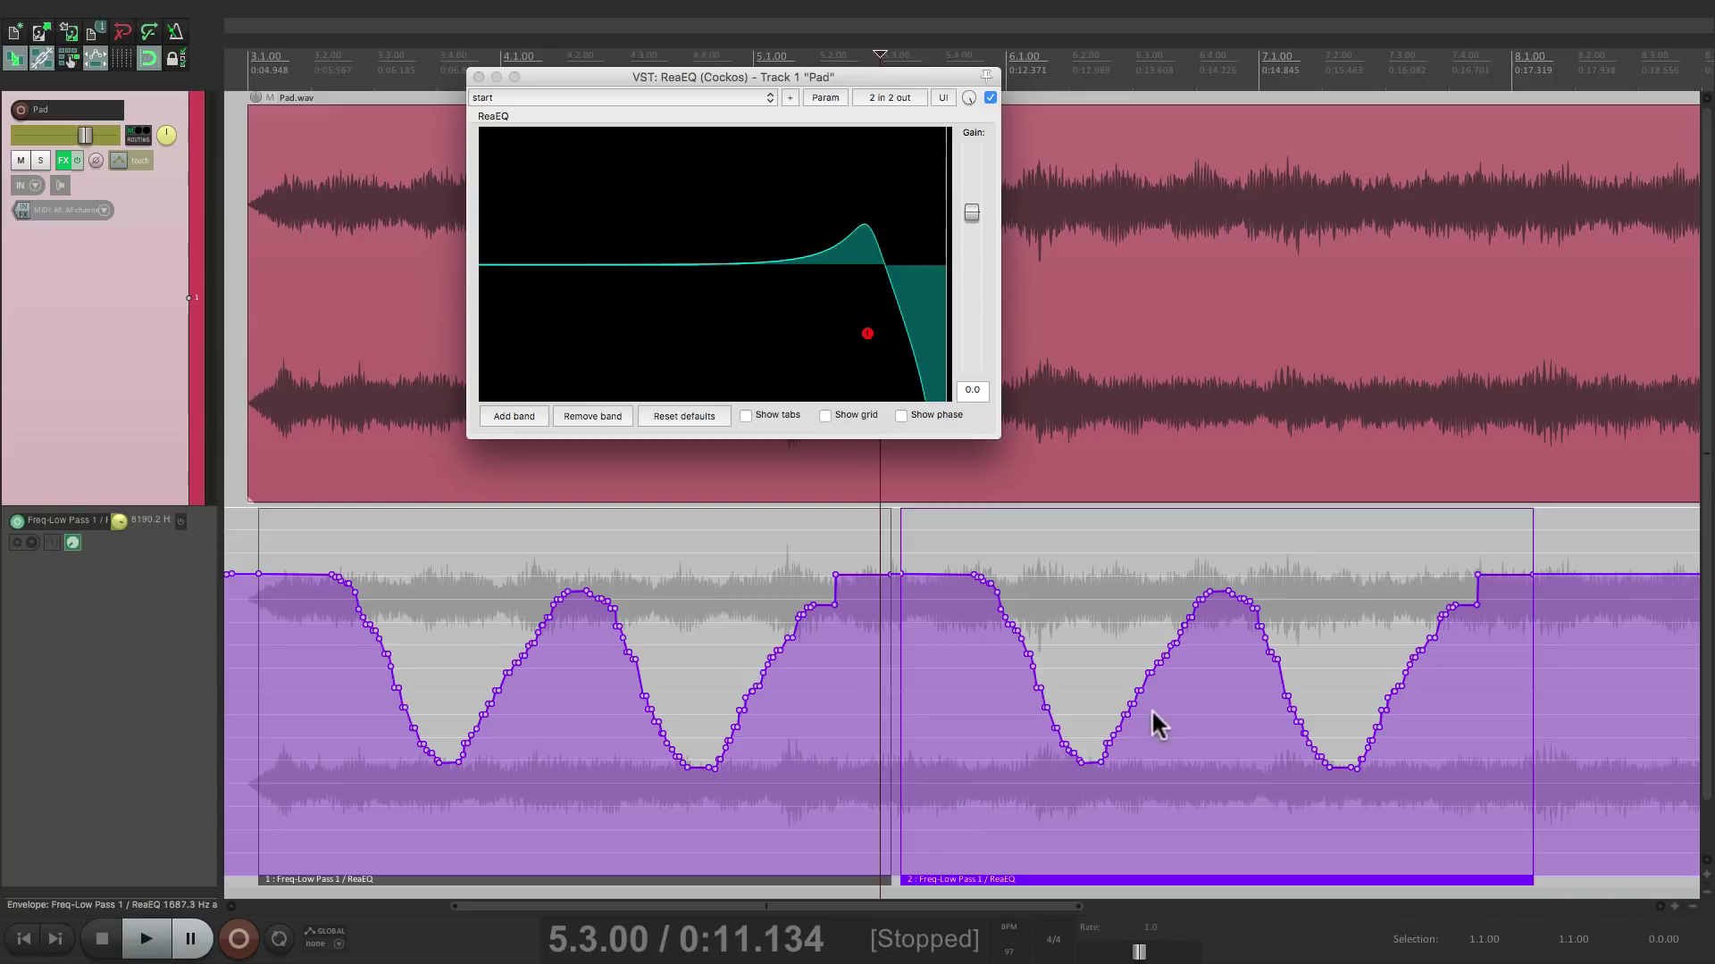
drag(987, 648, 1278, 636)
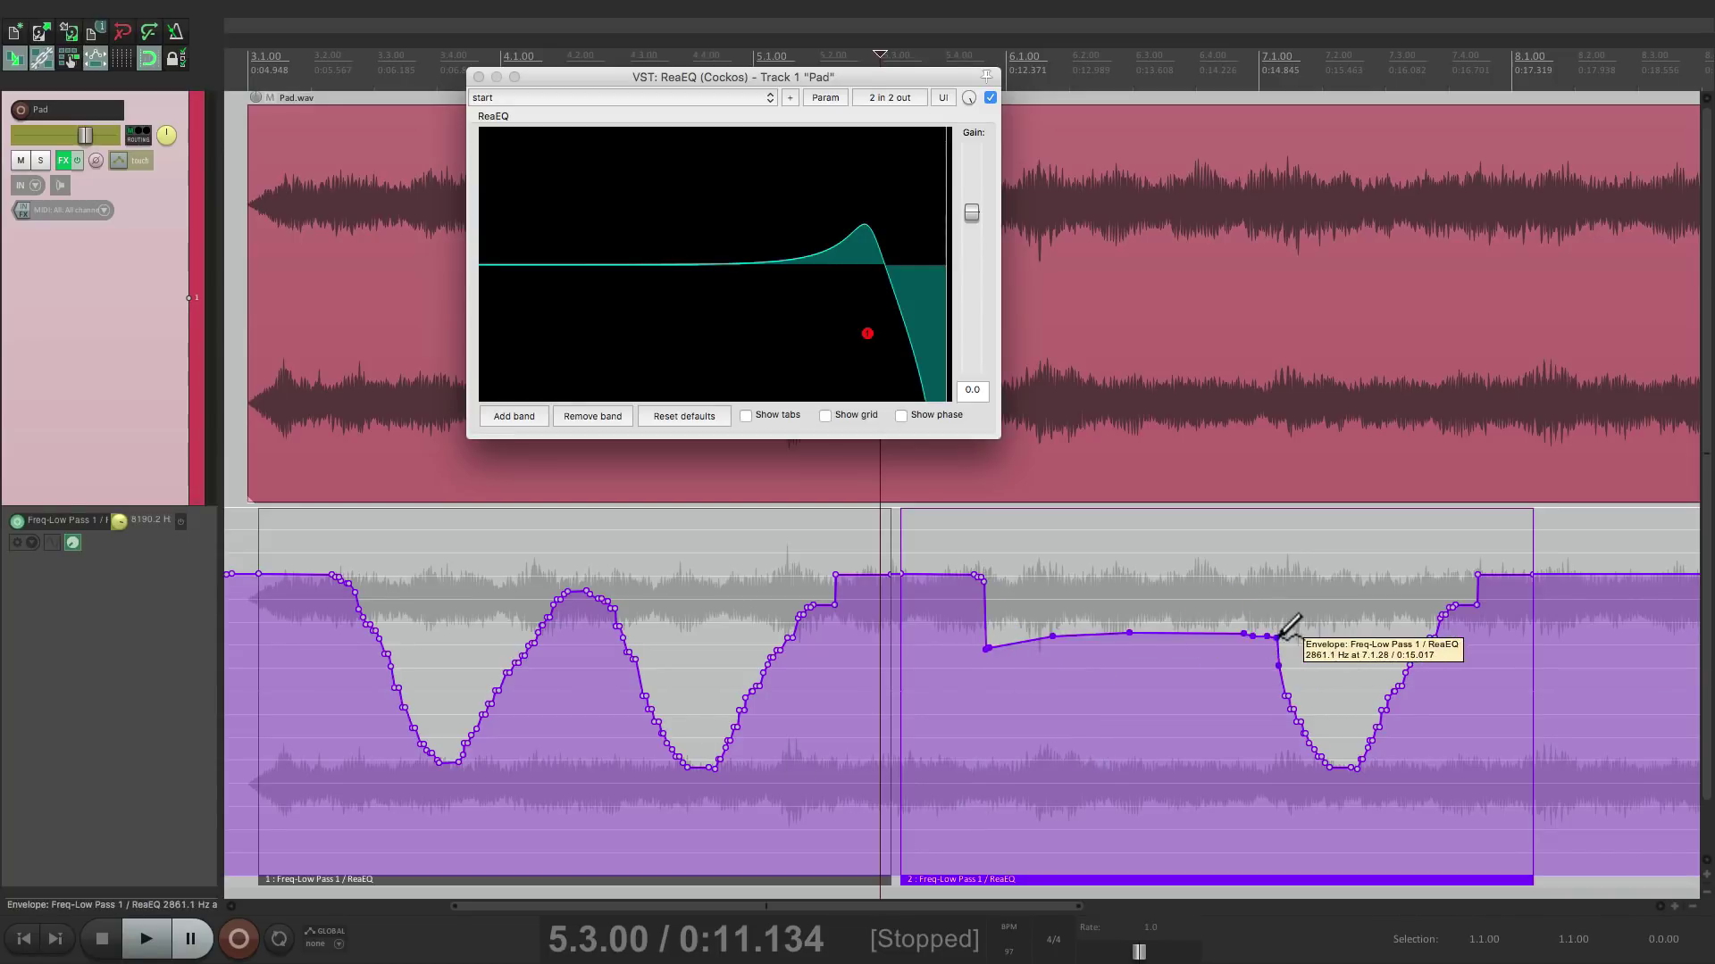
drag(784, 677, 557, 666)
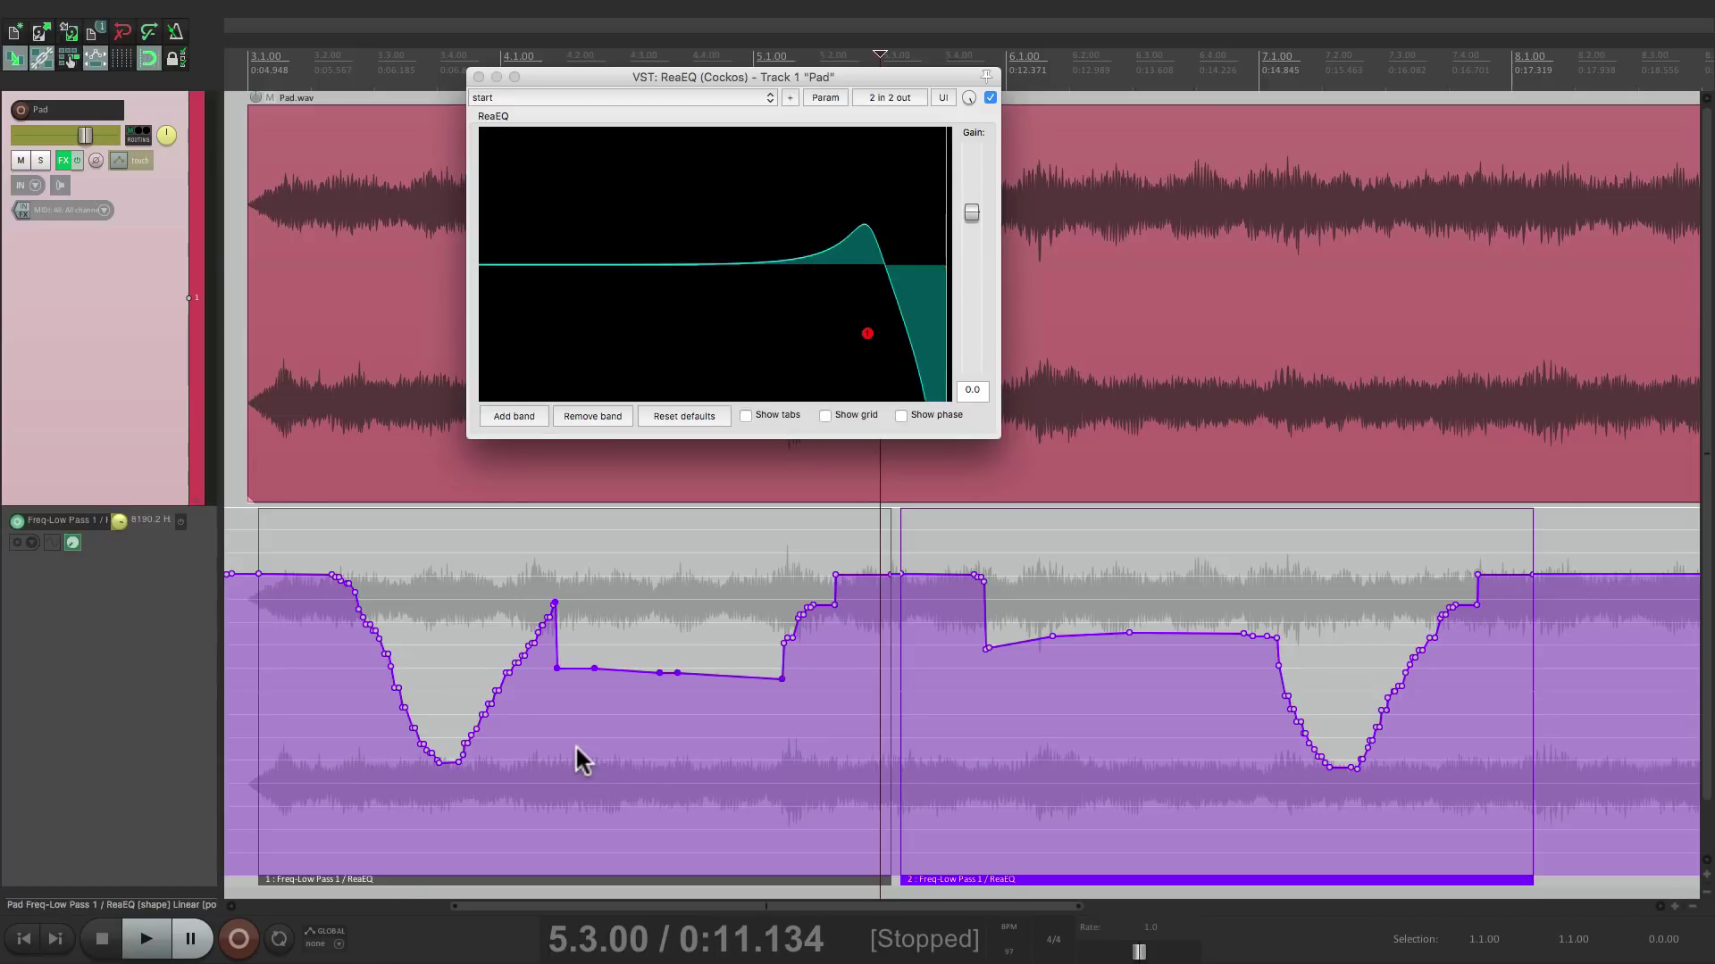
key(ctrl+z)
key(ctrl+z)
key(ctrl+z)
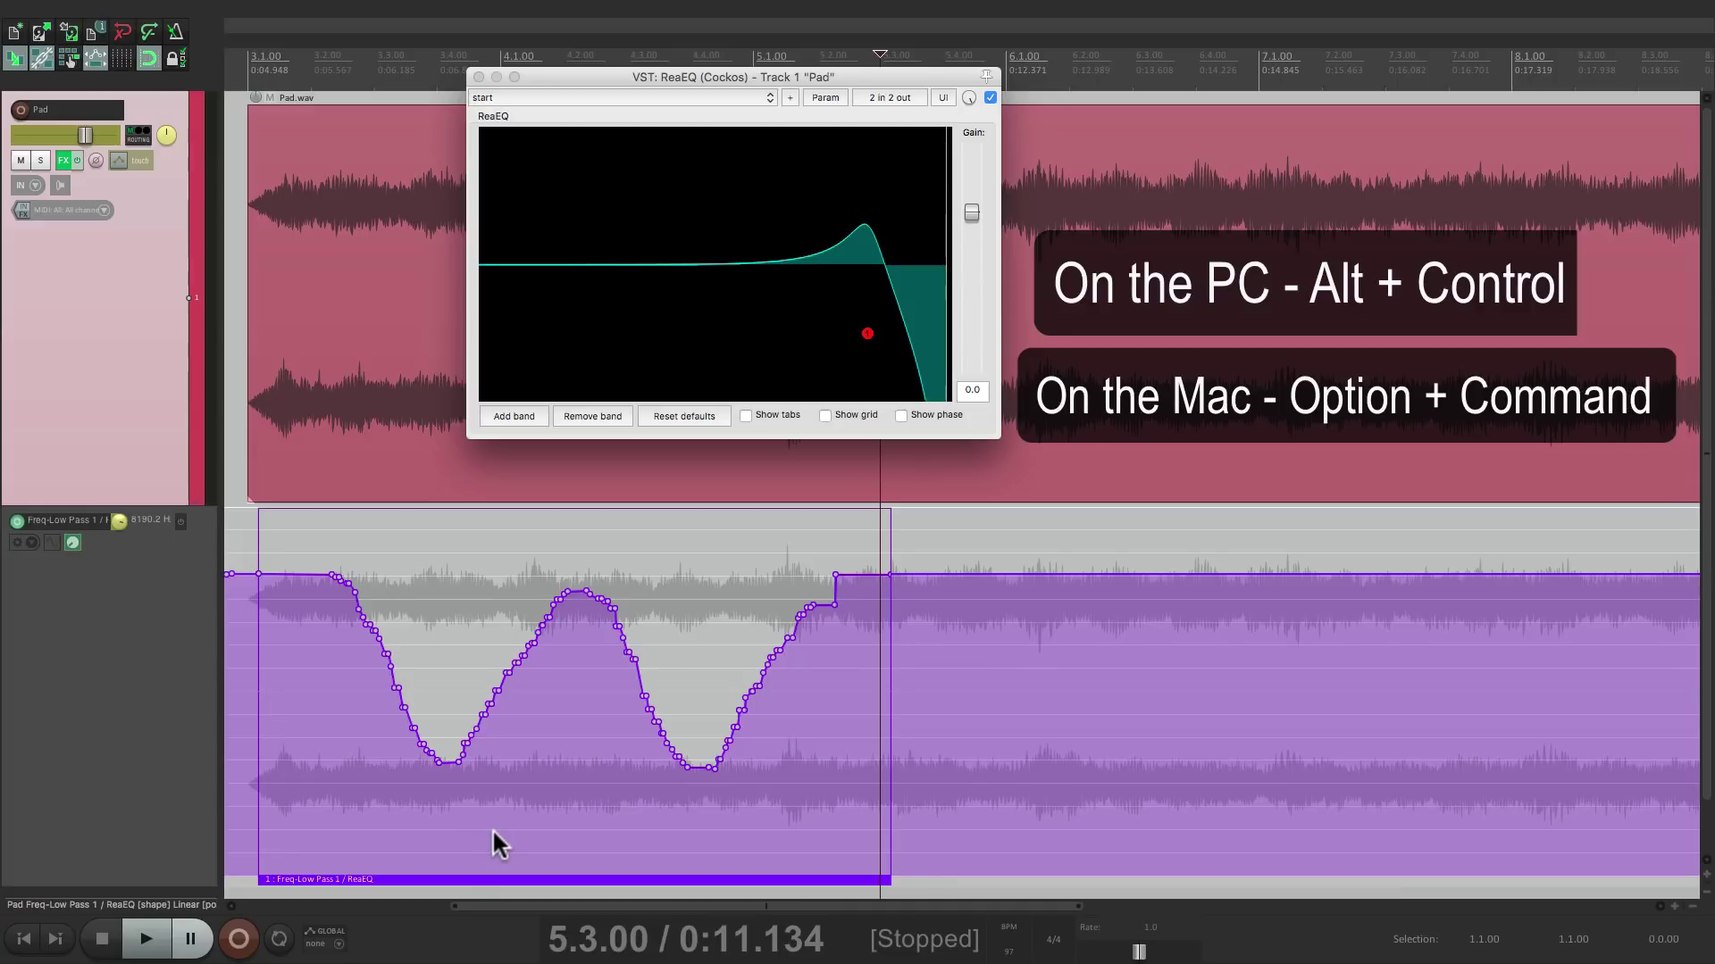
drag(407, 873, 1041, 817)
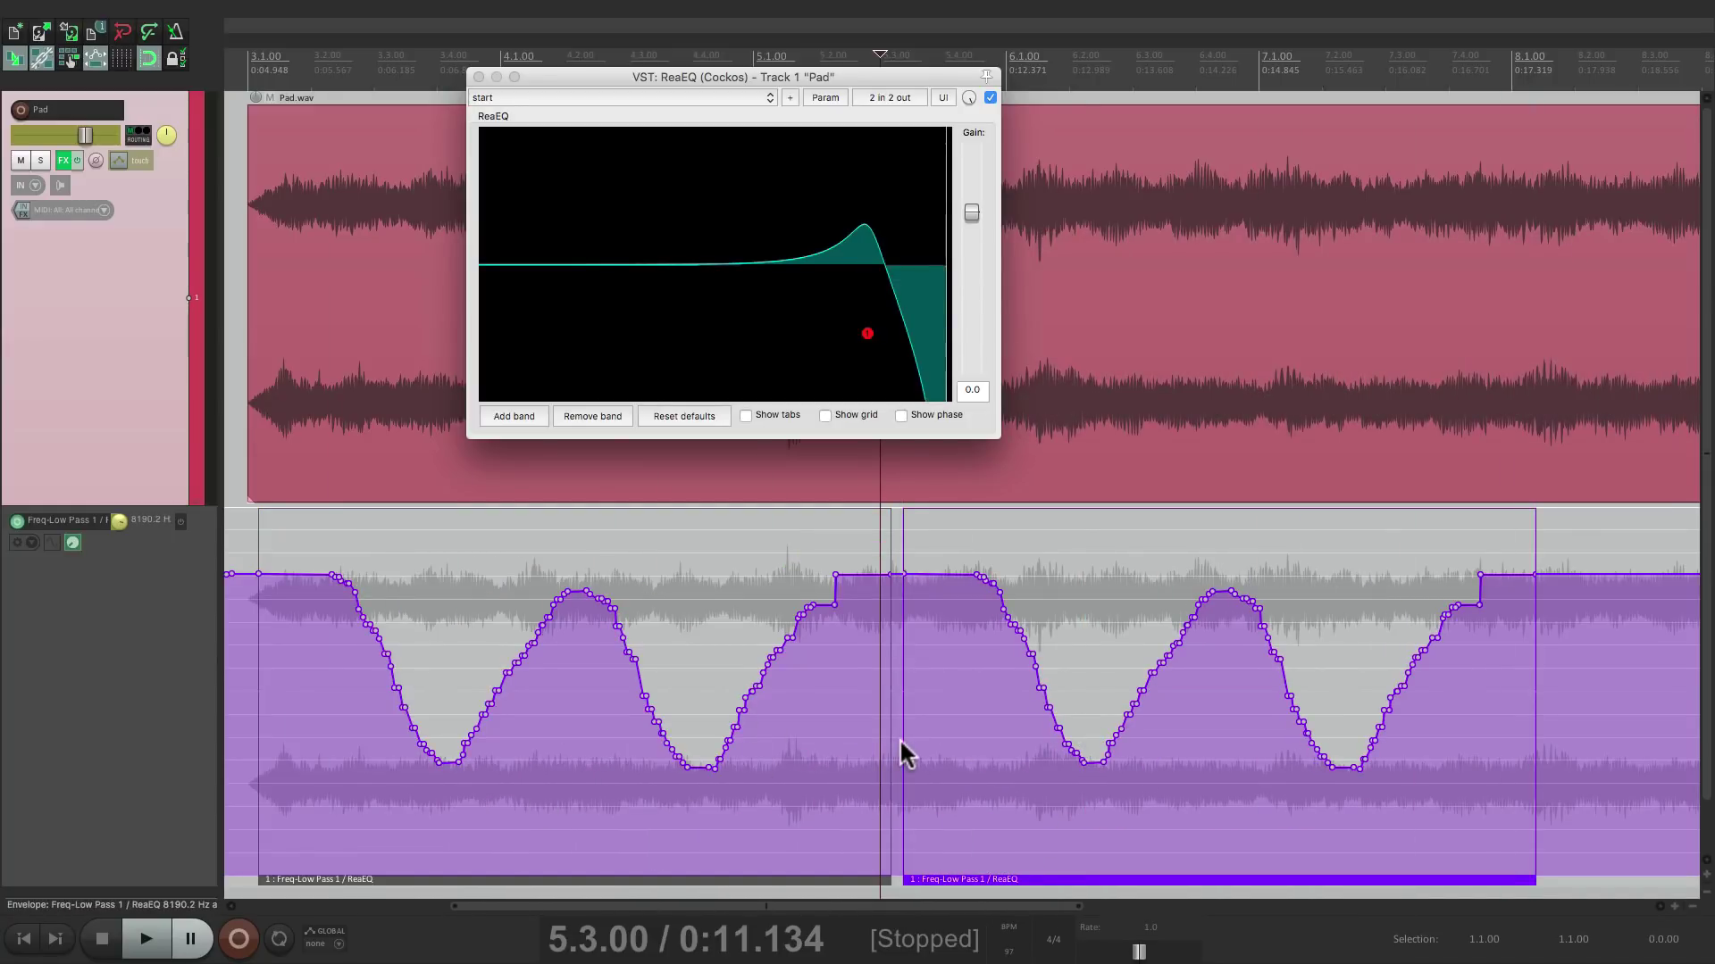
drag(994, 656, 1235, 596)
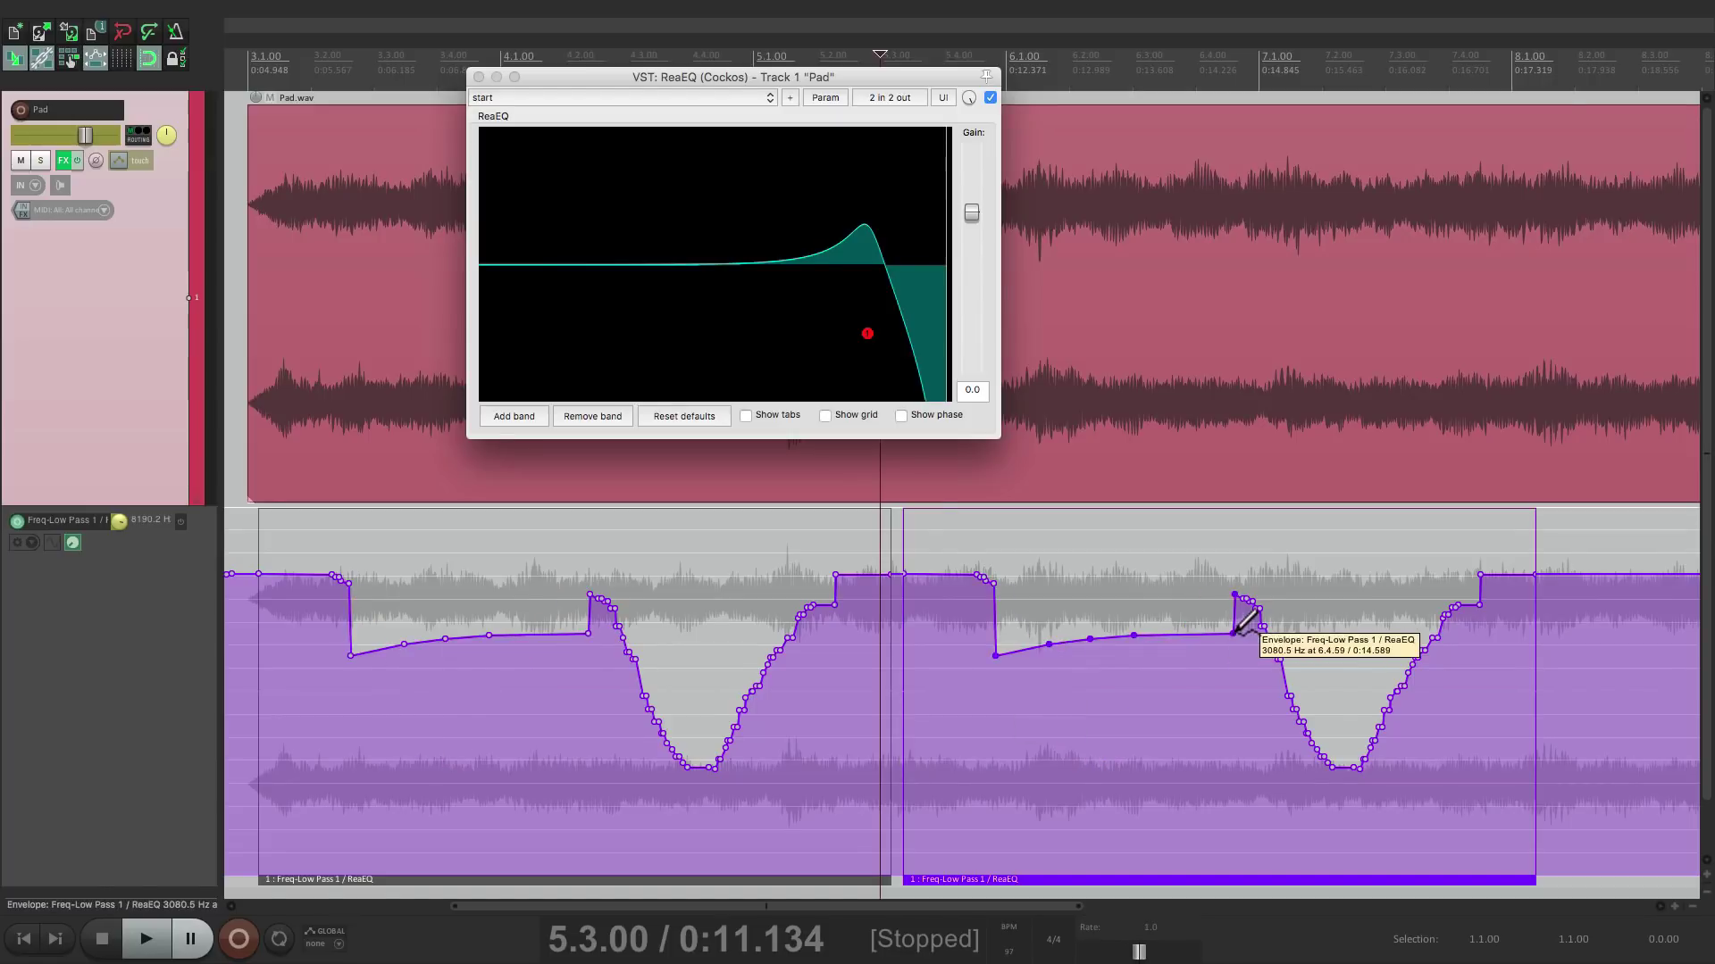
drag(619, 688, 759, 677)
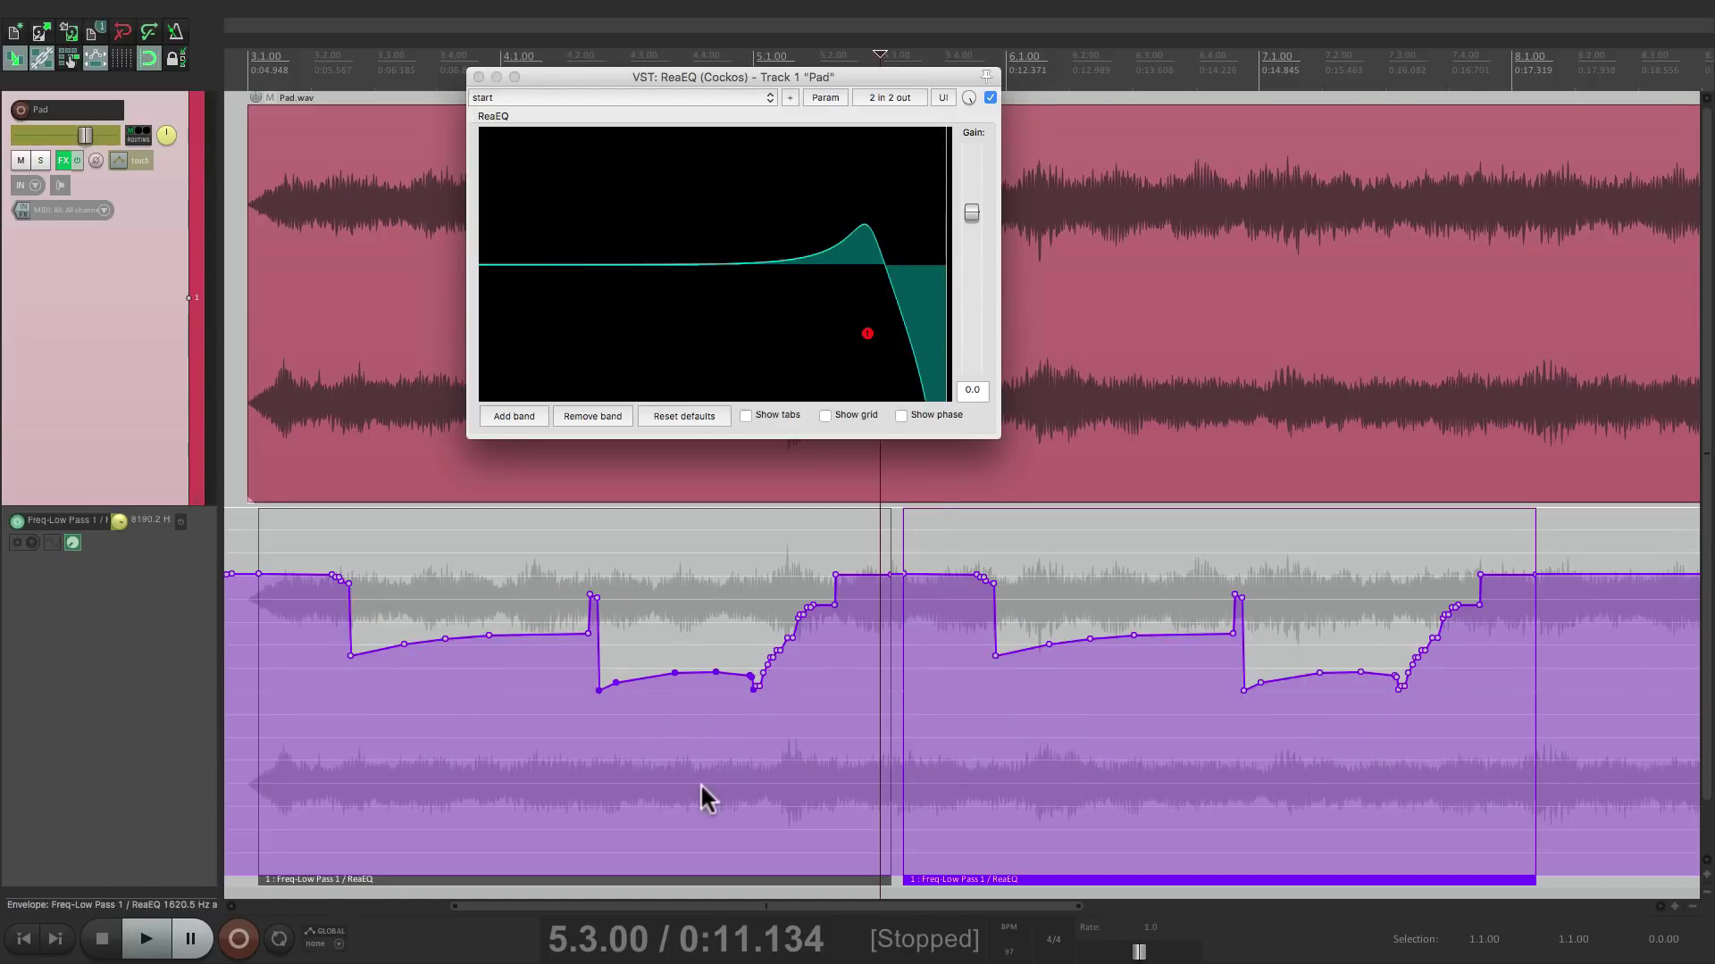
drag(391, 646, 715, 671)
drag(949, 674, 1161, 687)
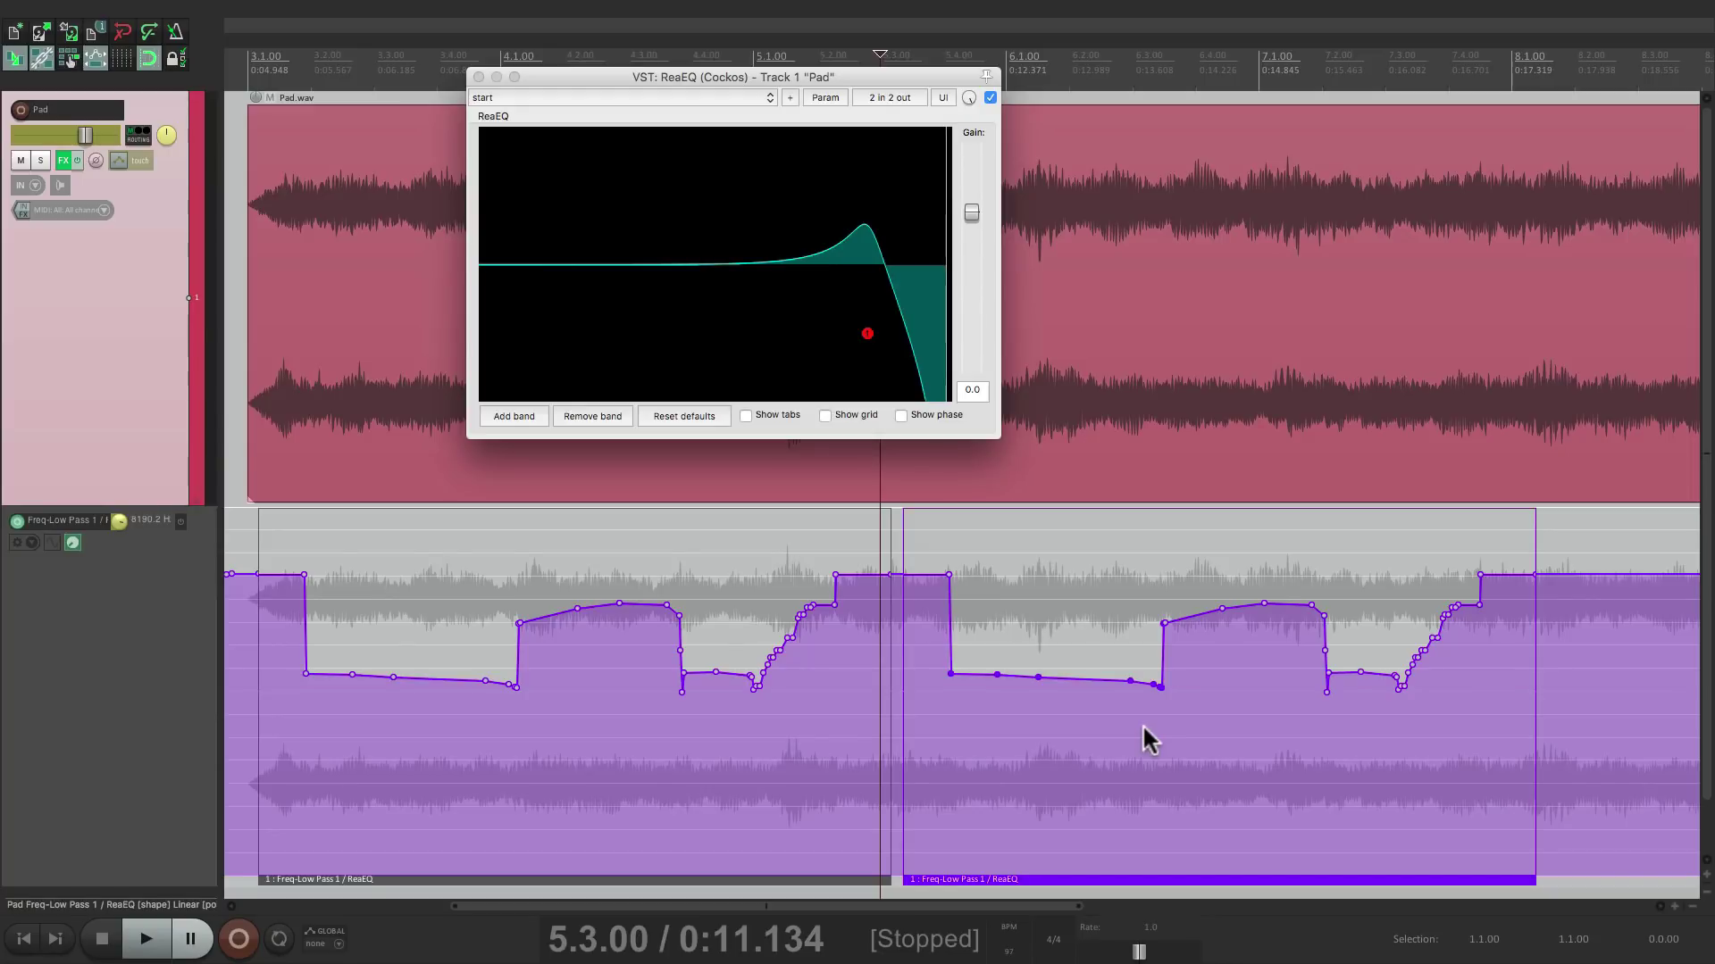
key(super+z)
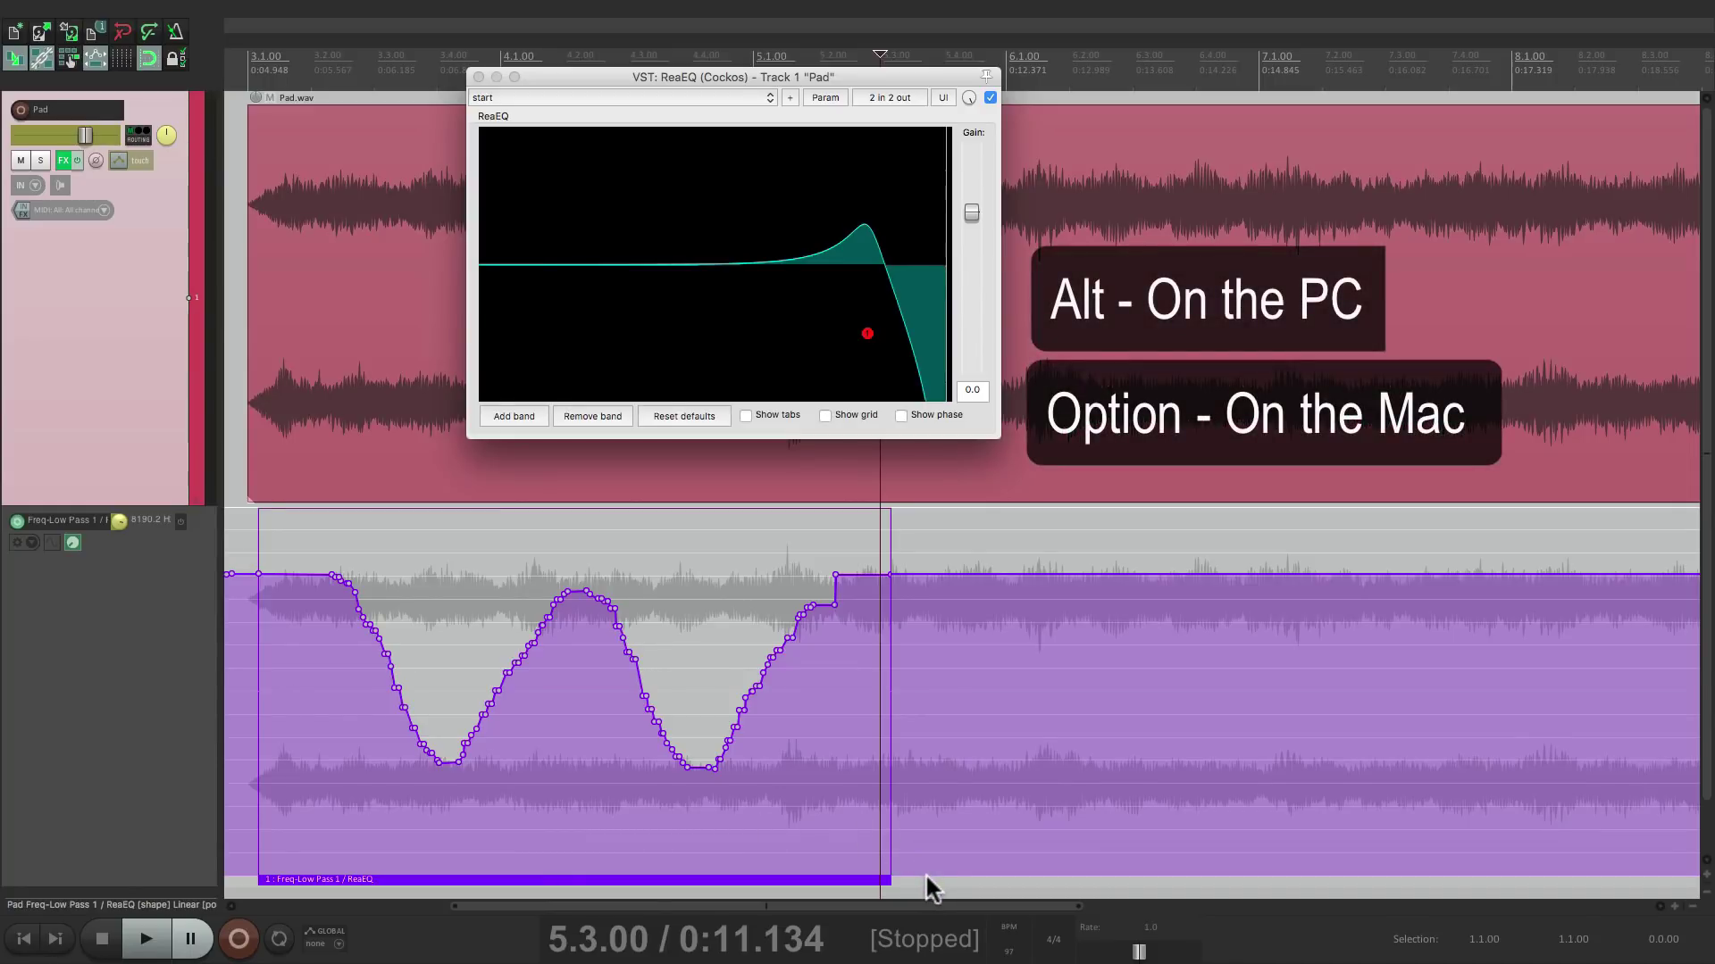
- Place a pooled copy beside the original item and redraw its troughs as a descending ramp
drag(925, 875, 1542, 849)
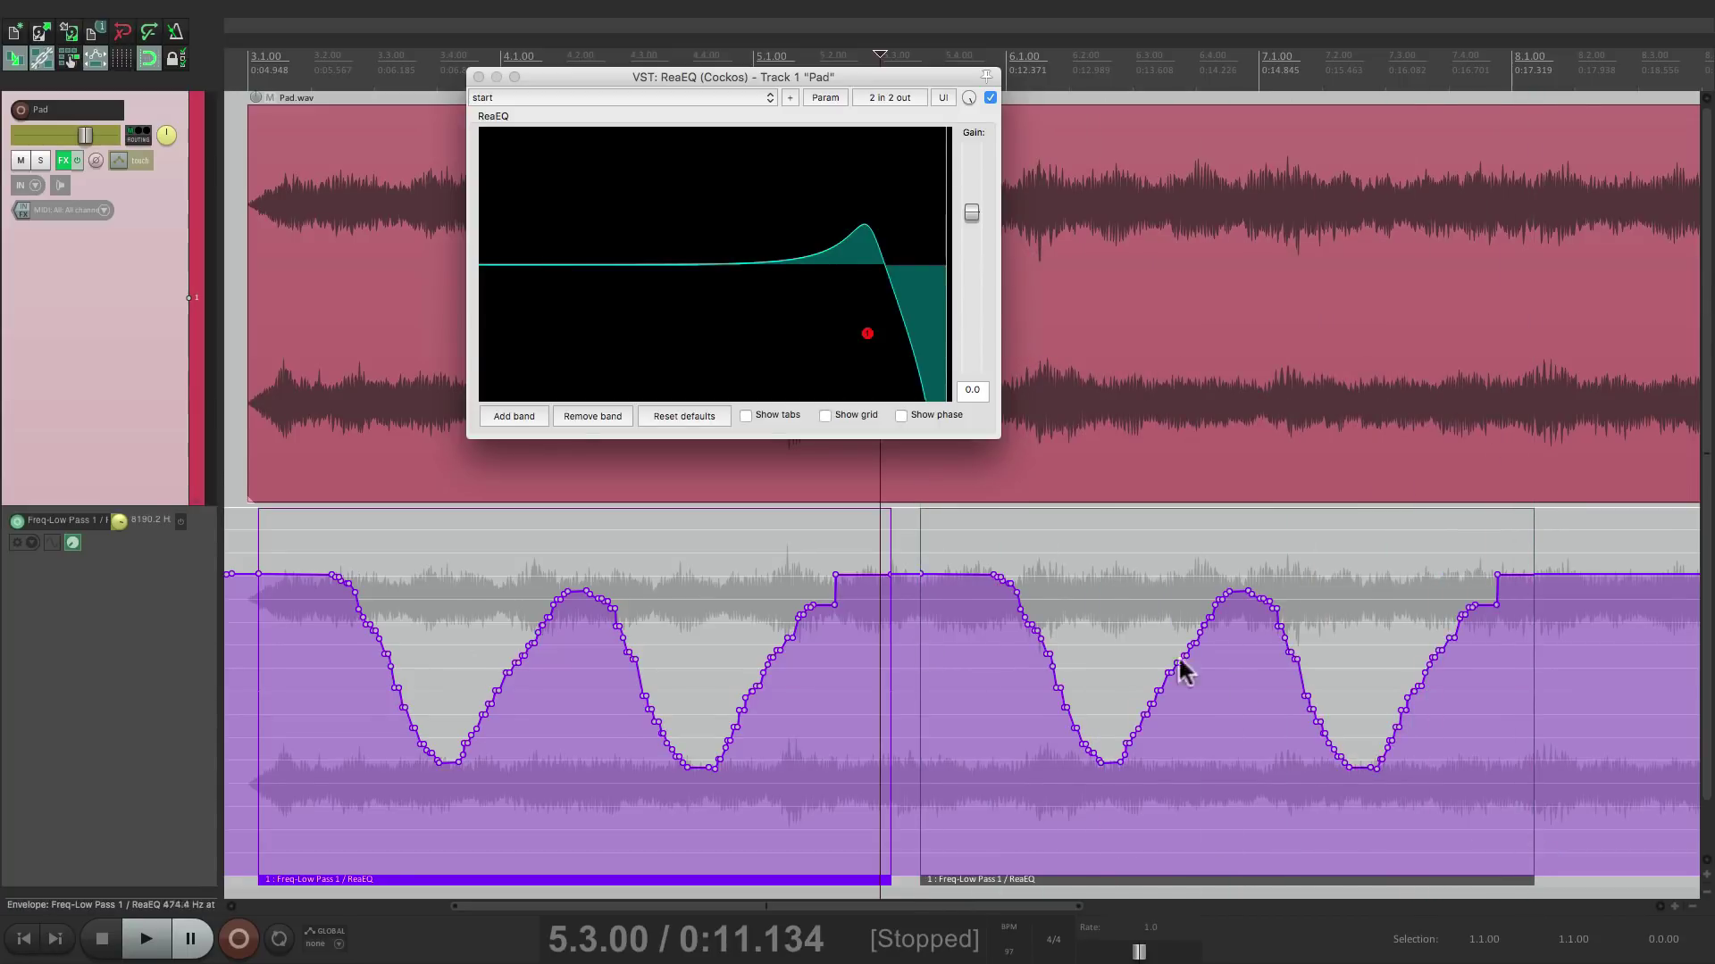
mouse_move(1294, 715)
mouse_down()
mouse_move(1041, 651)
mouse_move(1321, 613)
mouse_up()
mouse_move(798, 653)
mouse_down()
mouse_move(776, 685)
mouse_move(792, 699)
mouse_move(458, 625)
mouse_up()
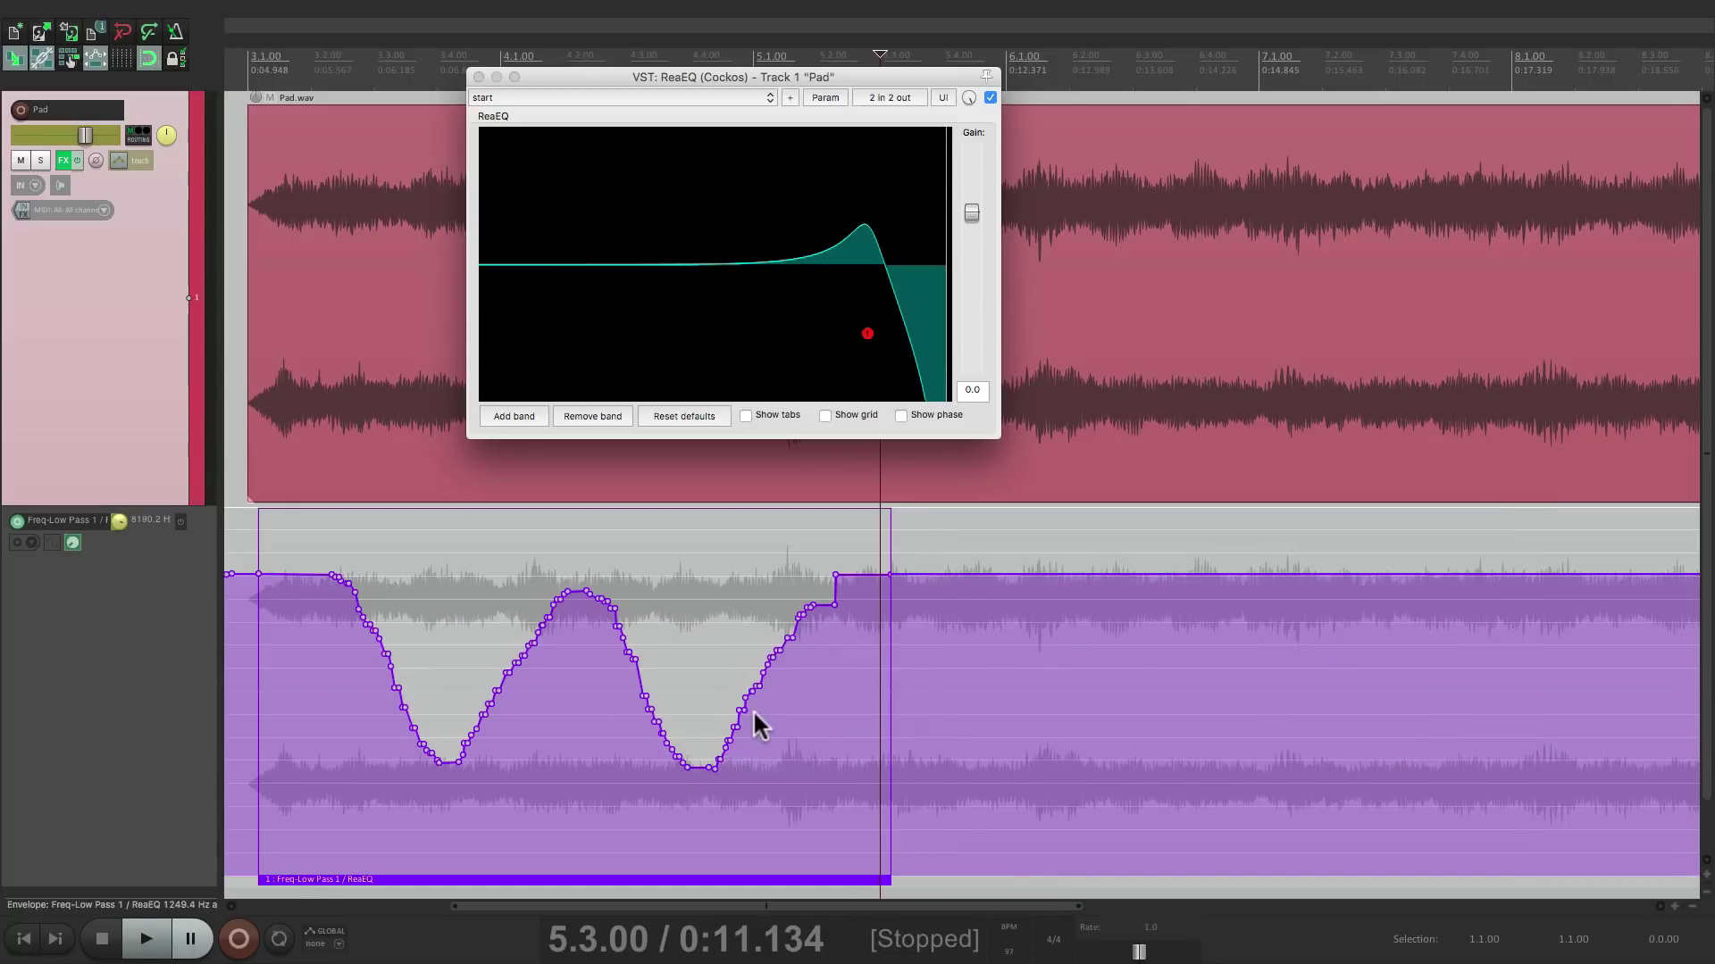
scroll(753, 709, left, 5)
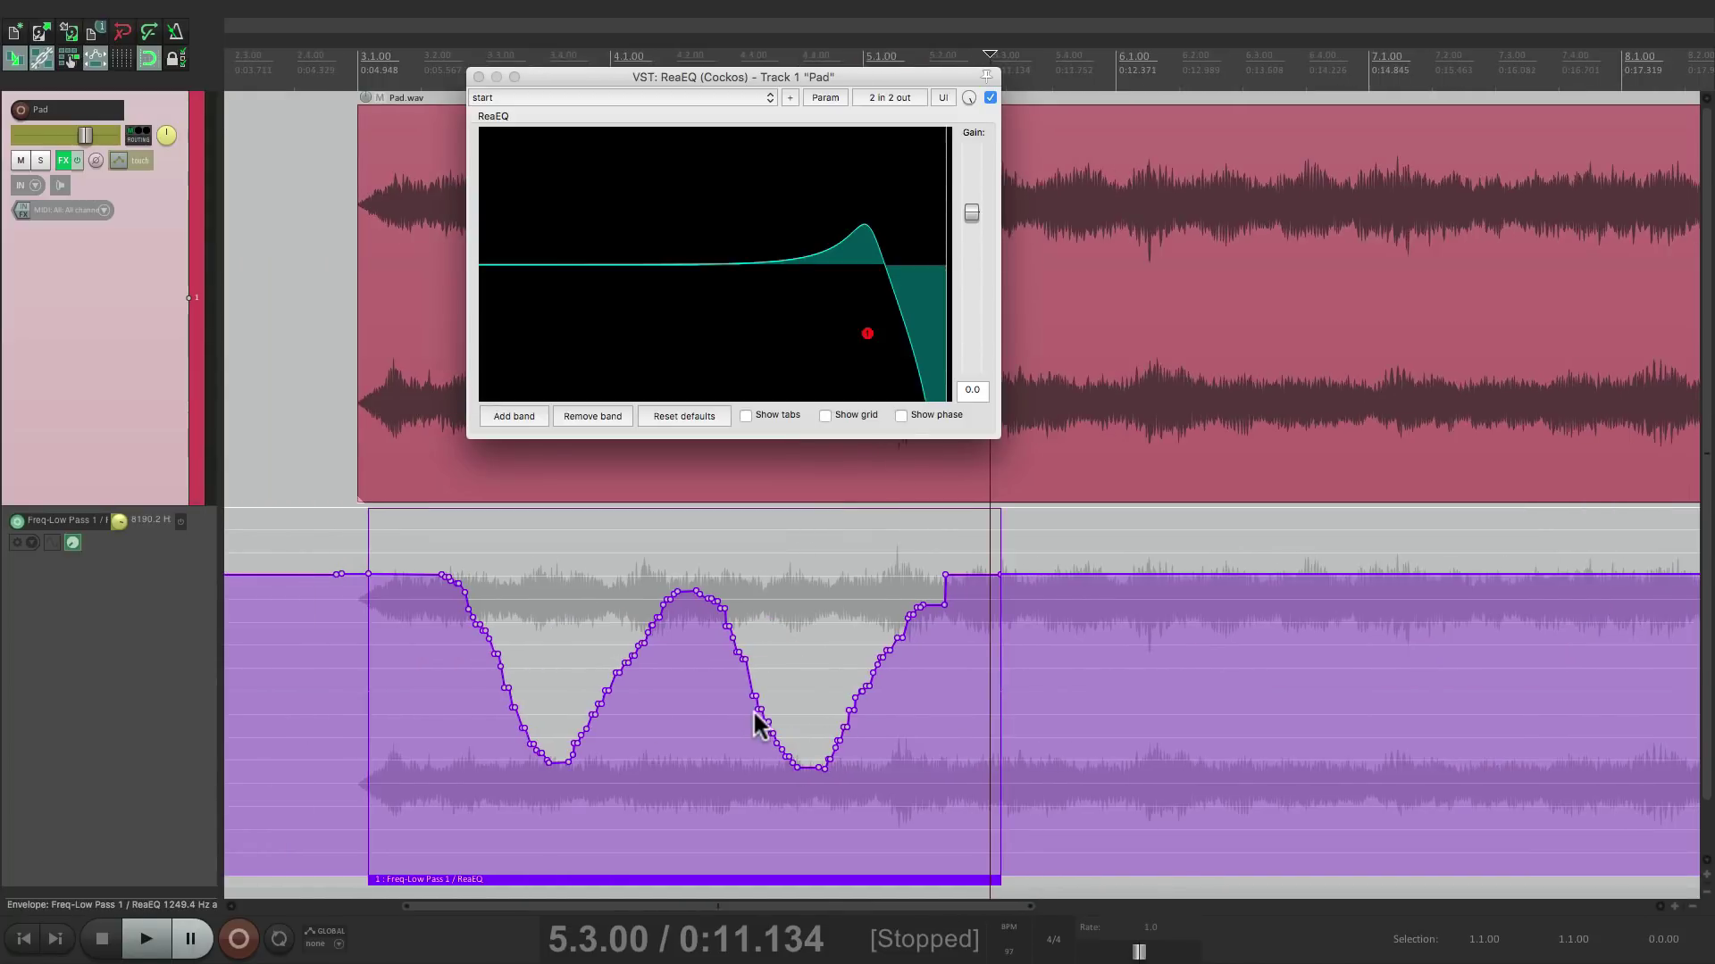
- Mute the double-dip automation item and freehand-draw envelope dips before and after it
right_click(713, 881)
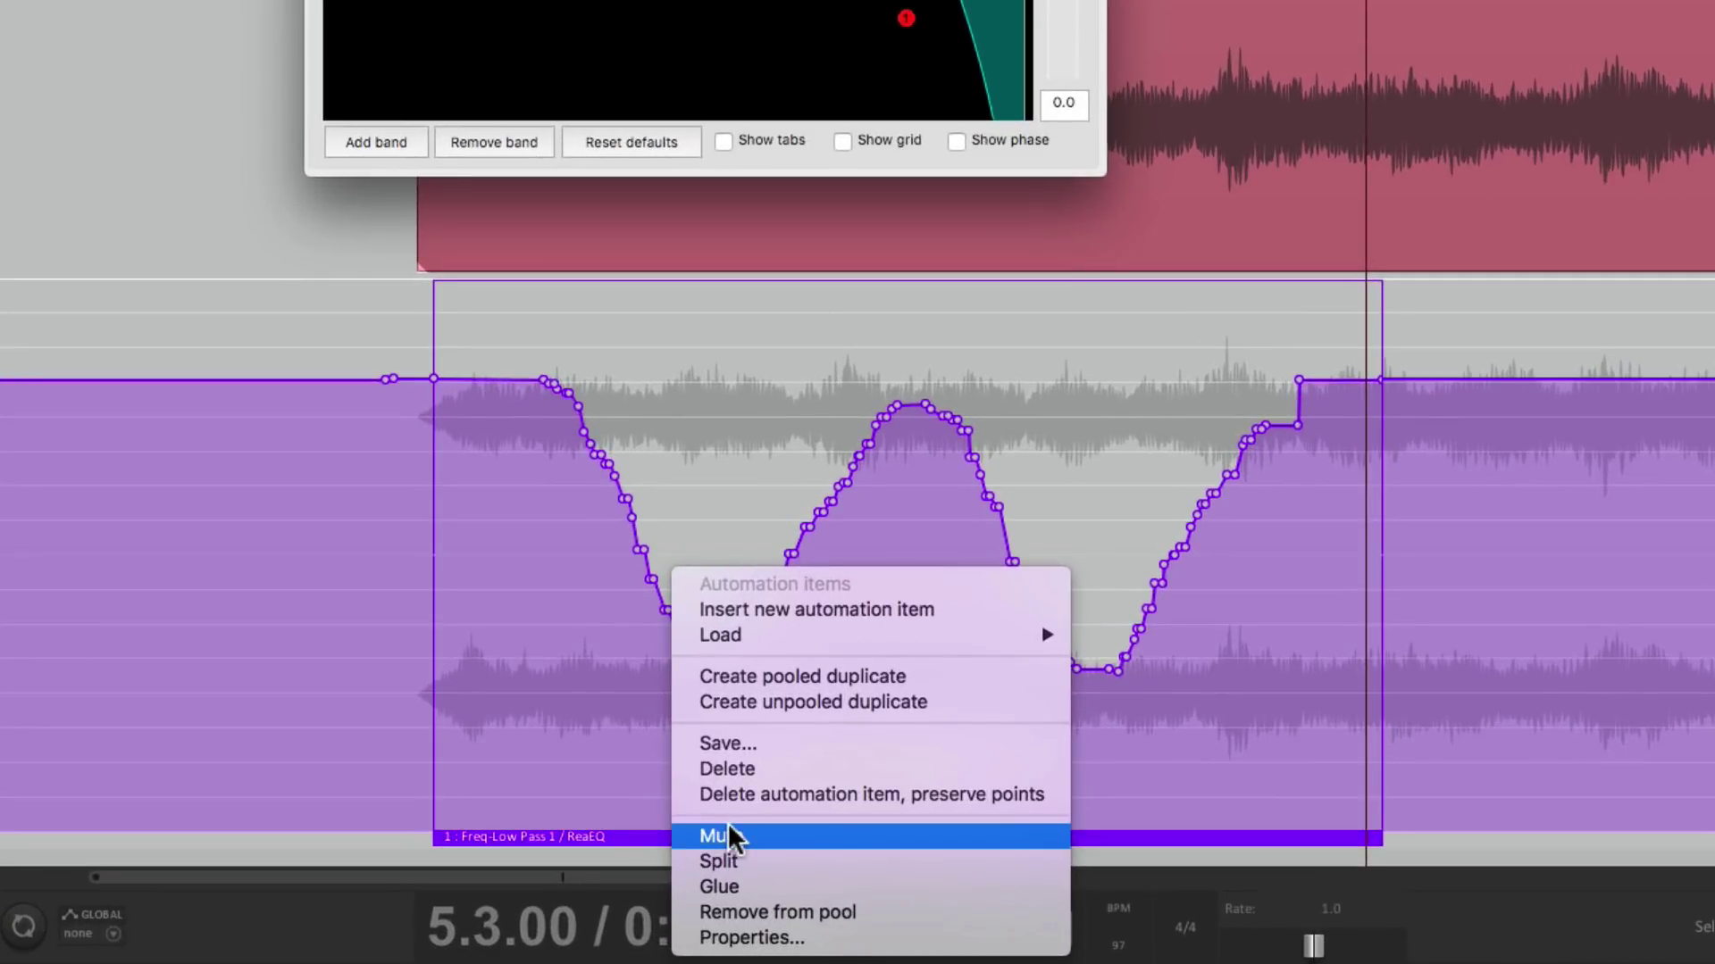
click(728, 832)
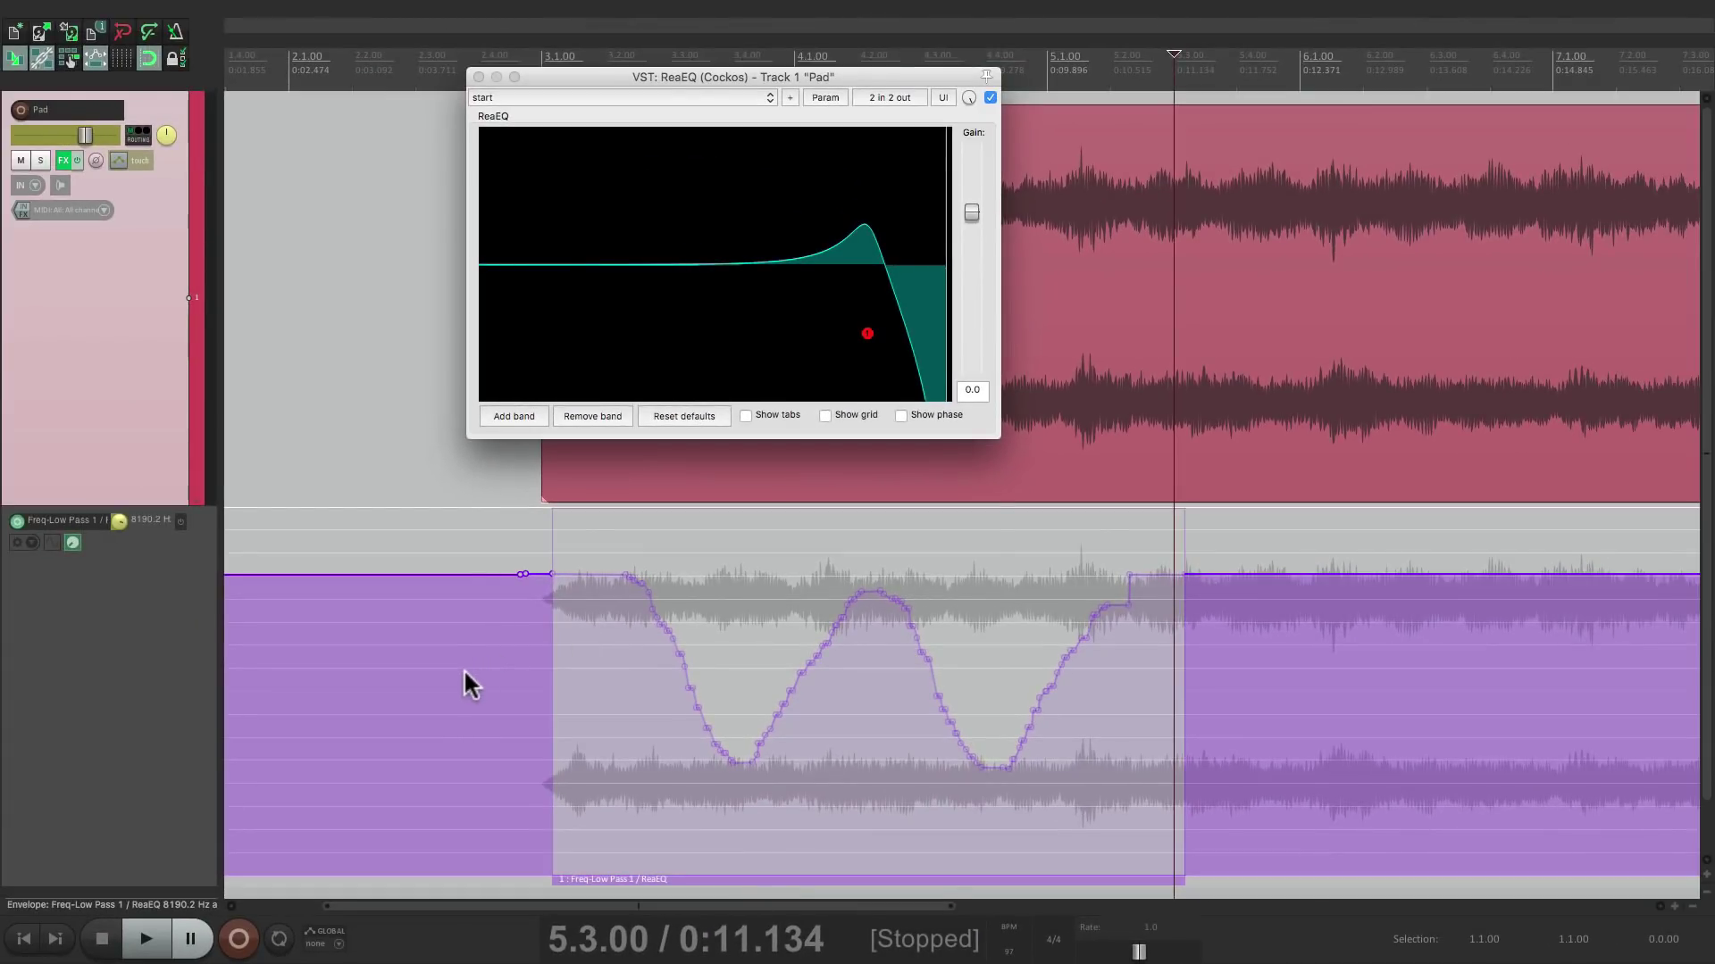
drag(357, 636, 485, 635)
drag(1217, 659, 1440, 722)
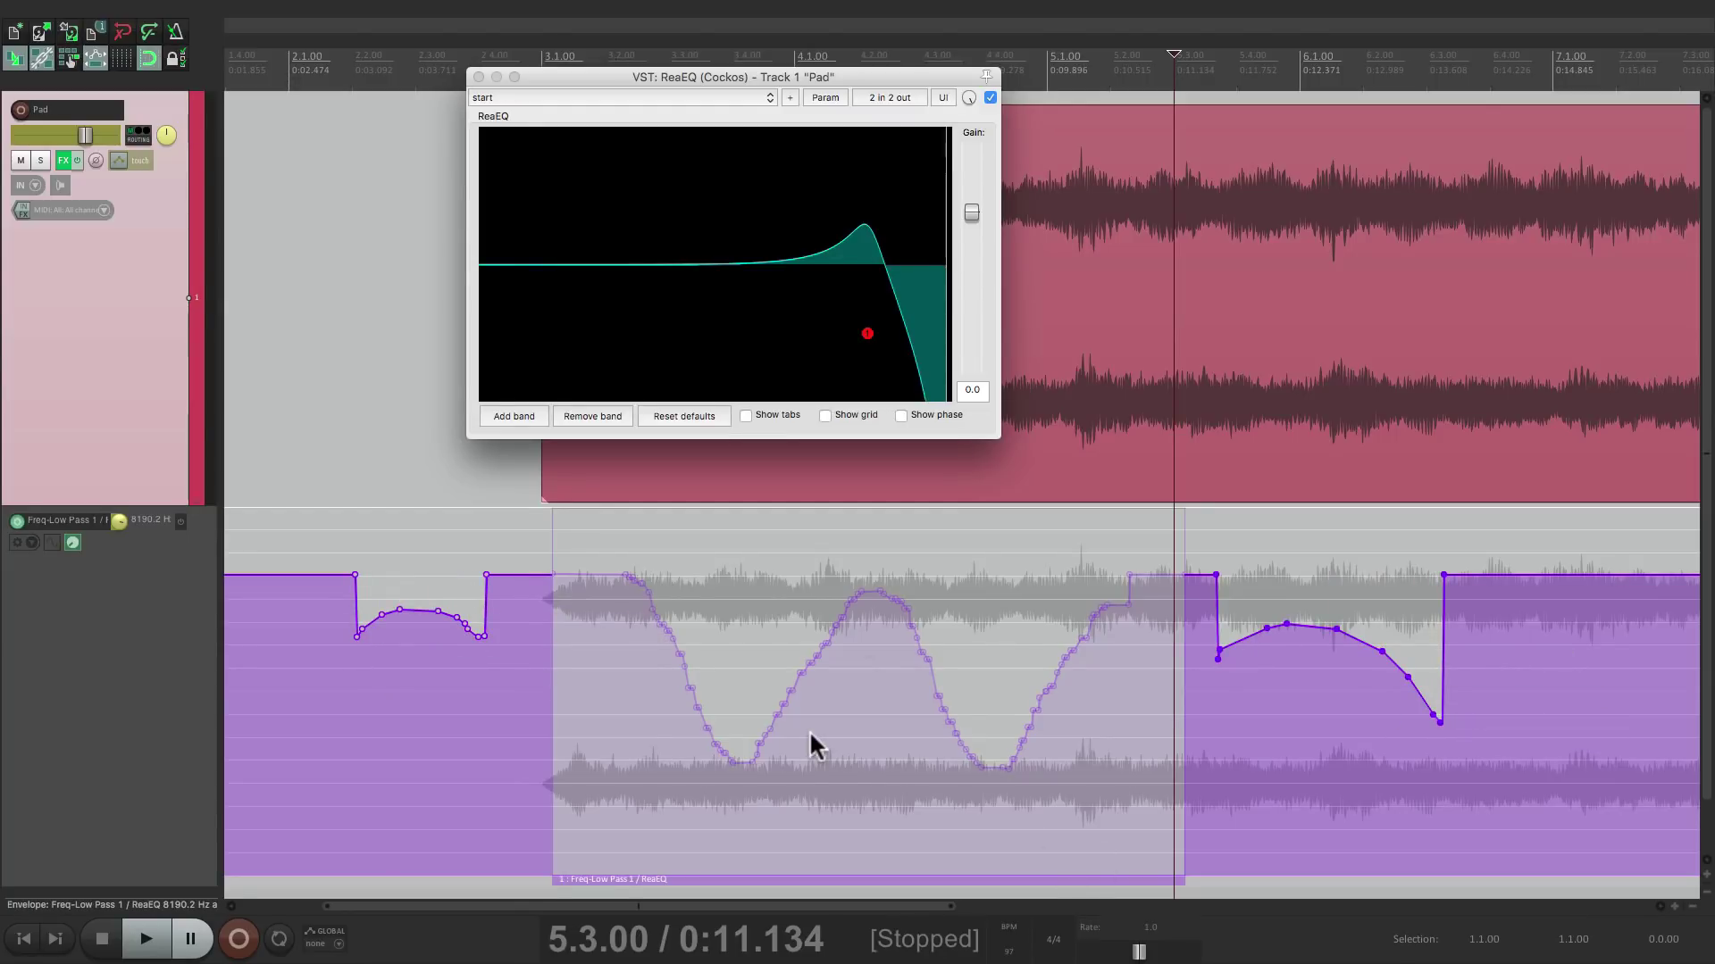
- Play back from just before the first drawn dip, then bring up the muted item's context menu
click(340, 717)
key(space)
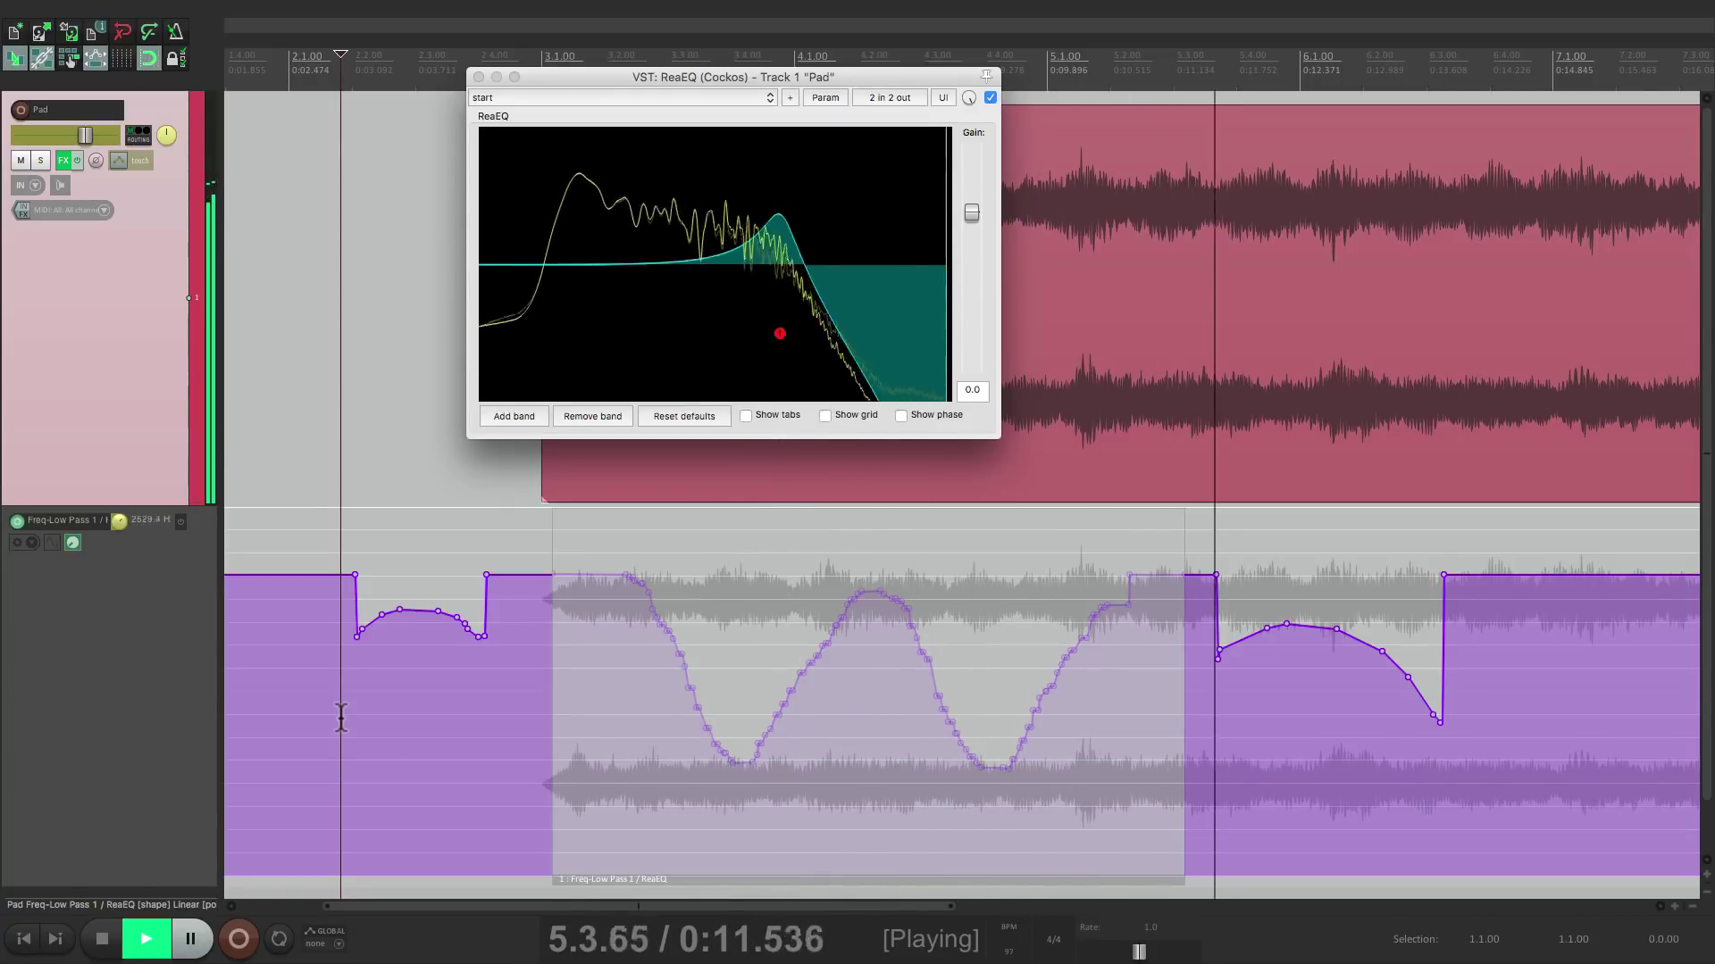
key(space)
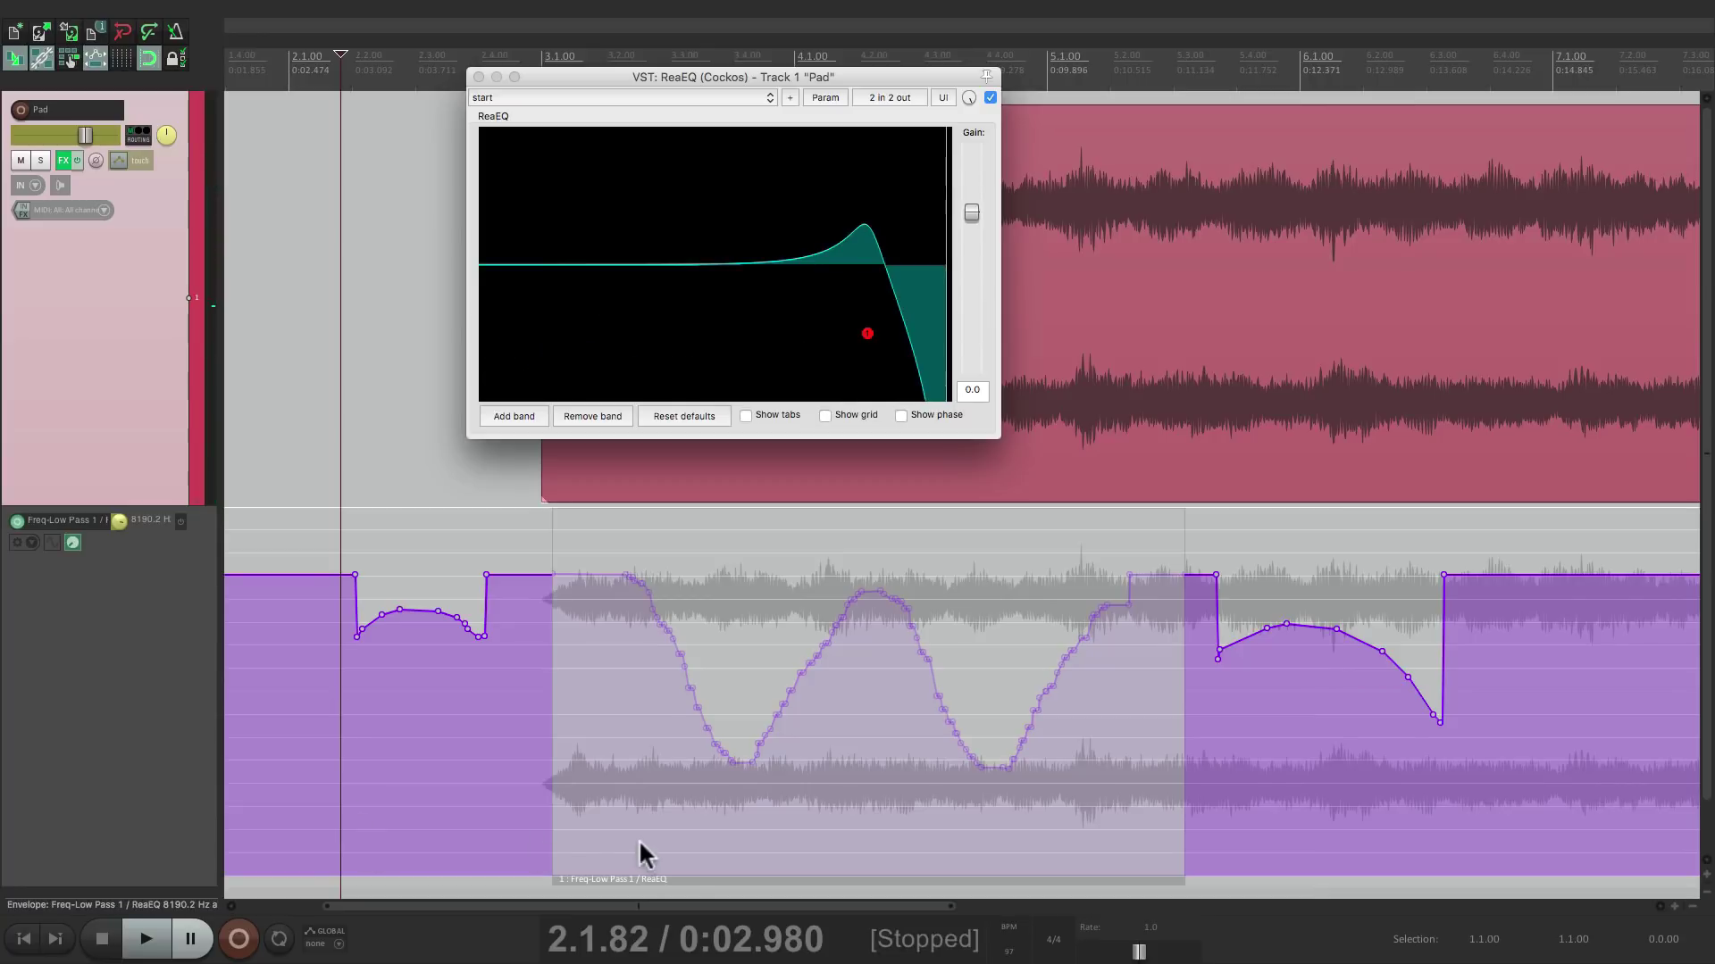
right_click(684, 879)
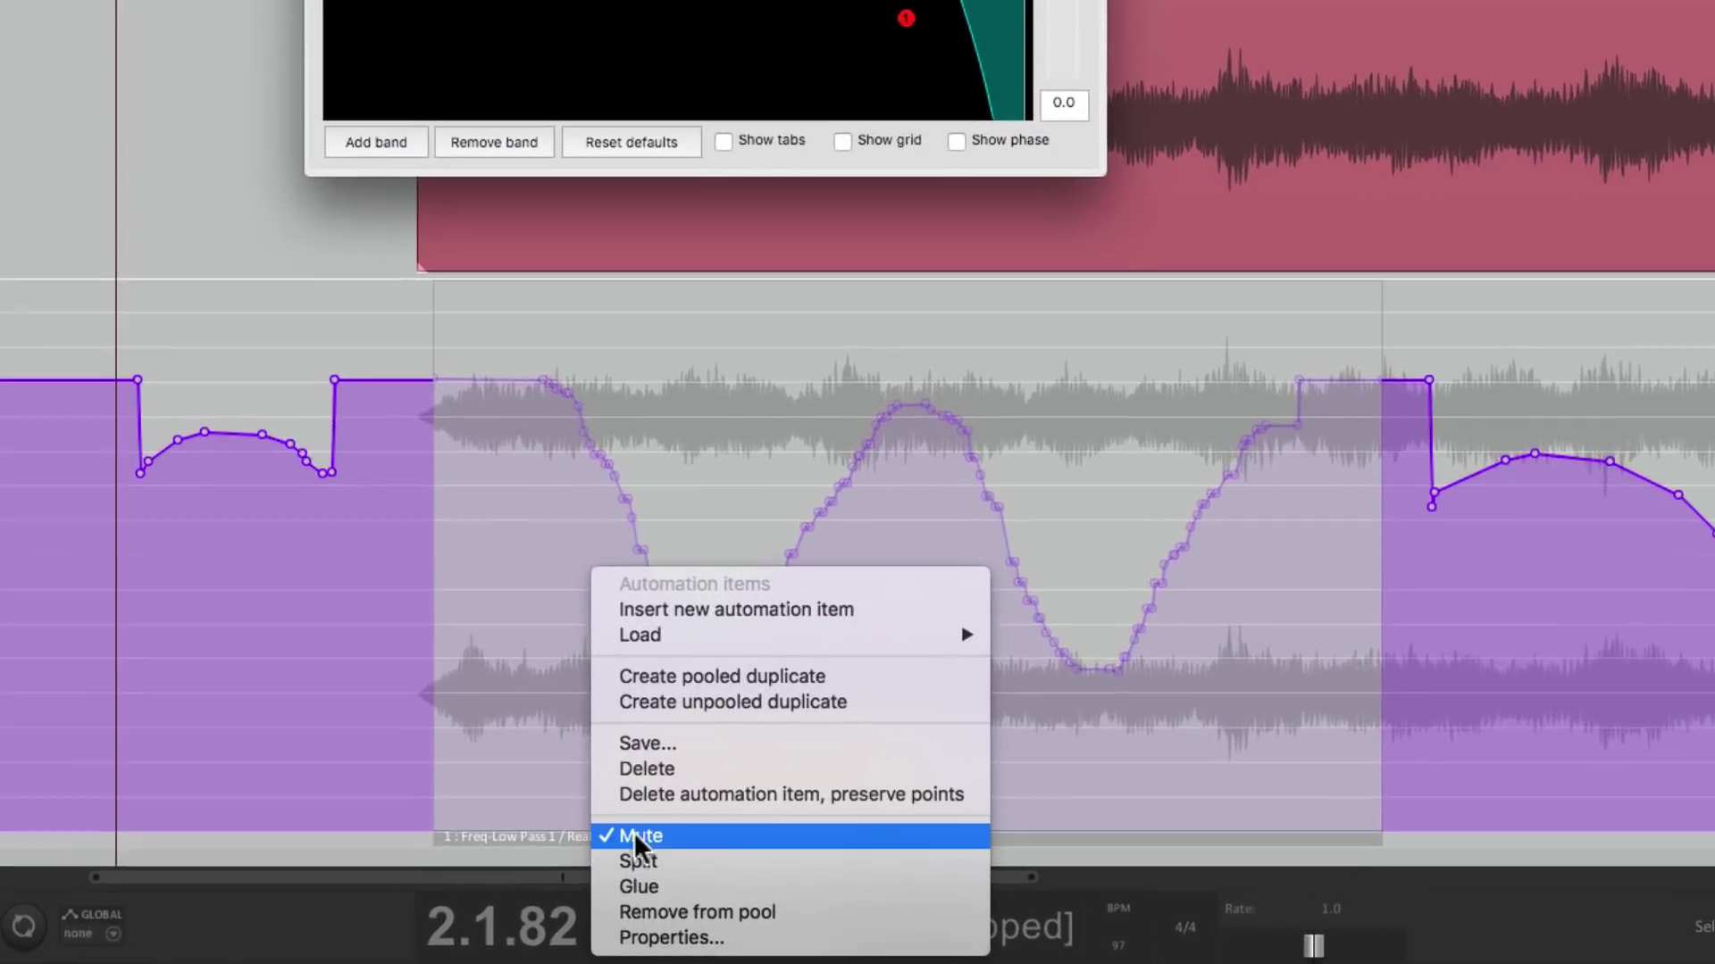
- Unmute the double-dip automation item and play the low-pass sweep back to check it
click(686, 836)
key(space)
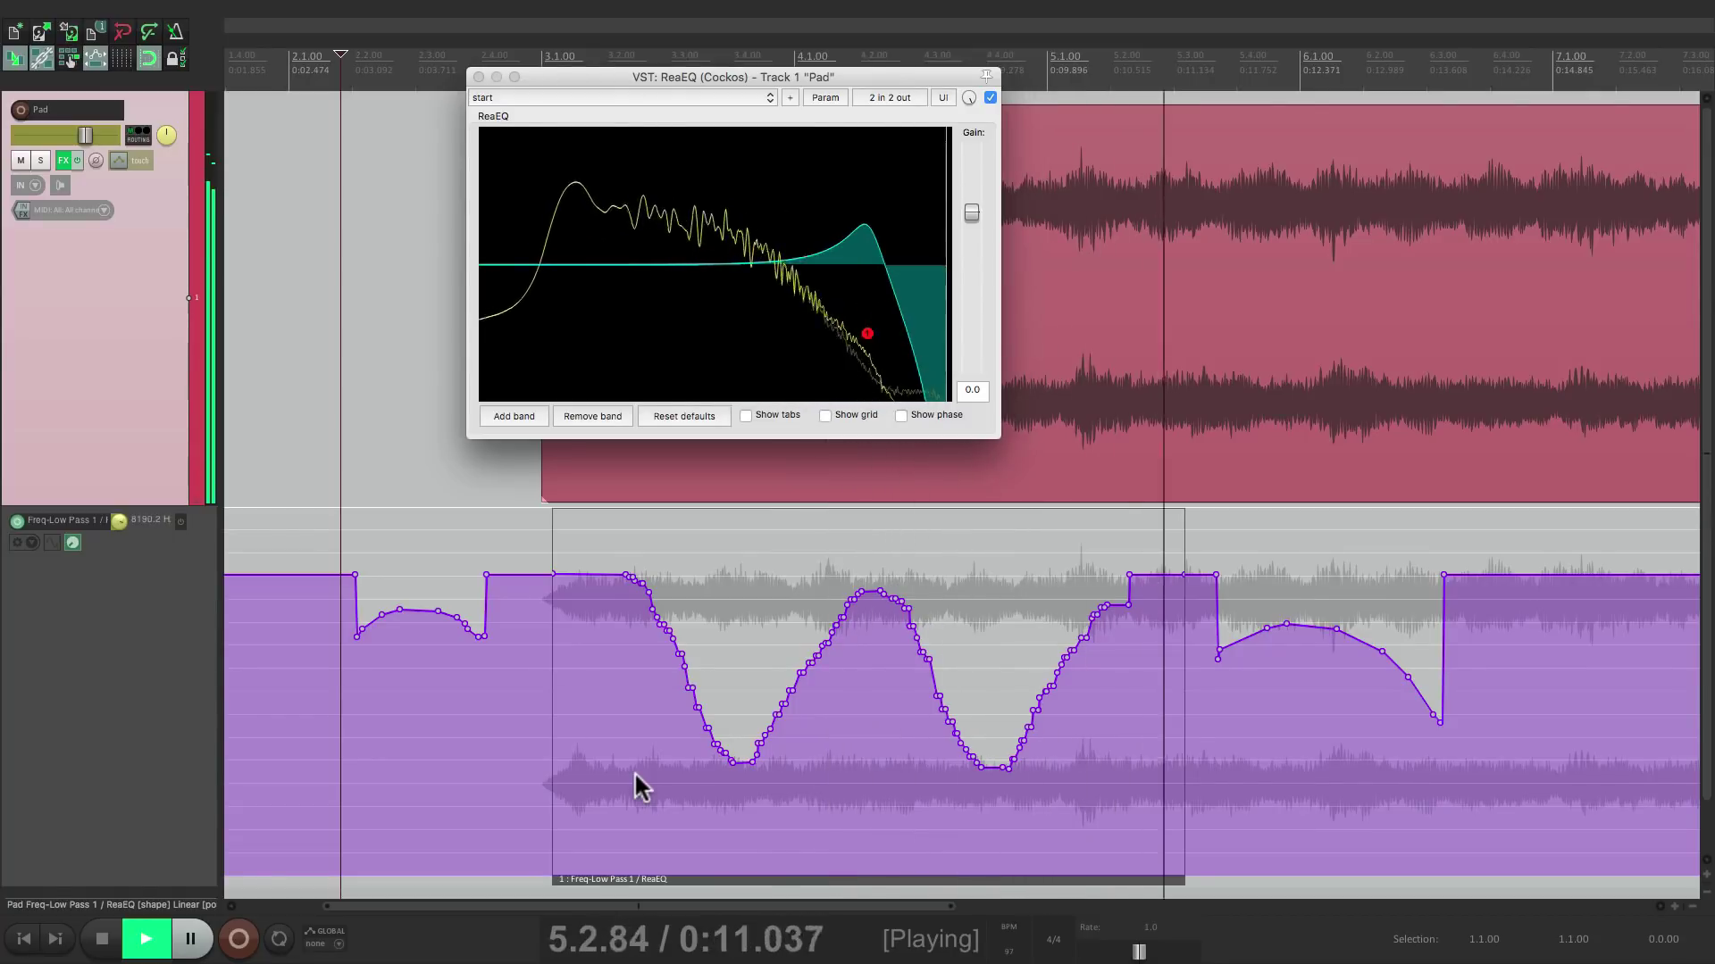
key(space)
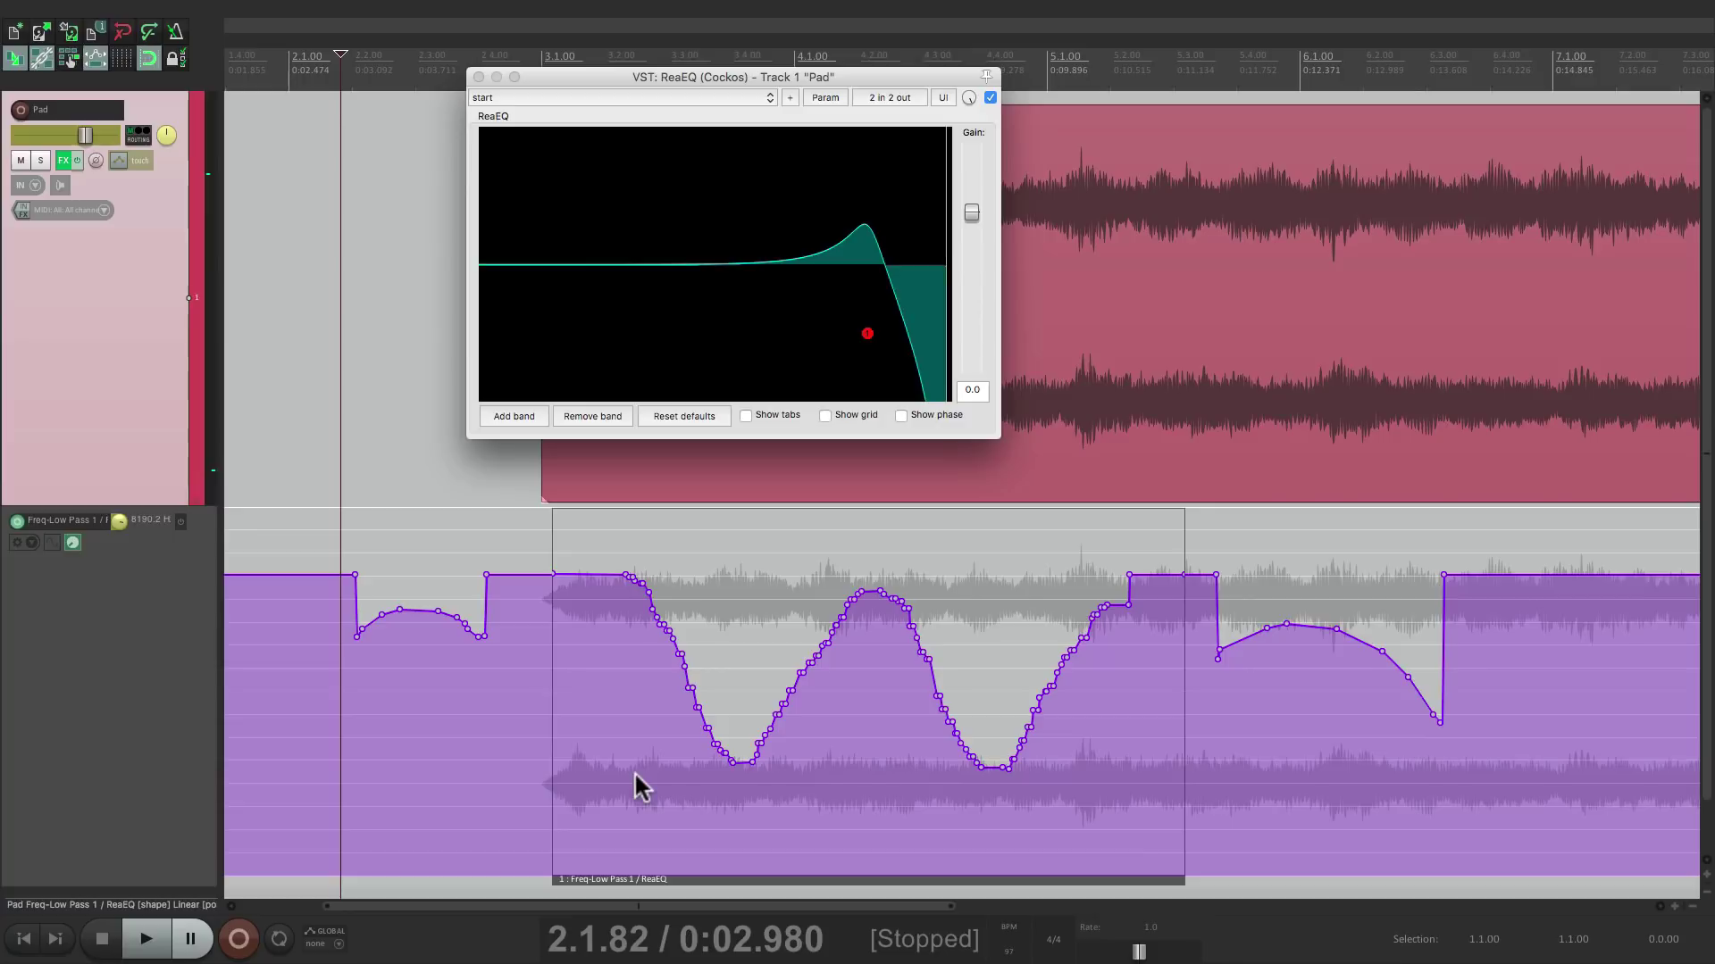
- Split the double-dip automation item into two one-dip items at 4.2.26
click(634, 784)
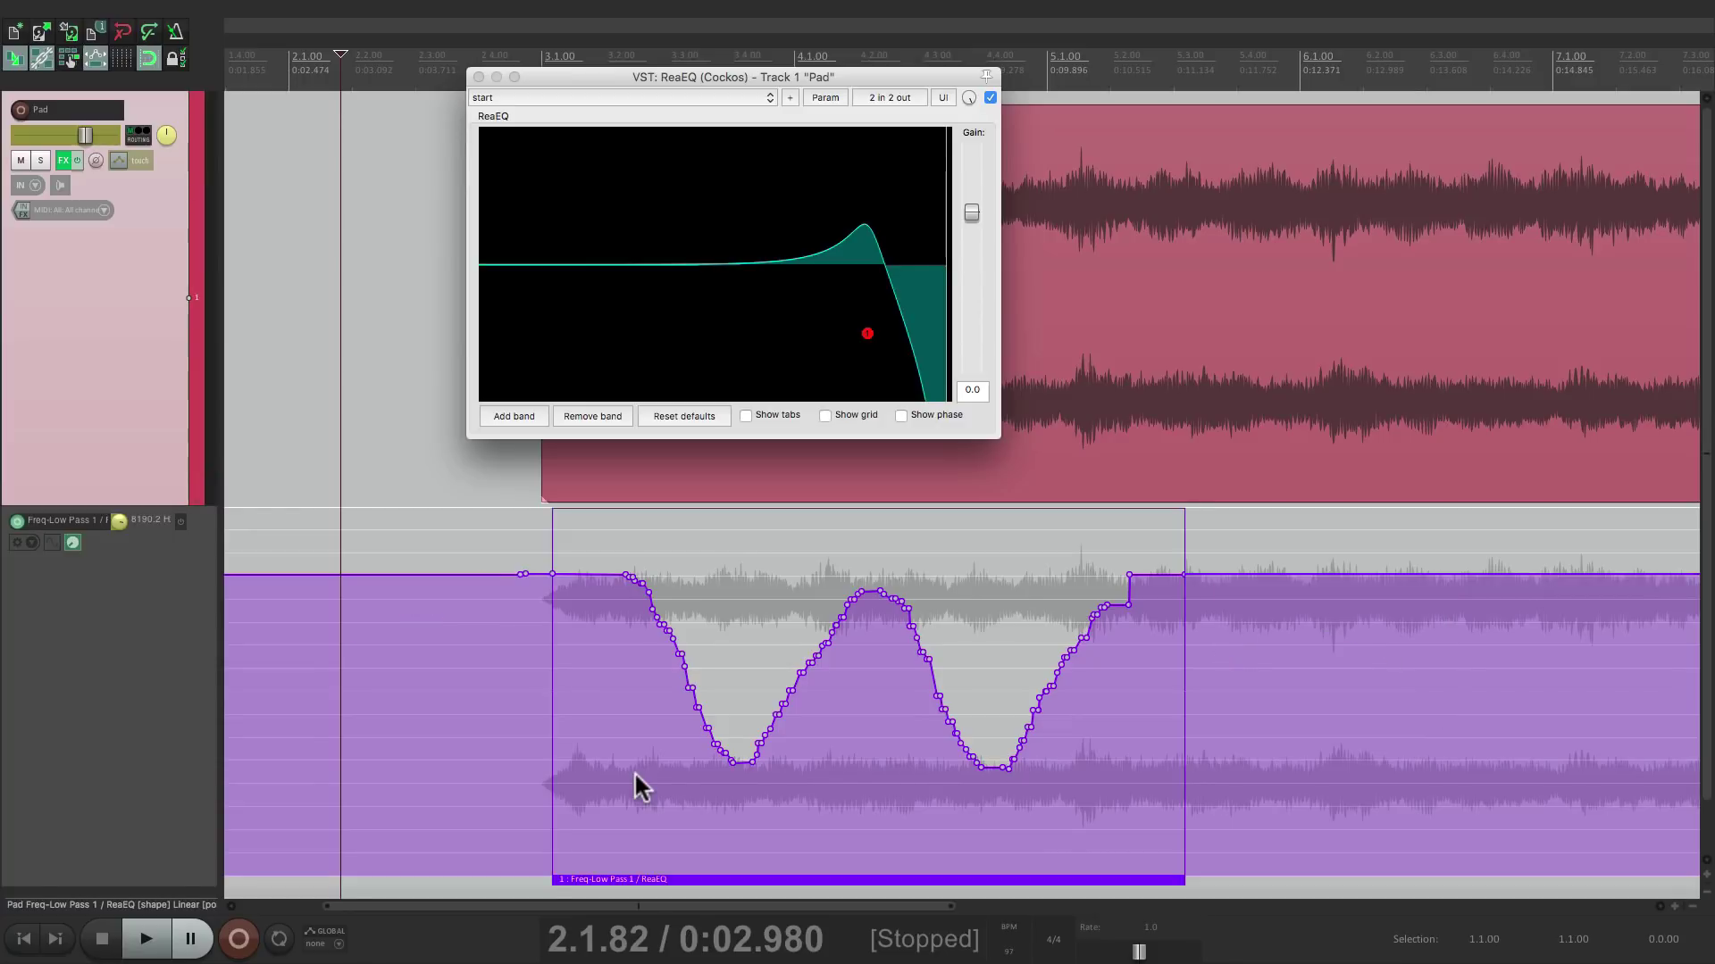
click(872, 853)
click(887, 882)
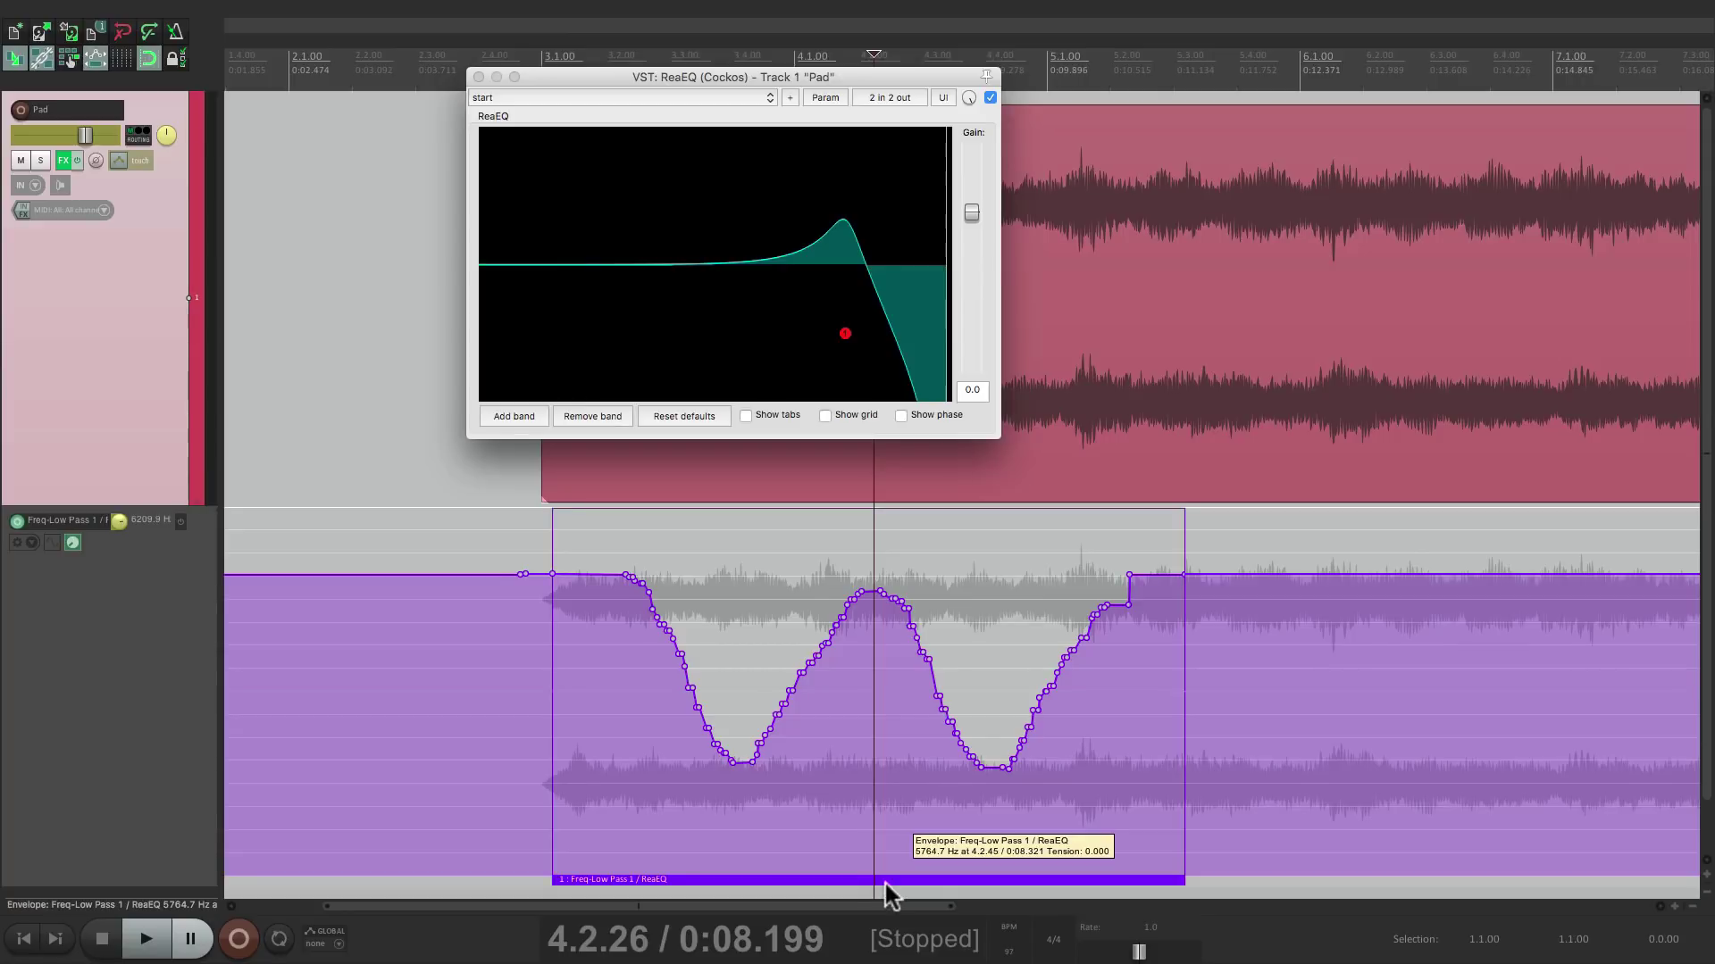
right_click(885, 884)
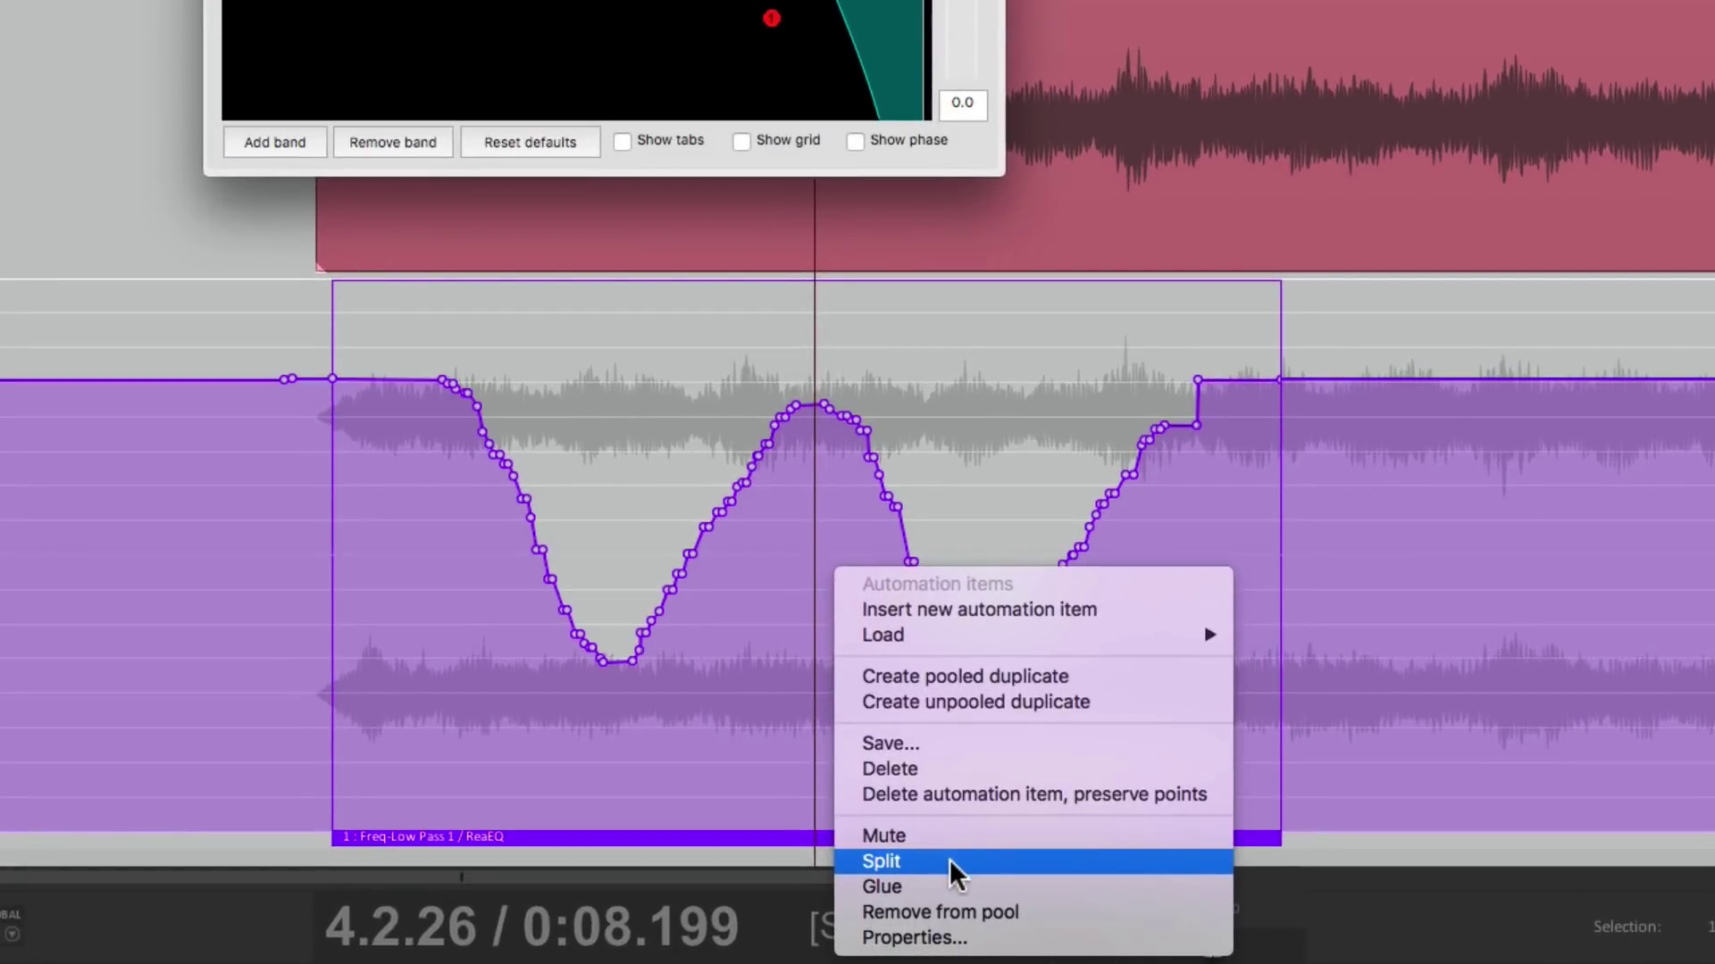
click(950, 862)
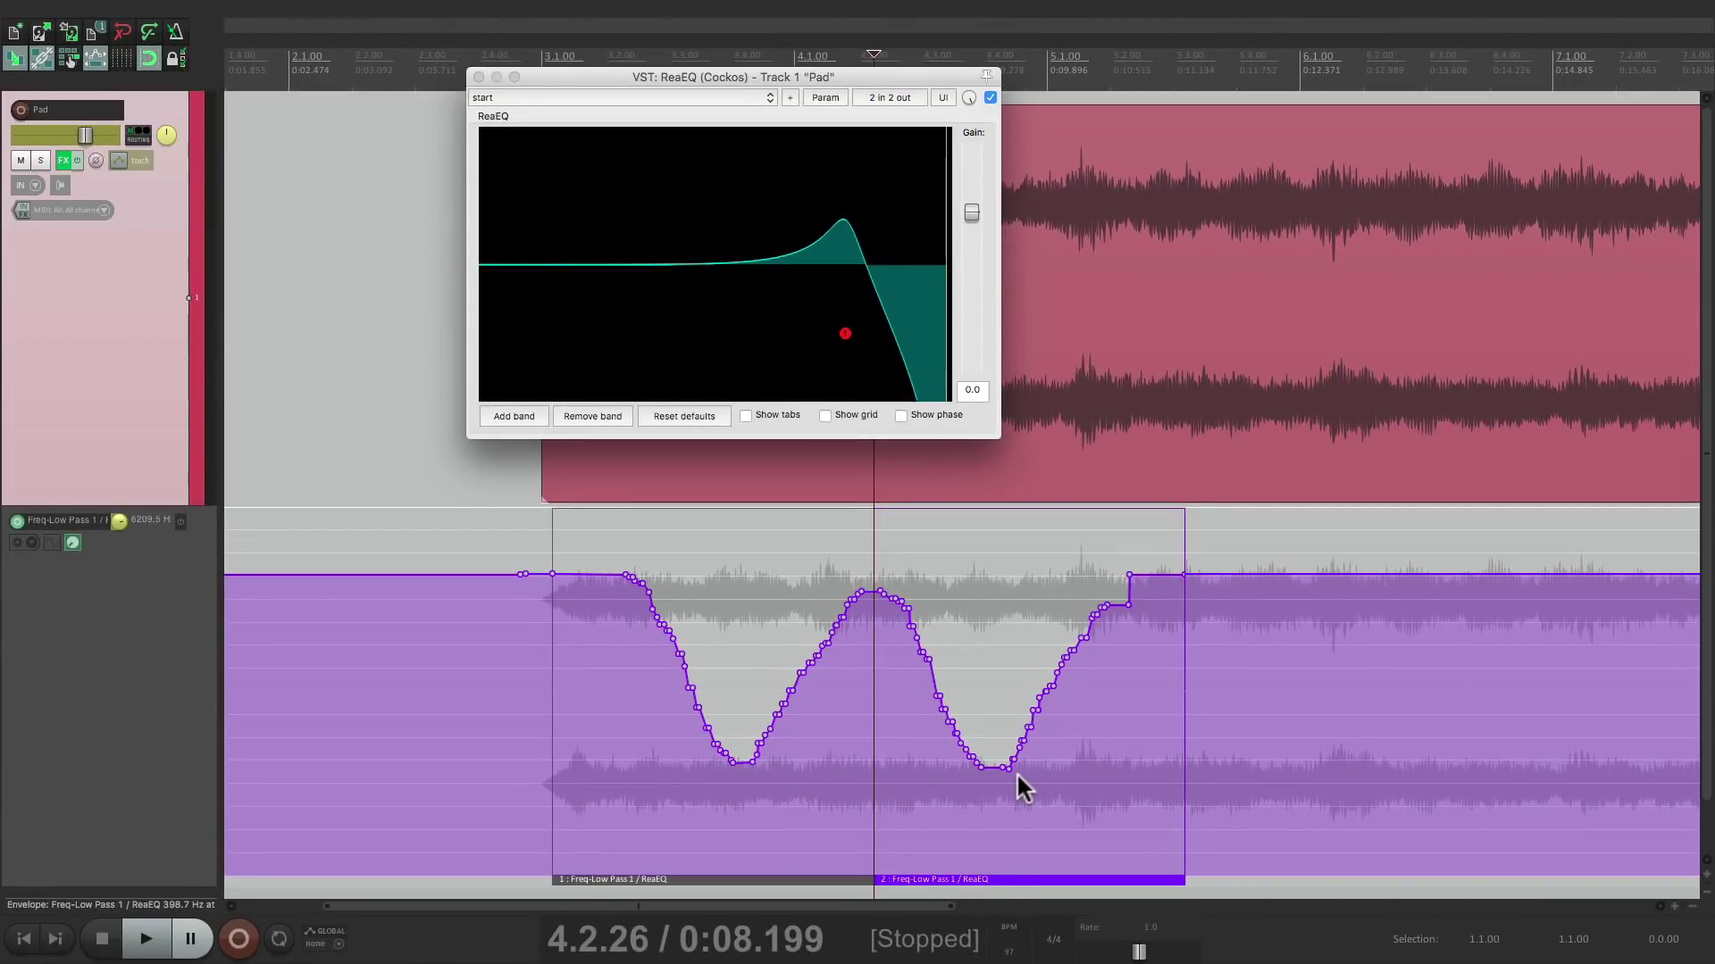
- Nudge the second half slightly later, then glue both halves back into one automation item
mouse_move(925, 882)
mouse_down()
mouse_move(1220, 859)
mouse_move(926, 872)
mouse_up()
ctrl+click(835, 880)
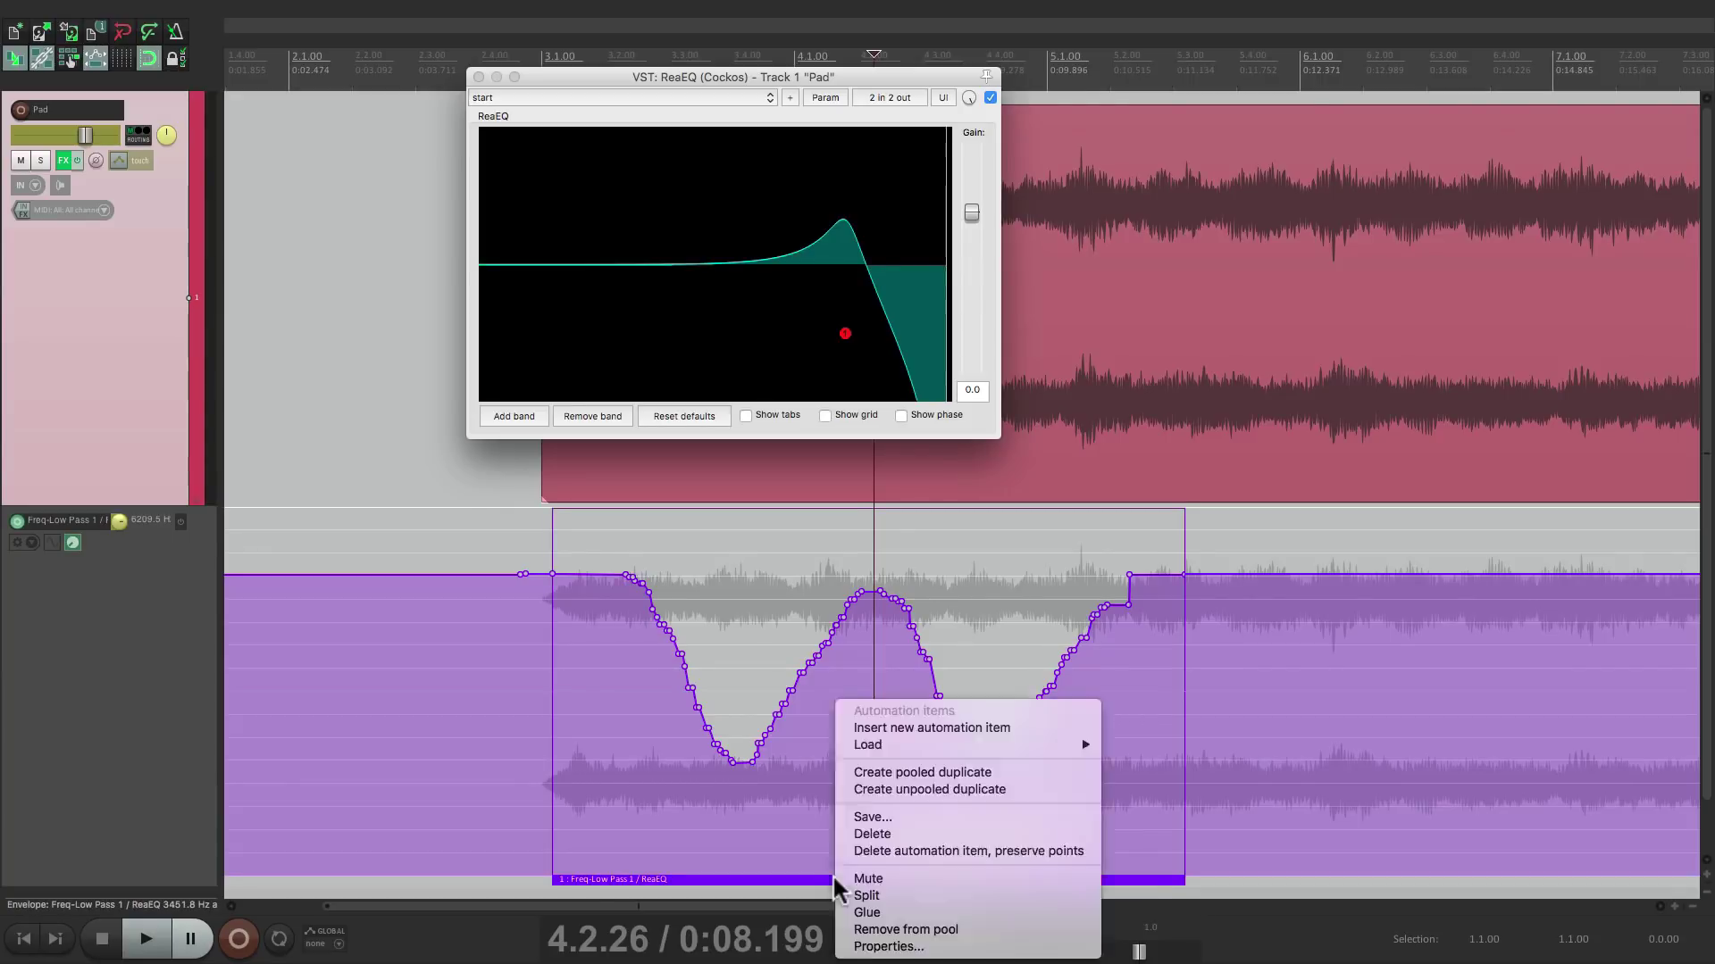
right_click(834, 878)
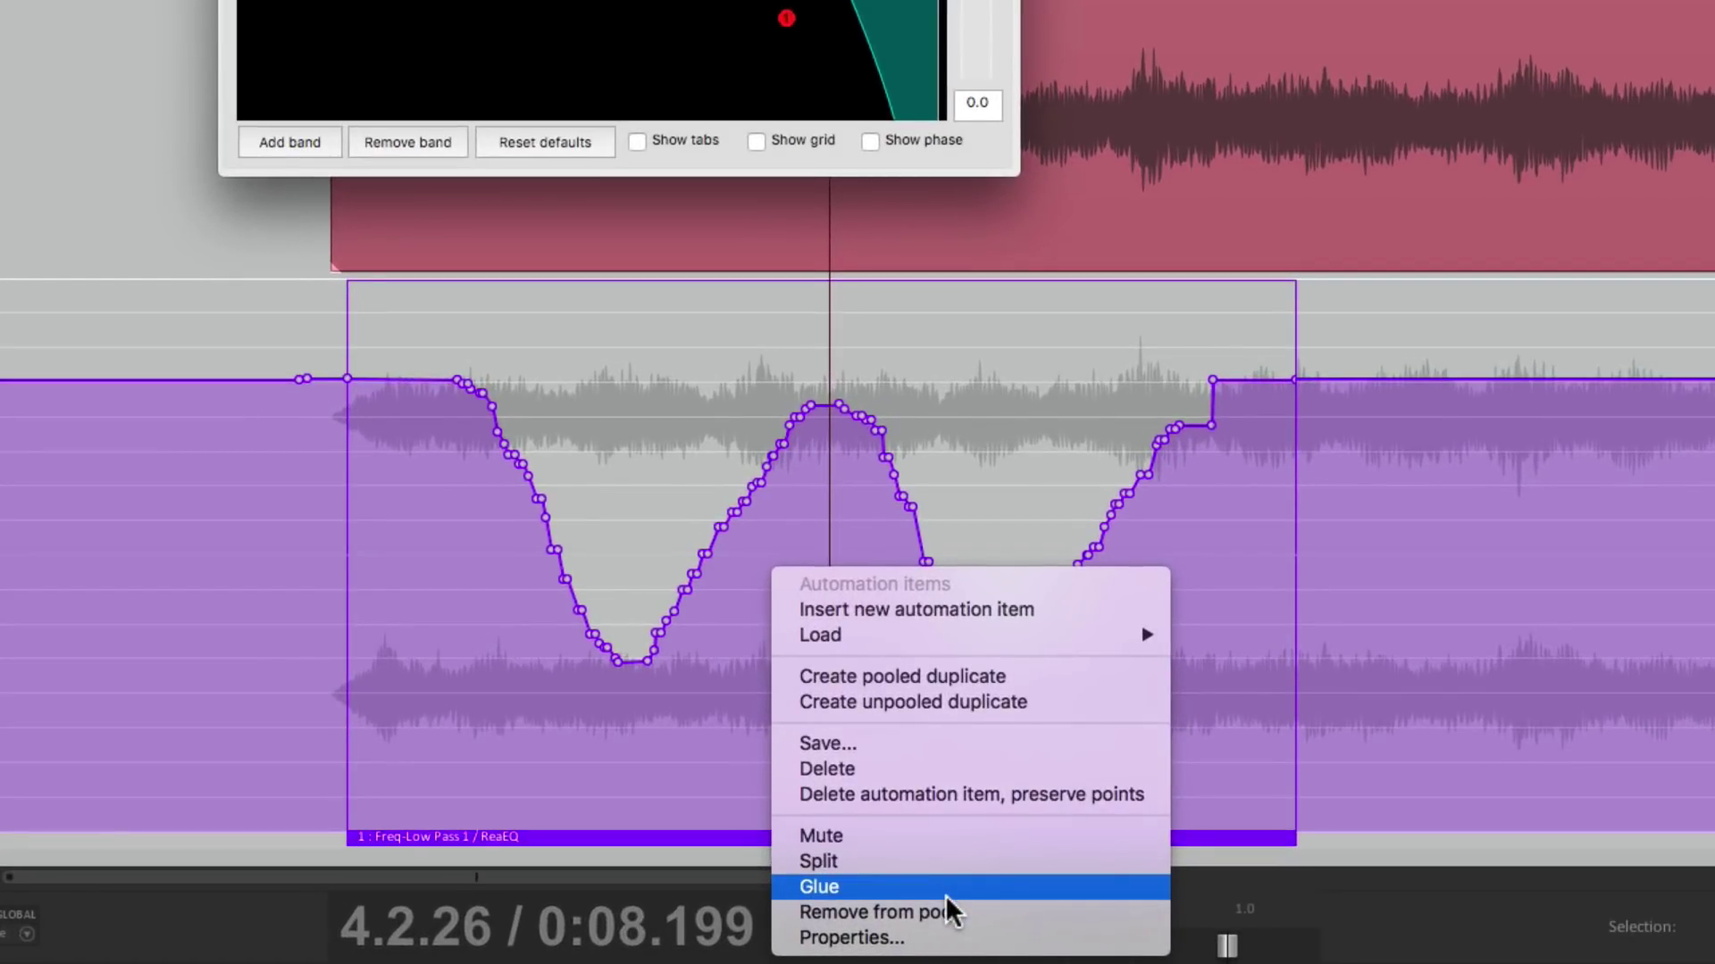
click(945, 894)
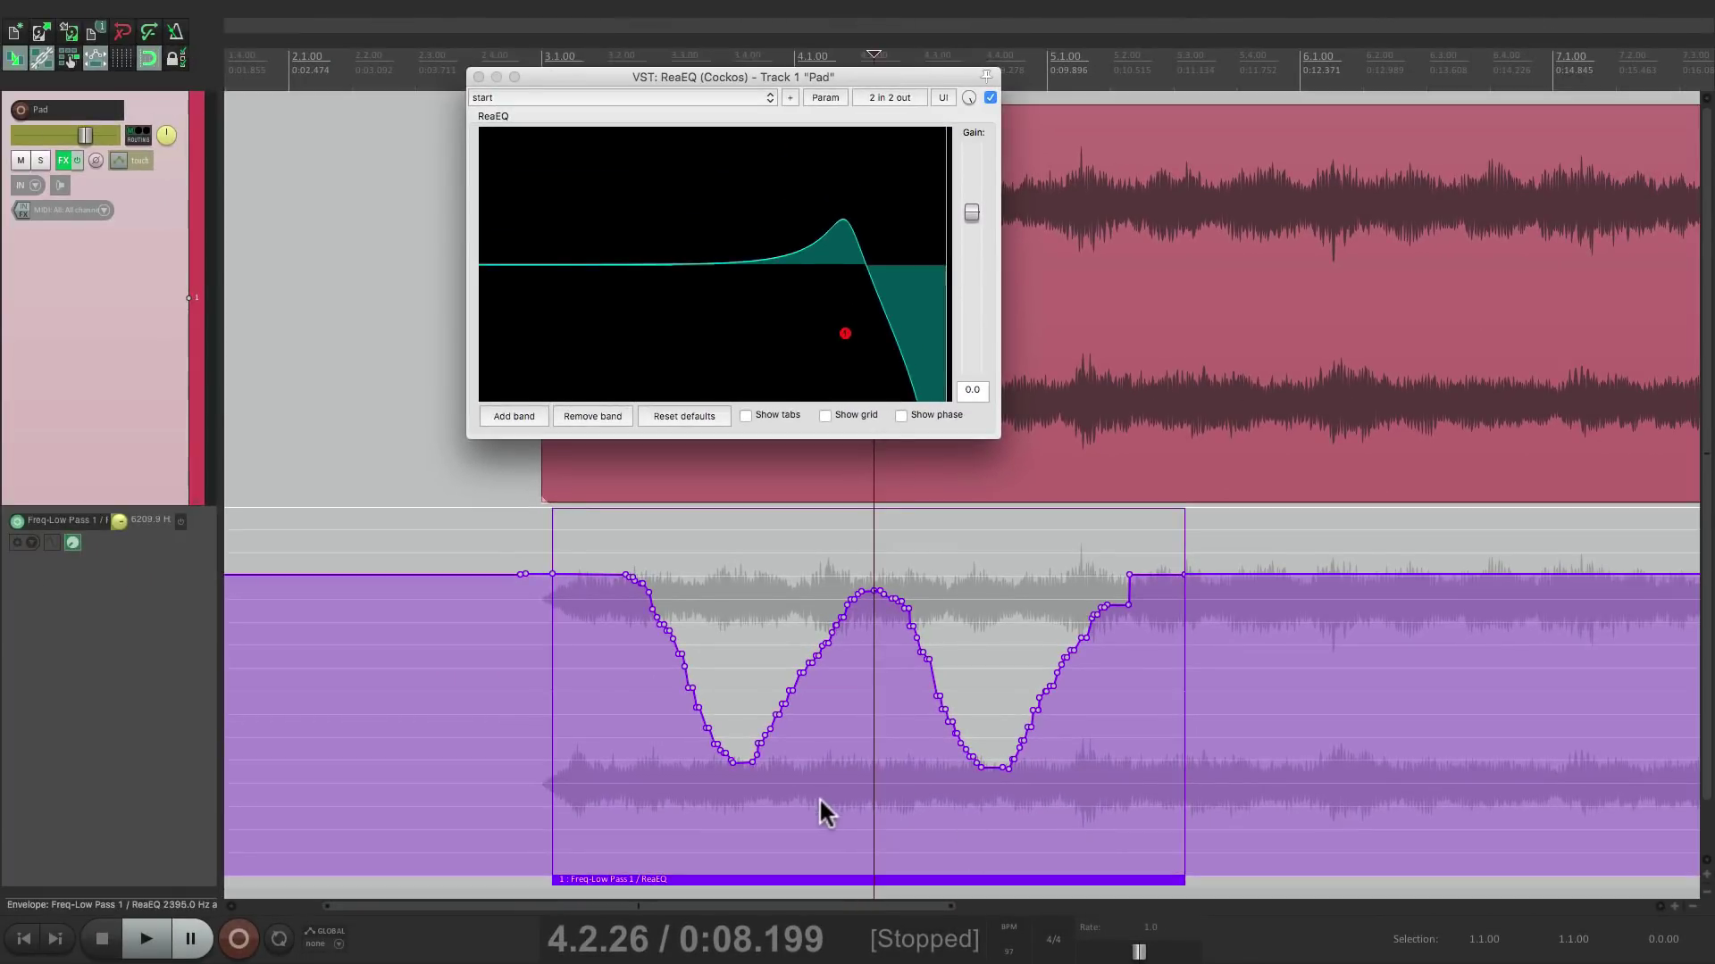
click(1027, 831)
- Shift the glued double-dip item slightly later and delete the duplicate copy, leaving one item
drag(770, 881, 806, 868)
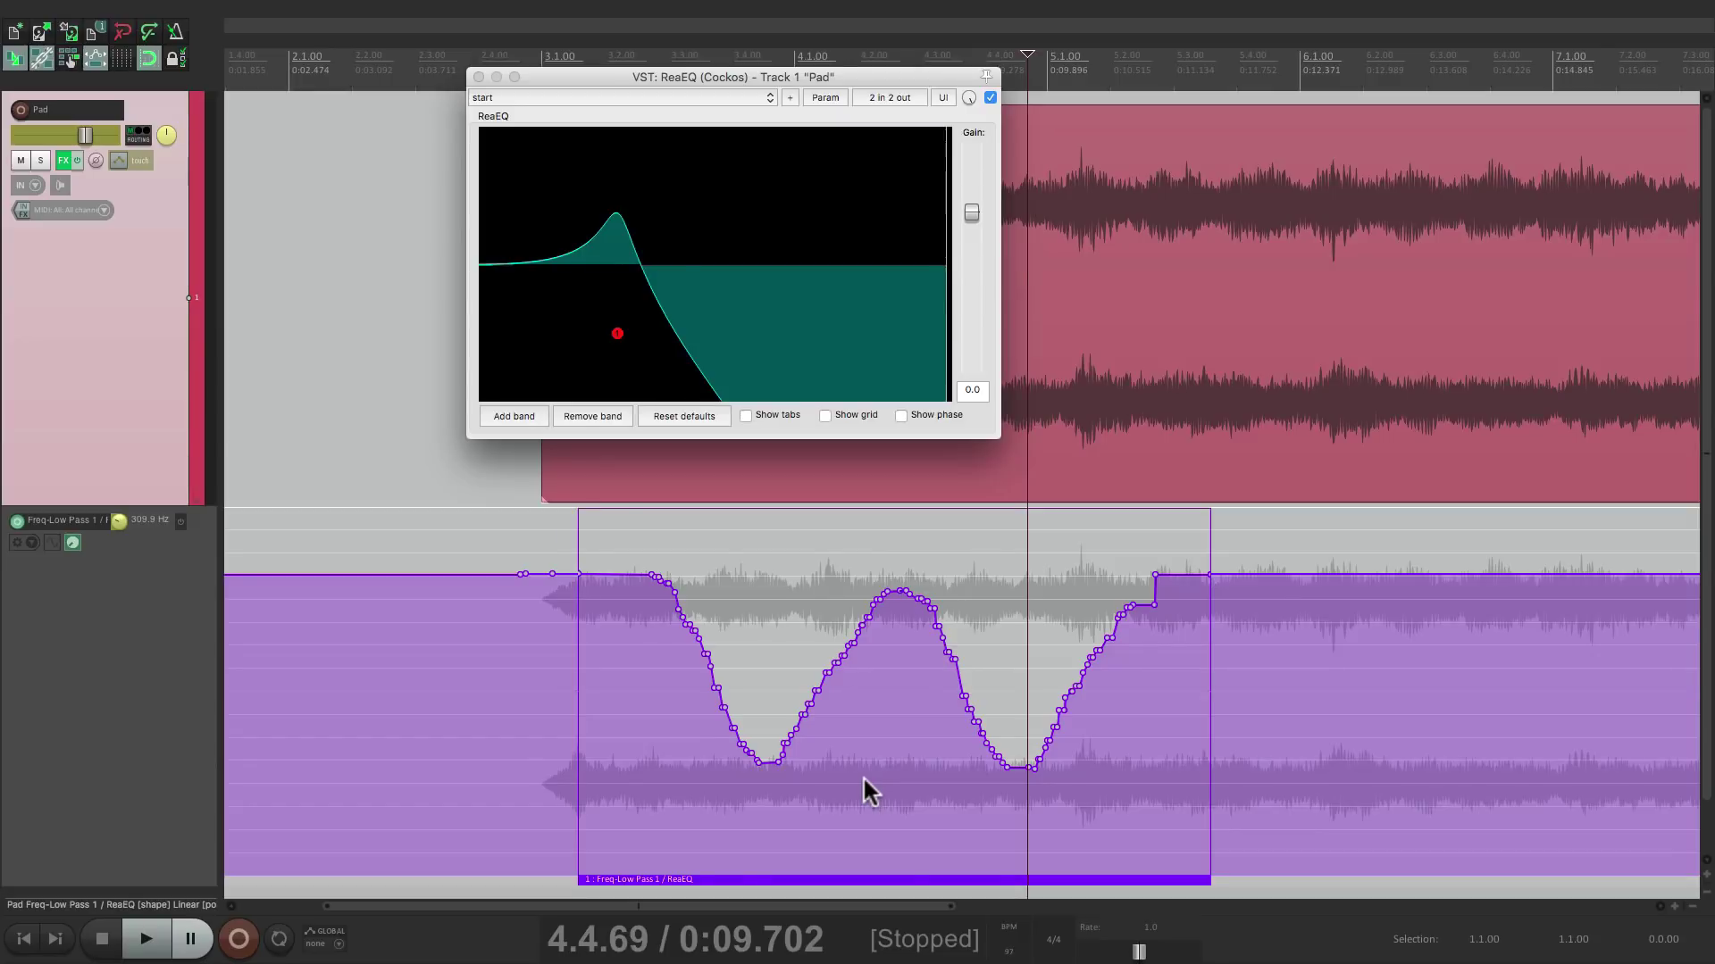
scroll(866, 775, down, 2)
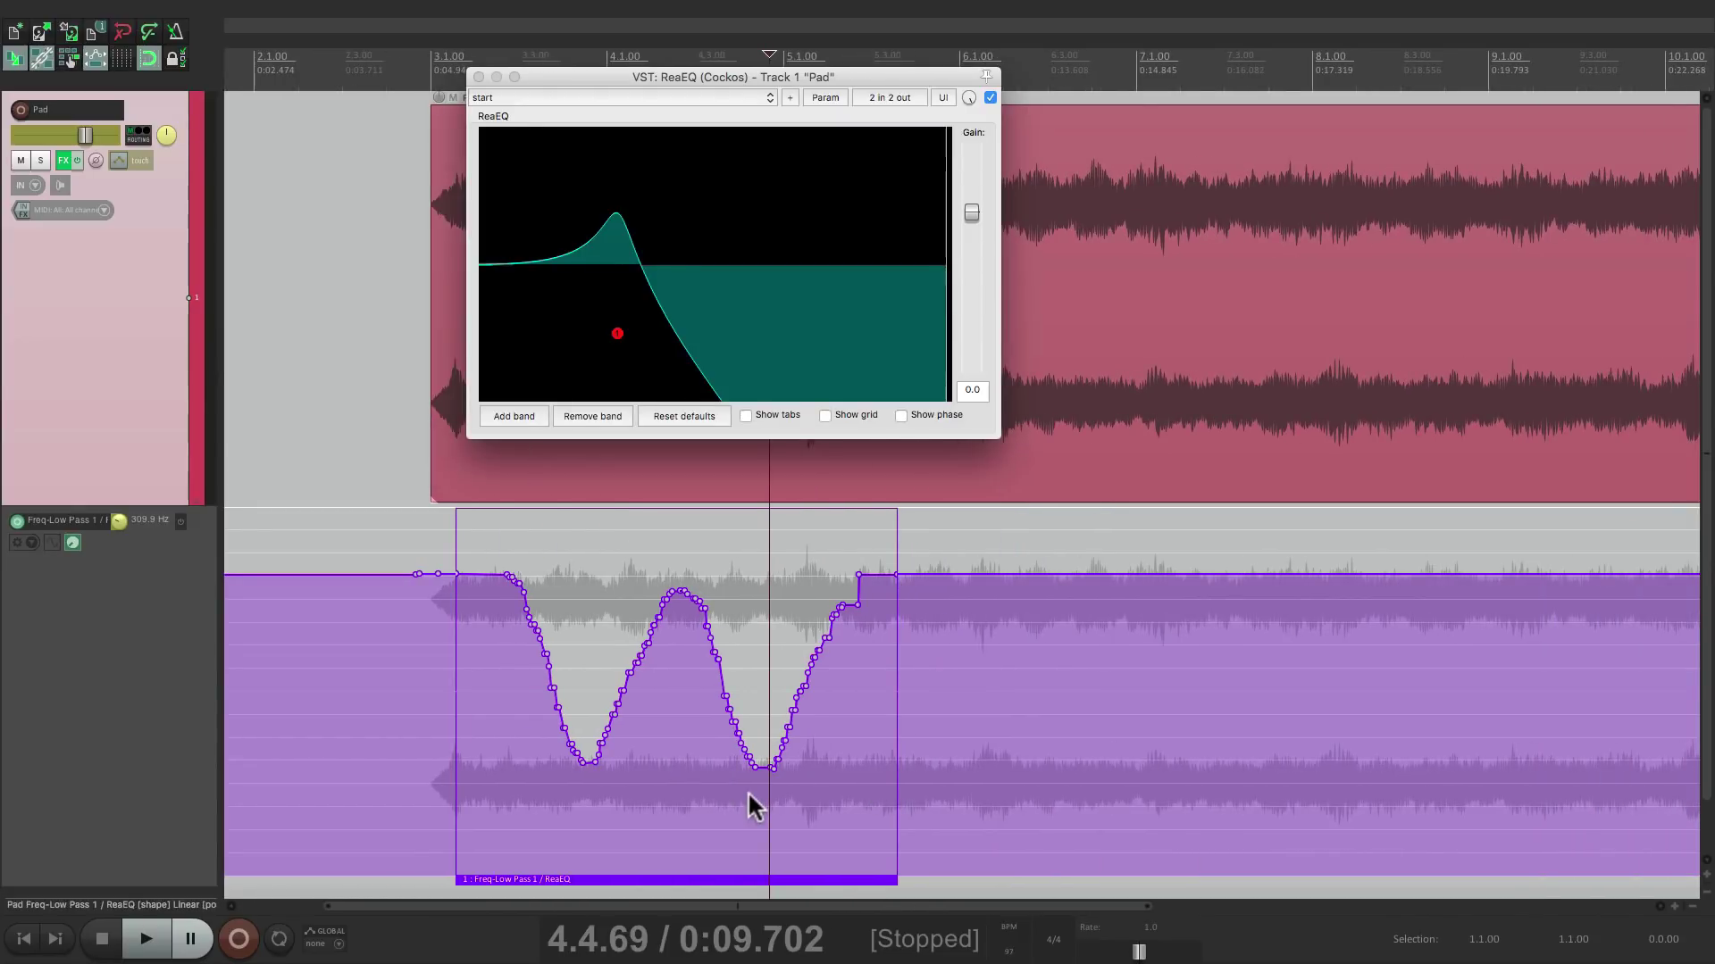
drag(625, 879, 797, 865)
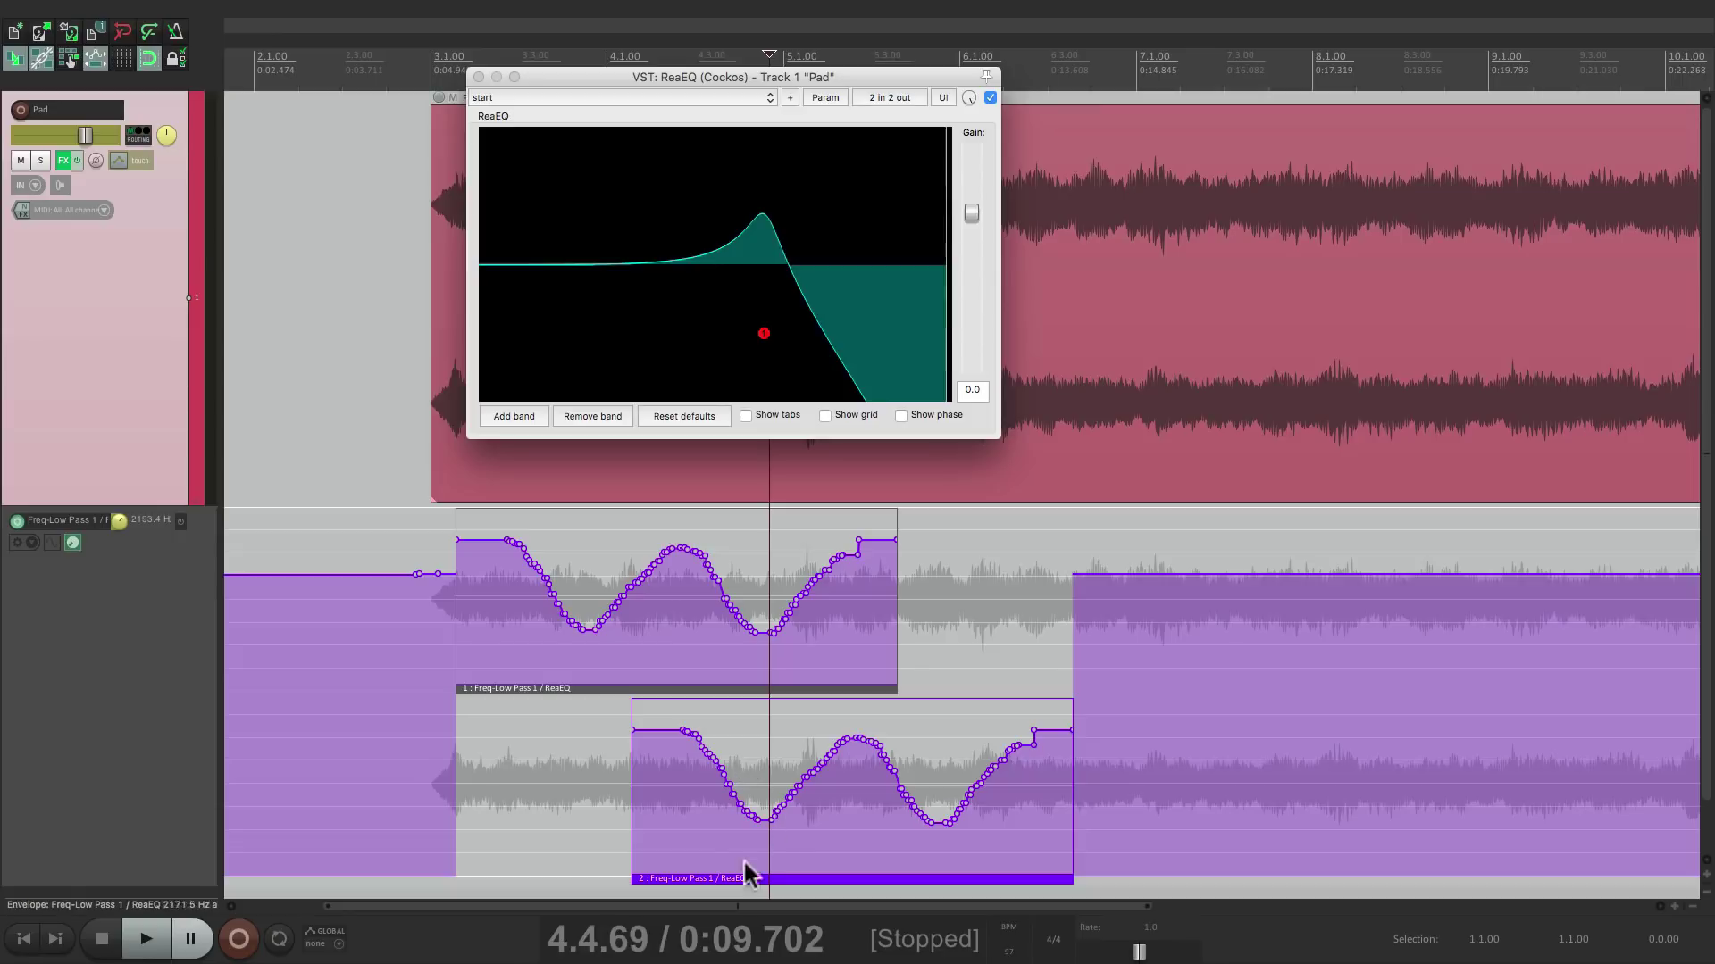
key(Delete)
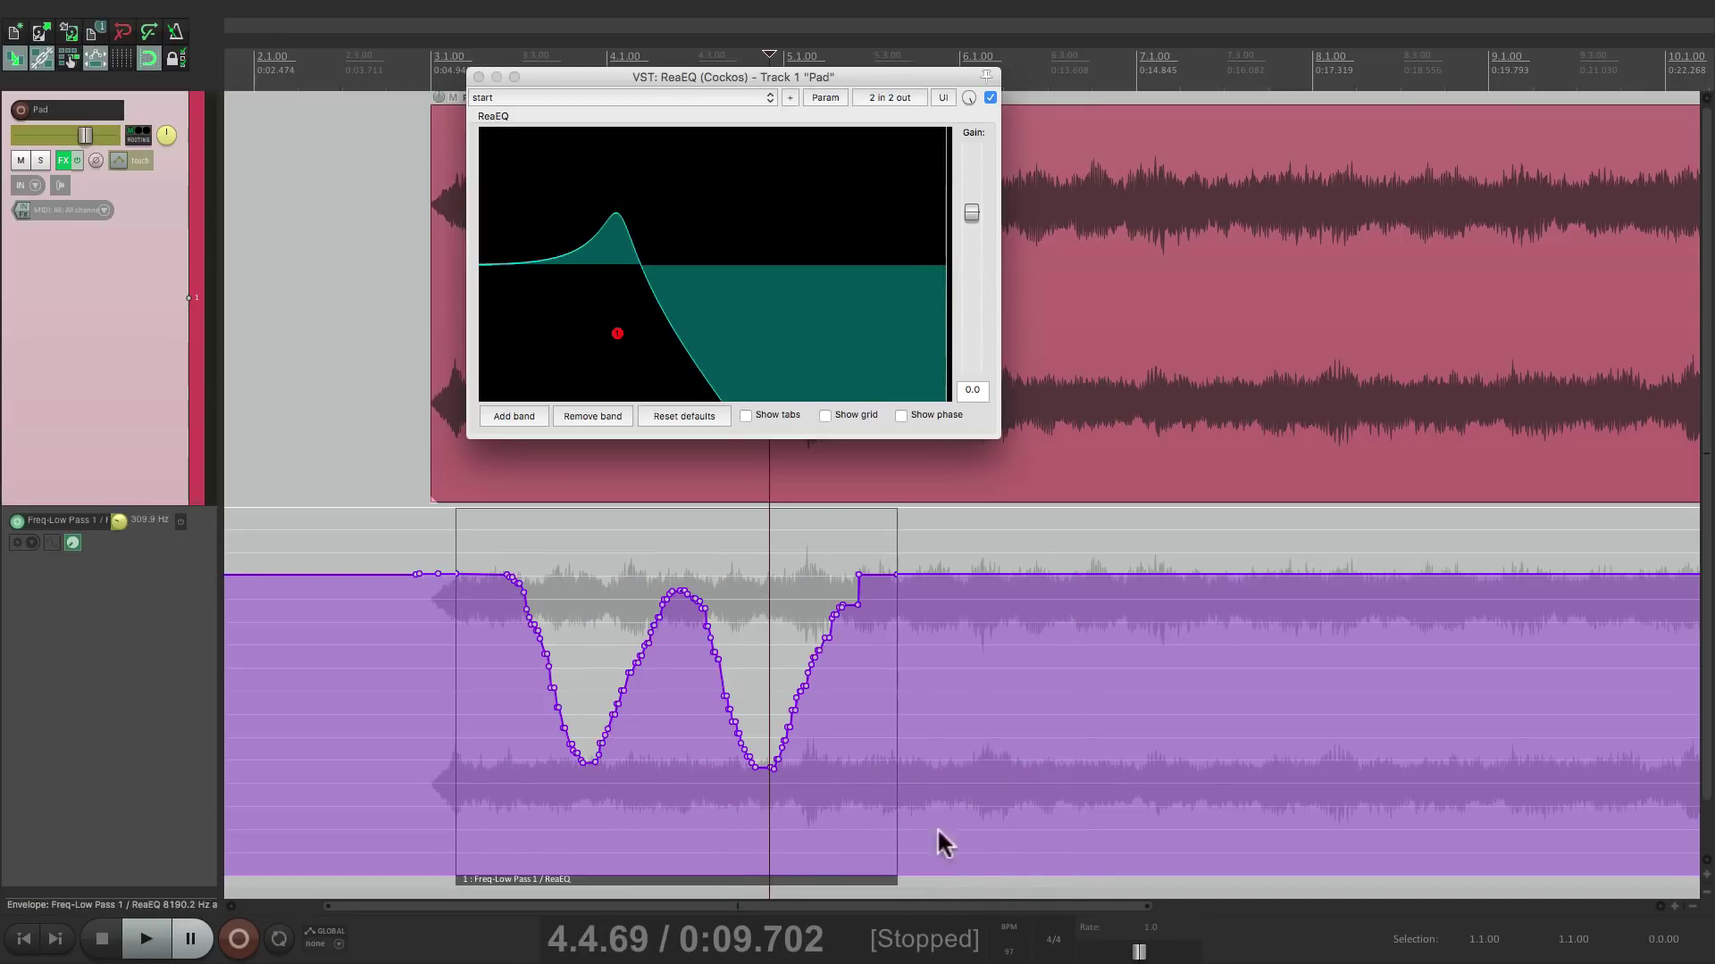
- Draw a new automation item with a Square LFO of 23 cycles, overlapping the first item's later half
drag(913, 885, 1414, 868)
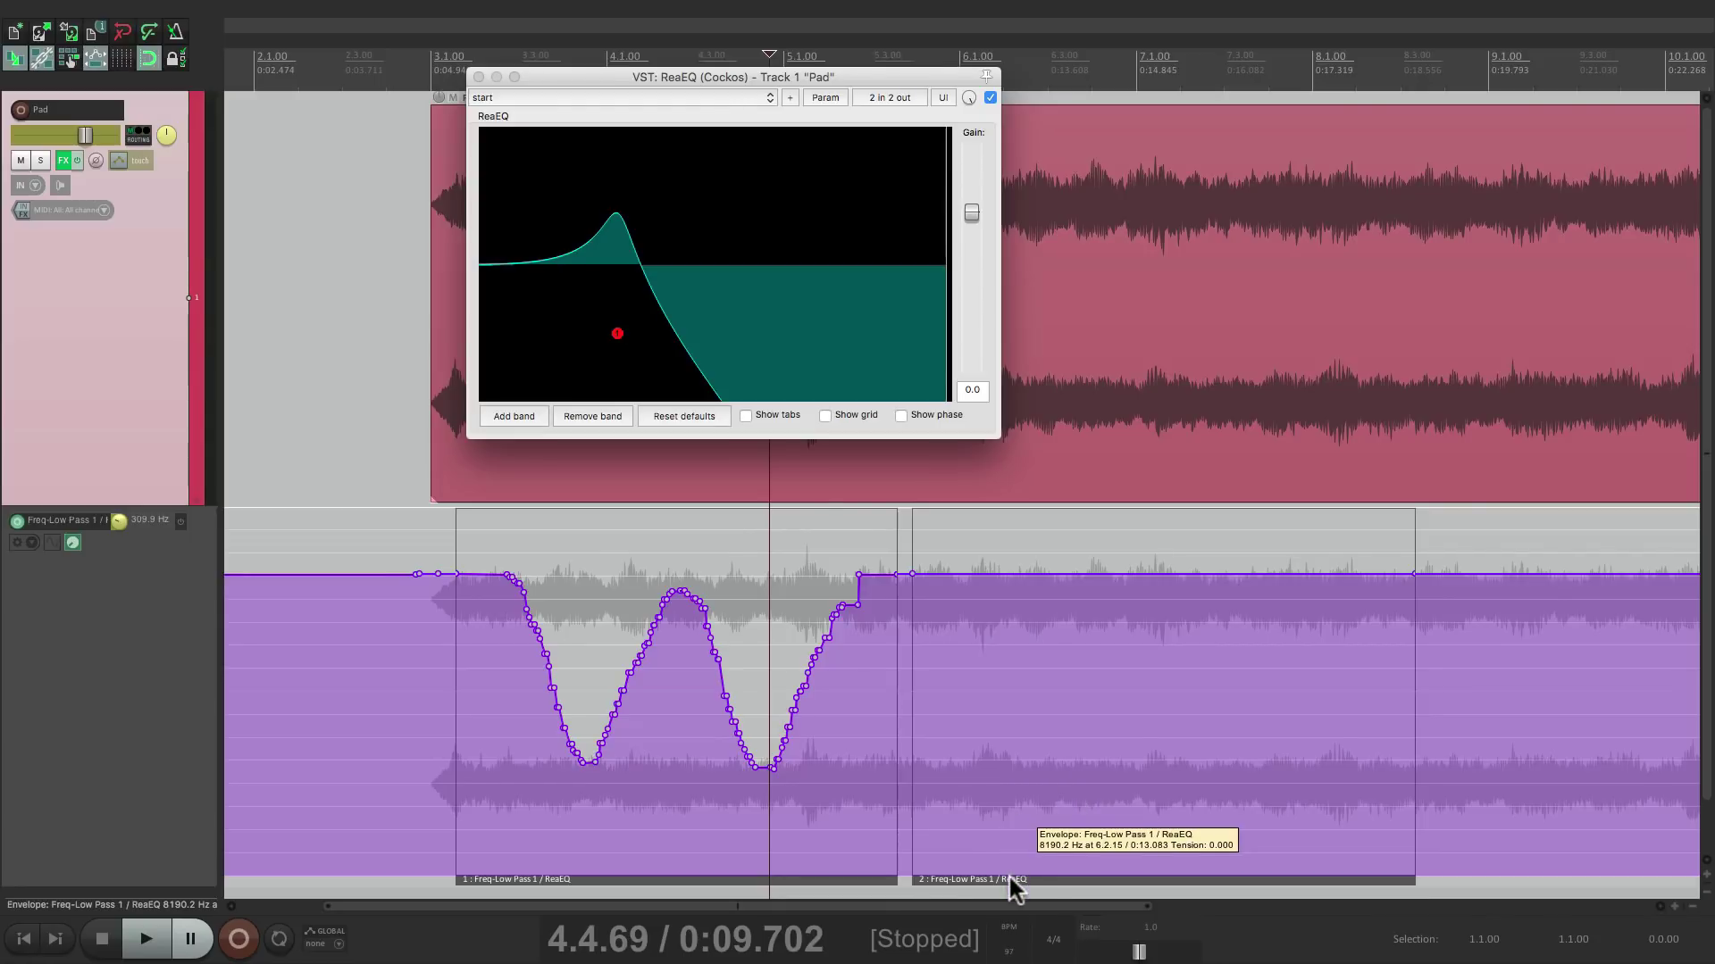
double_click(1032, 879)
click(591, 468)
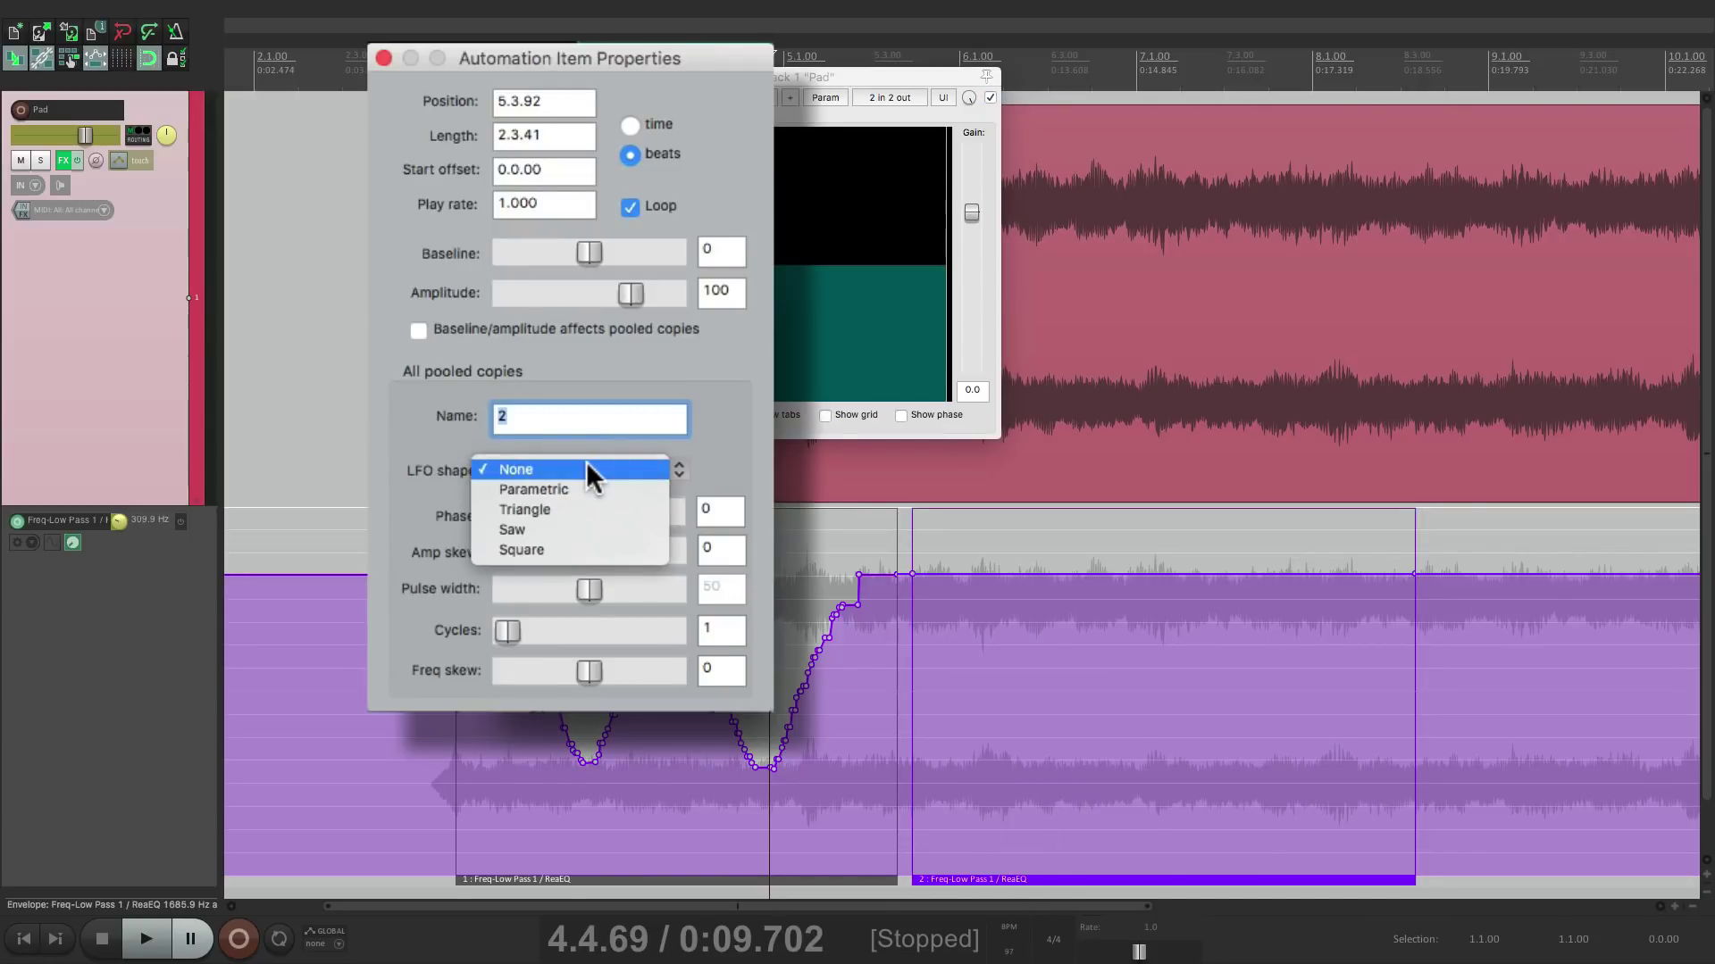
click(596, 549)
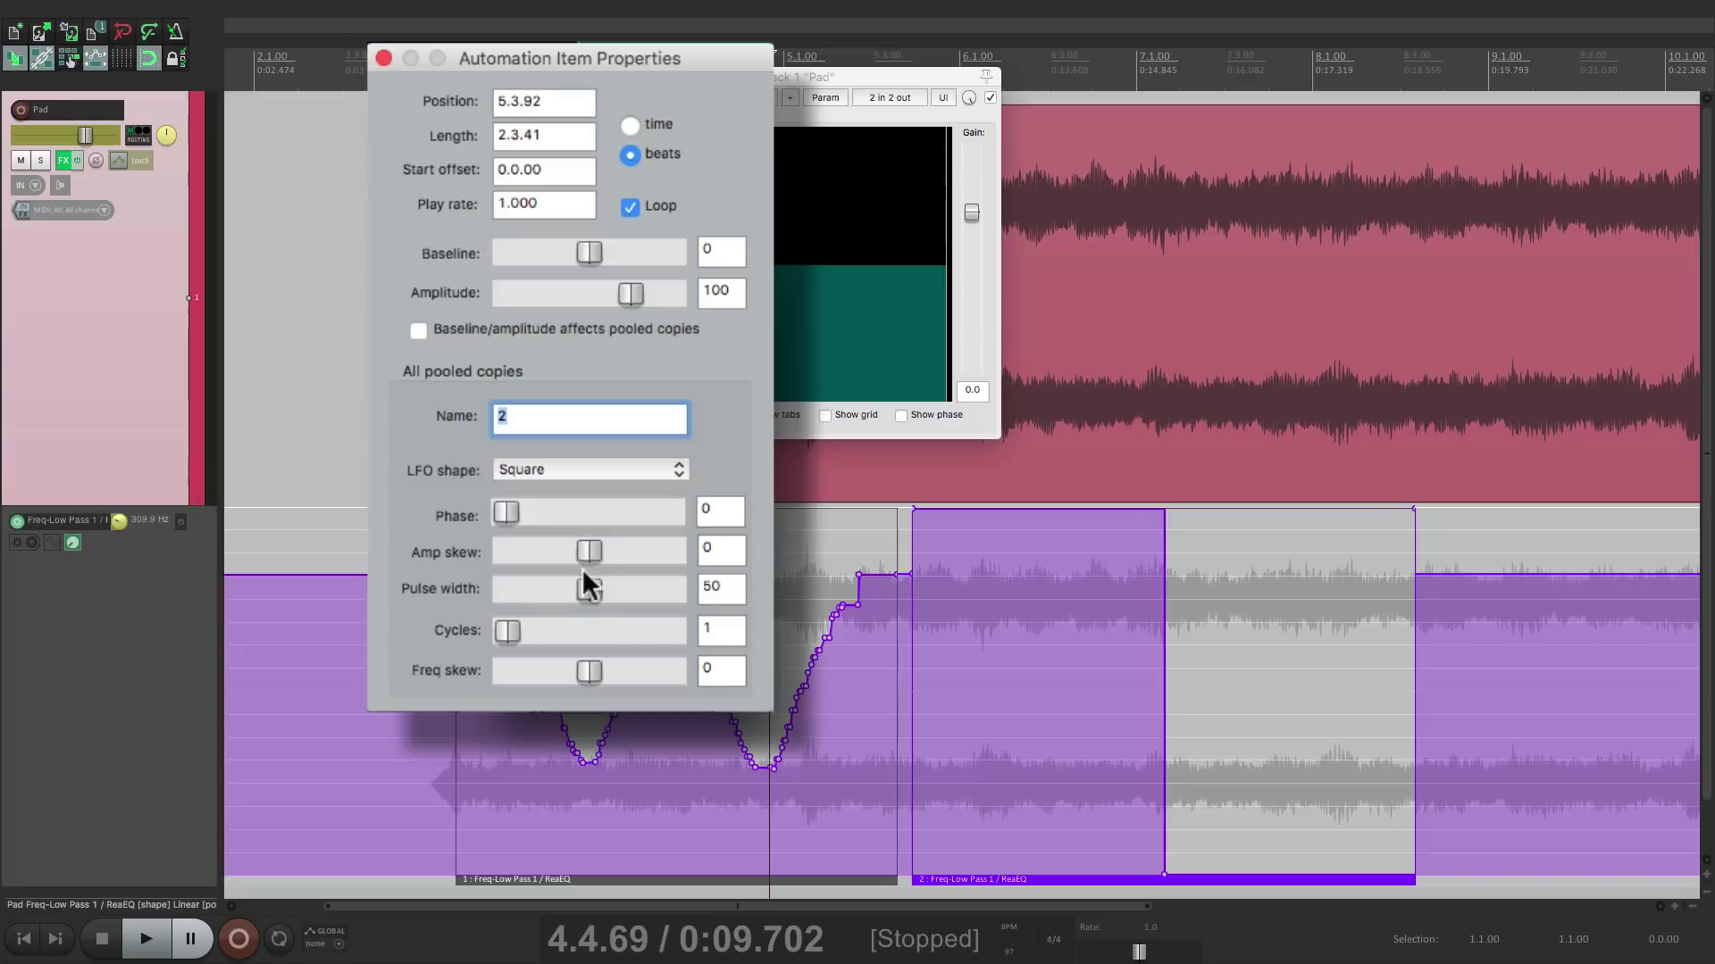
drag(507, 632, 547, 630)
click(383, 58)
drag(1022, 882, 709, 886)
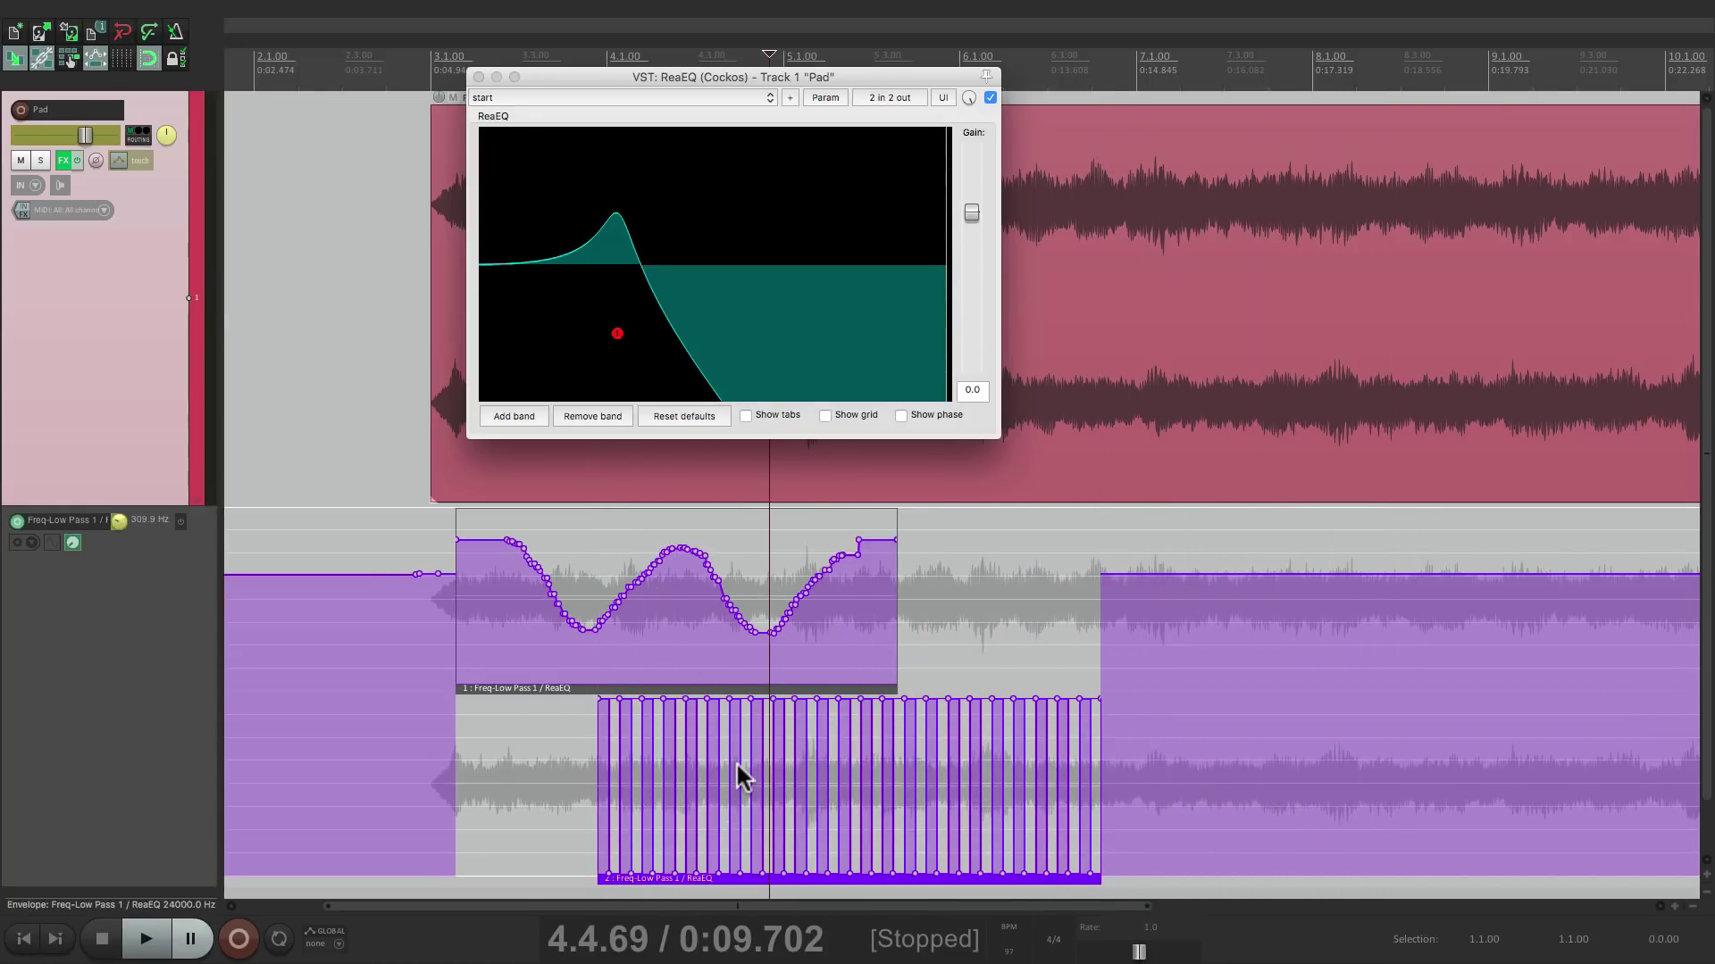
- Play back the overlapping items from their start, then glue the double-dip and square-LFO items into one
click(505, 777)
key(space)
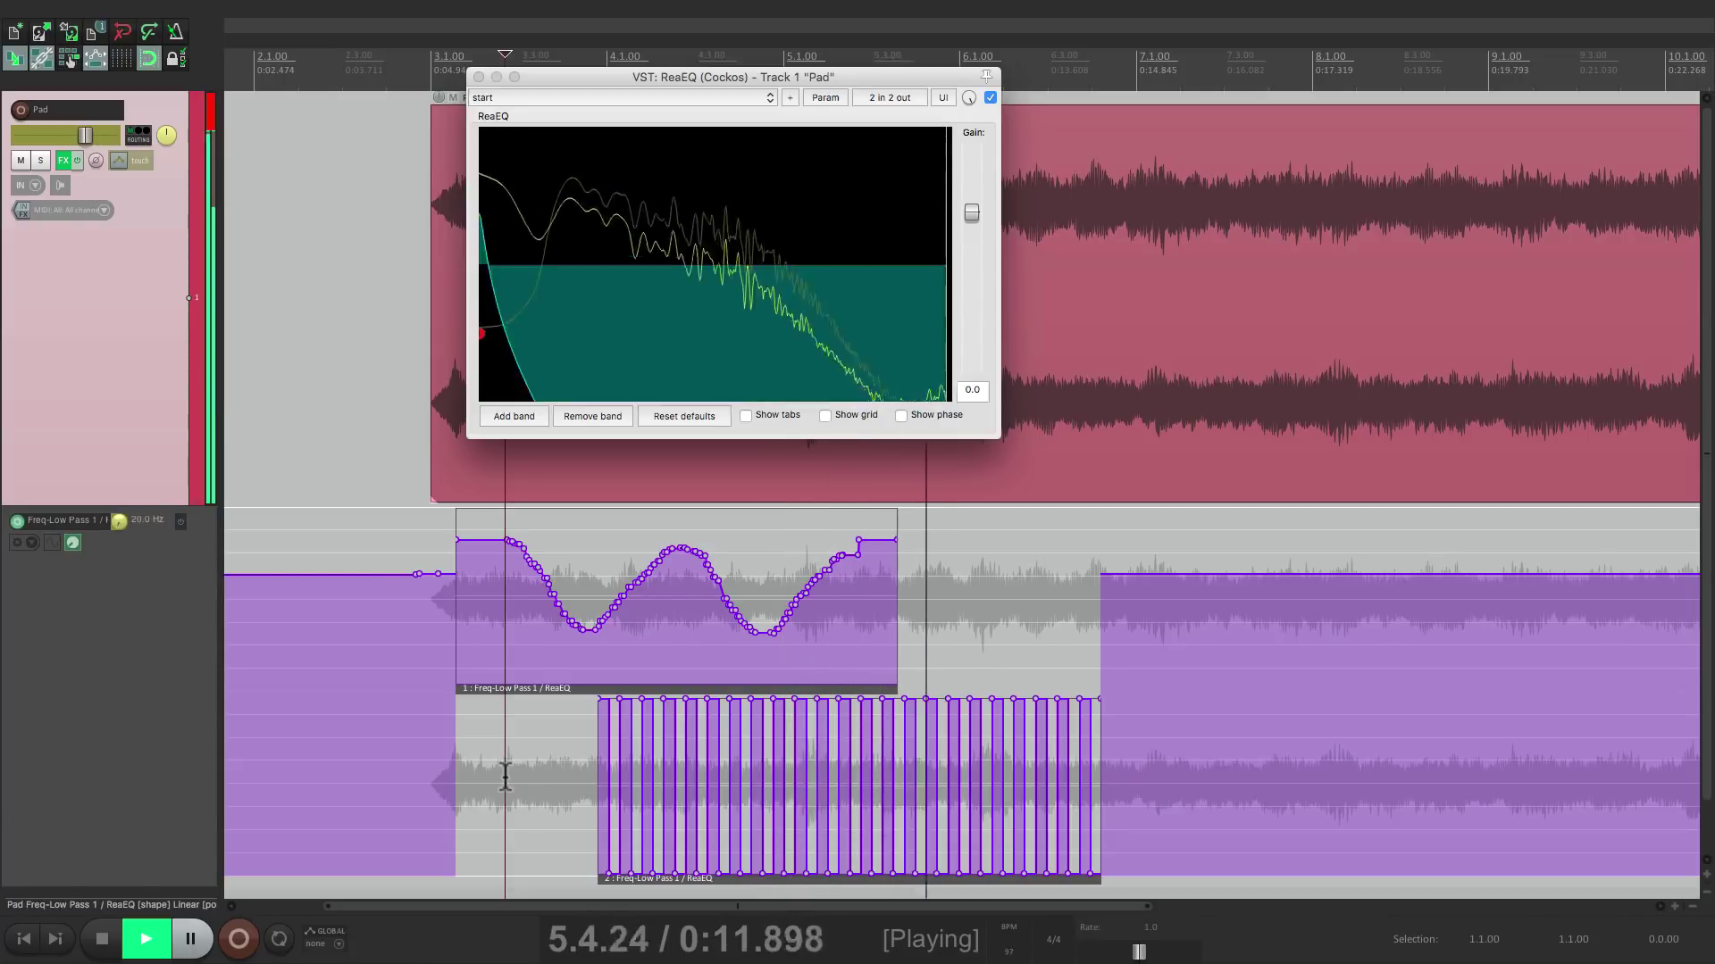
key(space)
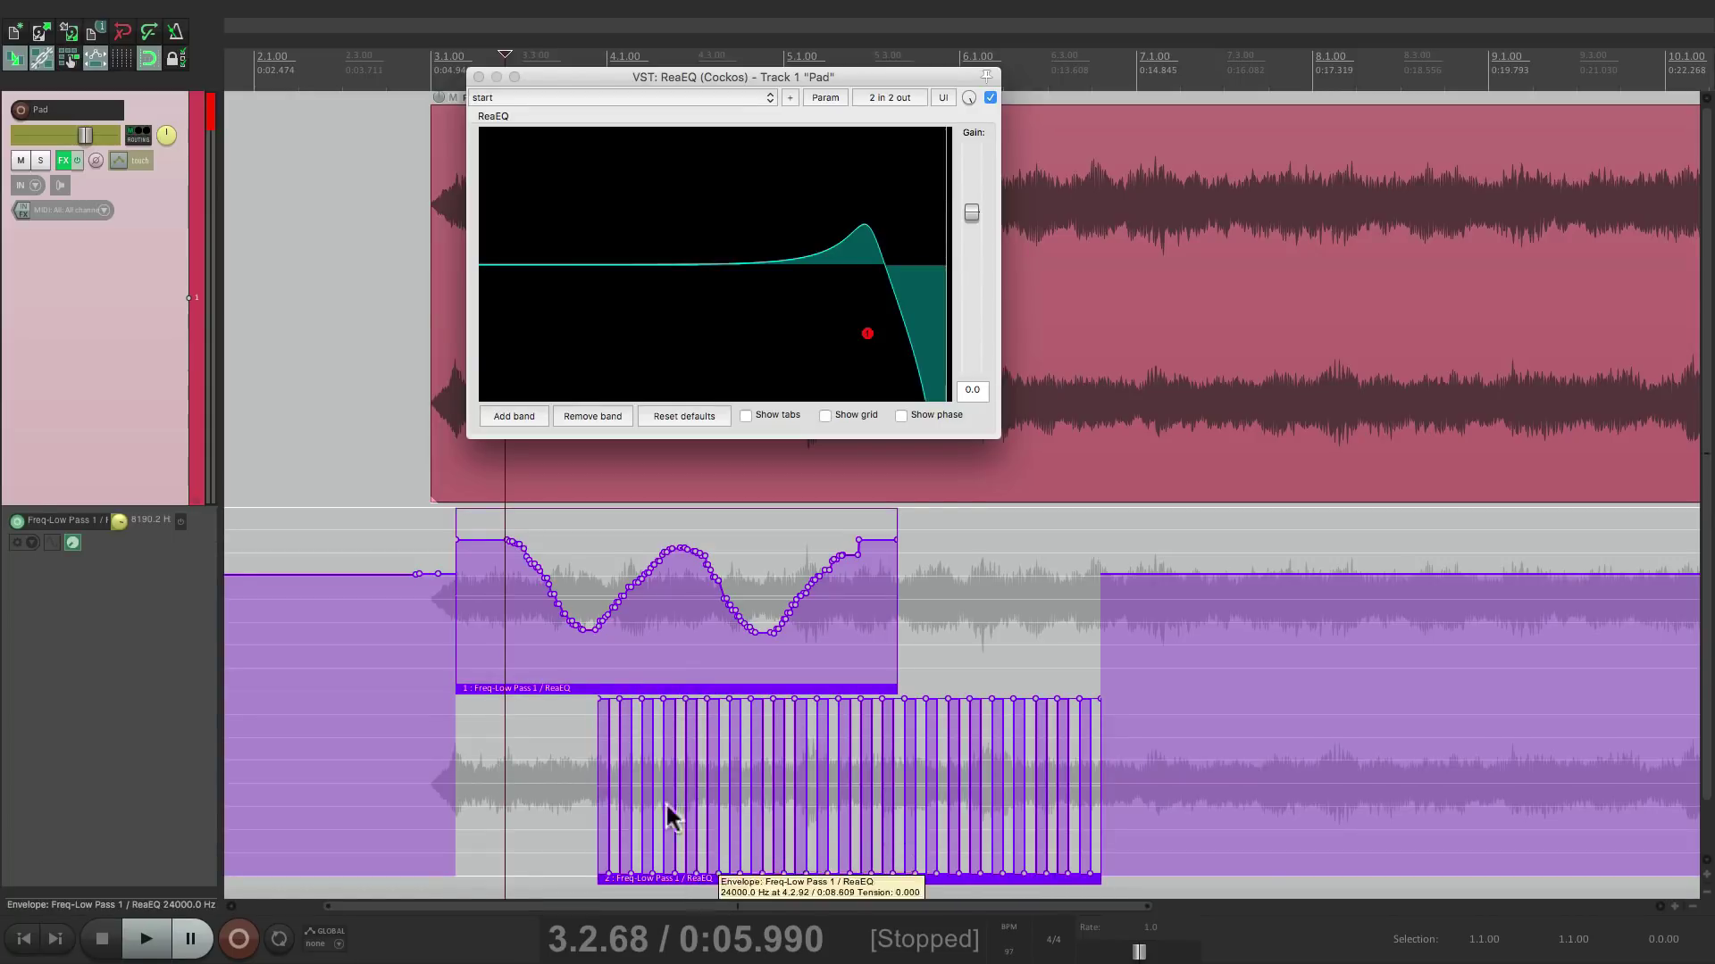
right_click(613, 699)
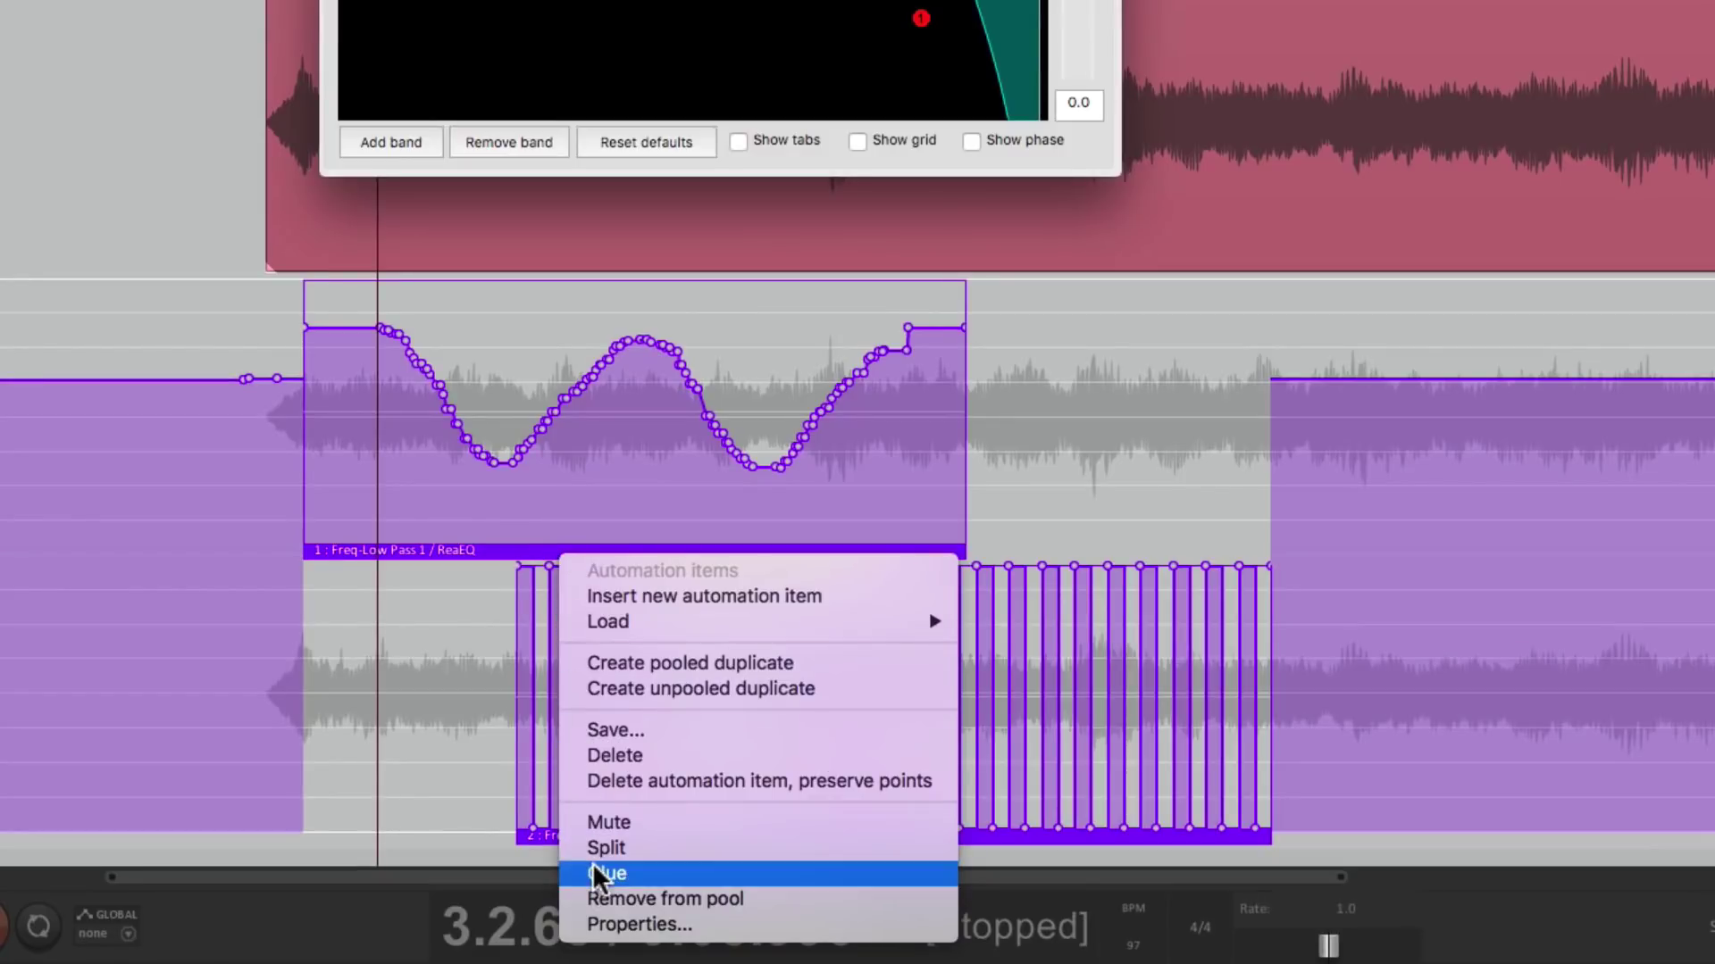
click(592, 864)
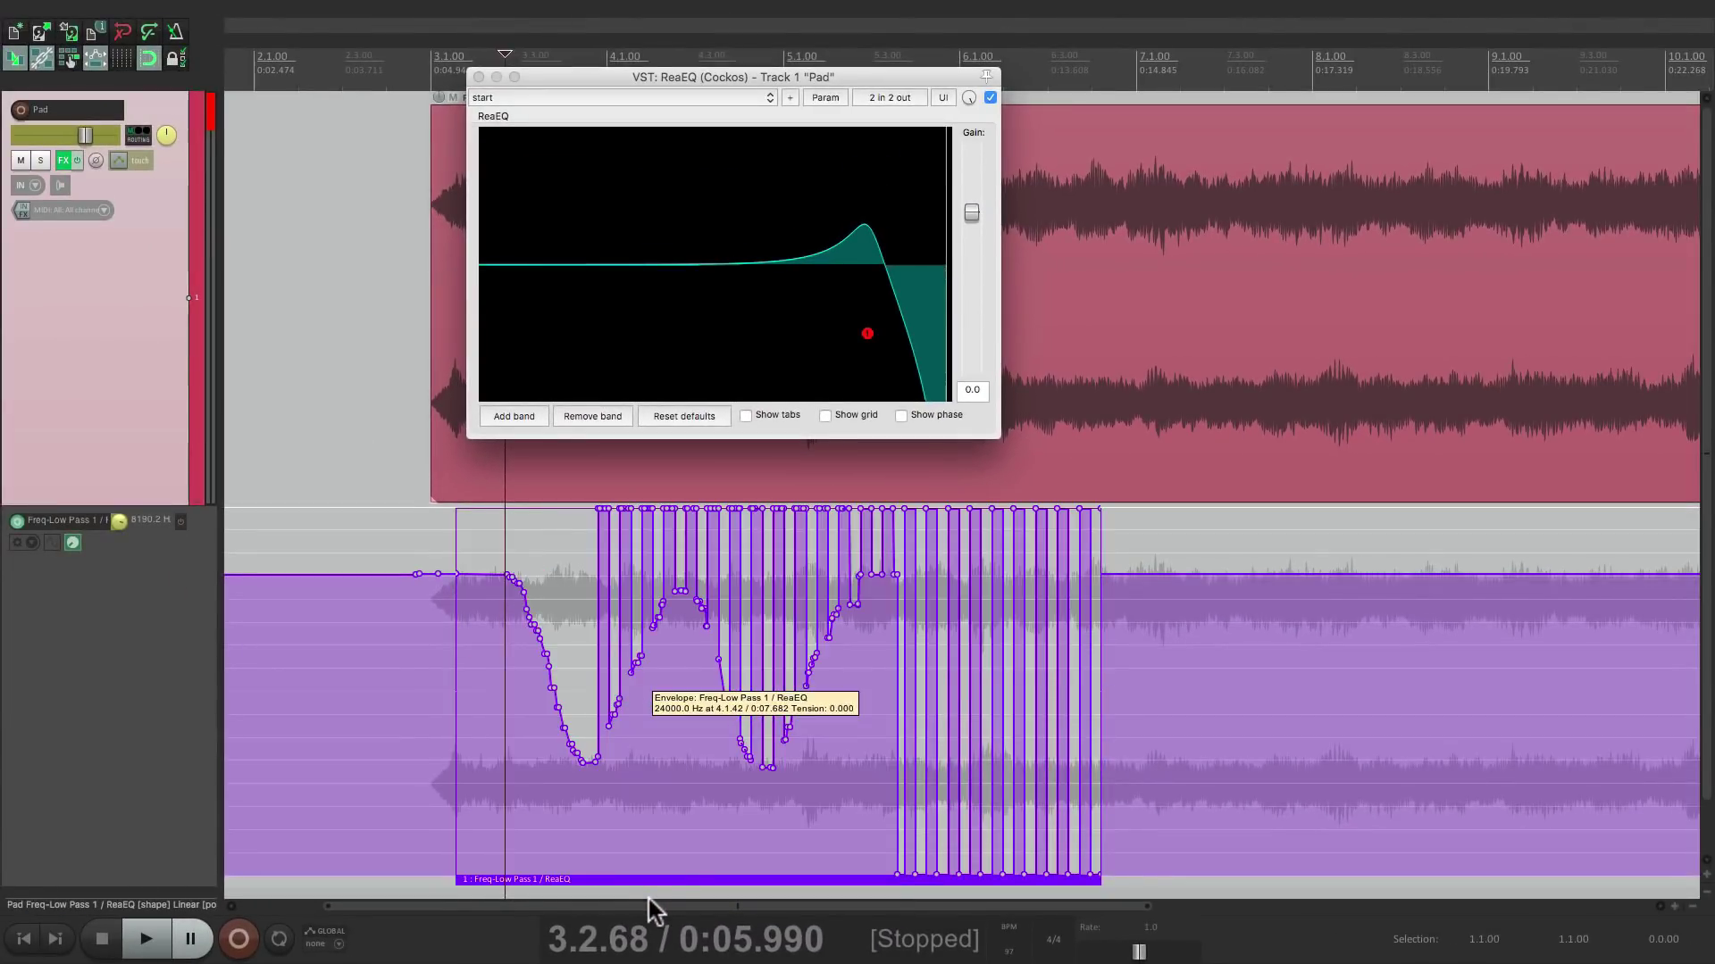
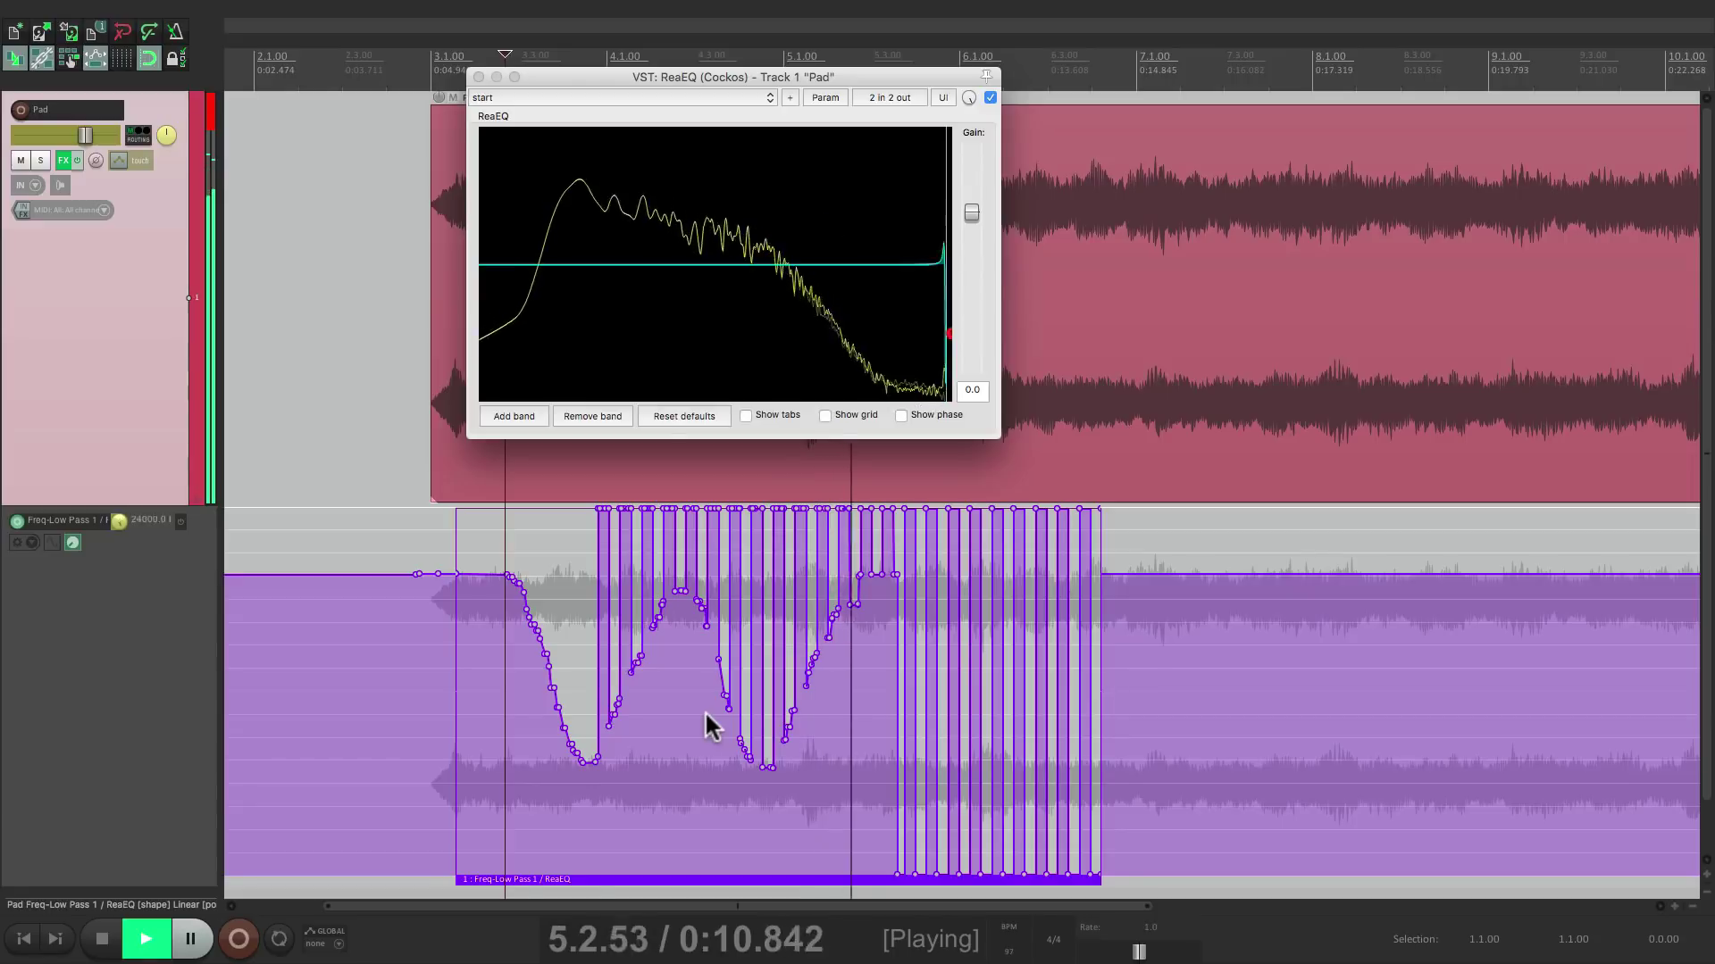
- Stop playback and undo the spiky recorded pass, restoring the smooth two-dip low-pass curve
key(space)
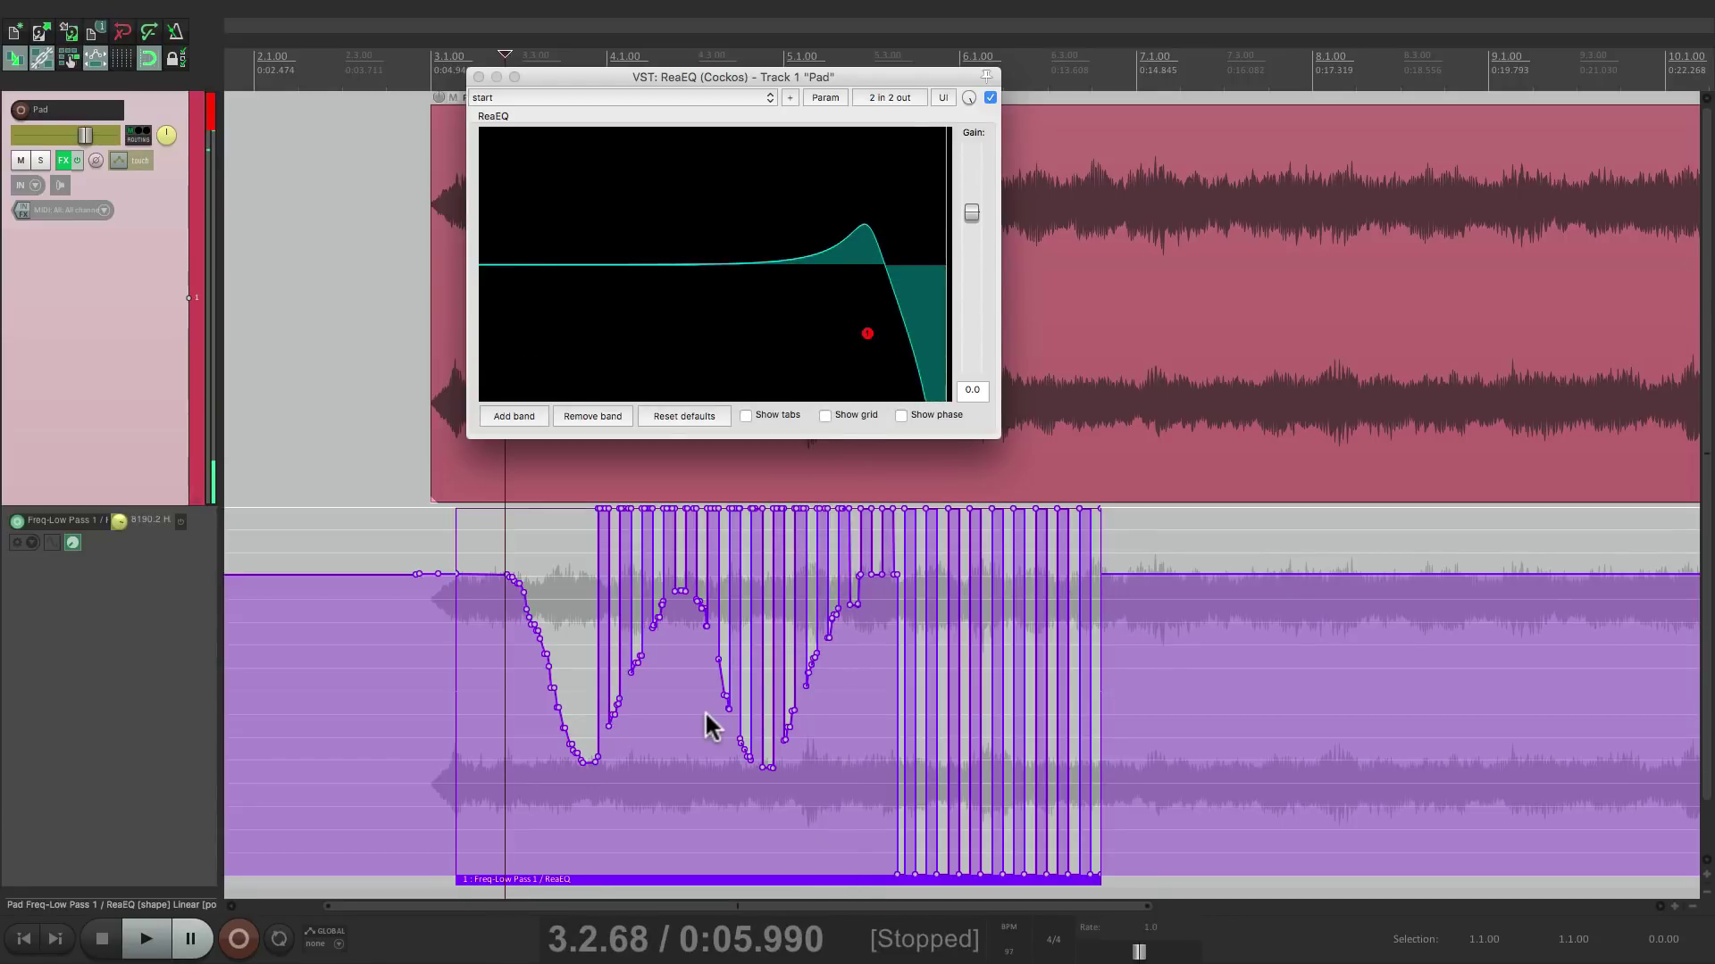
key(super+z)
scroll(673, 724, up, 3)
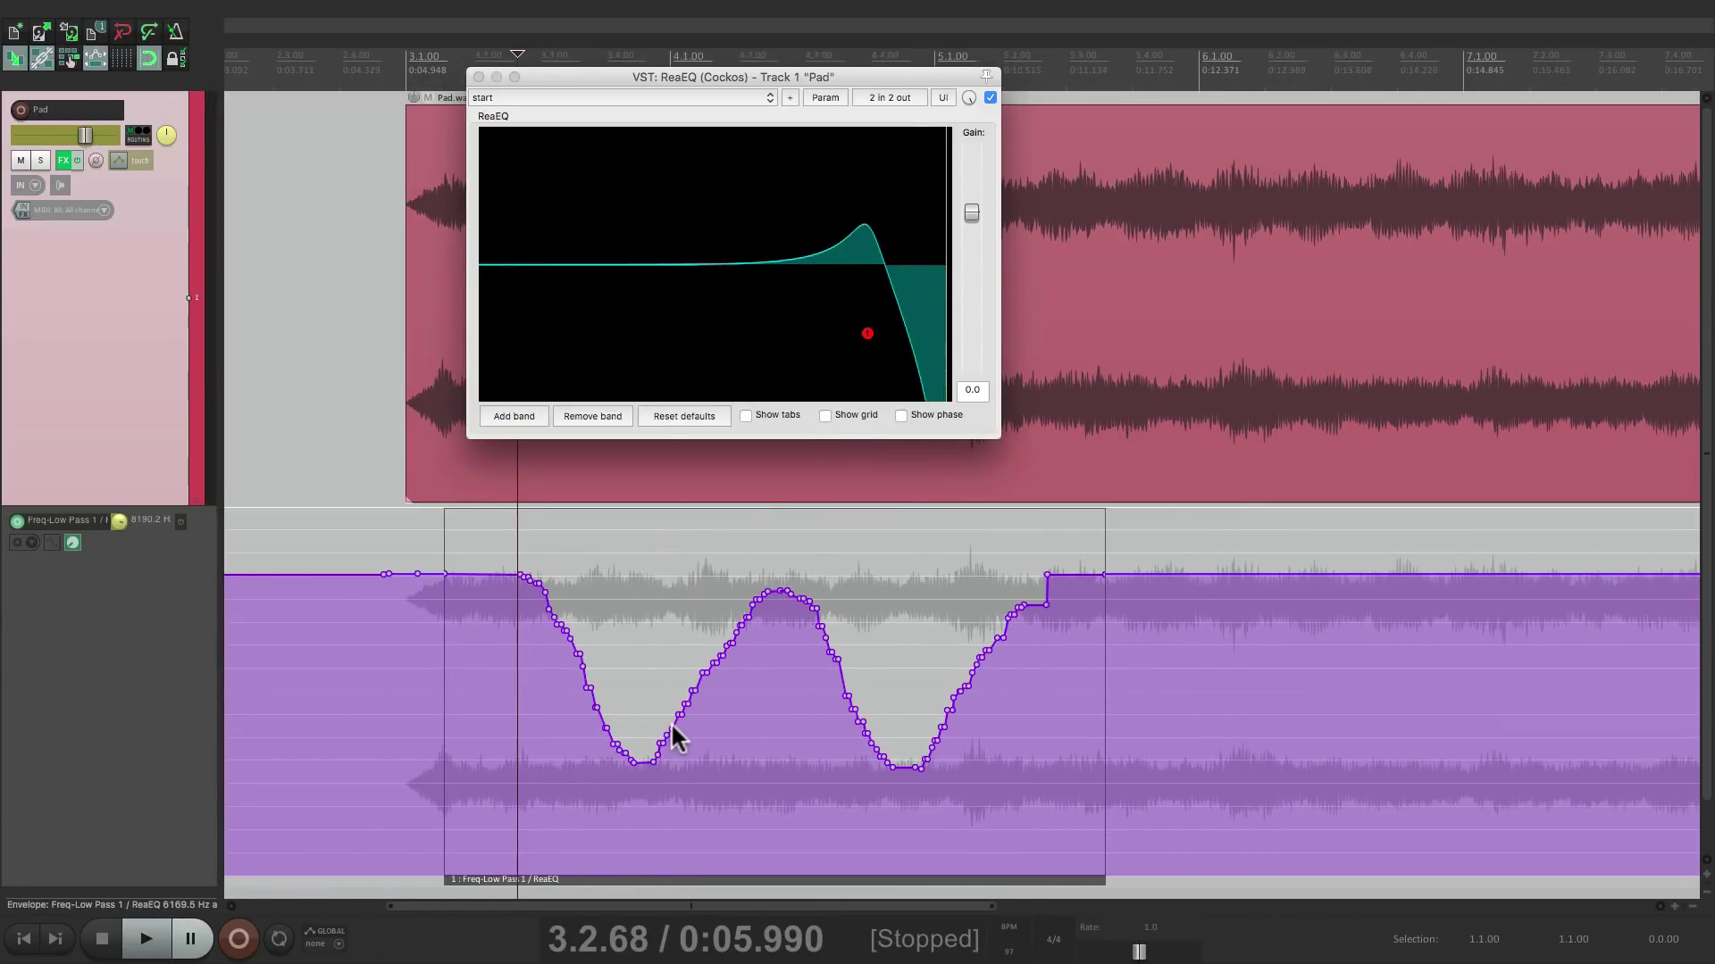
- Enable 'Insert new automation item when writing automation' in Editing Behavior > Automation preferences
key(super+comma)
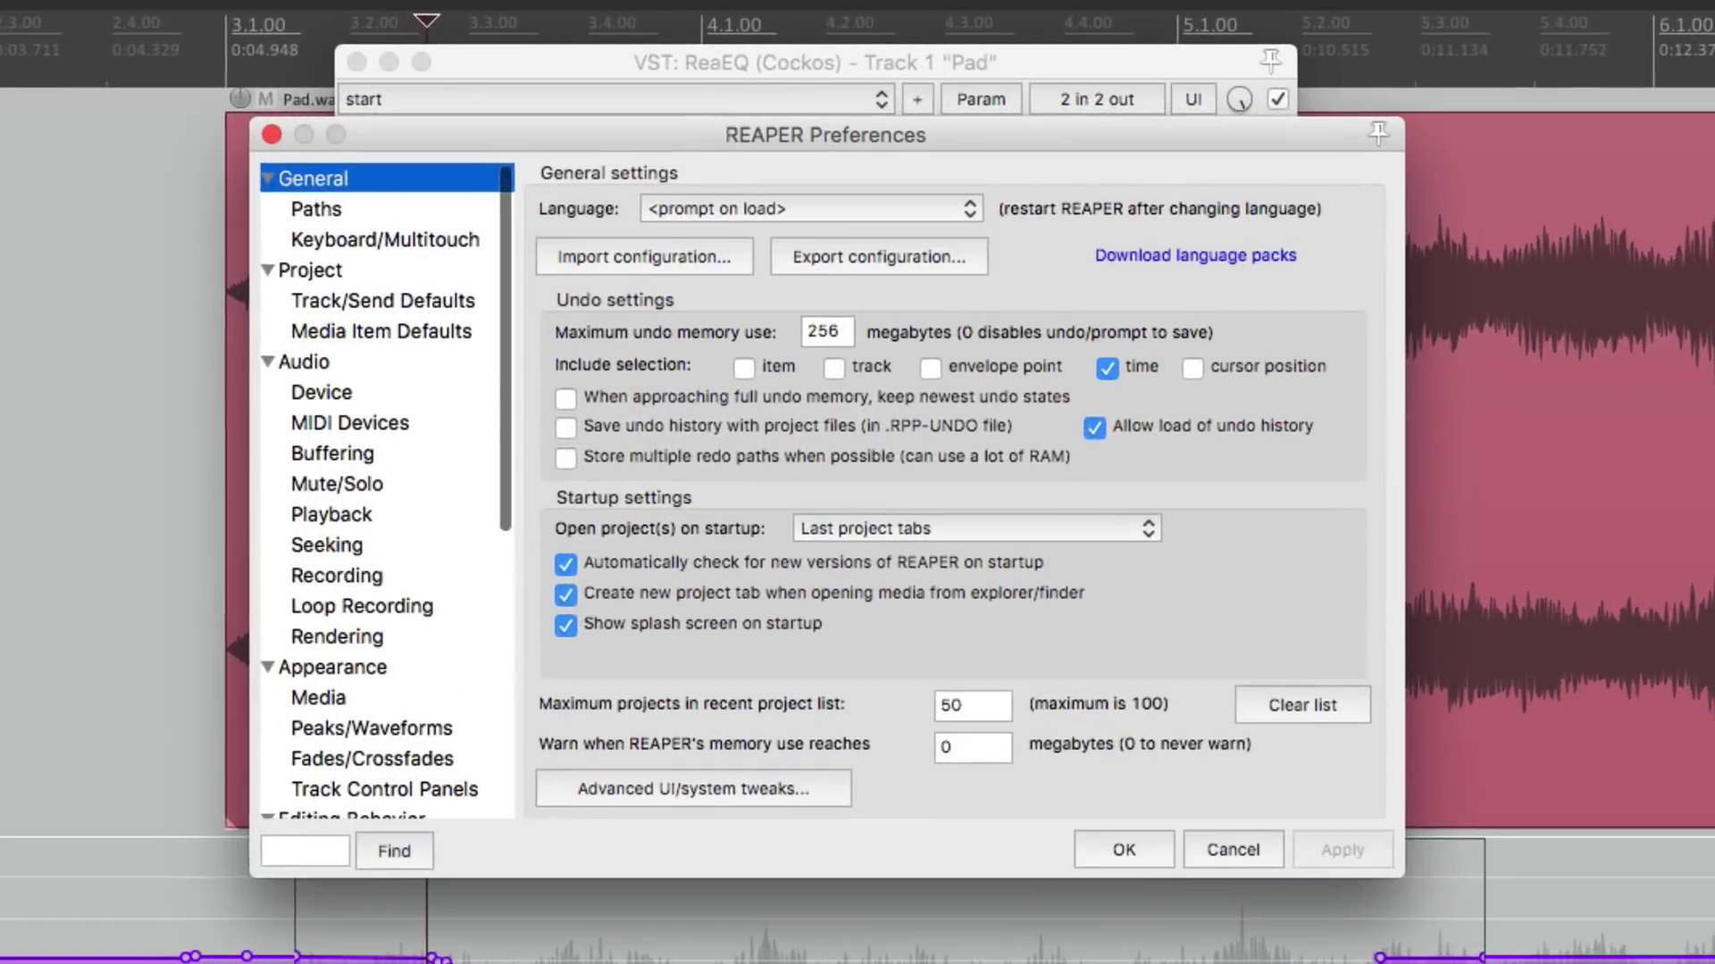
scroll(418, 581, down, 5)
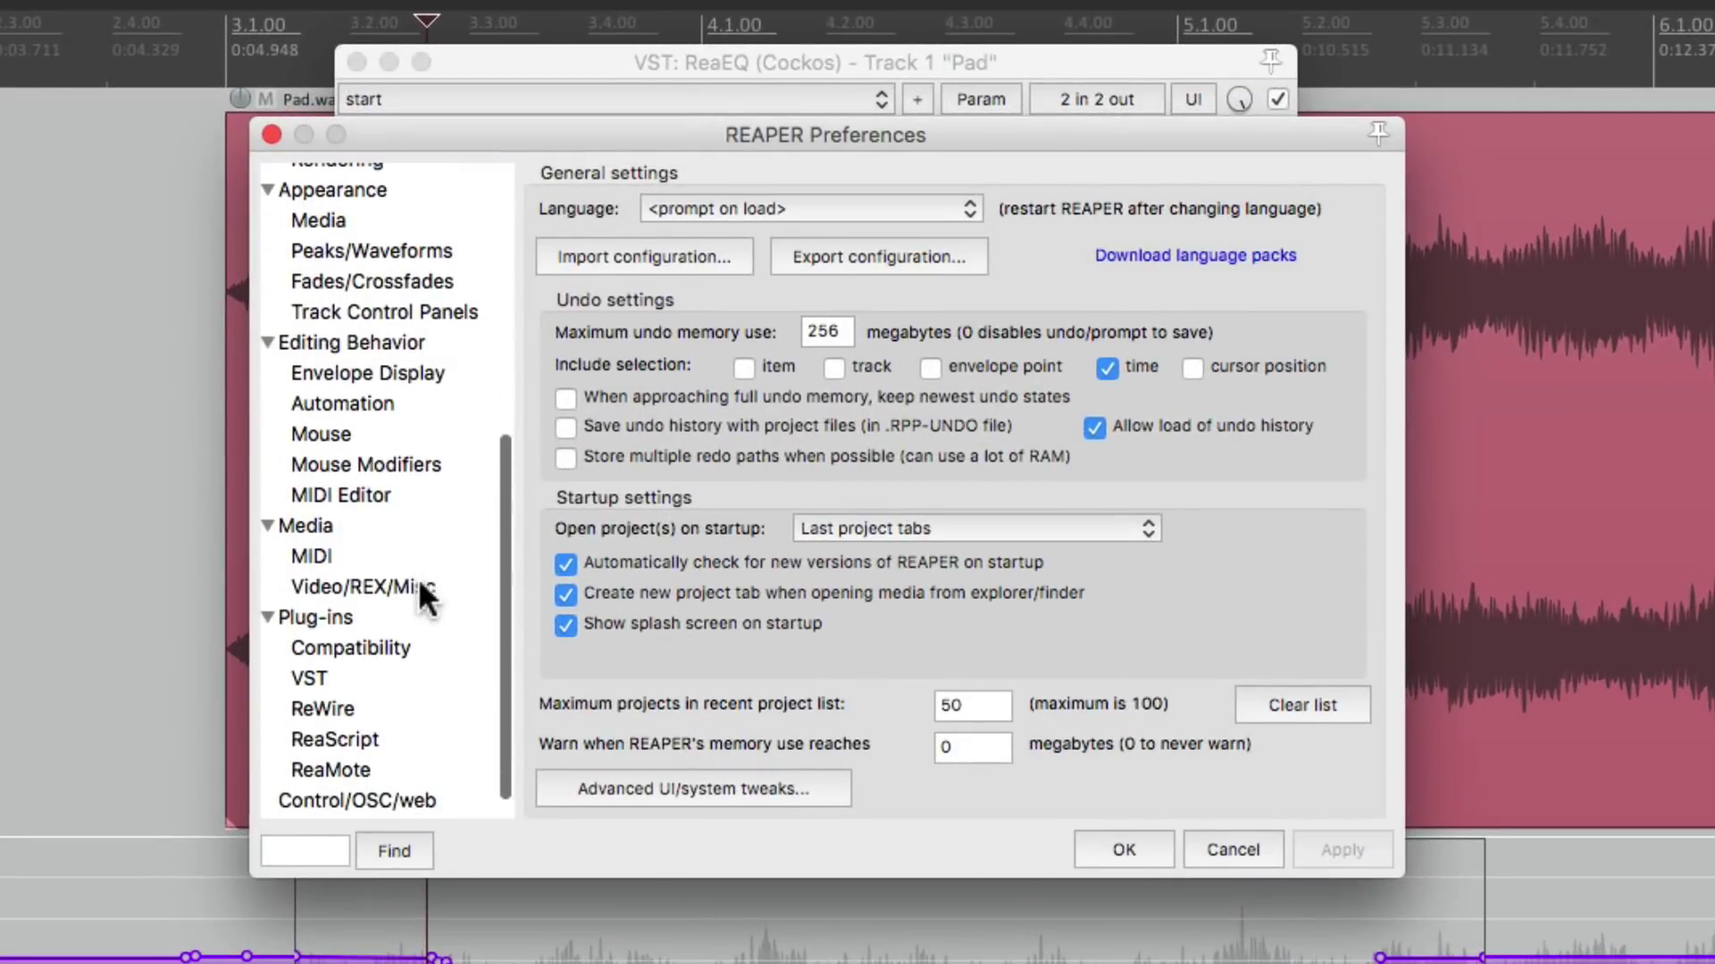
click(420, 397)
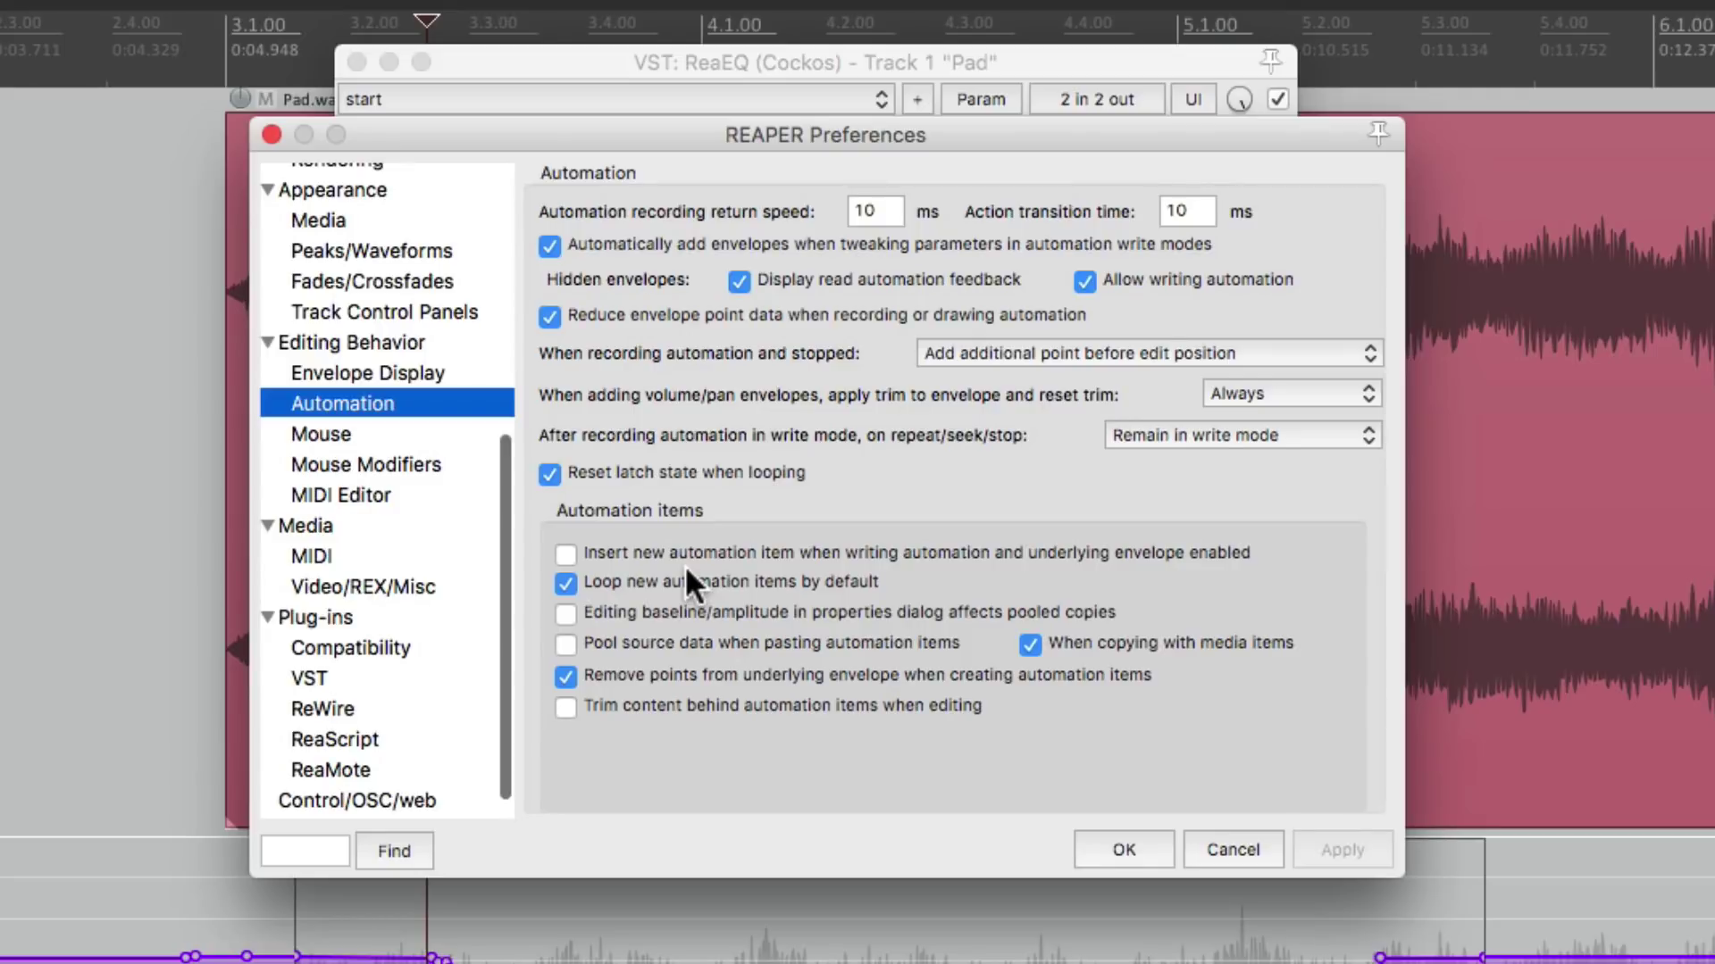
click(566, 553)
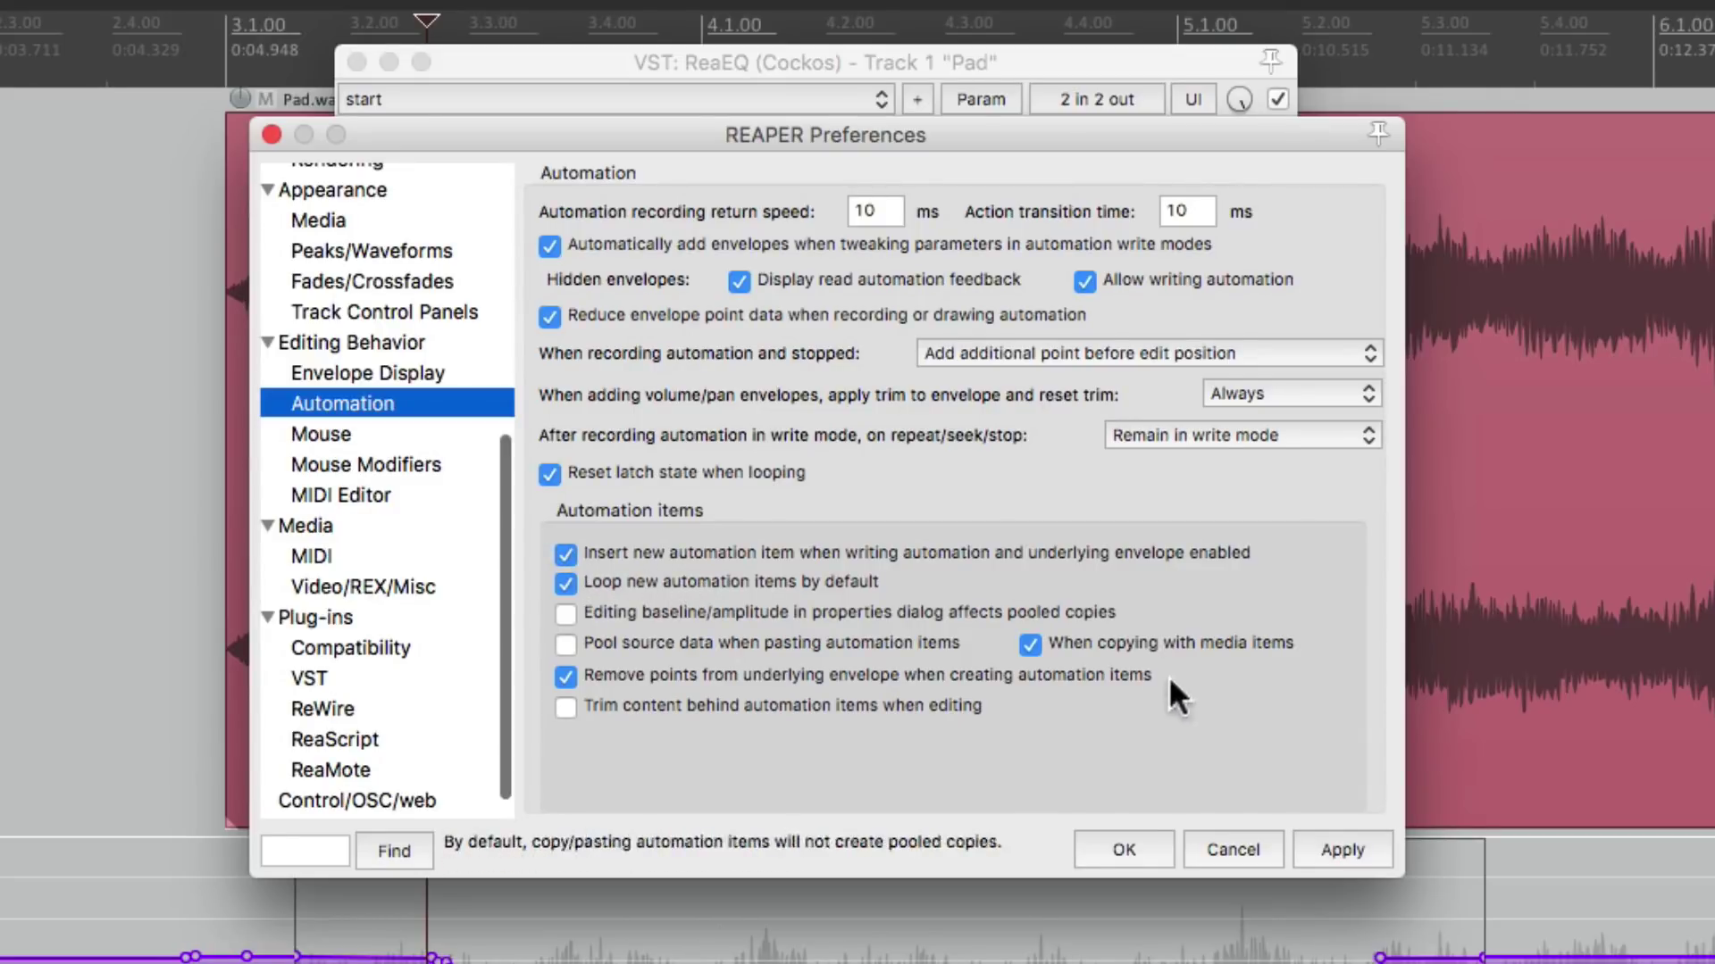
click(1118, 847)
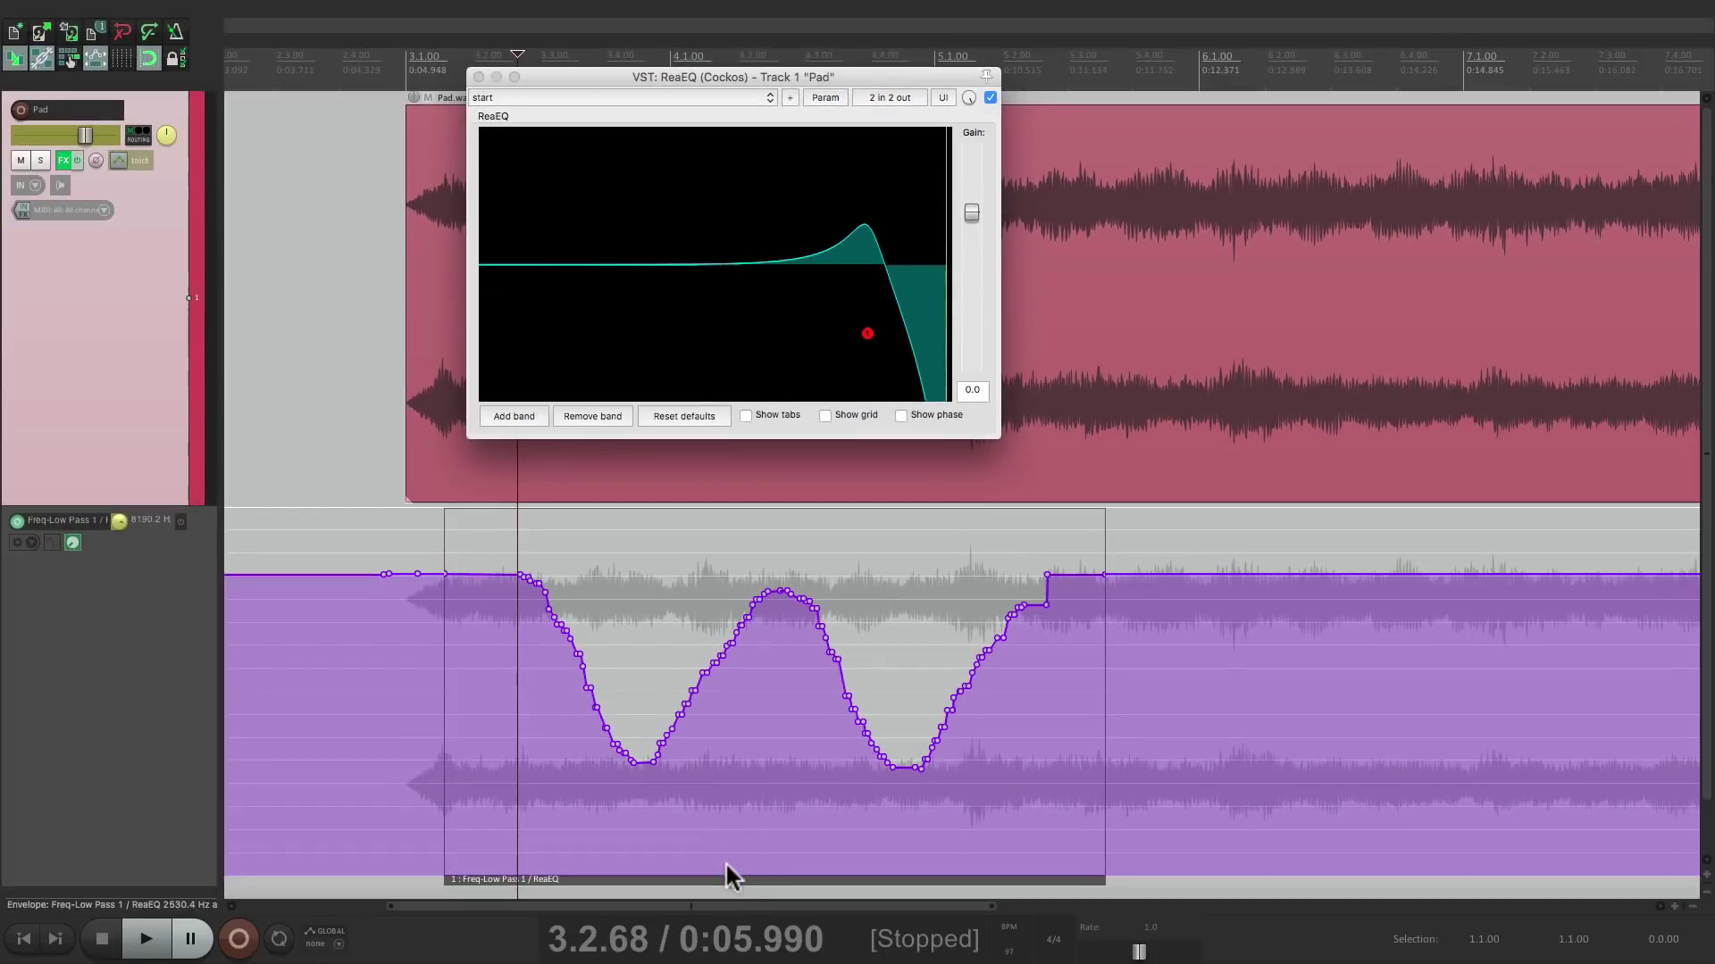
- Delete the old automation item and record a new ReaEQ low-pass sweep starting at 2.4.61
key(Delete)
scroll(753, 748, left, 5)
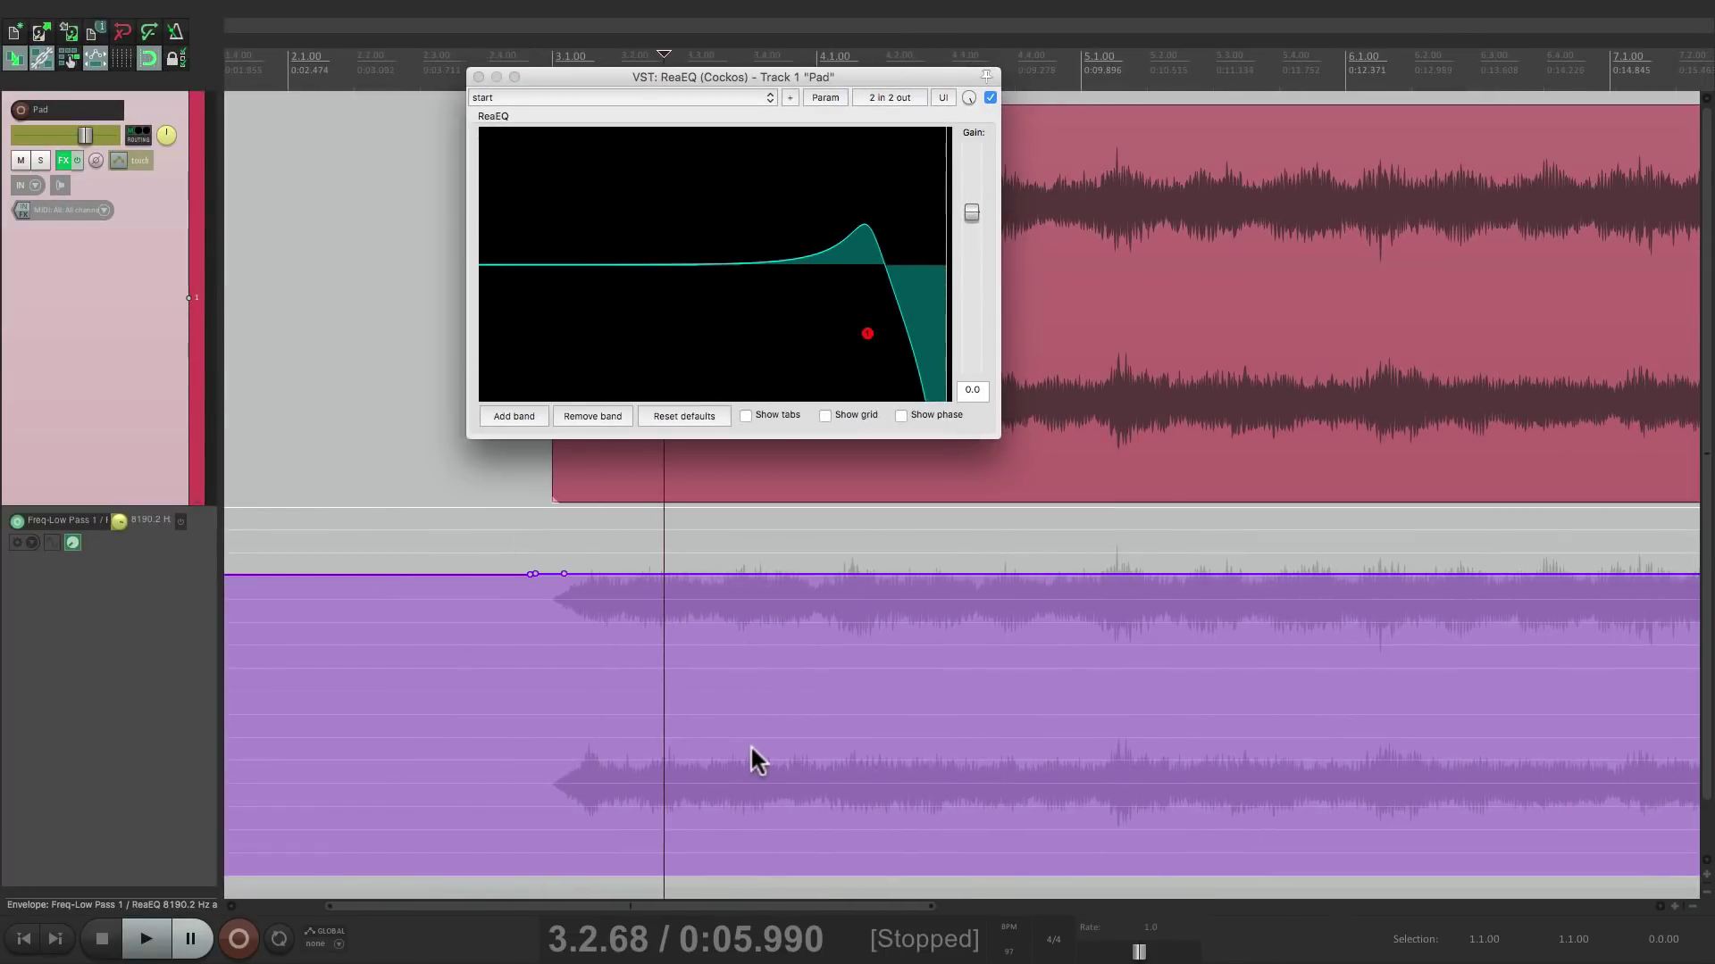
click(525, 790)
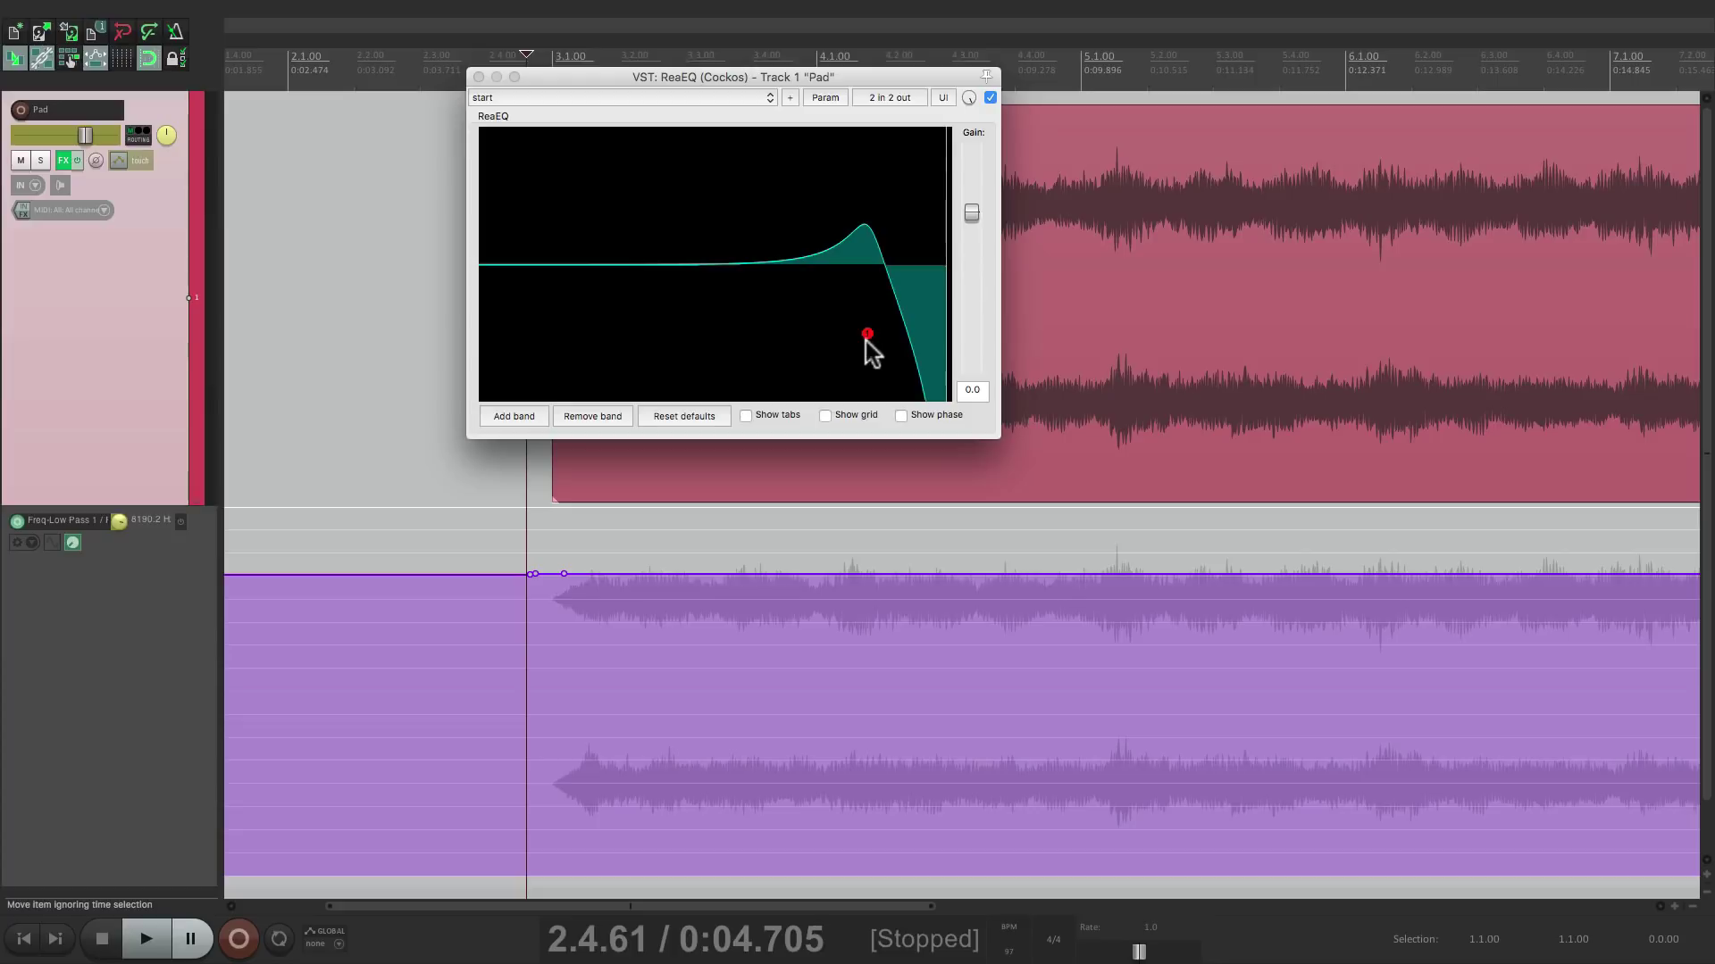
key(space)
mouse_move(864, 341)
mouse_down()
mouse_move(715, 344)
mouse_move(655, 367)
mouse_move(712, 346)
mouse_move(777, 379)
mouse_move(842, 336)
mouse_move(807, 357)
mouse_move(619, 352)
mouse_move(884, 333)
mouse_up()
key(space)
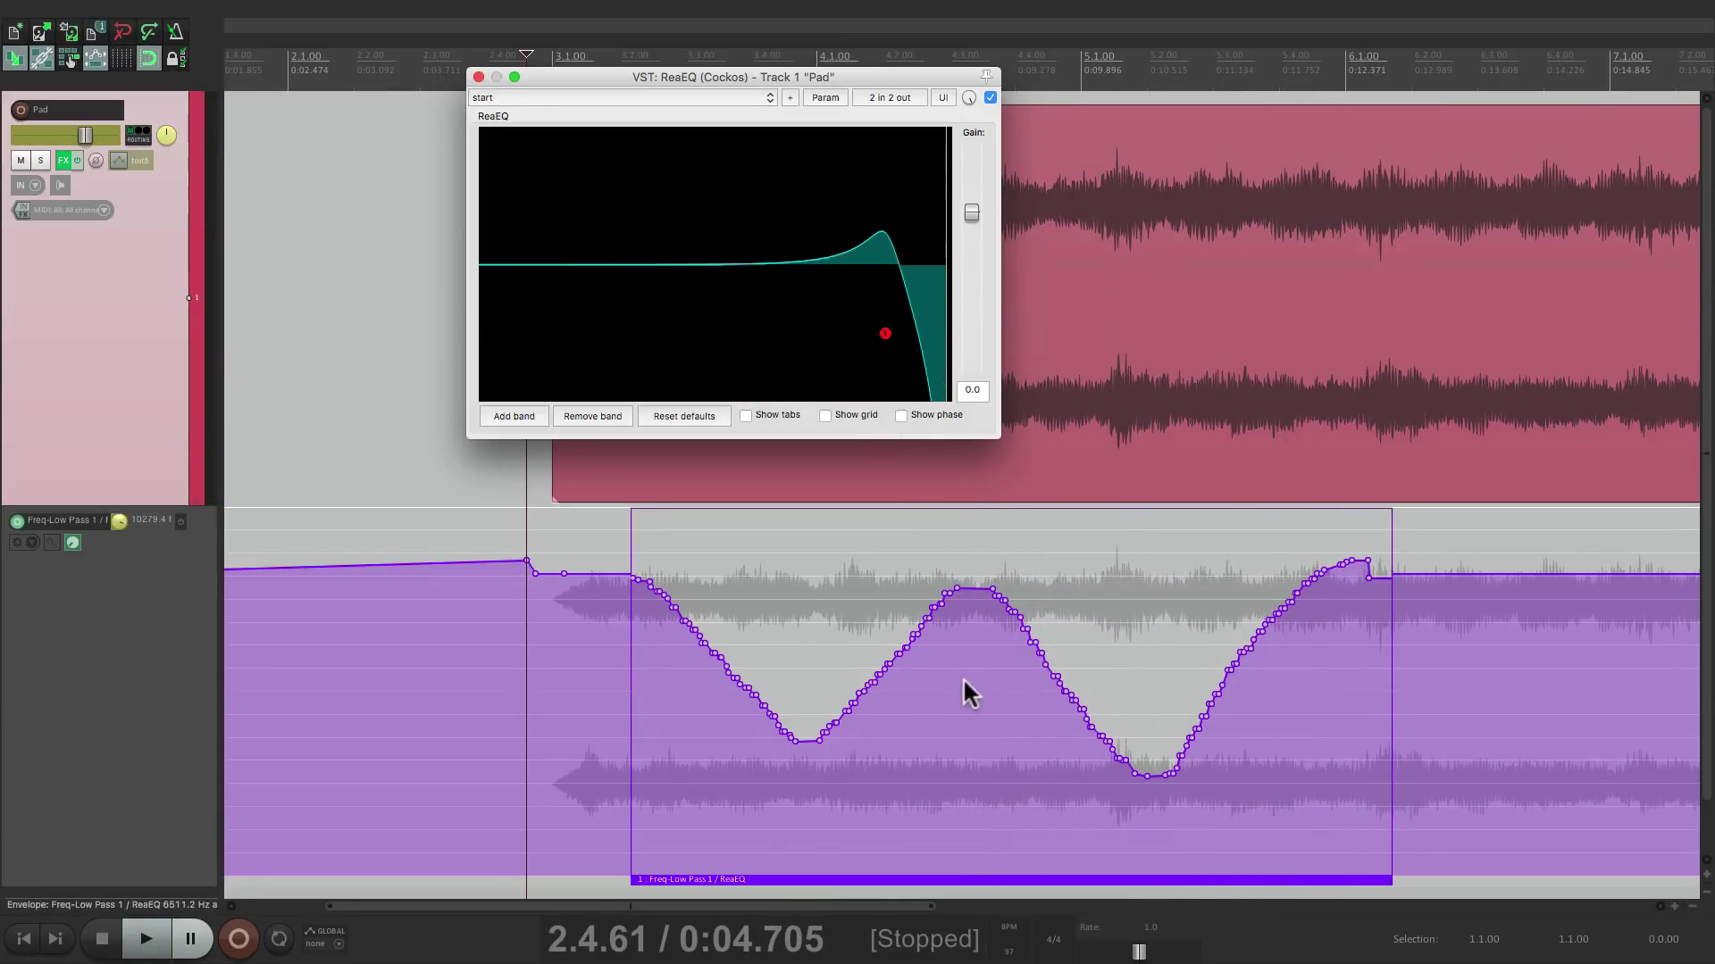
- Turn on grid snapping, extend the item at both edges, then undo the extensions
scroll(963, 677, right, 3)
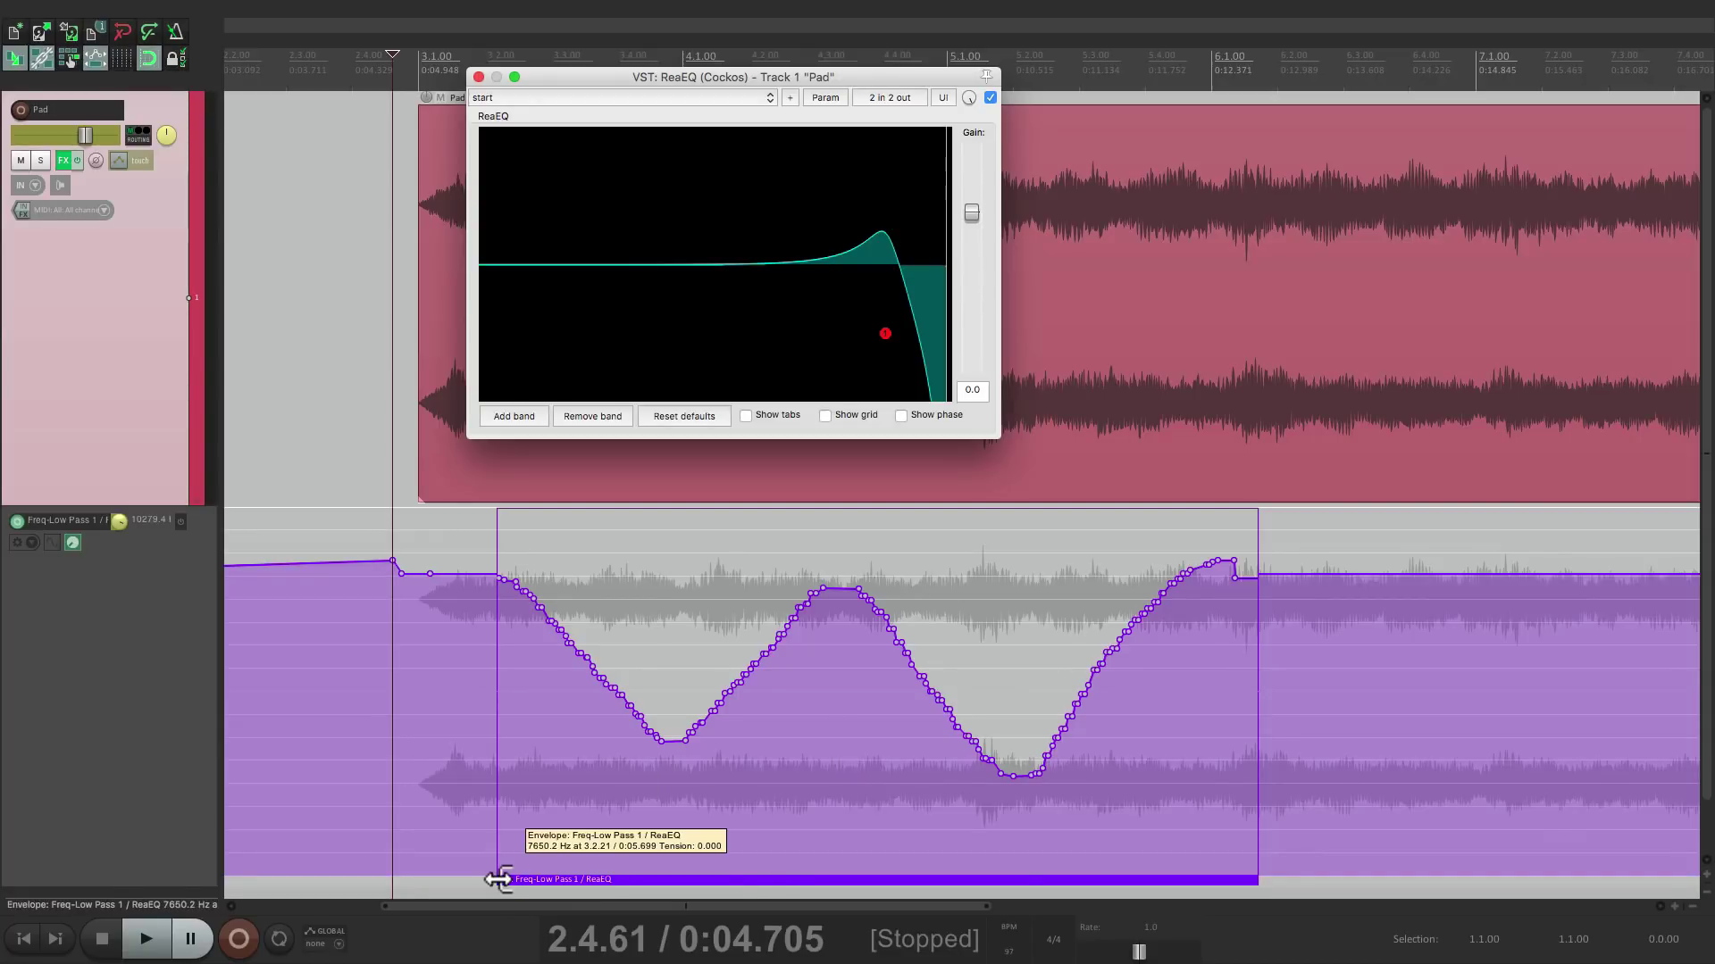
key(alt+g)
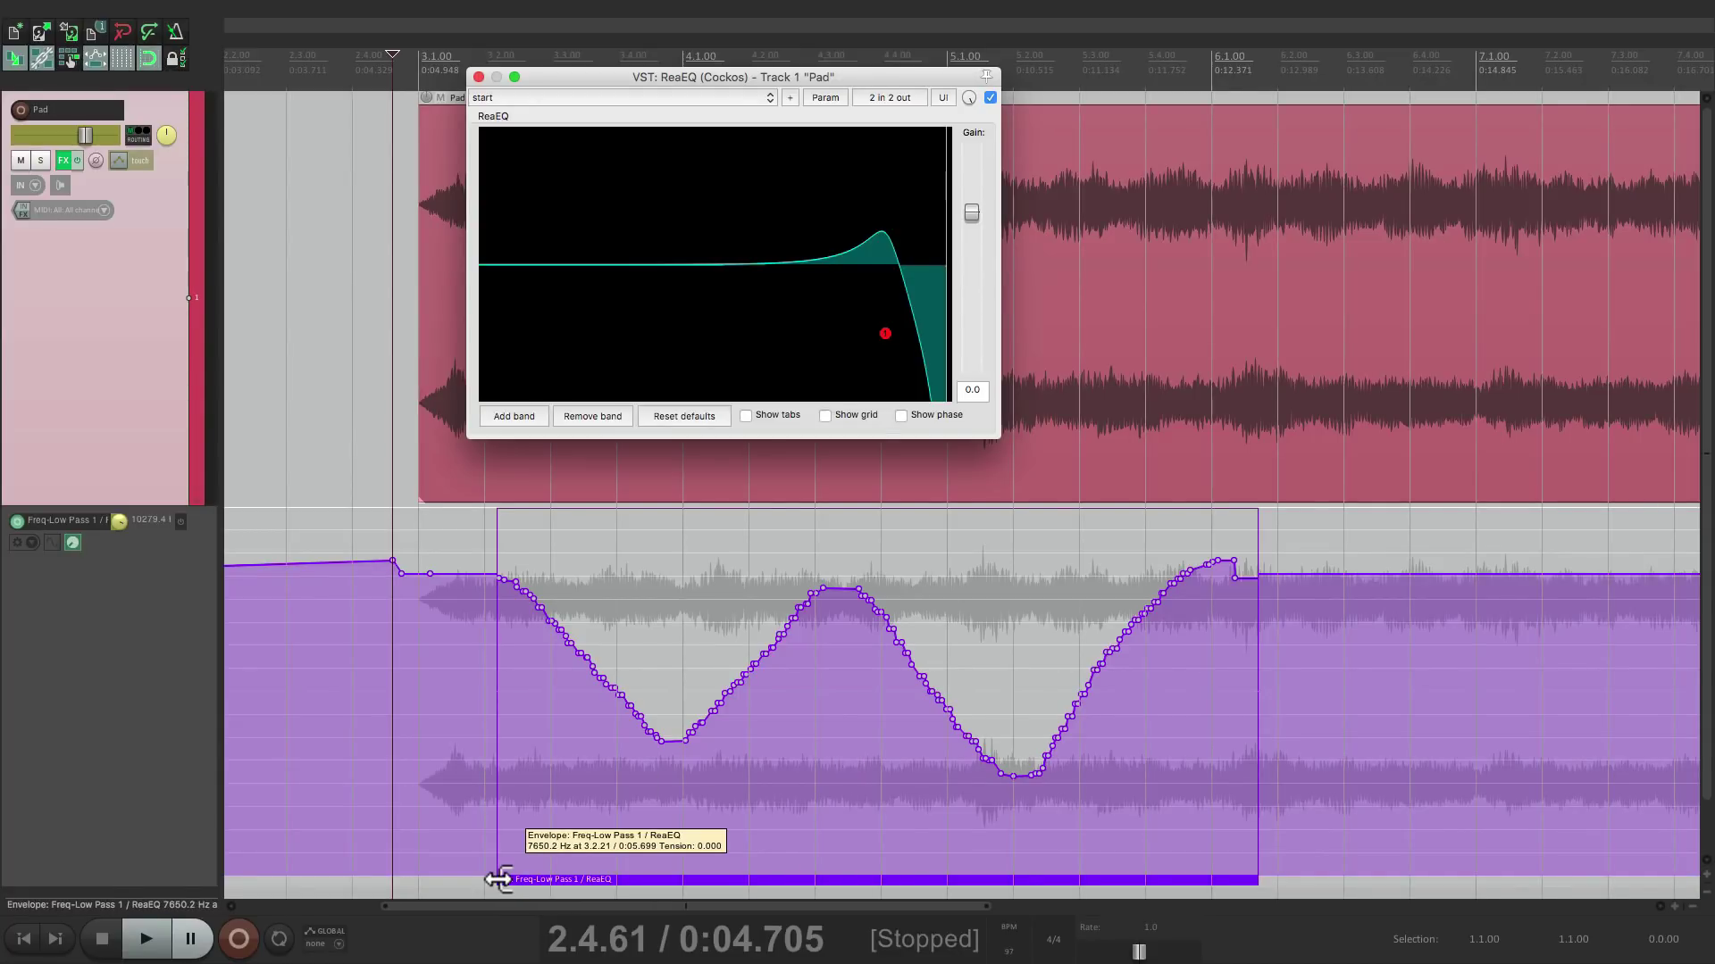
drag(498, 879, 419, 880)
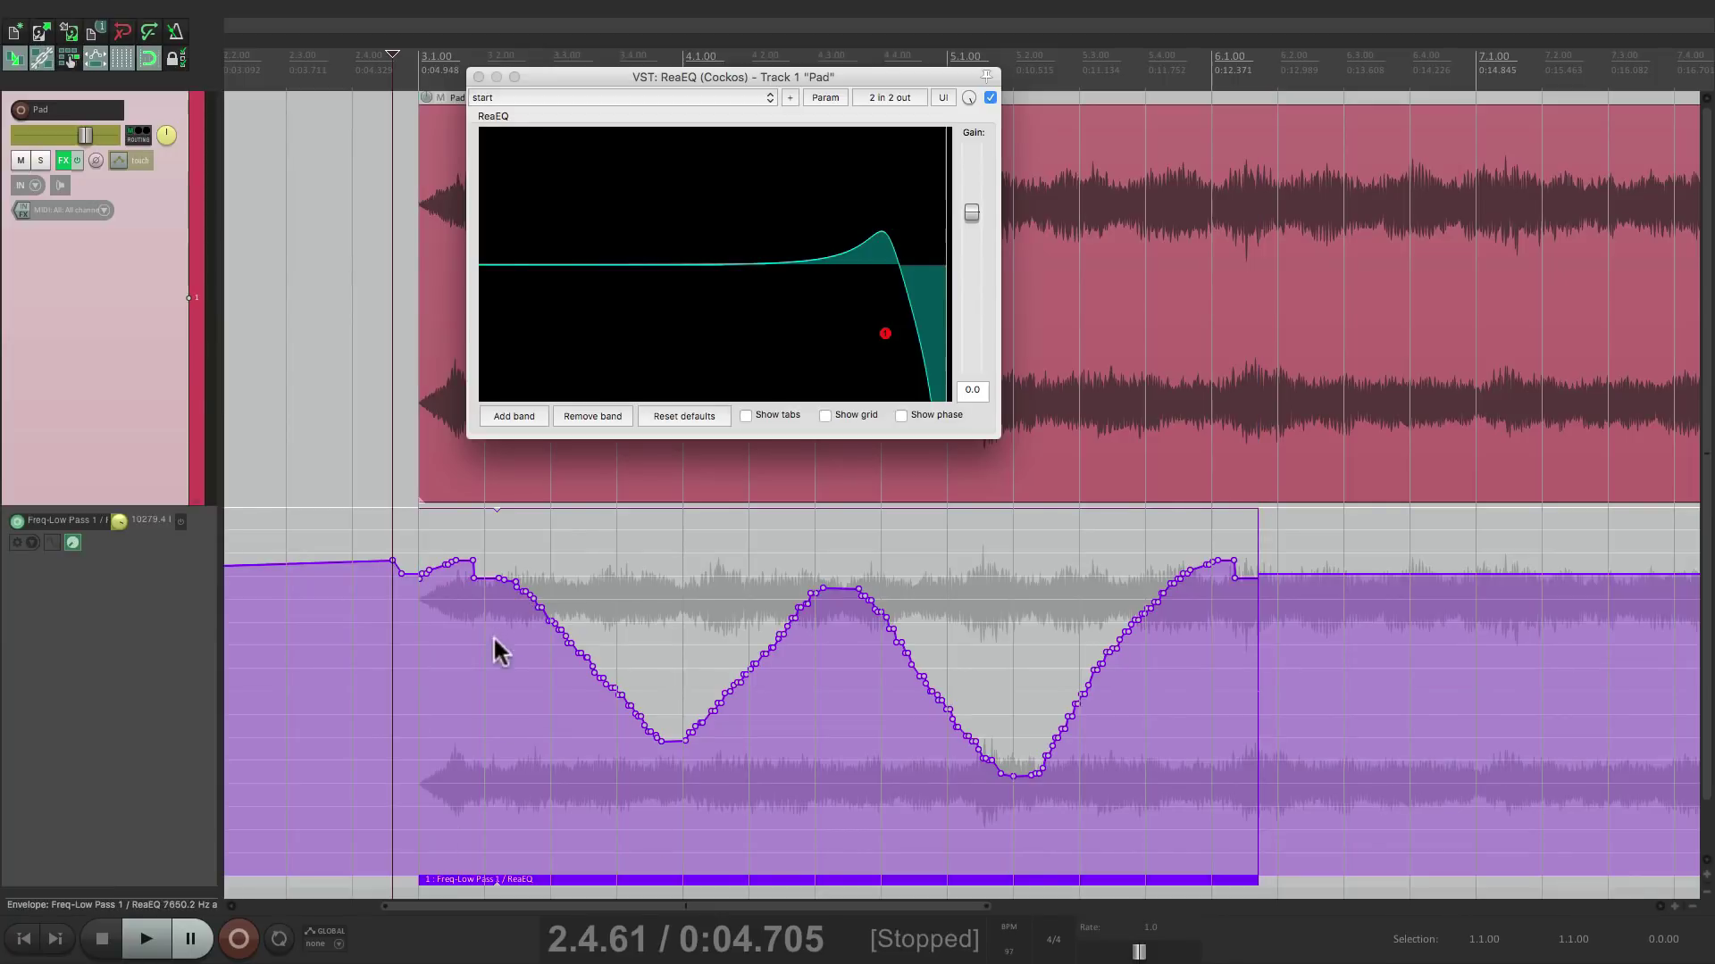
drag(1258, 875, 1343, 875)
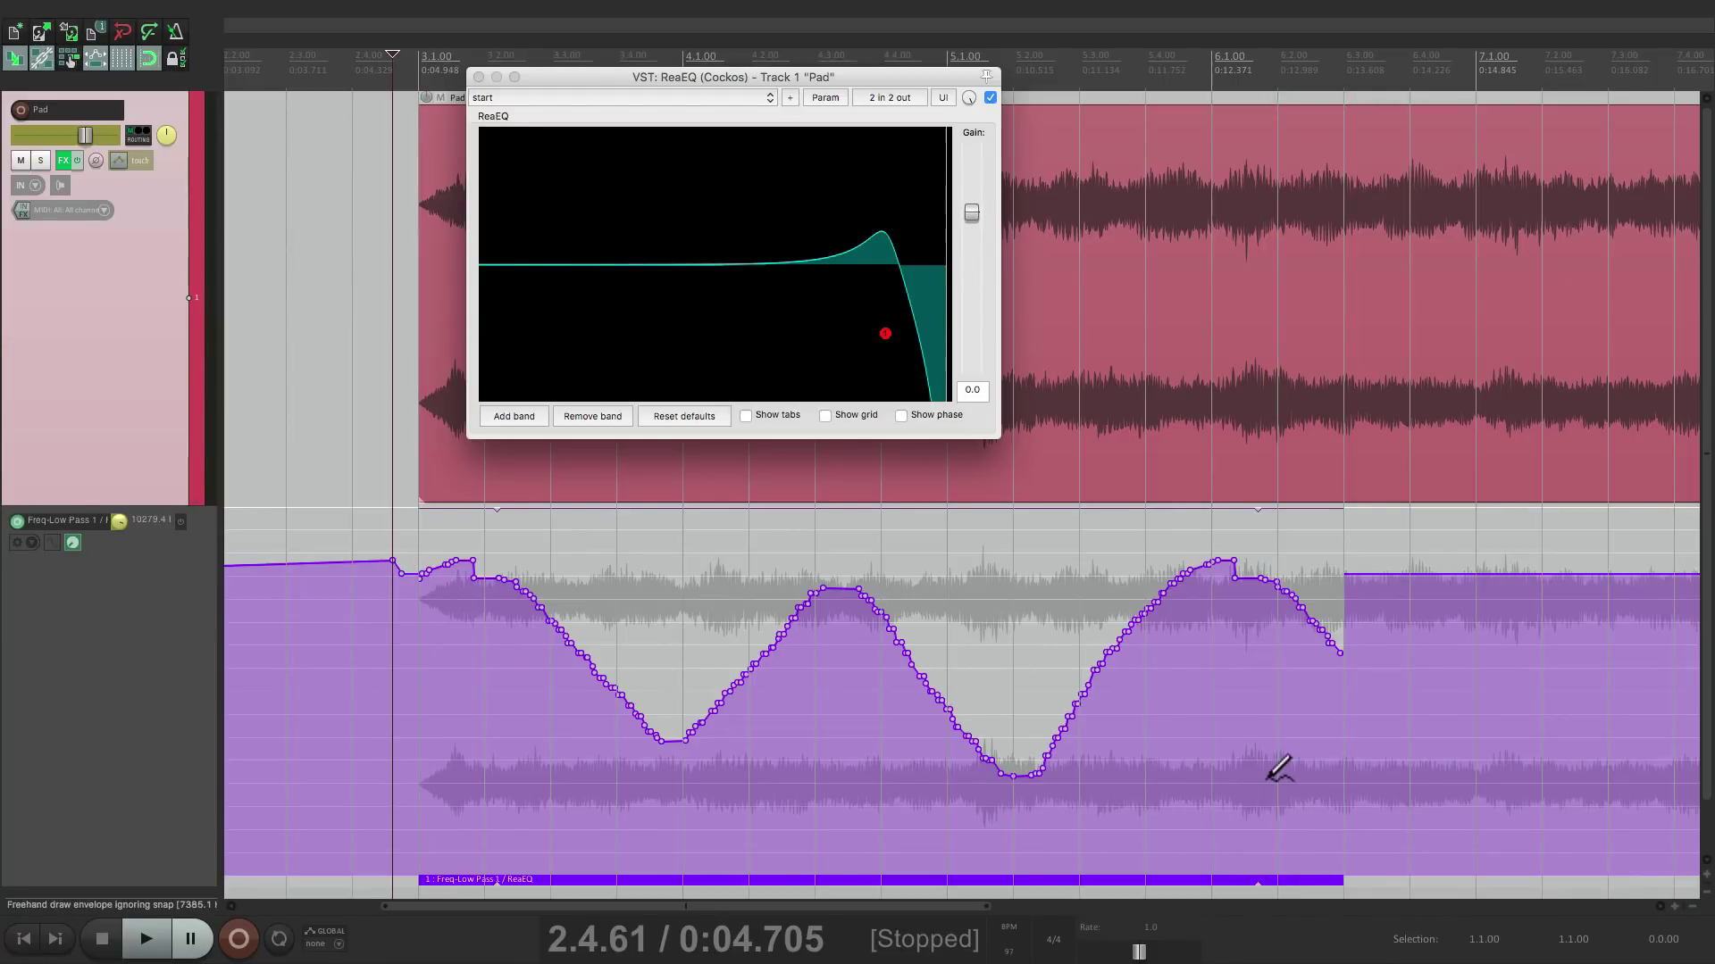
key(super+z)
key(super+z)
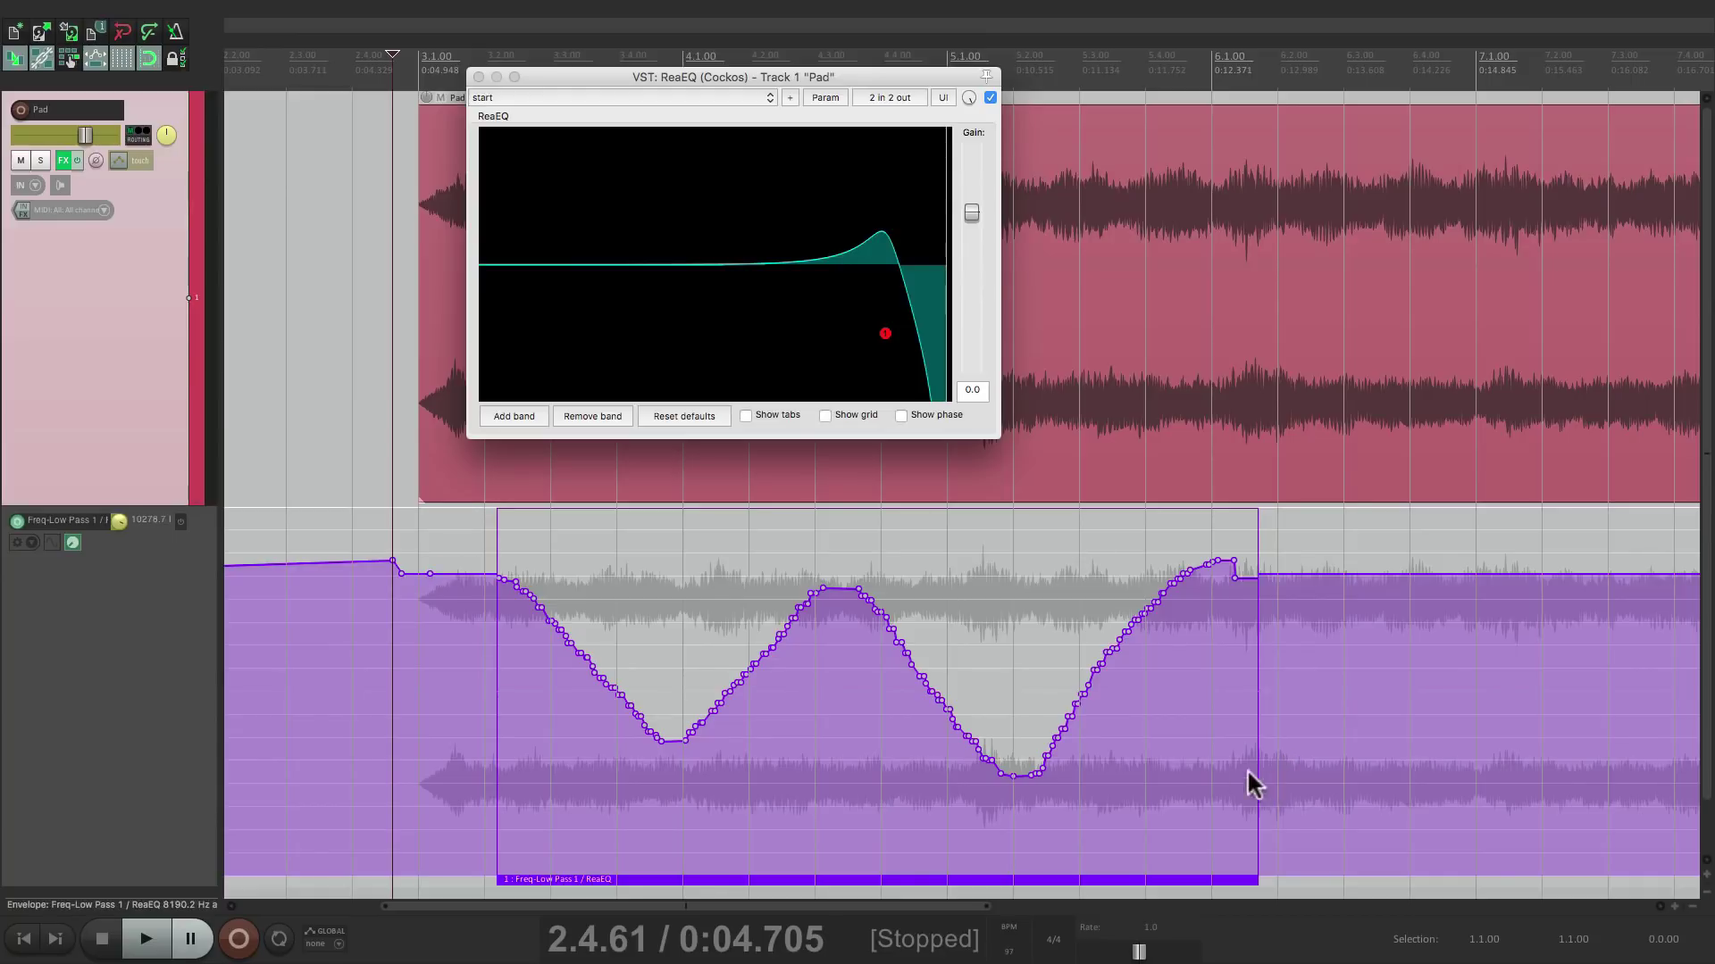
- Check the automation item's properties, then drag its left and right edges outward
double_click(904, 878)
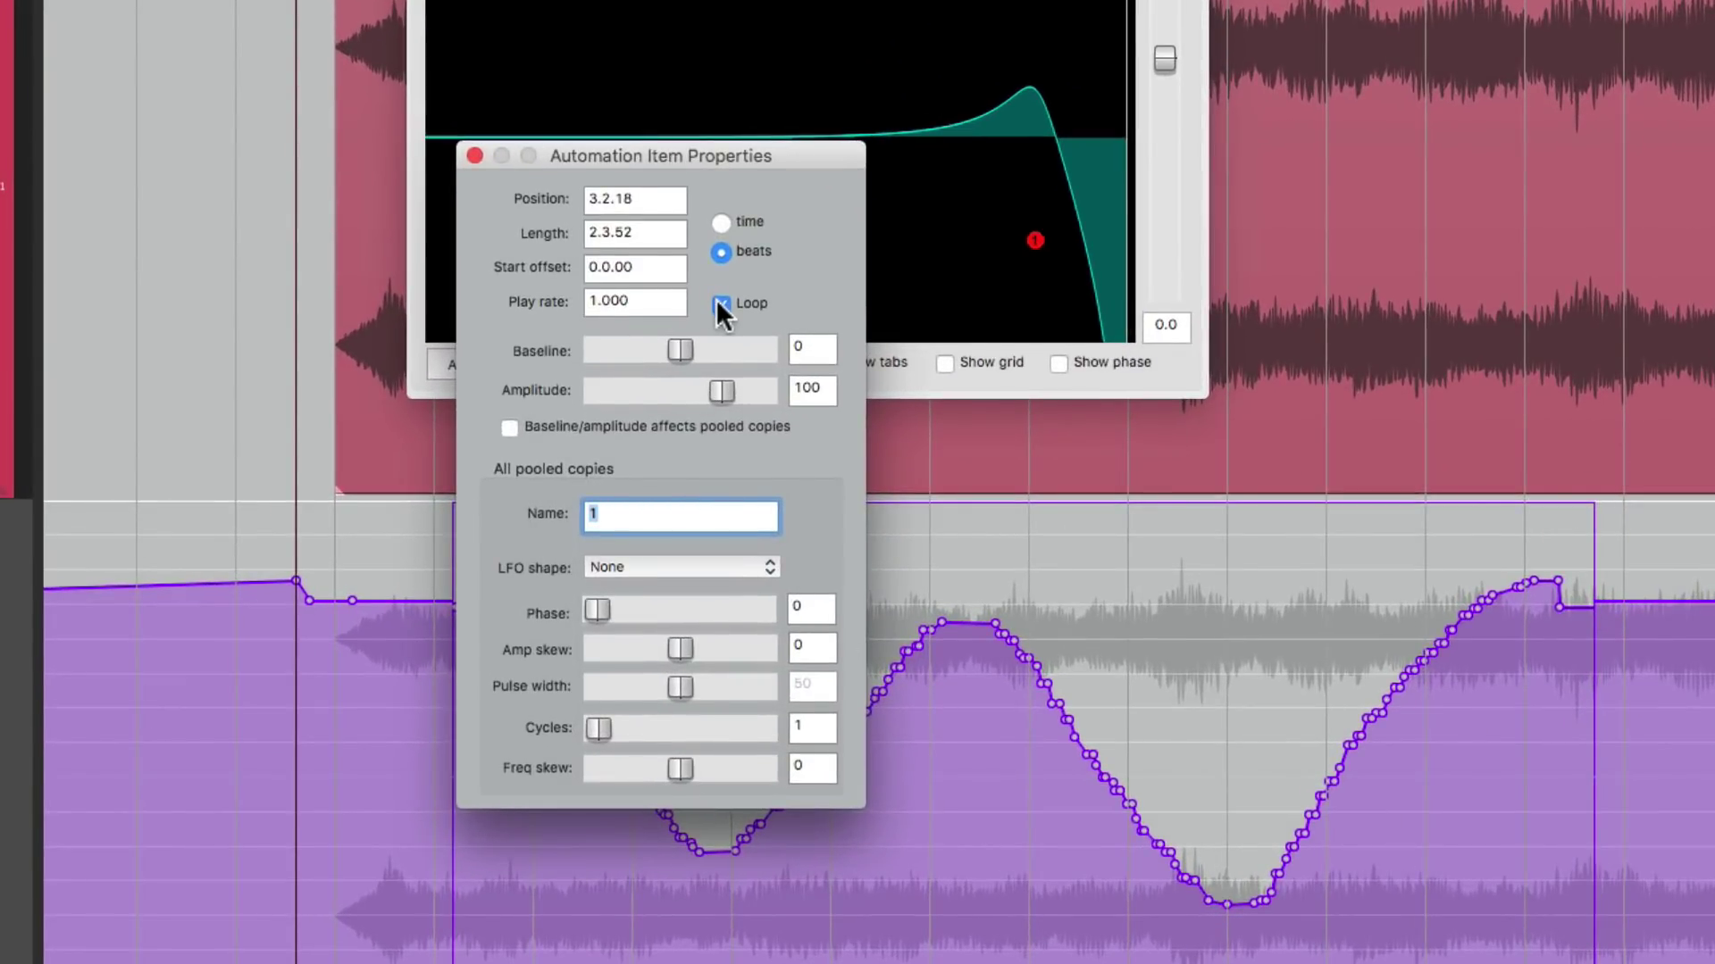
click(475, 155)
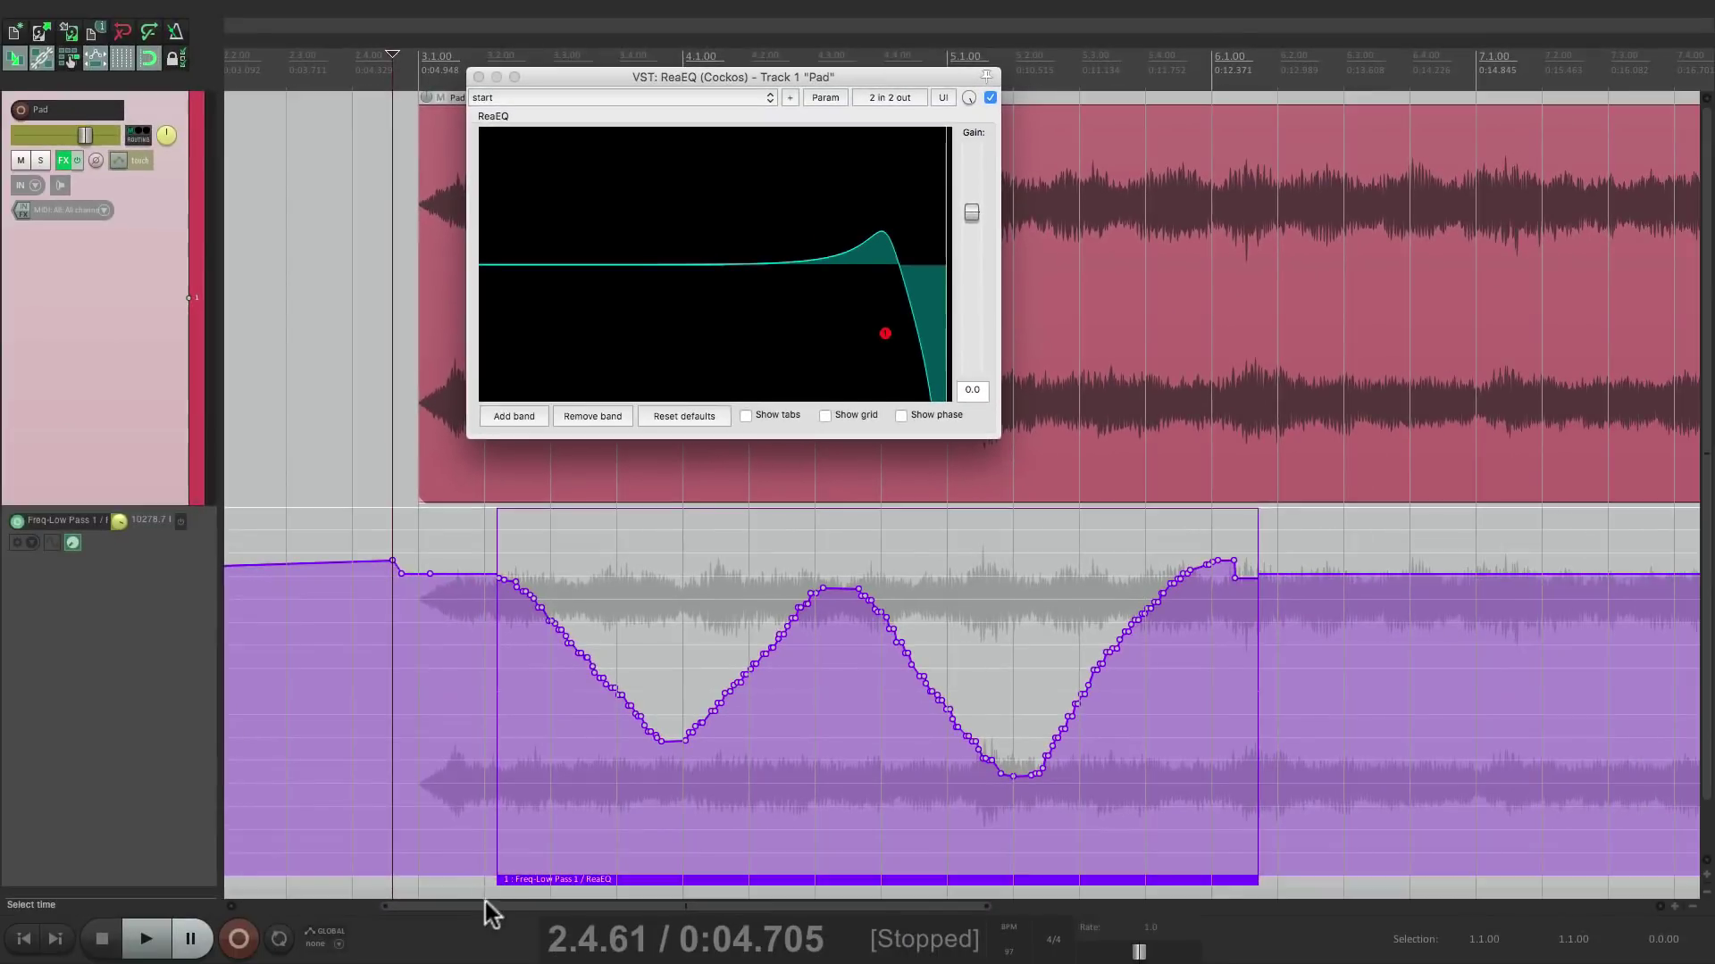
drag(497, 880, 419, 880)
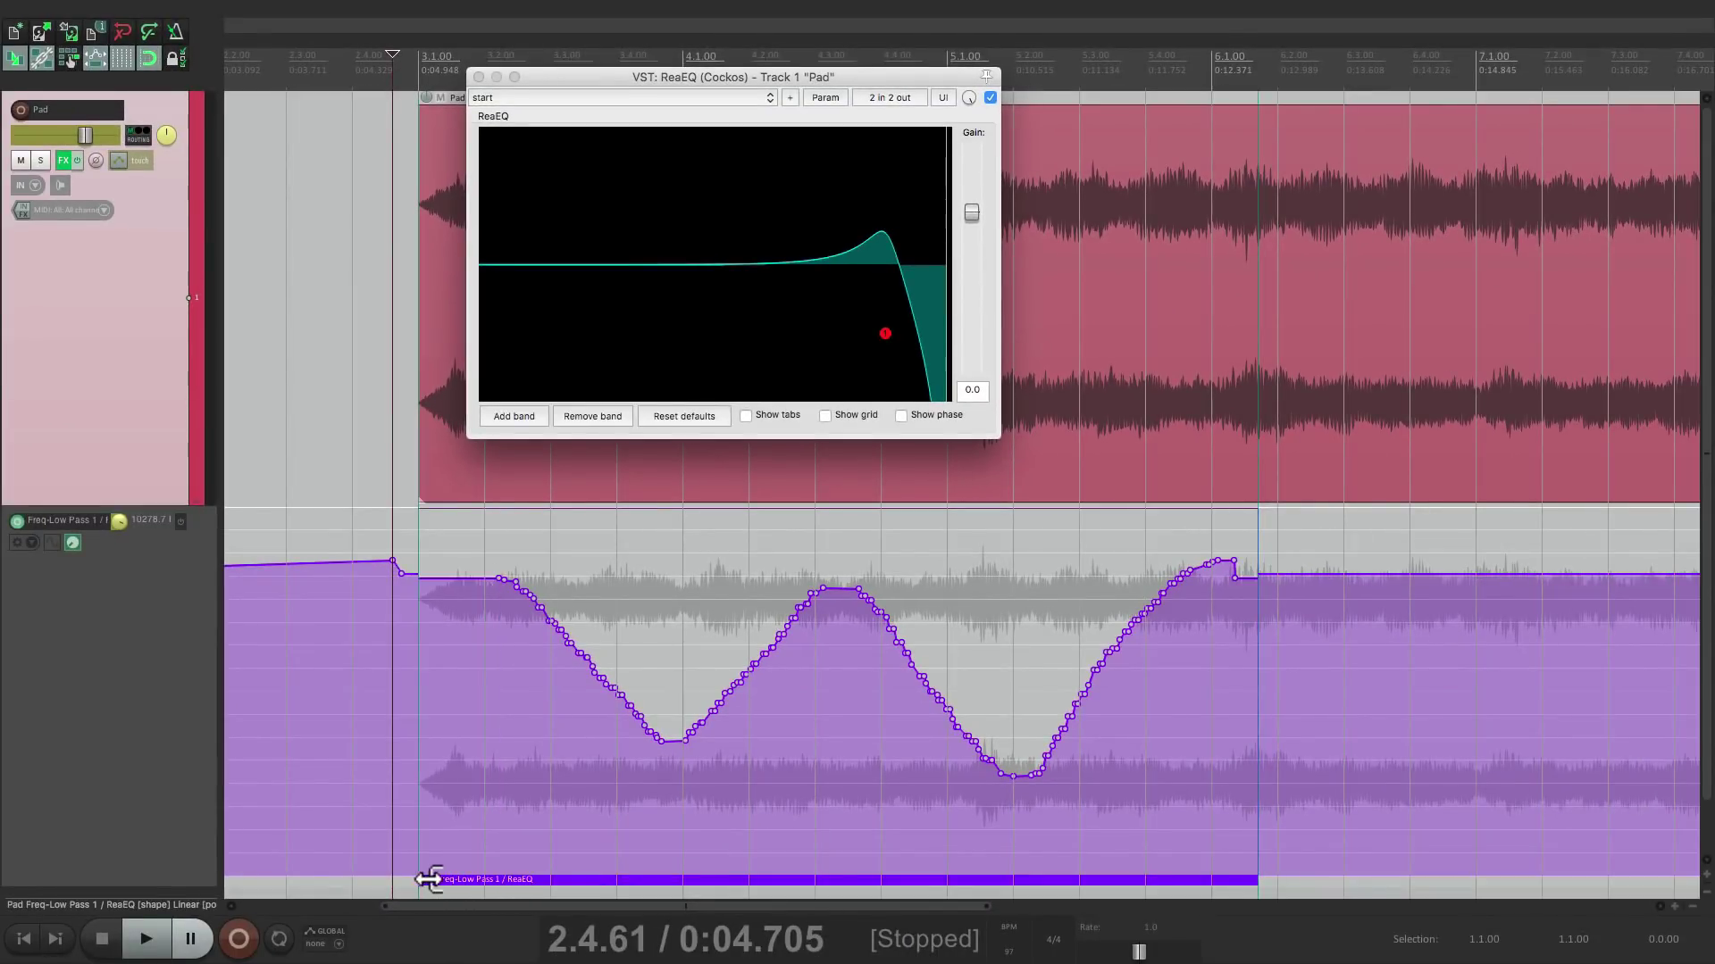
drag(1256, 880, 1277, 880)
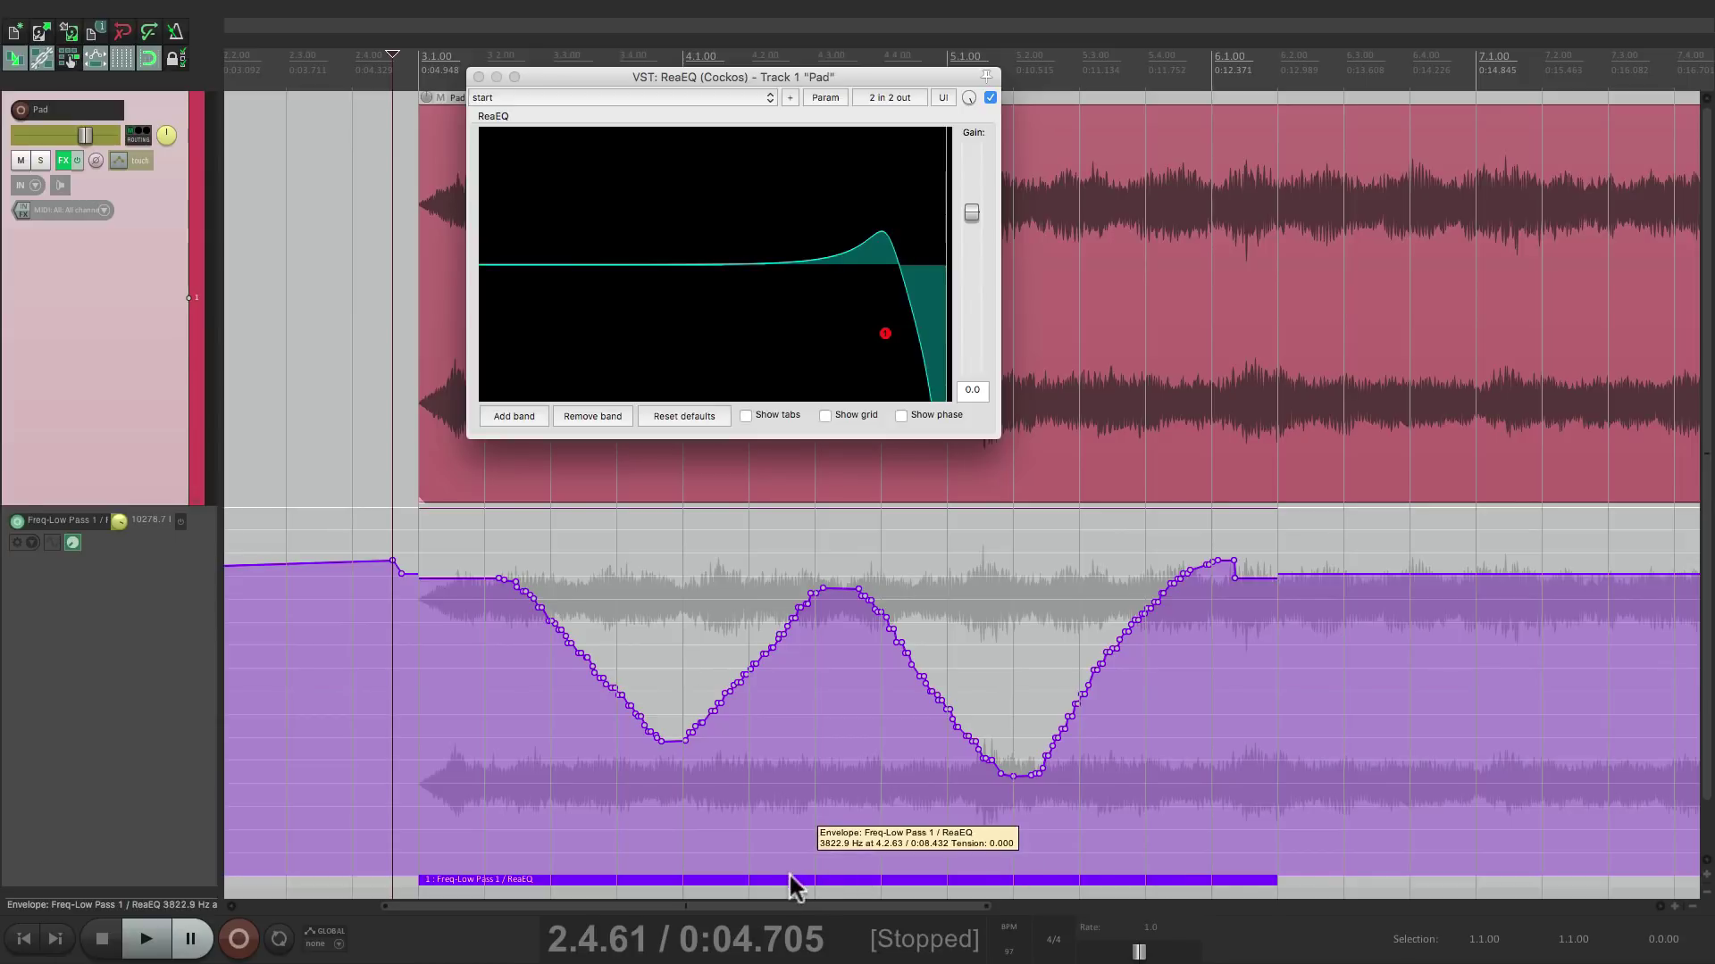
drag(834, 879, 795, 862)
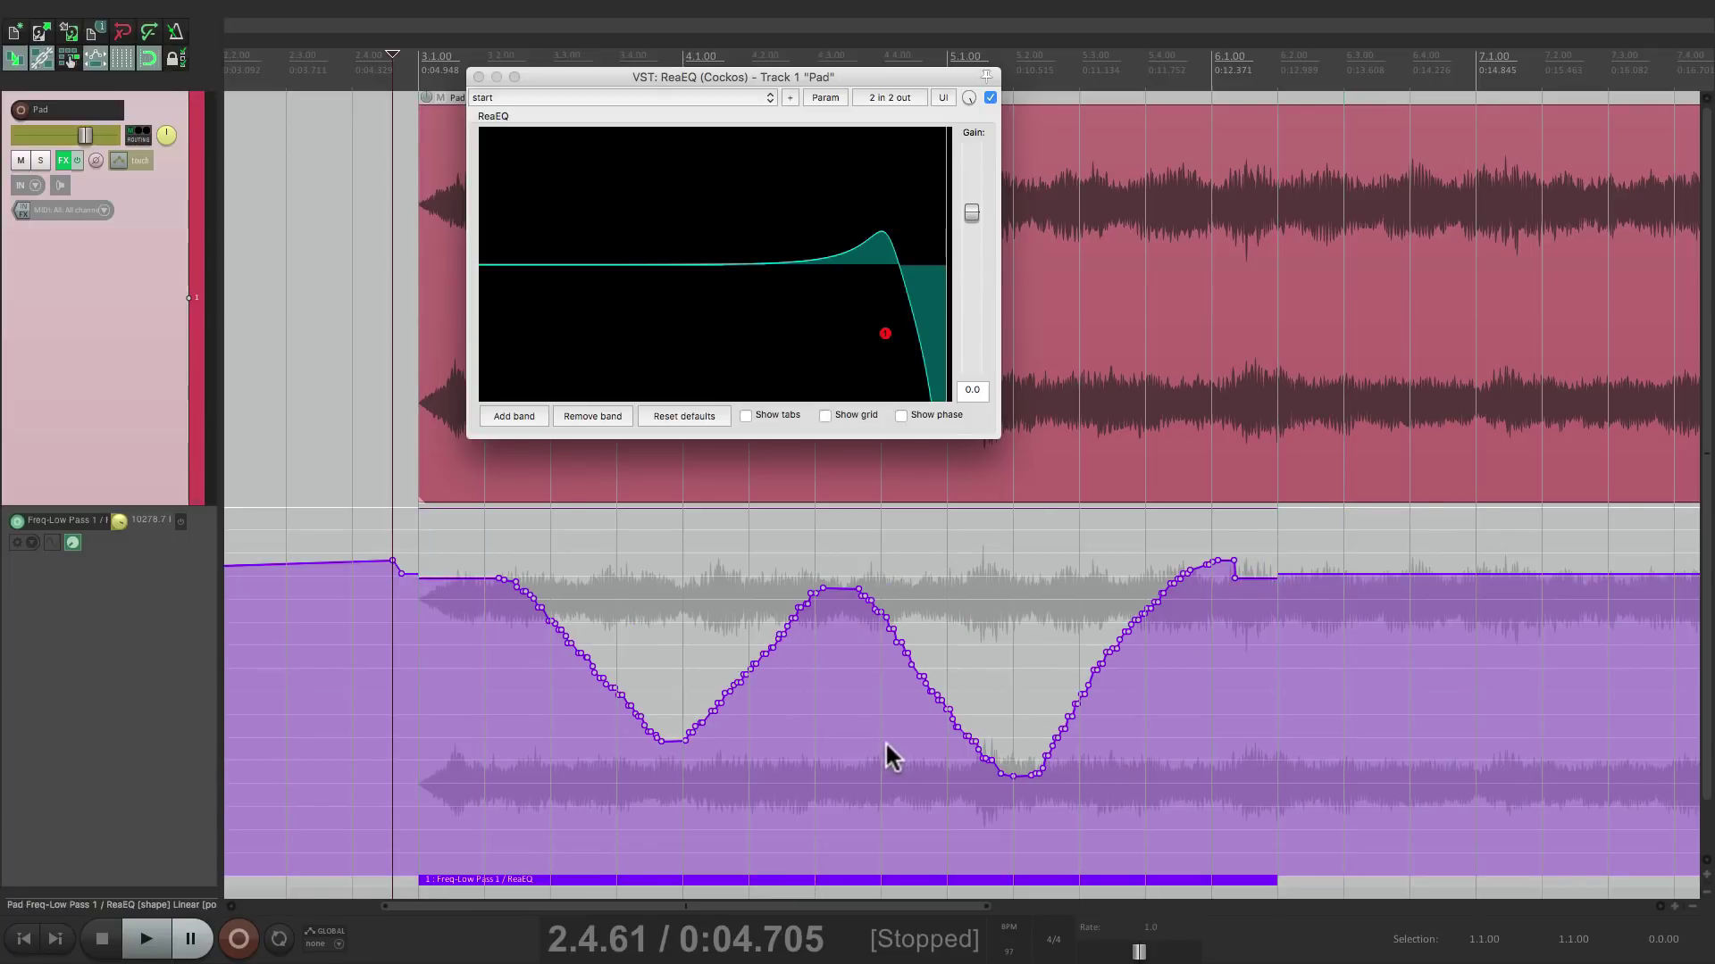
key(super+comma)
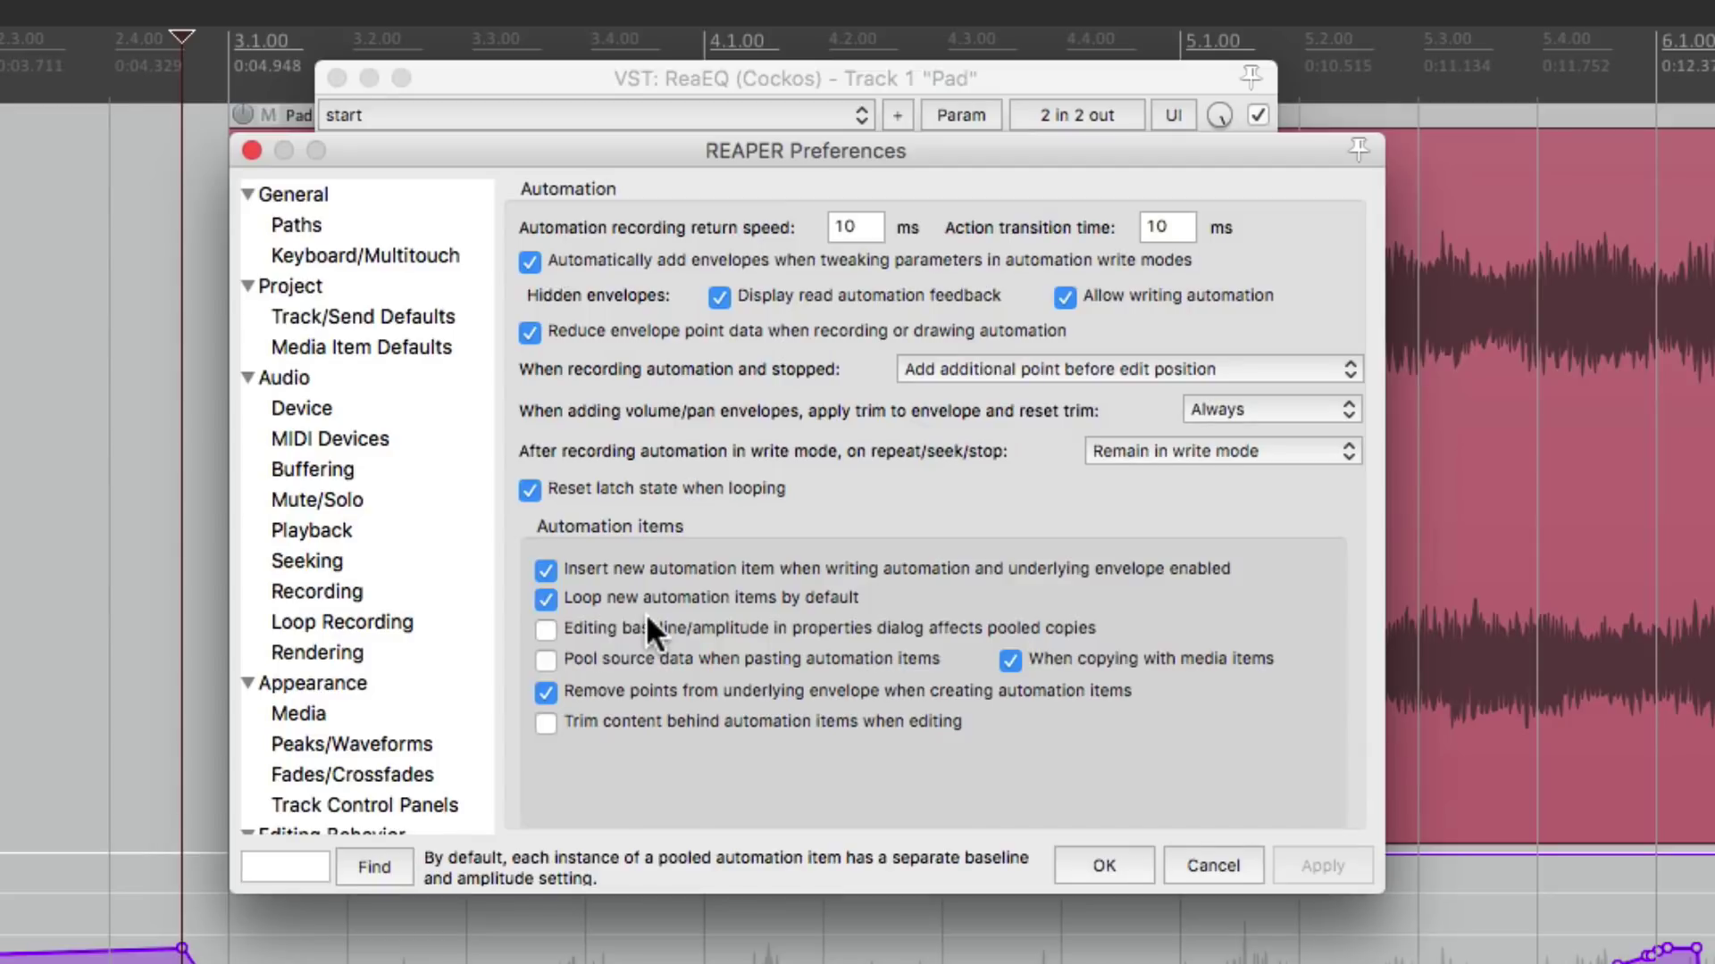
- Disable 'Loop new automation items by default' in the automation preferences
mouse_move(619, 599)
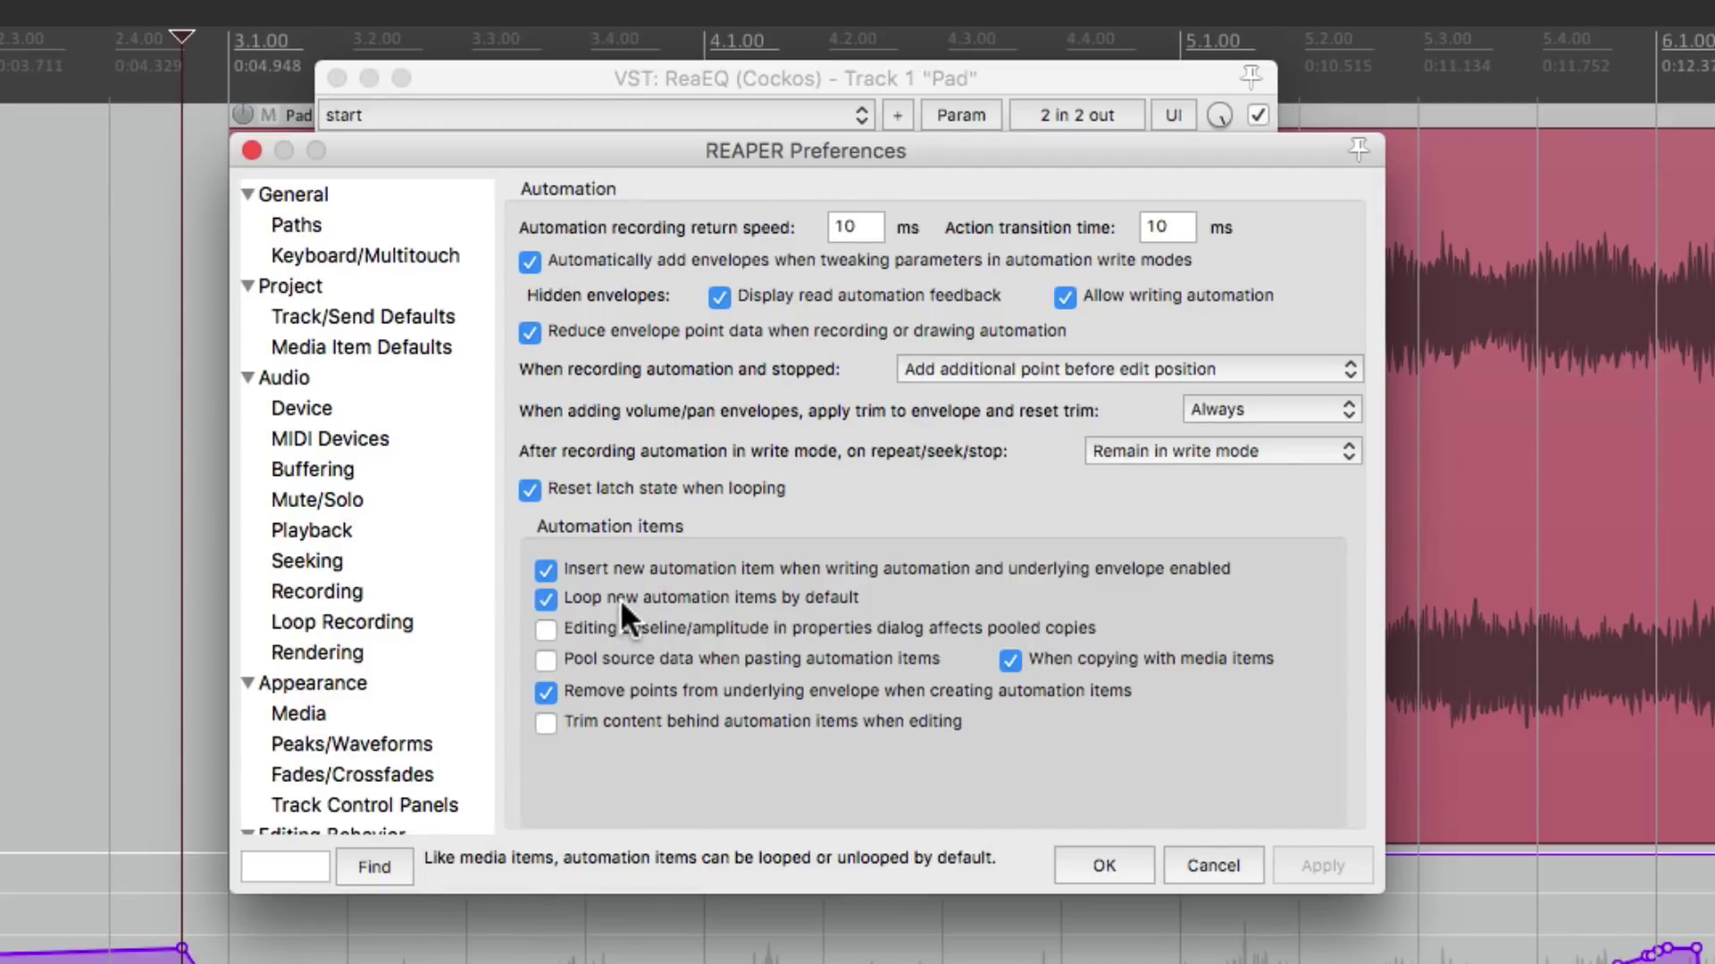
click(544, 598)
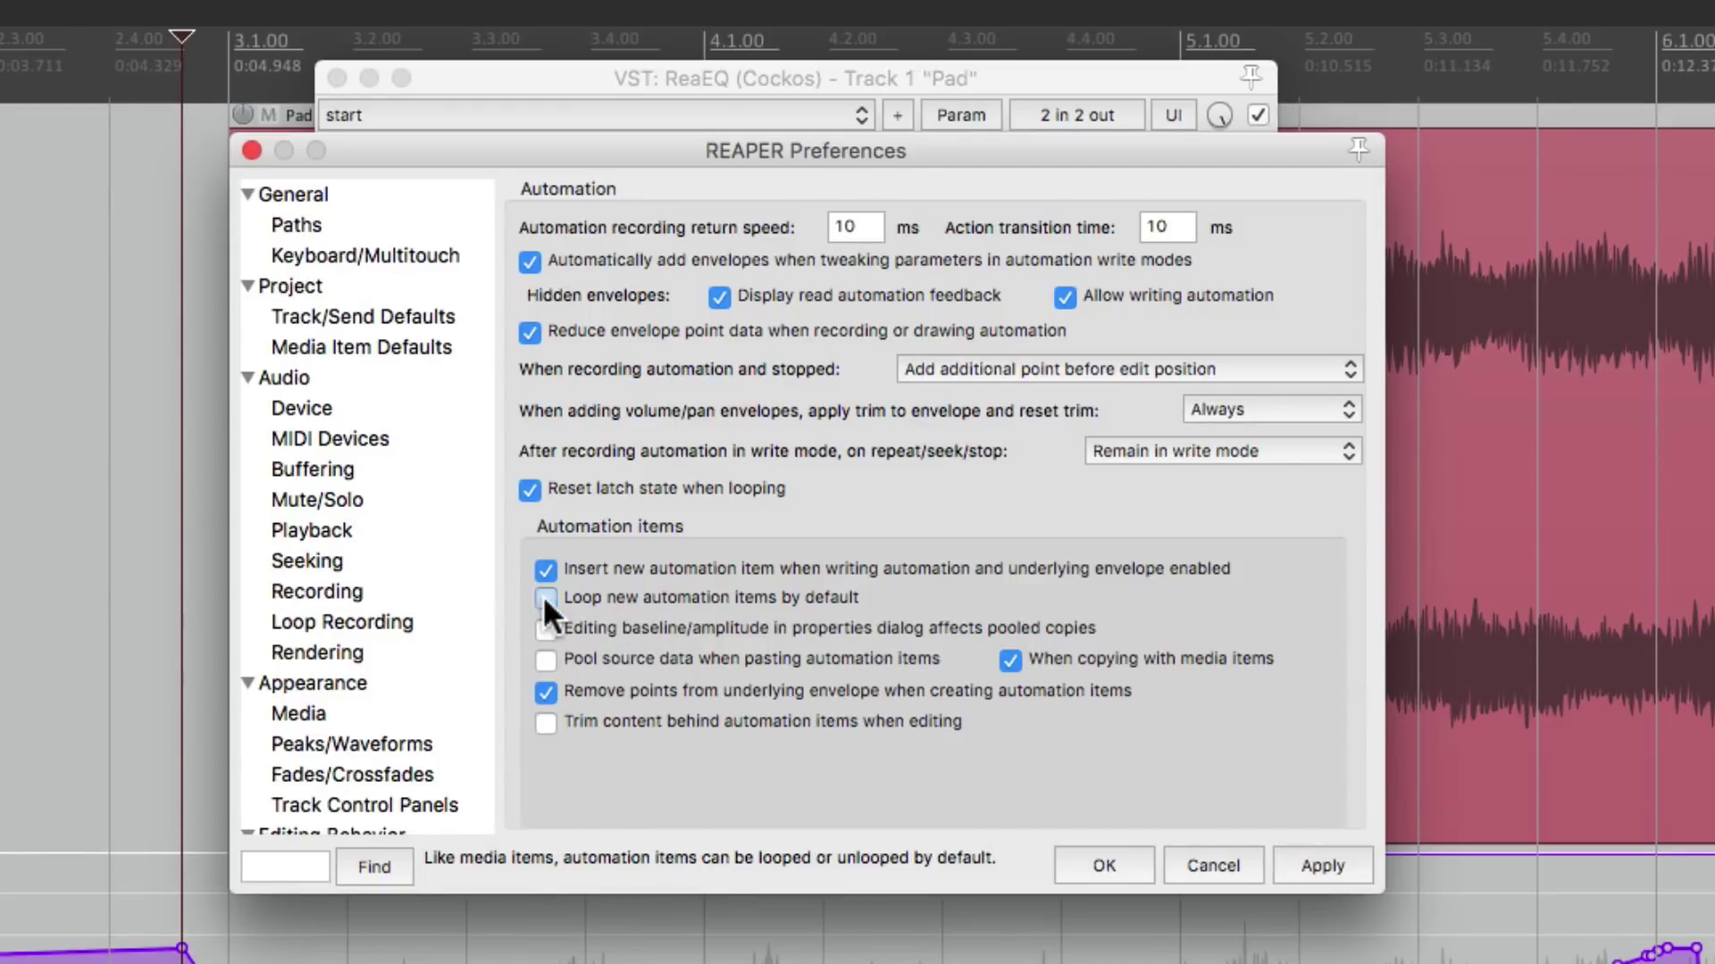
click(1104, 864)
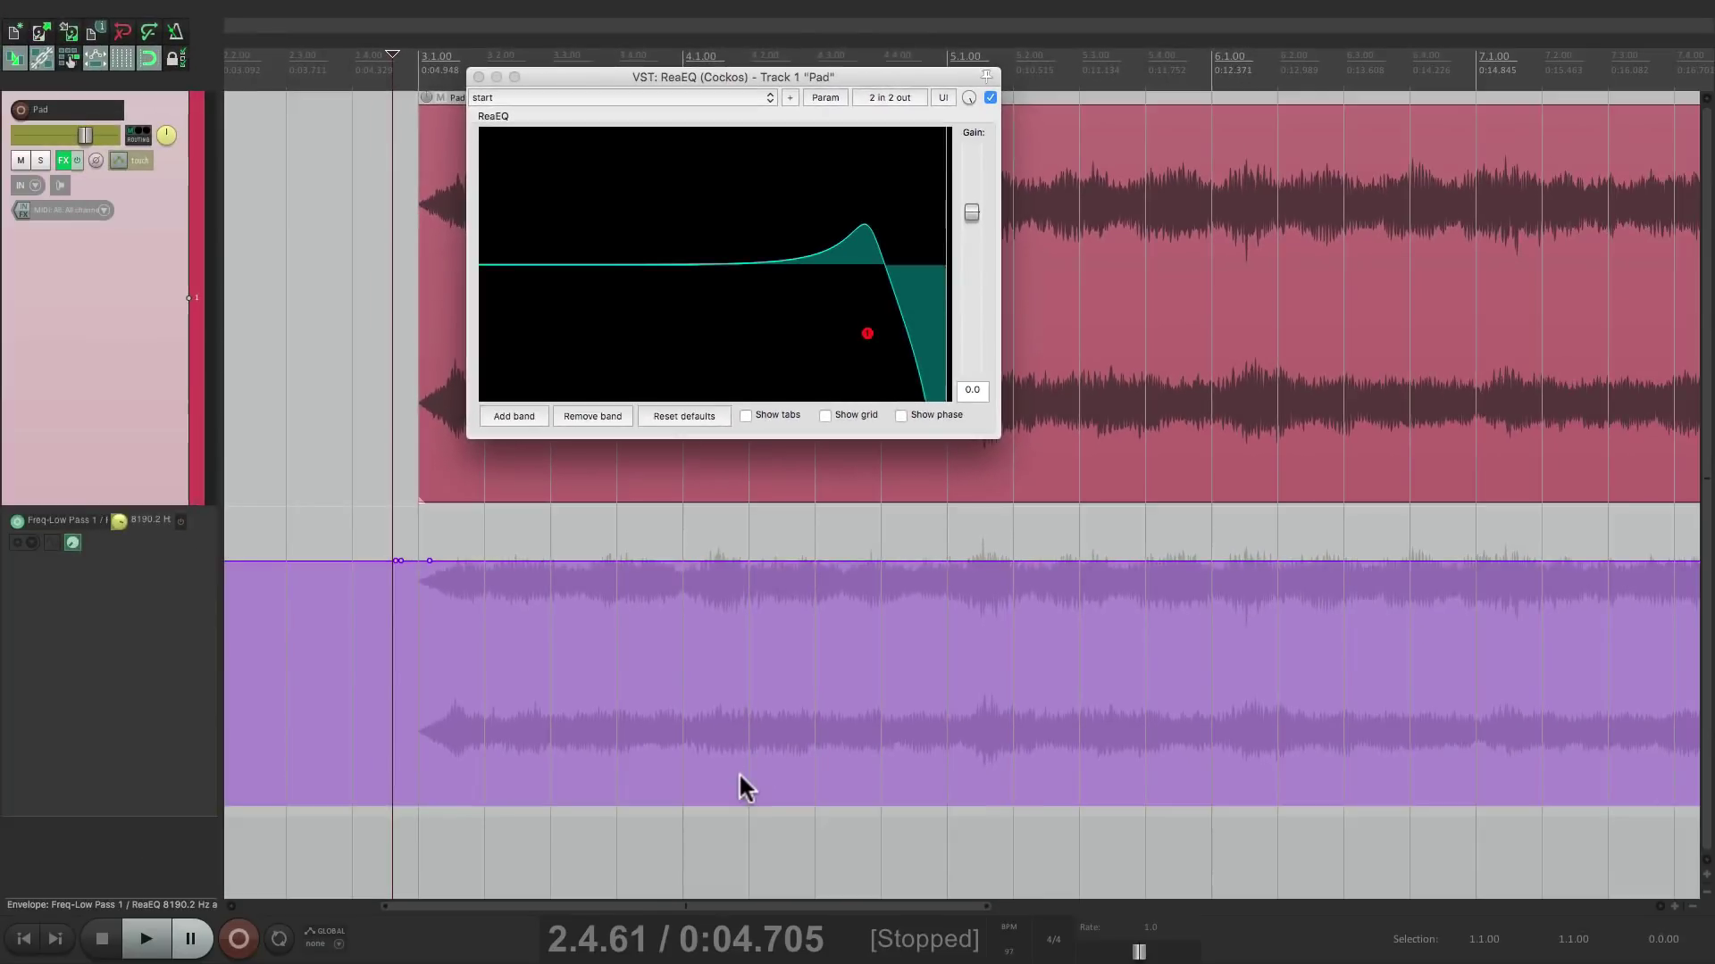
- Record a downward low-pass sweep and extend the new item at both ends with flat sections
key(space)
mouse_move(867, 330)
mouse_down()
mouse_move(541, 368)
mouse_move(597, 344)
mouse_move(880, 333)
mouse_move(643, 338)
mouse_up()
key(space)
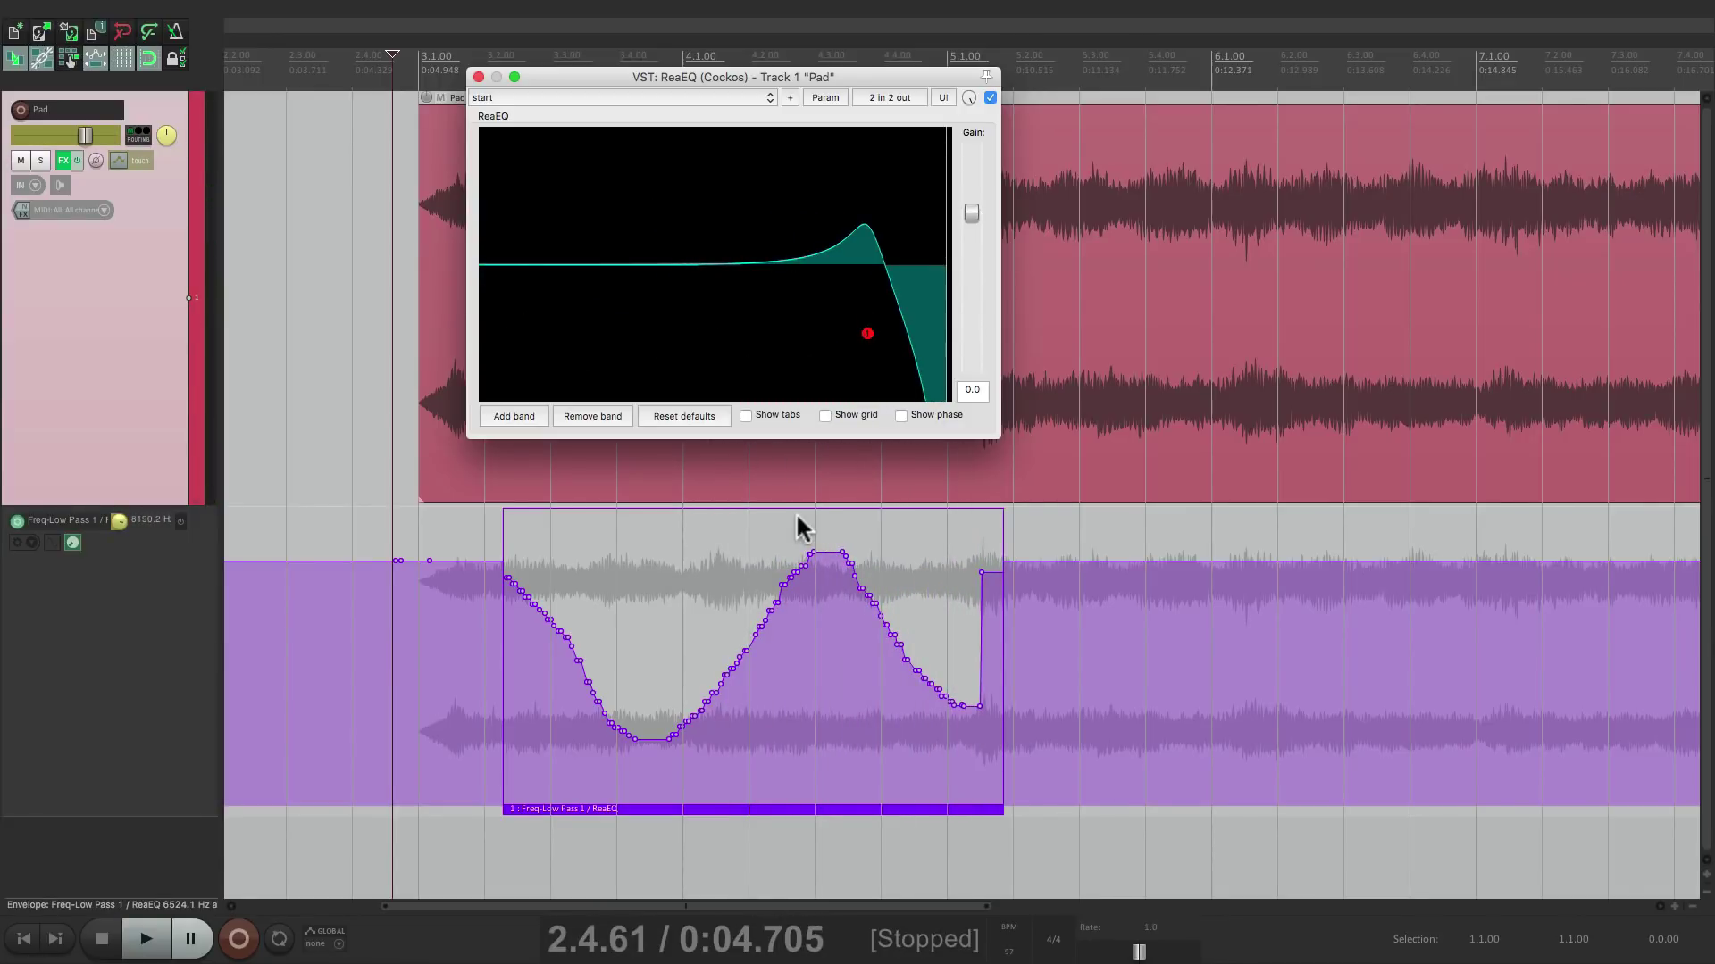
drag(1001, 804, 1211, 786)
drag(500, 813, 419, 811)
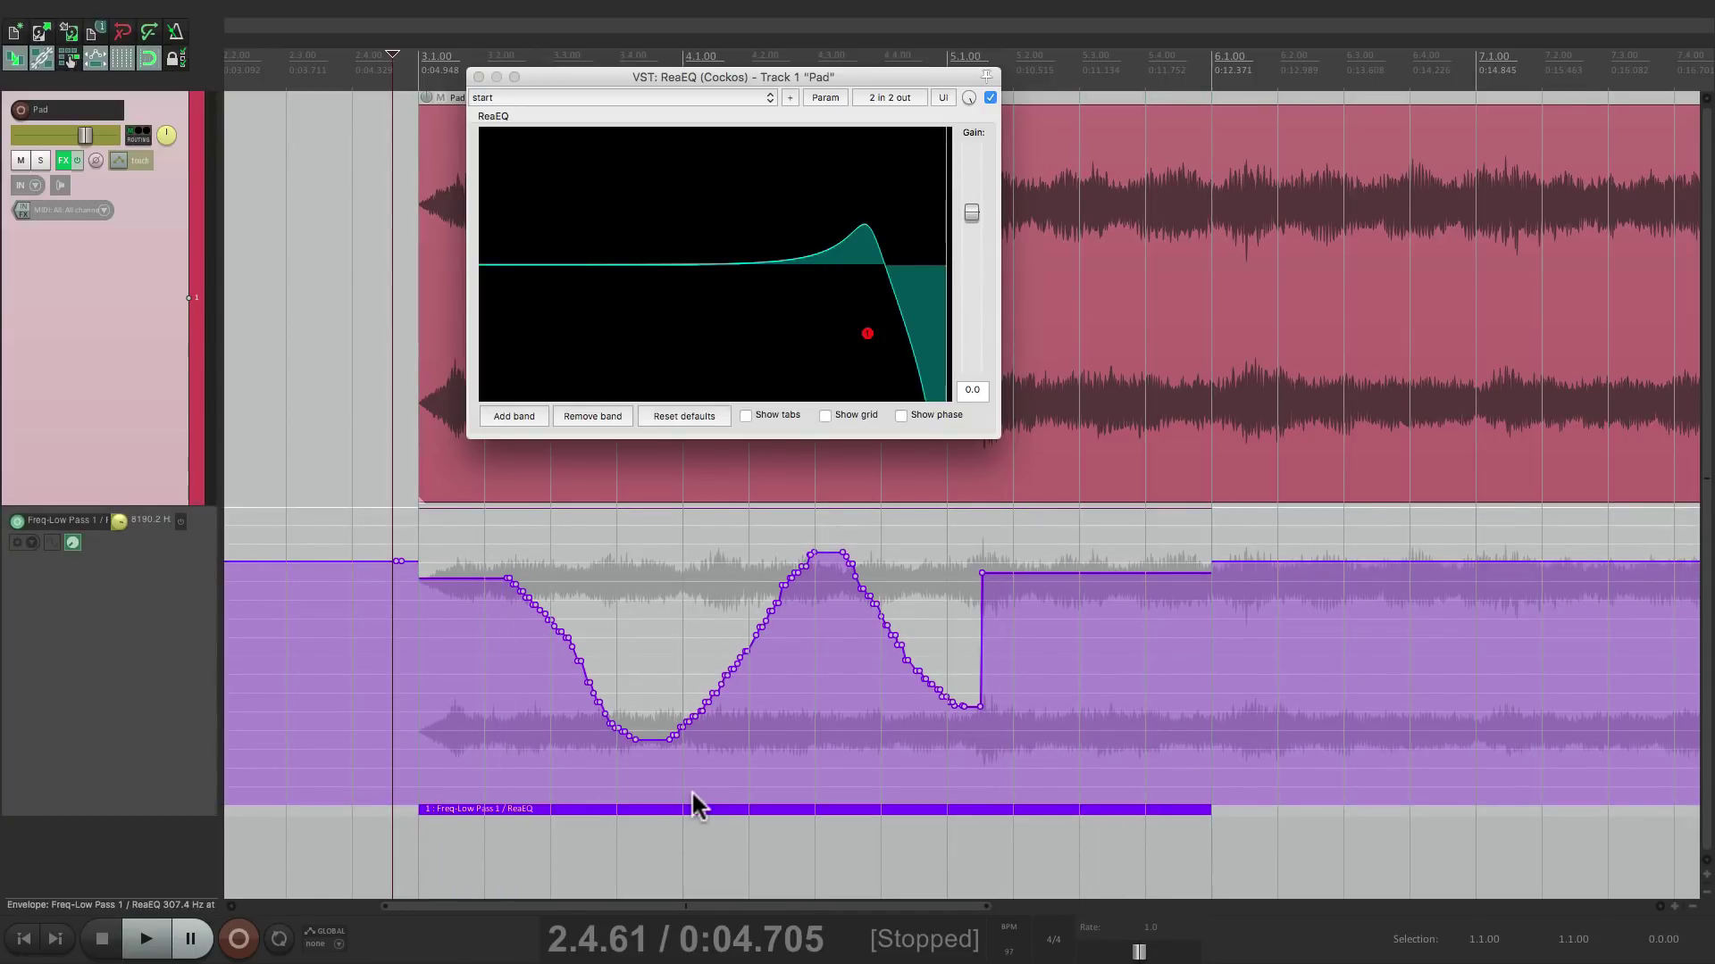
key(super+comma)
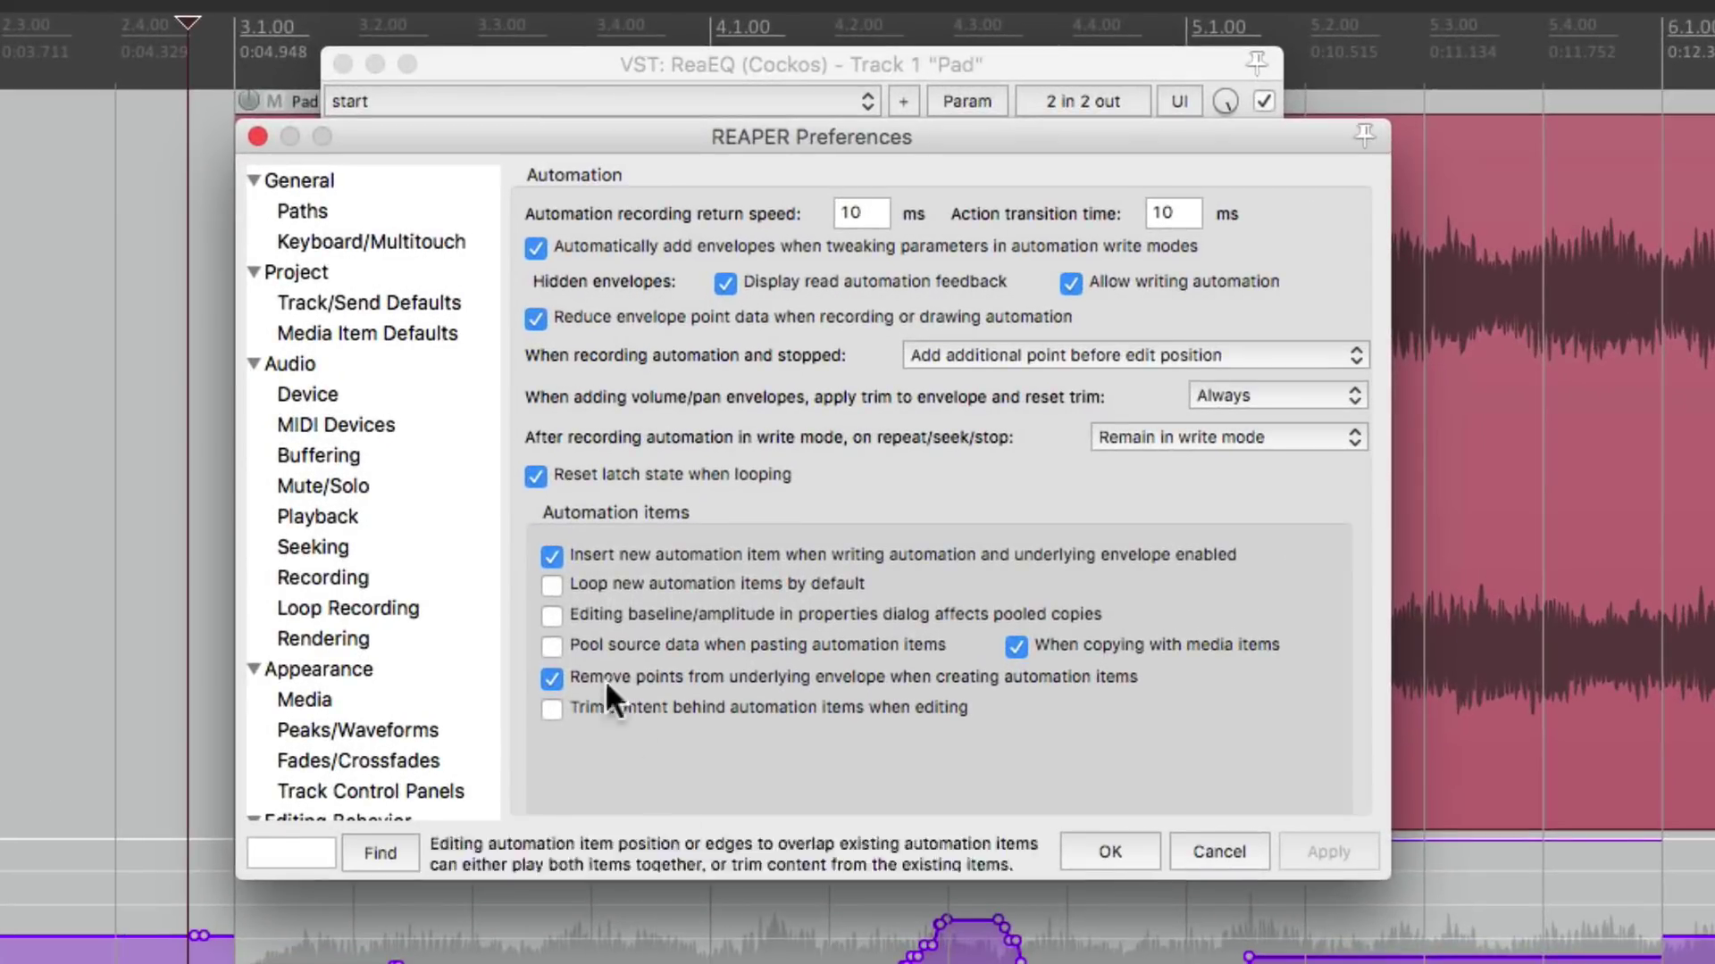
- Re-enable looping for new automation items, then resize the item from its right edge
click(546, 586)
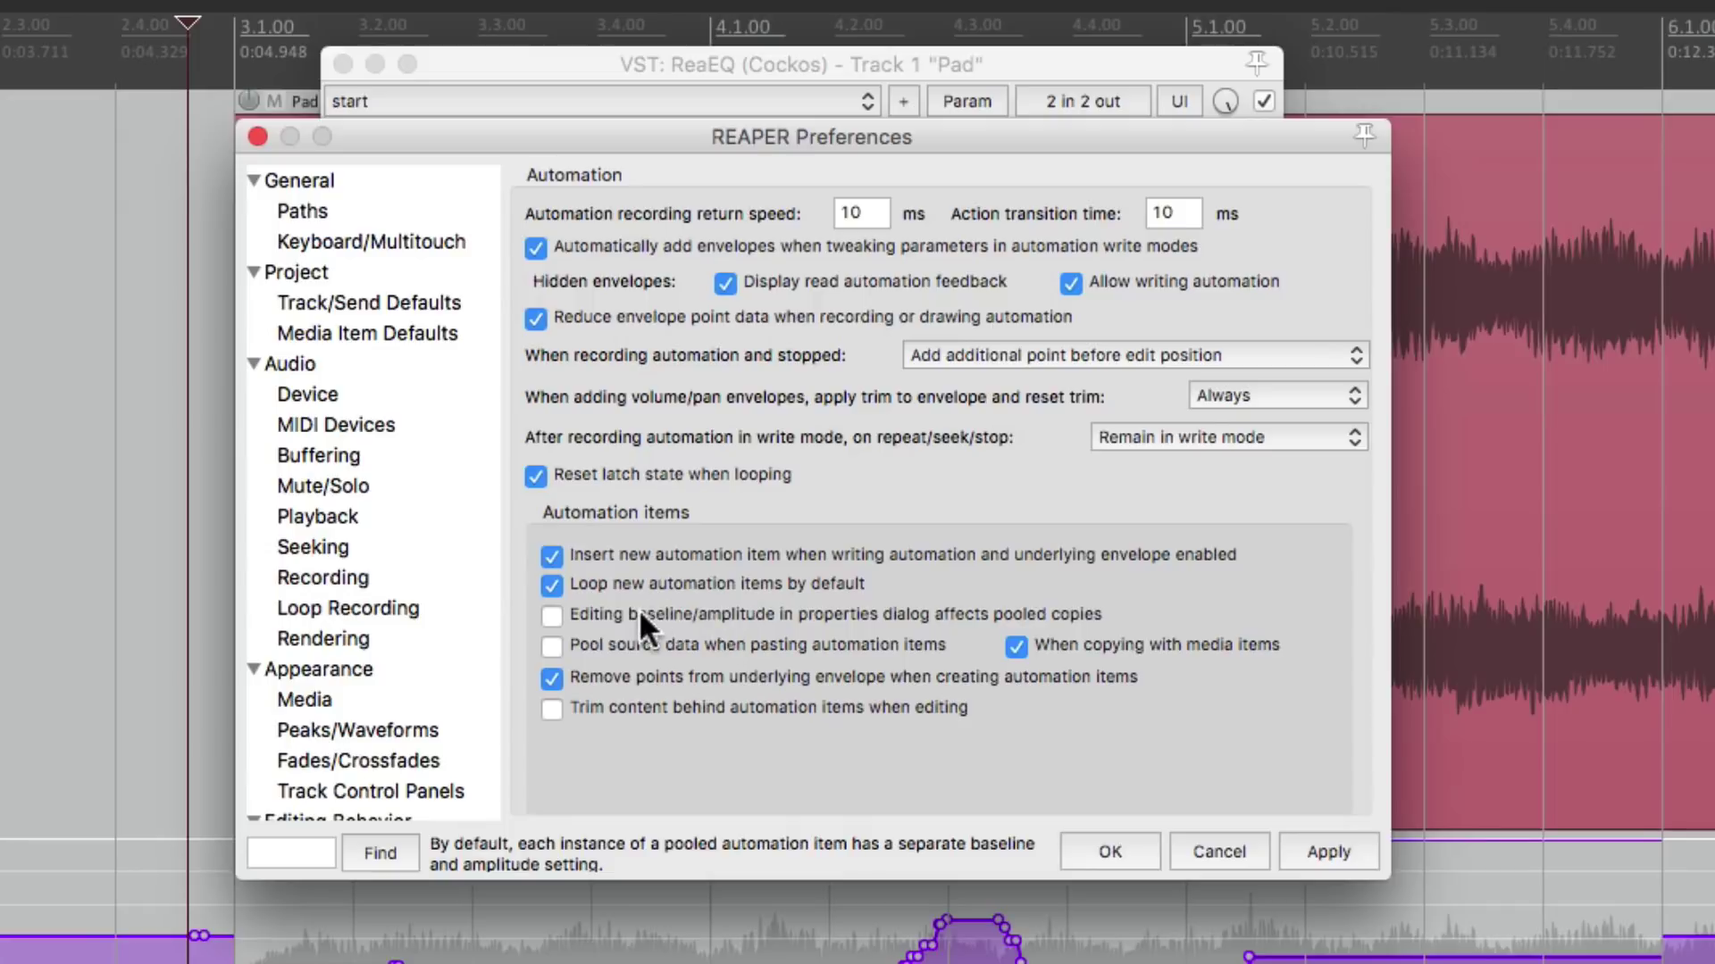
click(1121, 851)
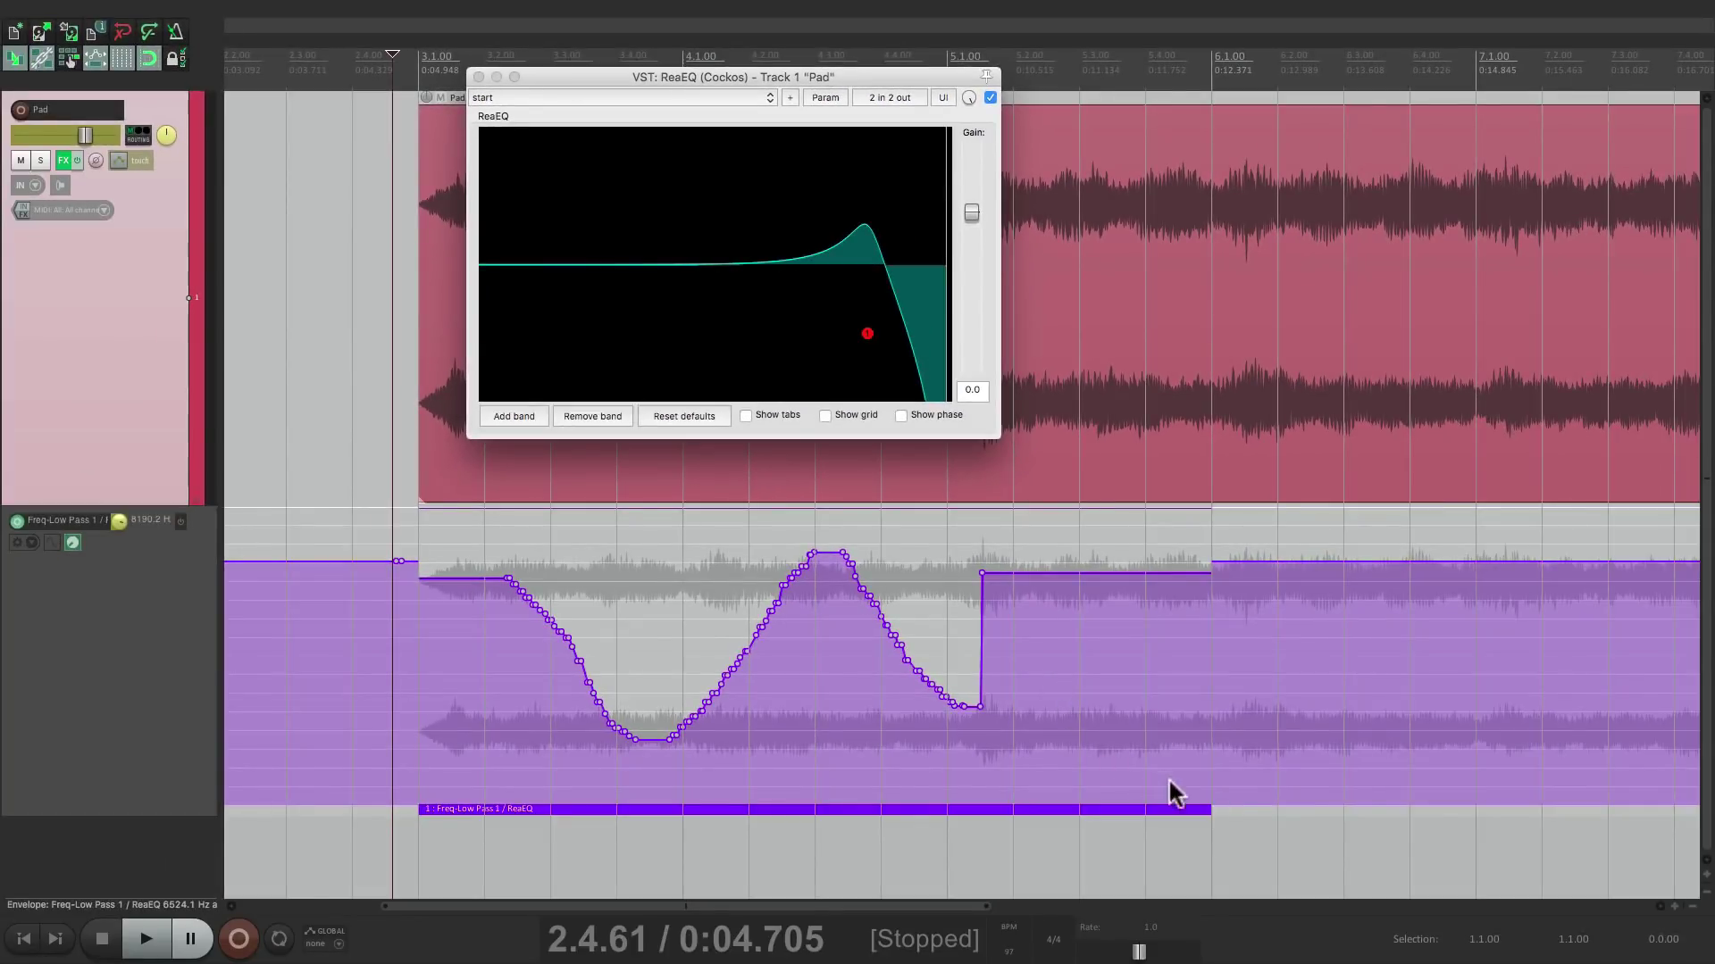
drag(1207, 810, 1638, 815)
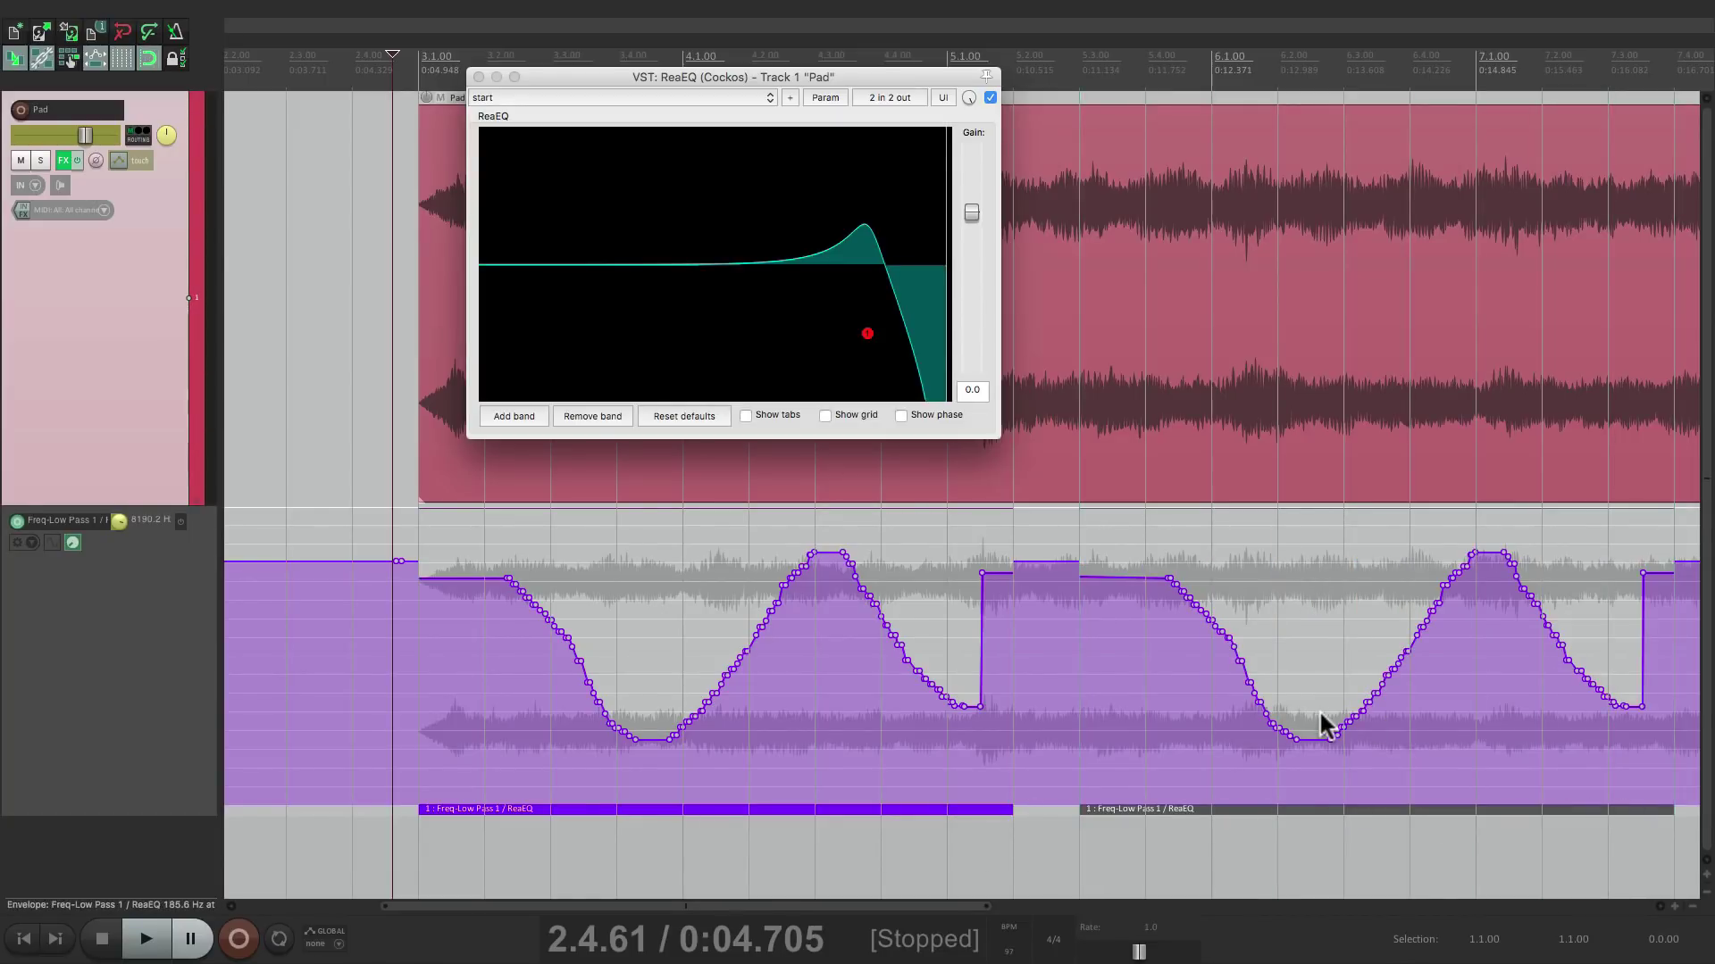
- Set the item's baseline to -30 and amplitude to 112, with 'affects pooled copies' toggled off
double_click(625, 809)
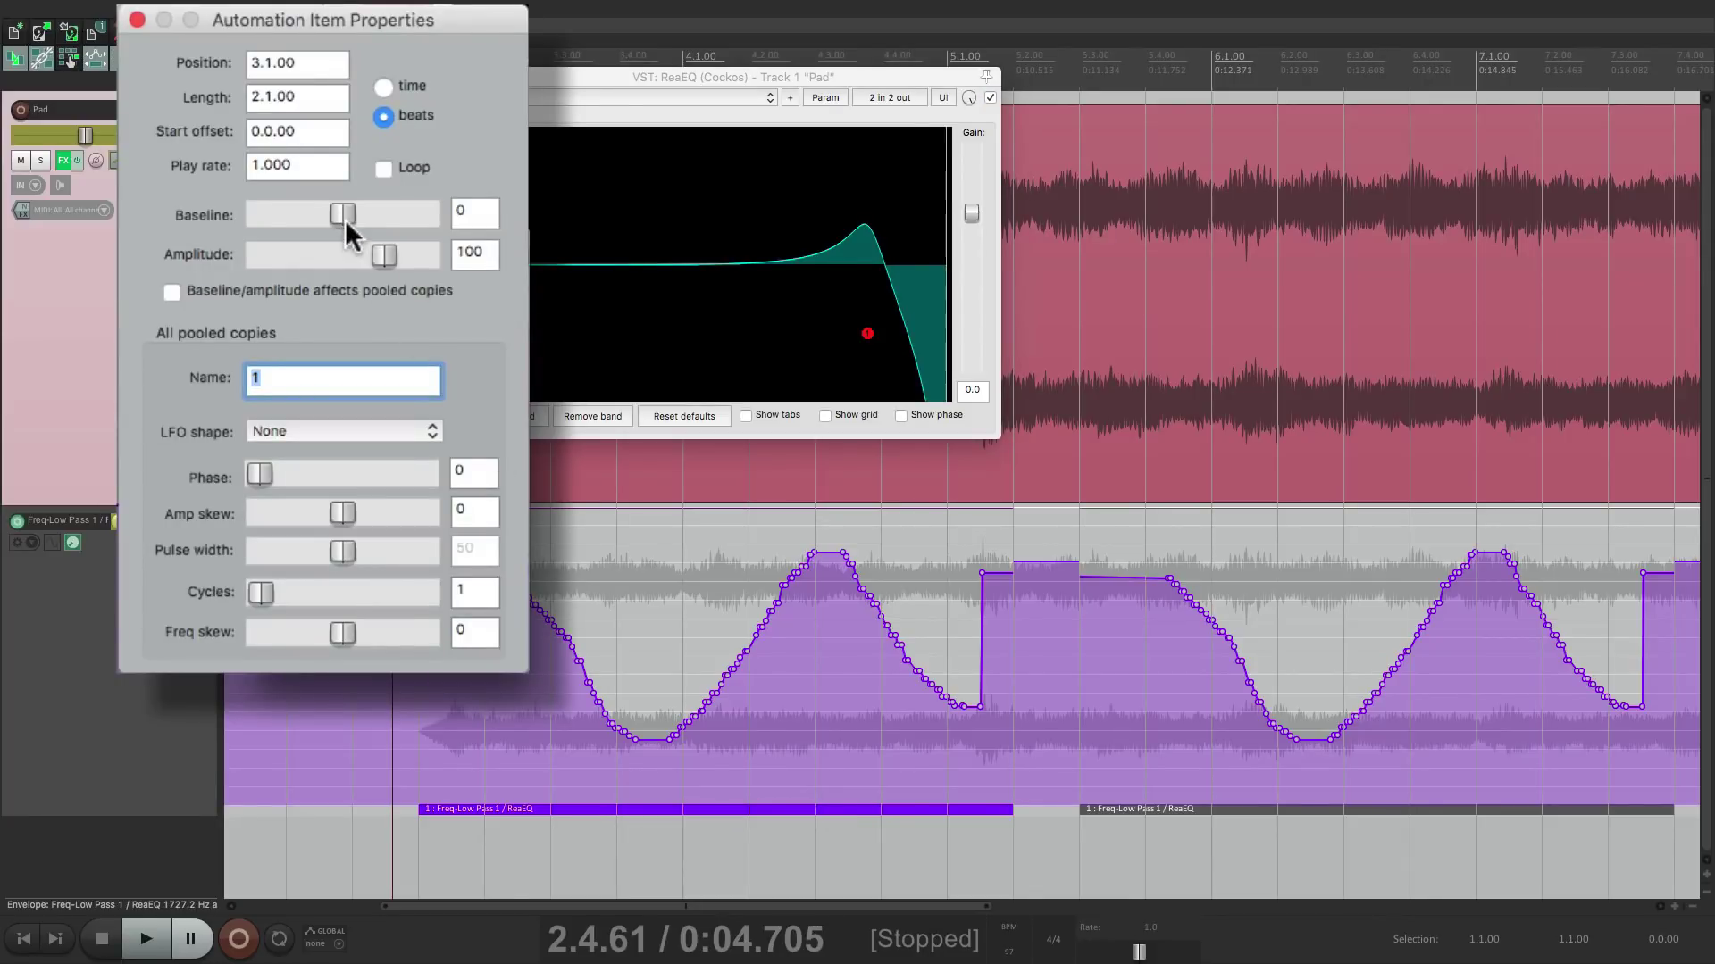
drag(343, 216, 386, 255)
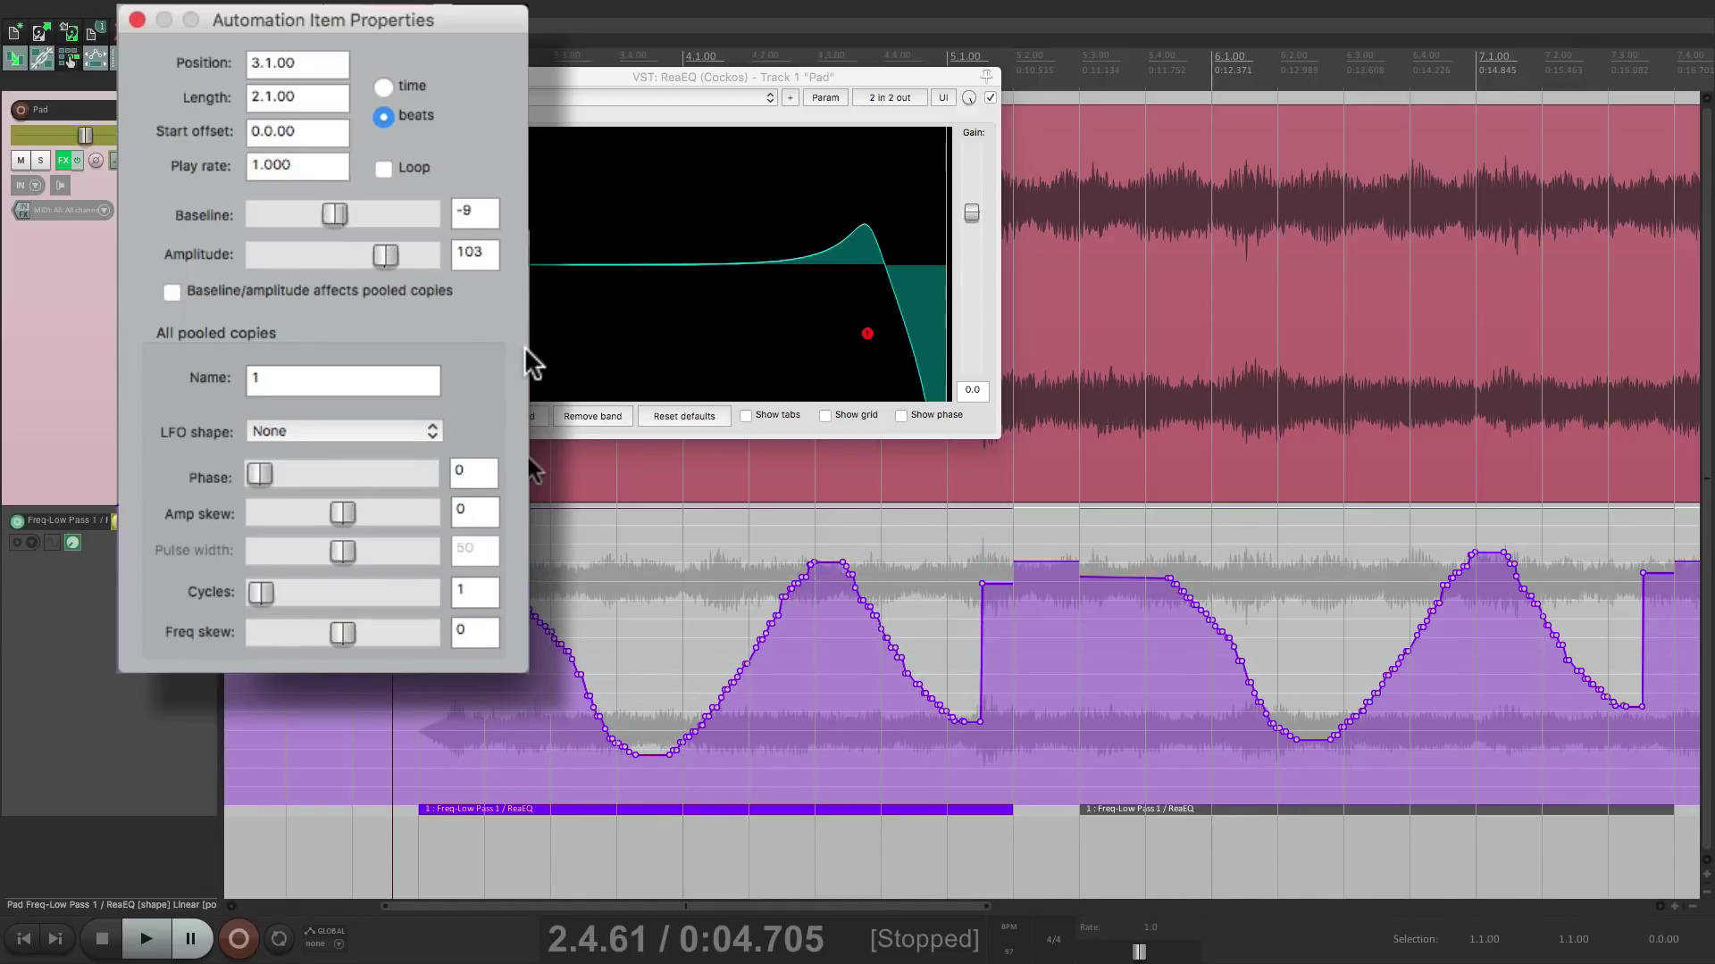
click(173, 292)
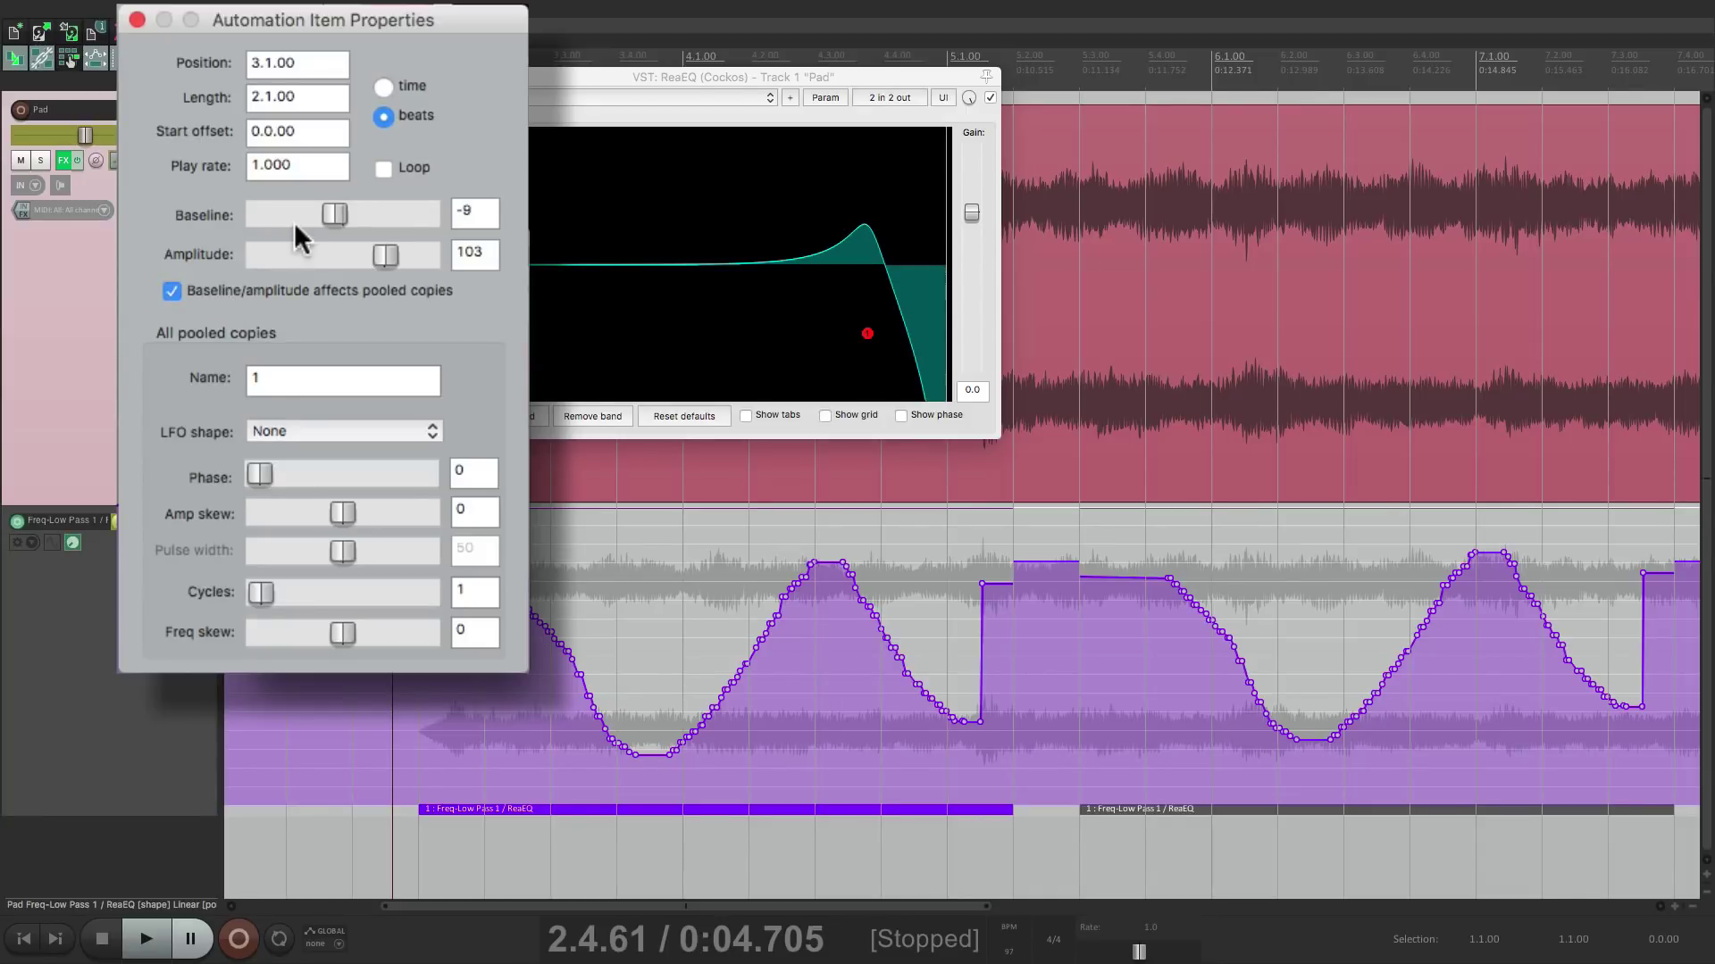
drag(336, 215, 386, 253)
click(176, 291)
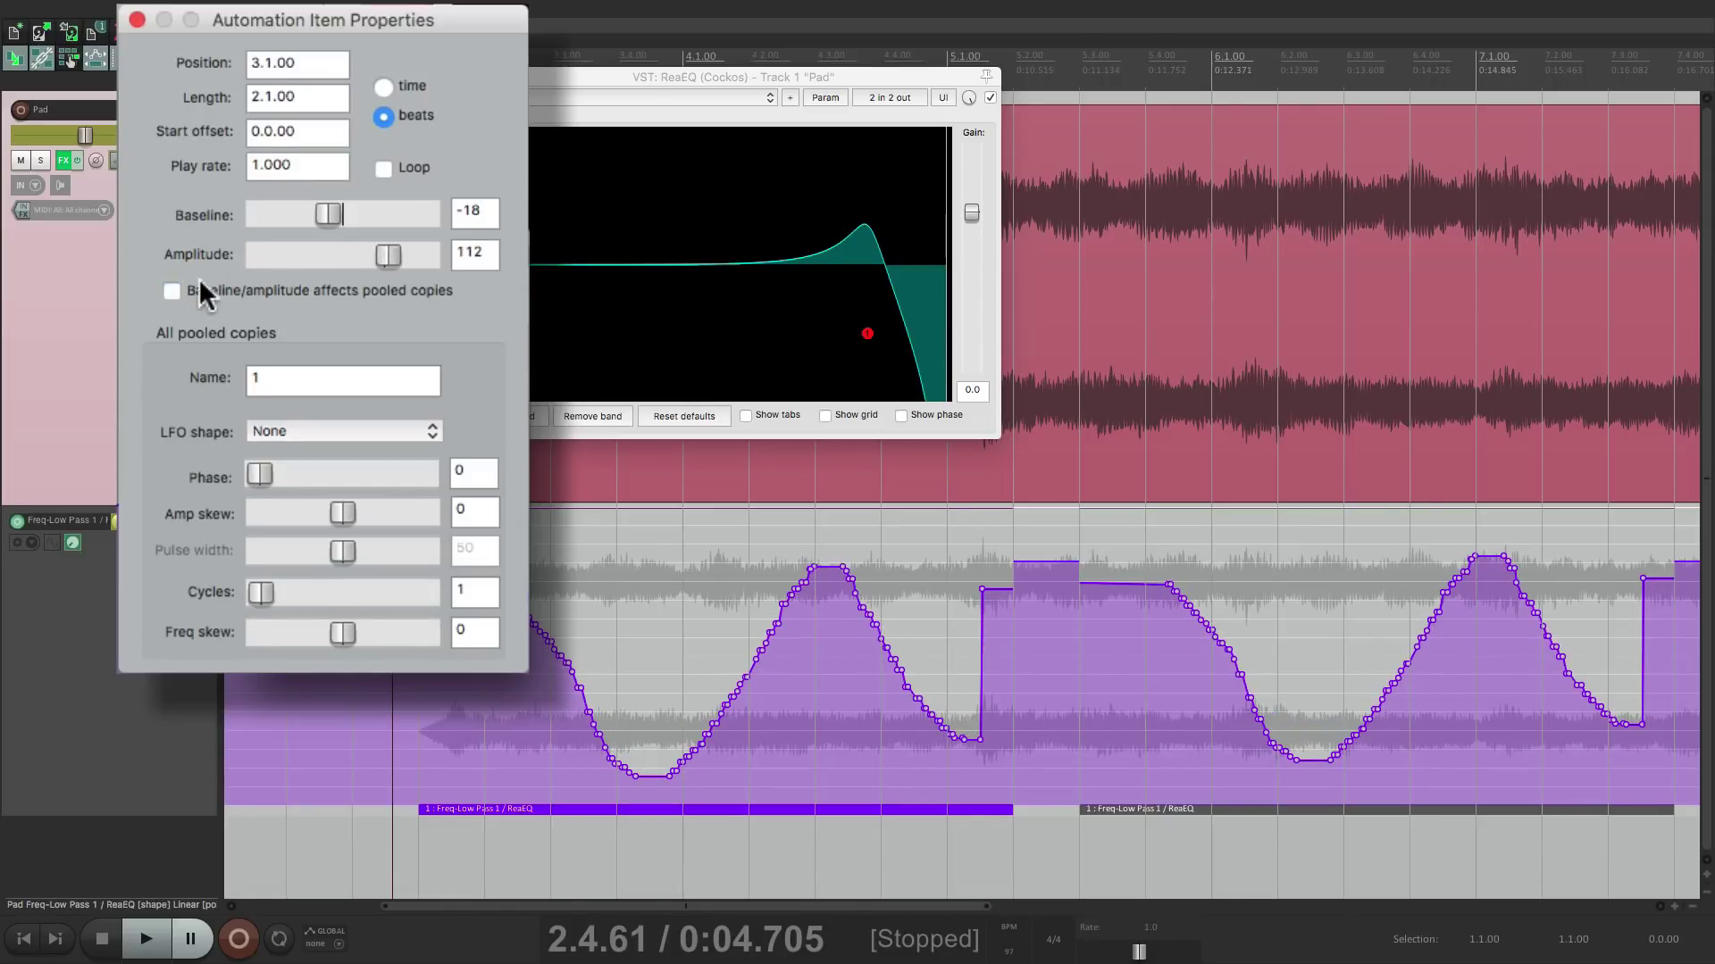
mouse_move(327, 216)
mouse_down()
mouse_move(278, 212)
mouse_move(319, 213)
mouse_up()
click(172, 292)
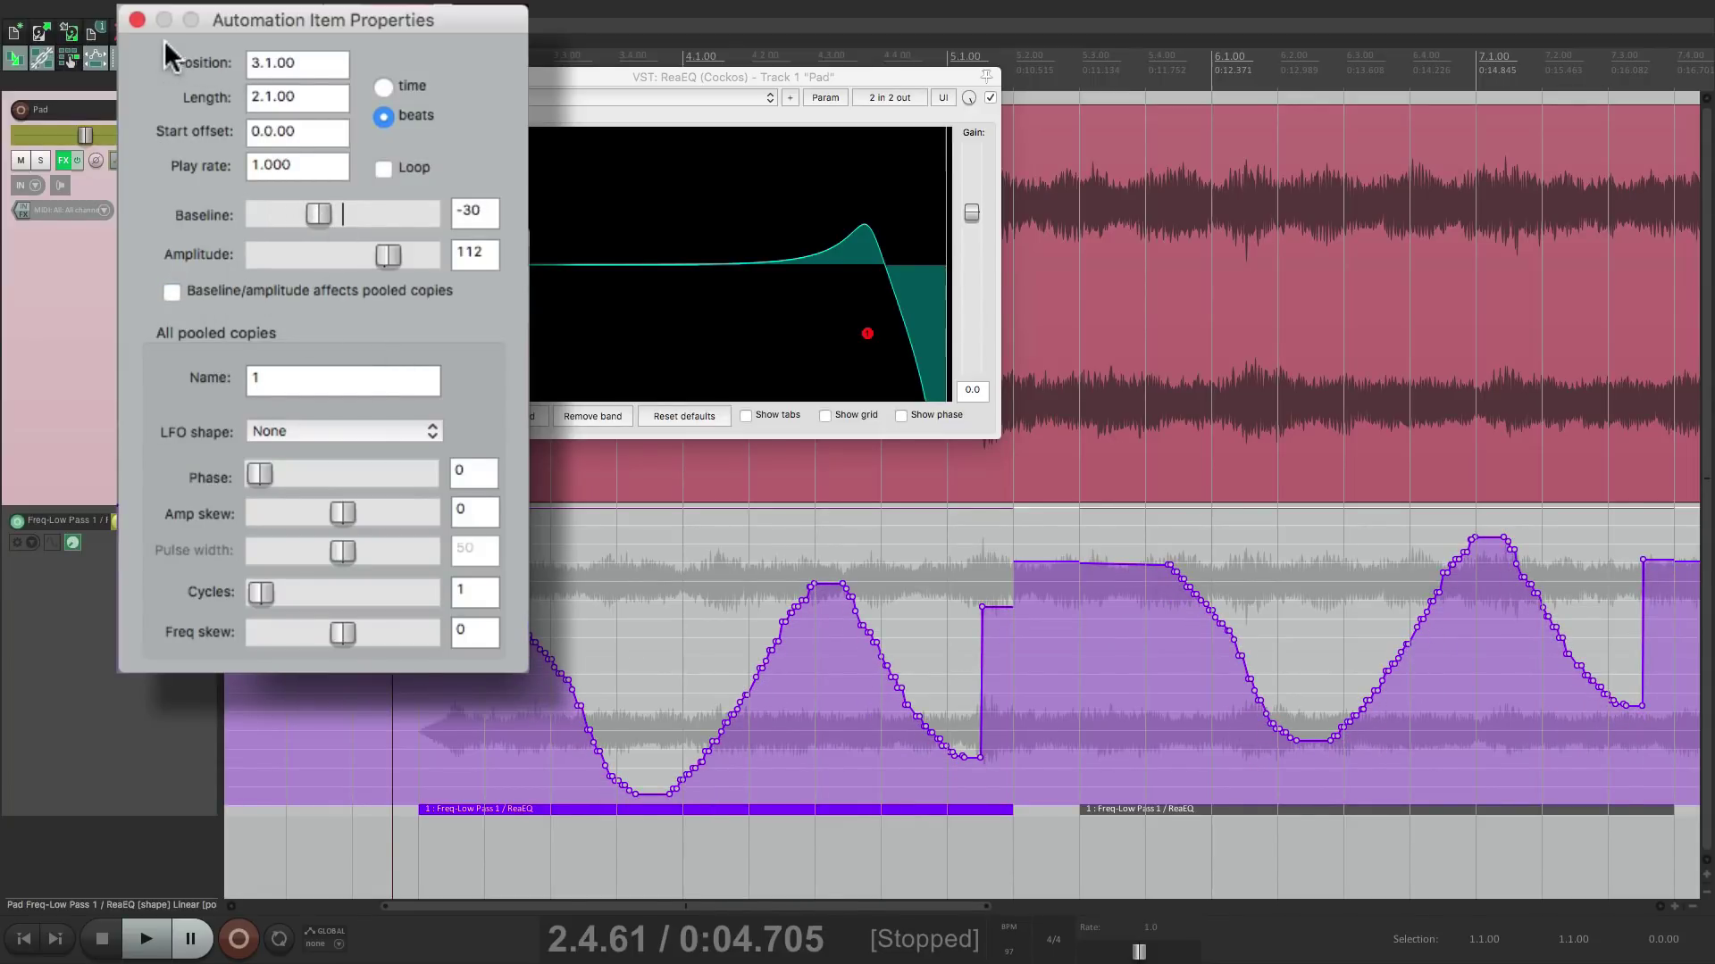
click(137, 20)
key(super+comma)
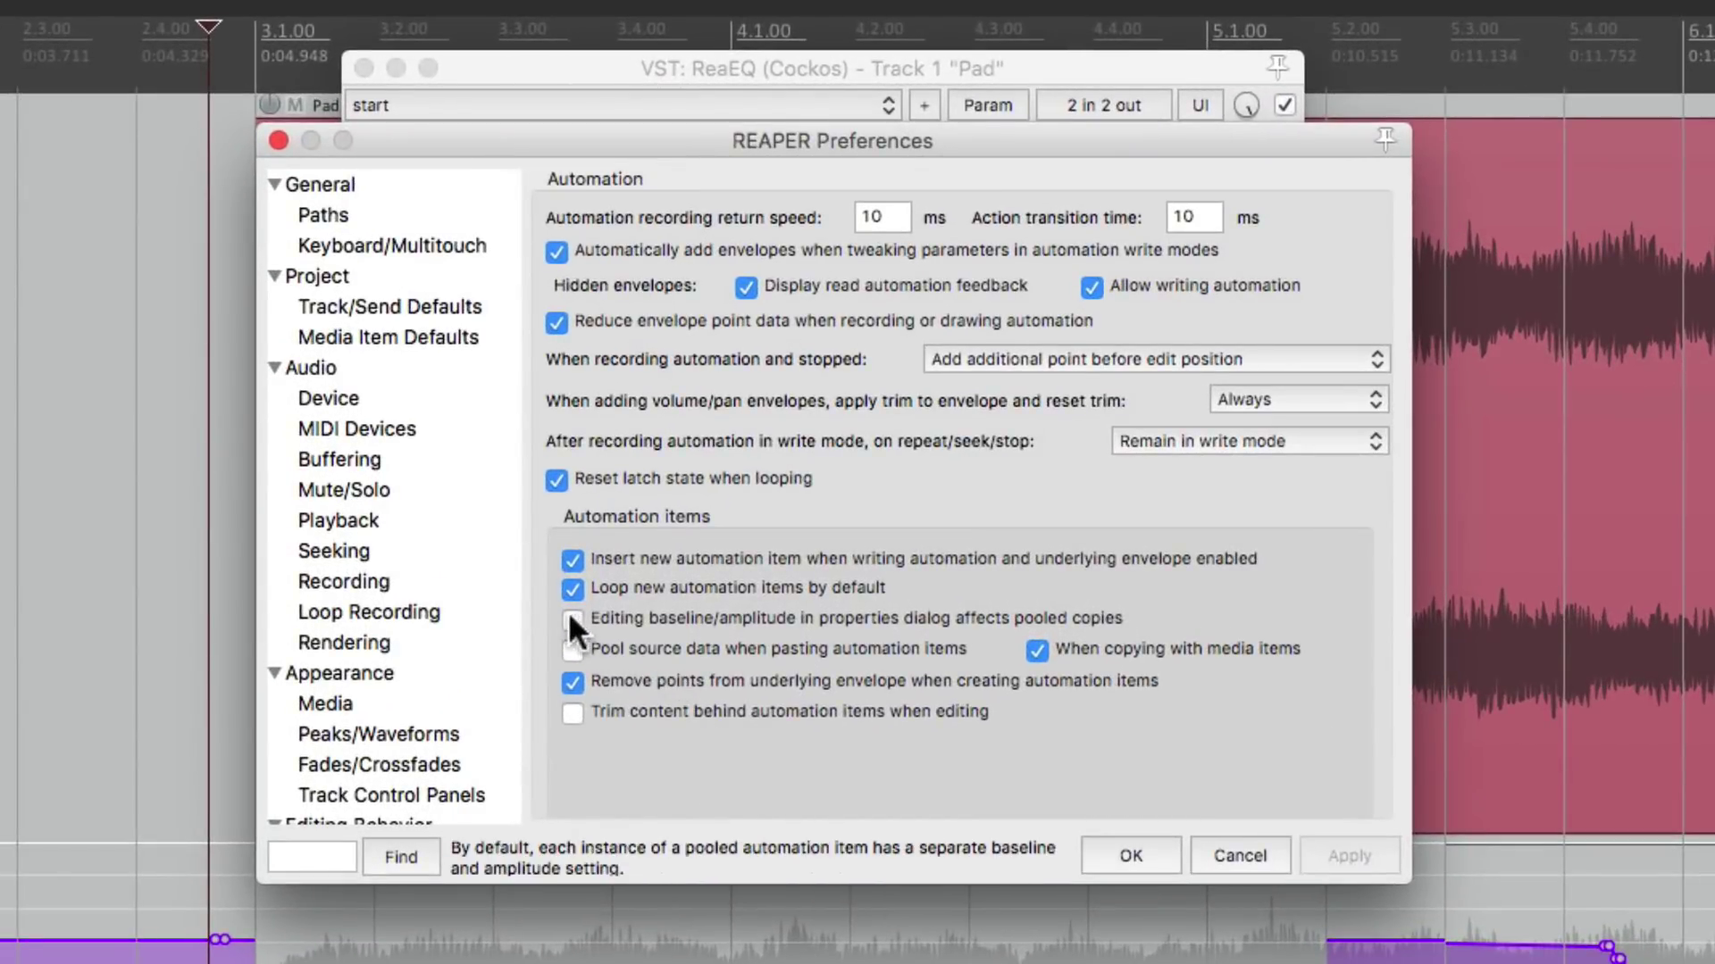
click(571, 618)
click(570, 614)
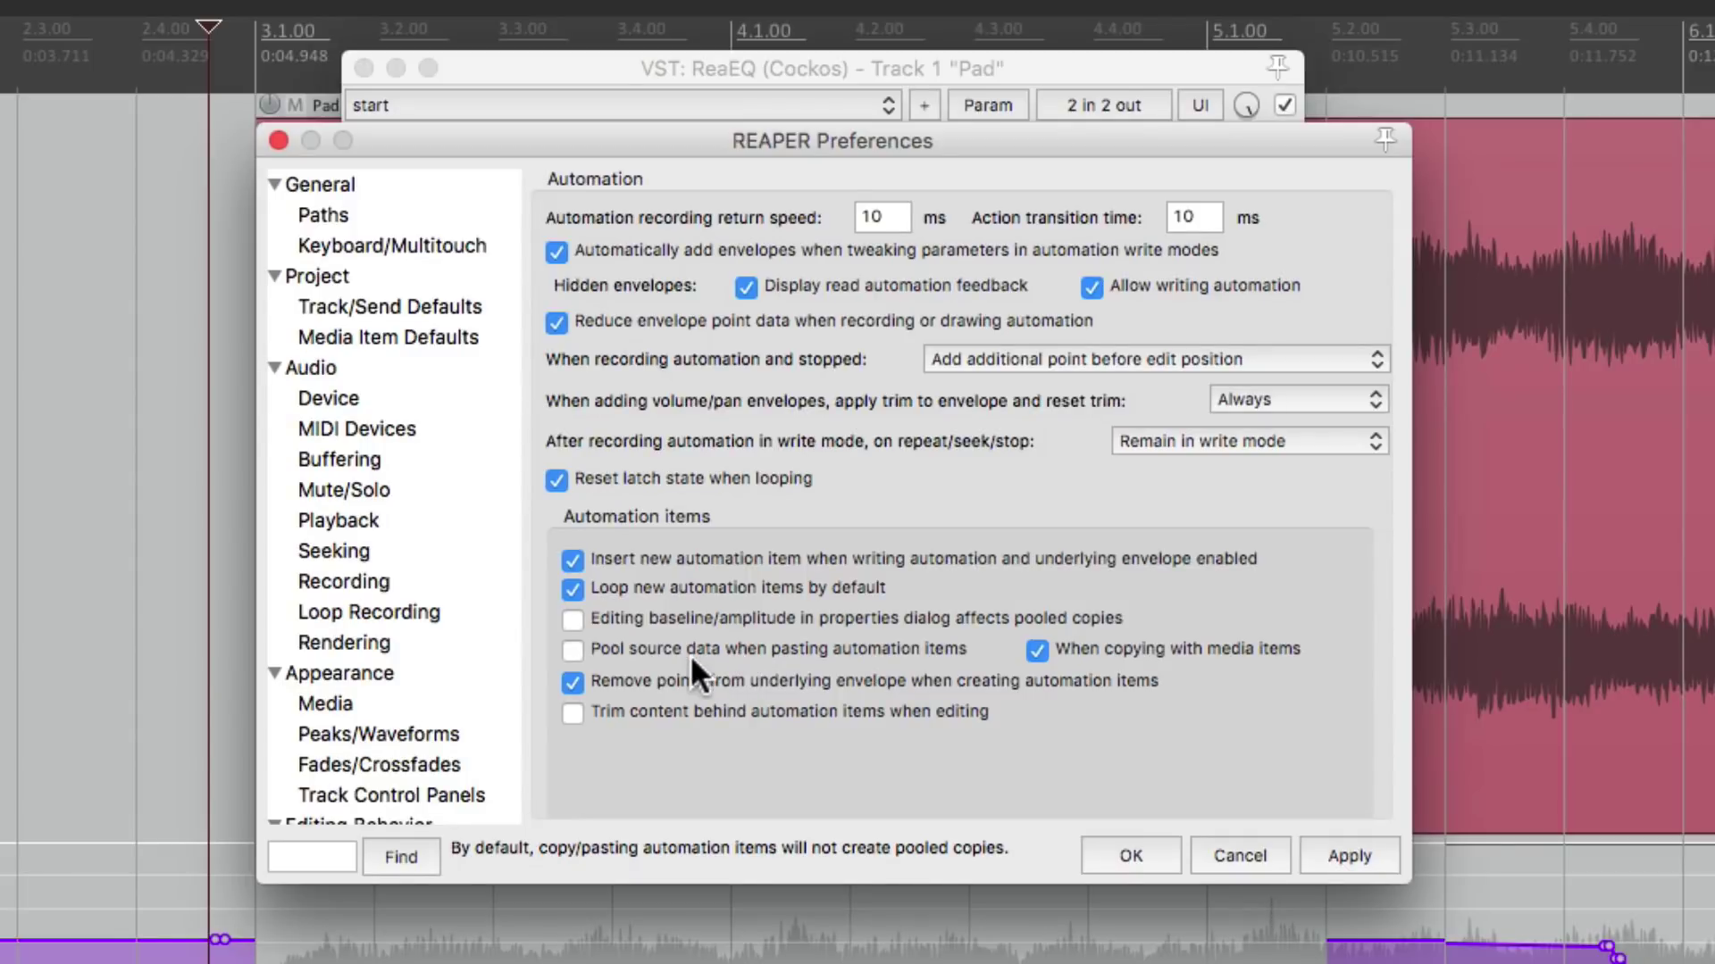
click(1105, 855)
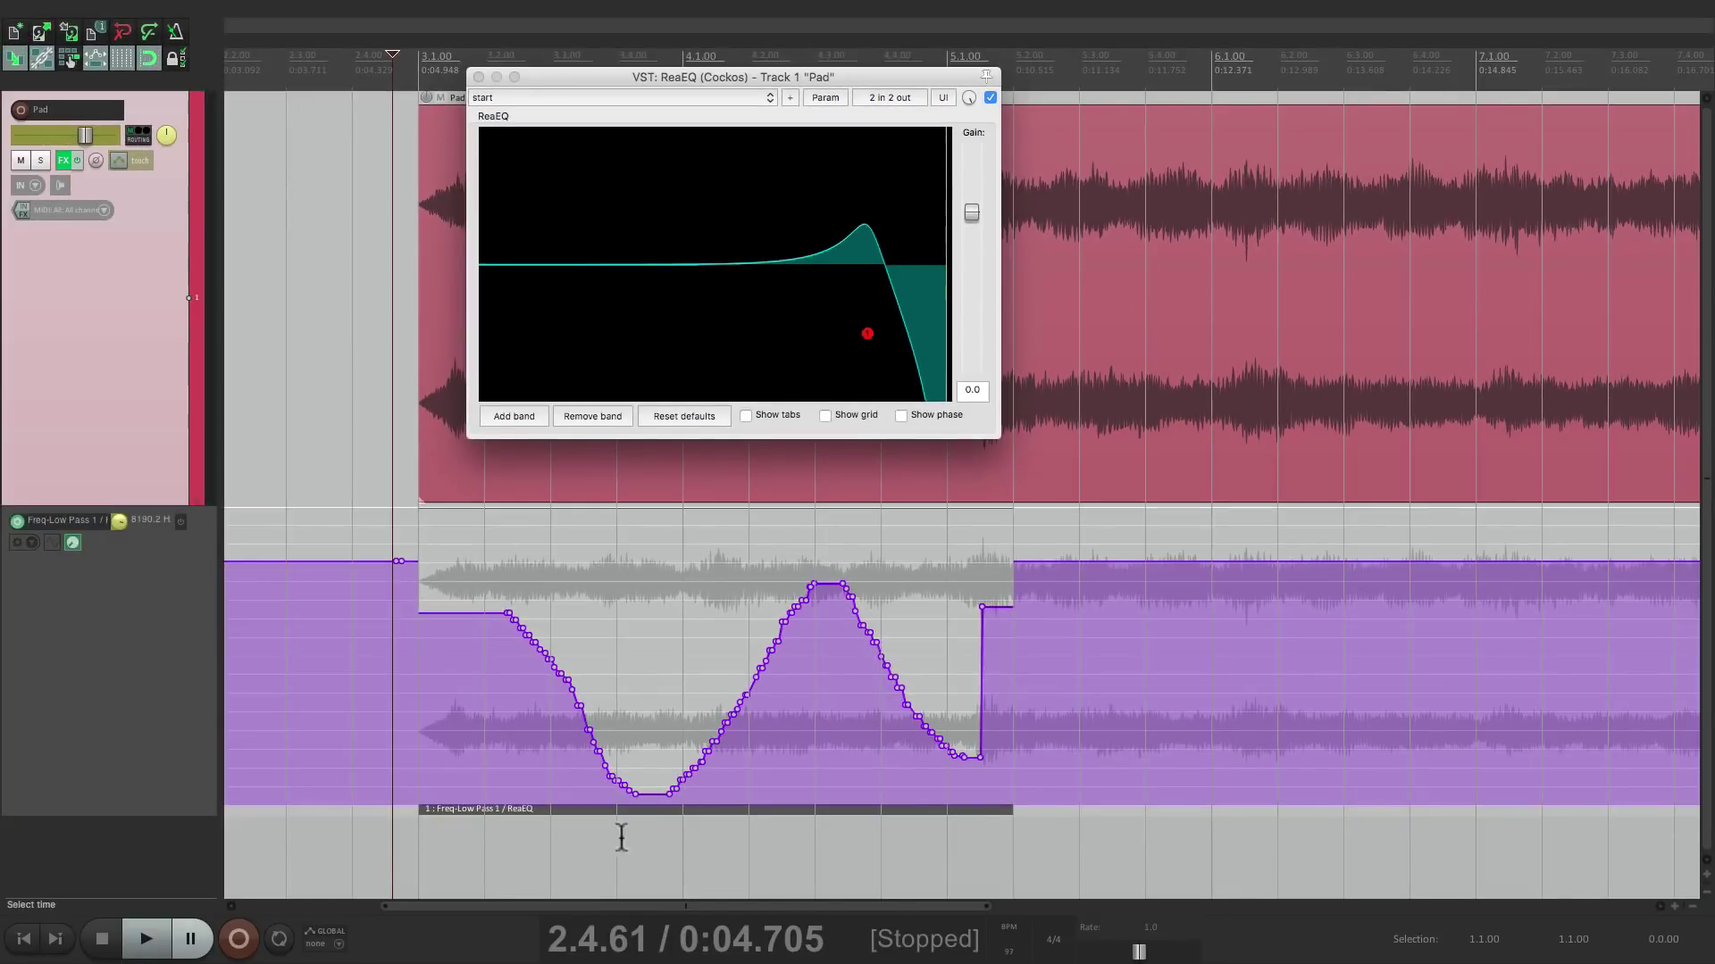
- Paste a separate copy of the automation item at 5.2.00
ctrl+click(583, 807)
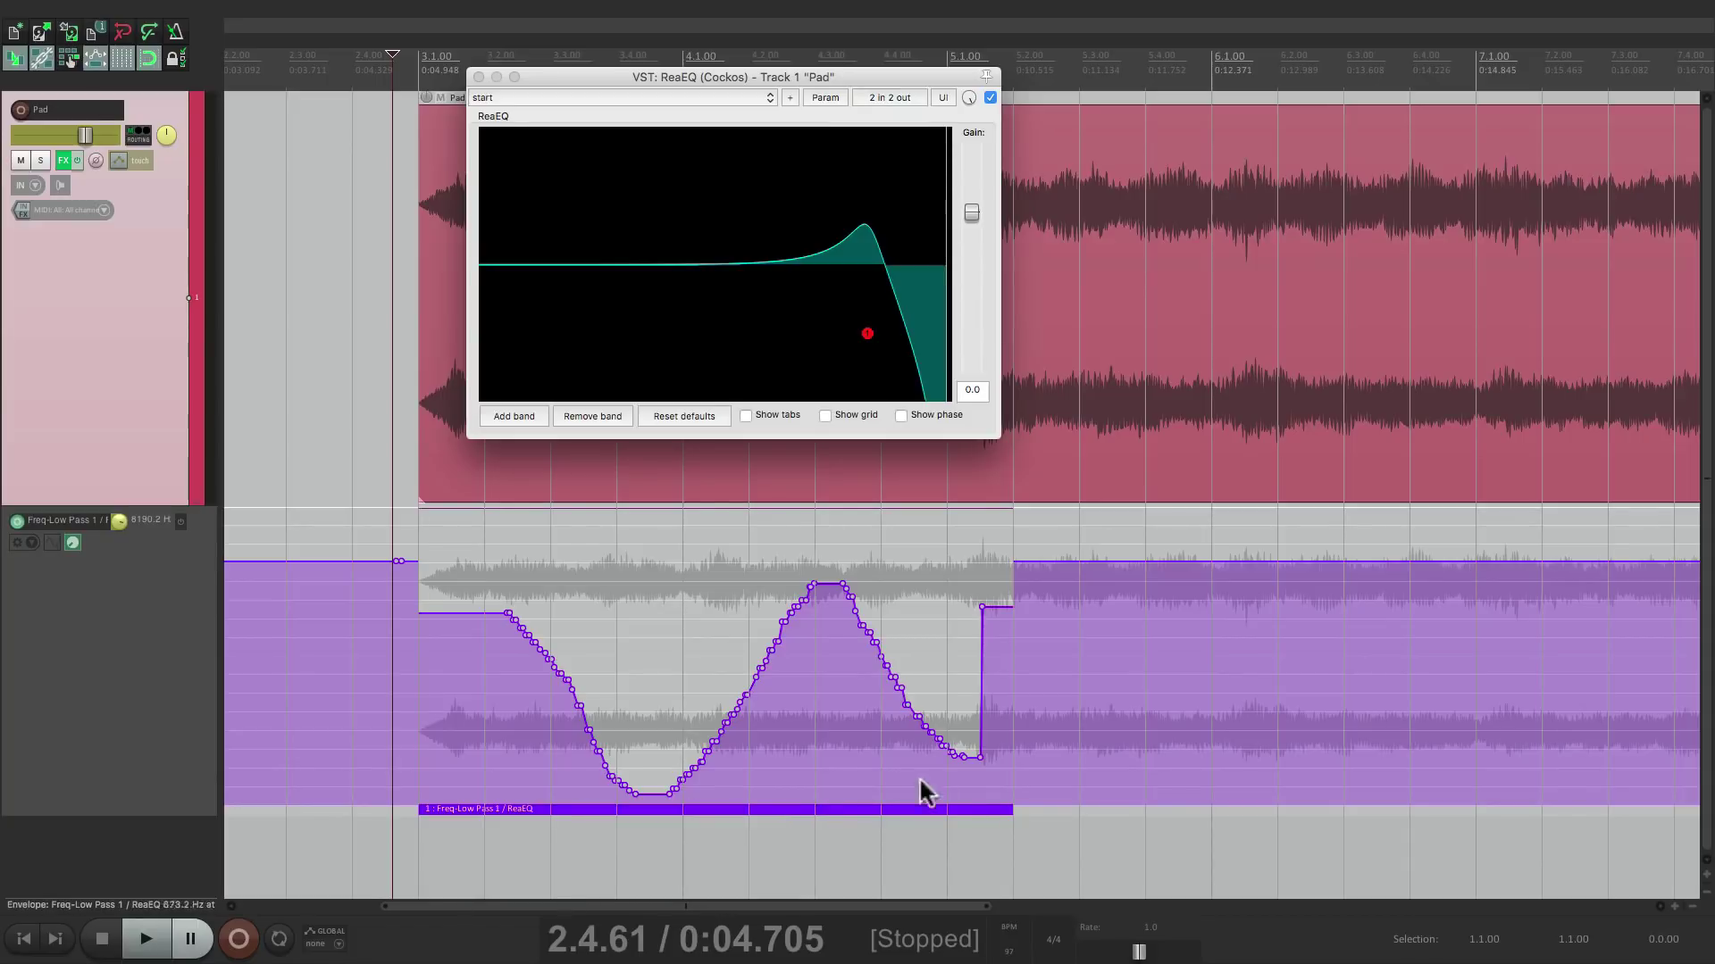
click(1043, 795)
key(ctrl+v)
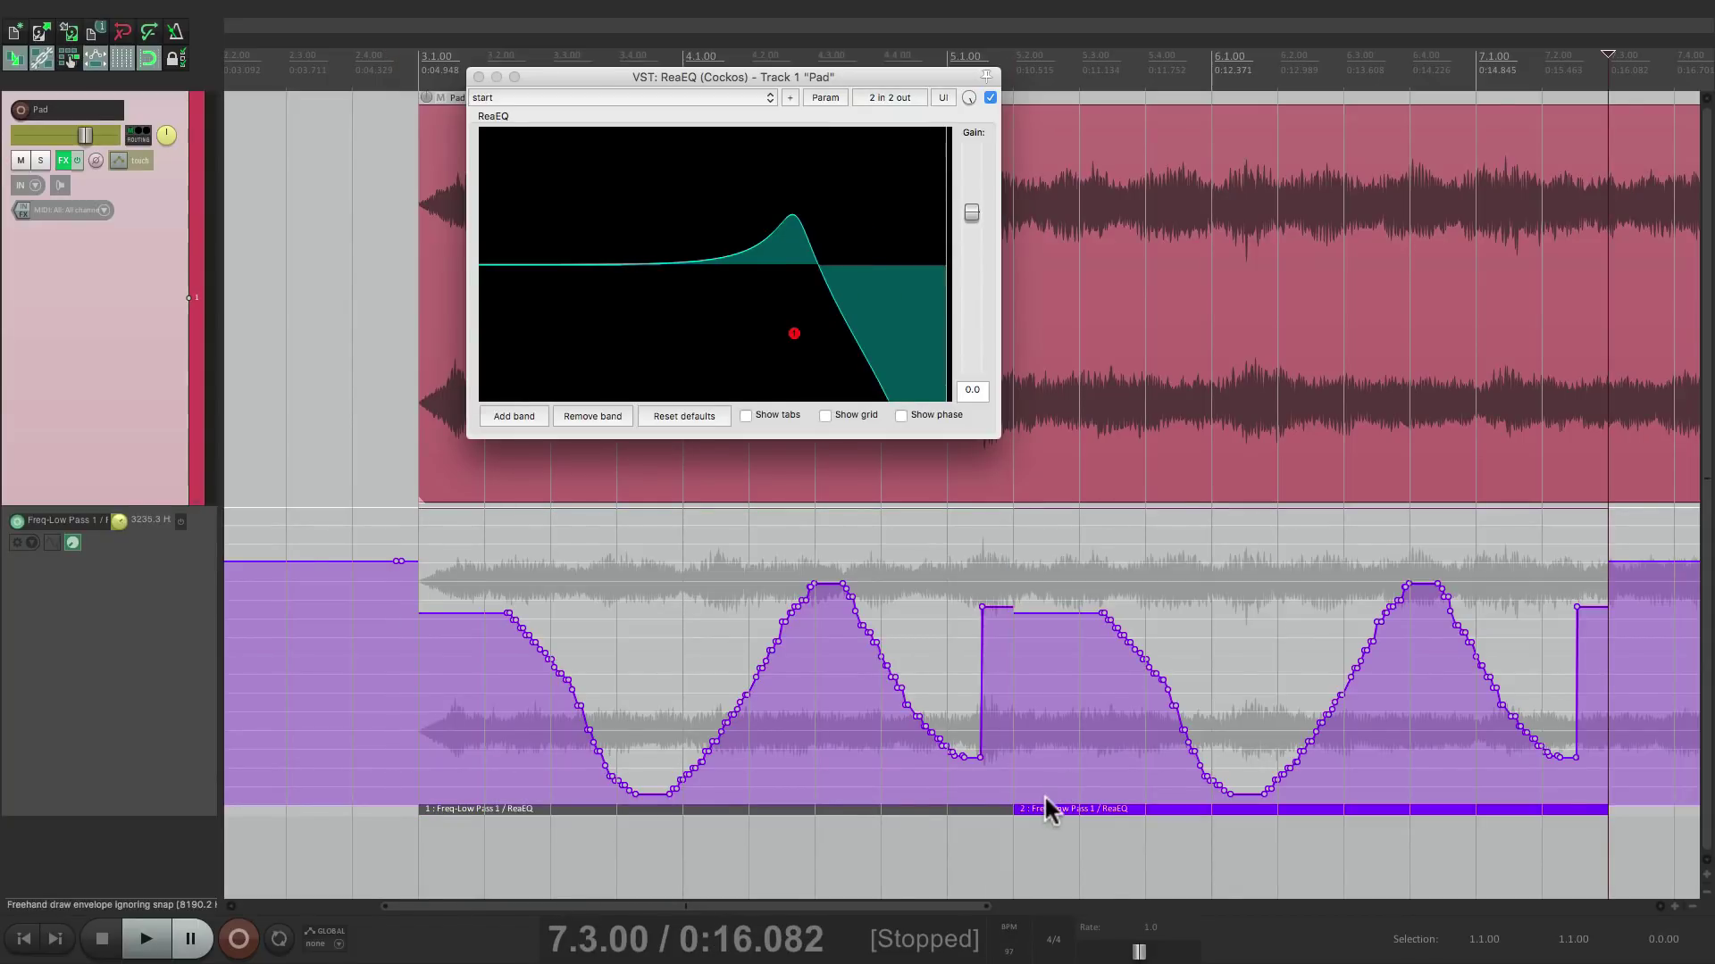
- Freehand-redraw both items: a smooth arch on the second, a flattened section on the first
drag(1064, 664, 1409, 659)
drag(902, 661, 609, 654)
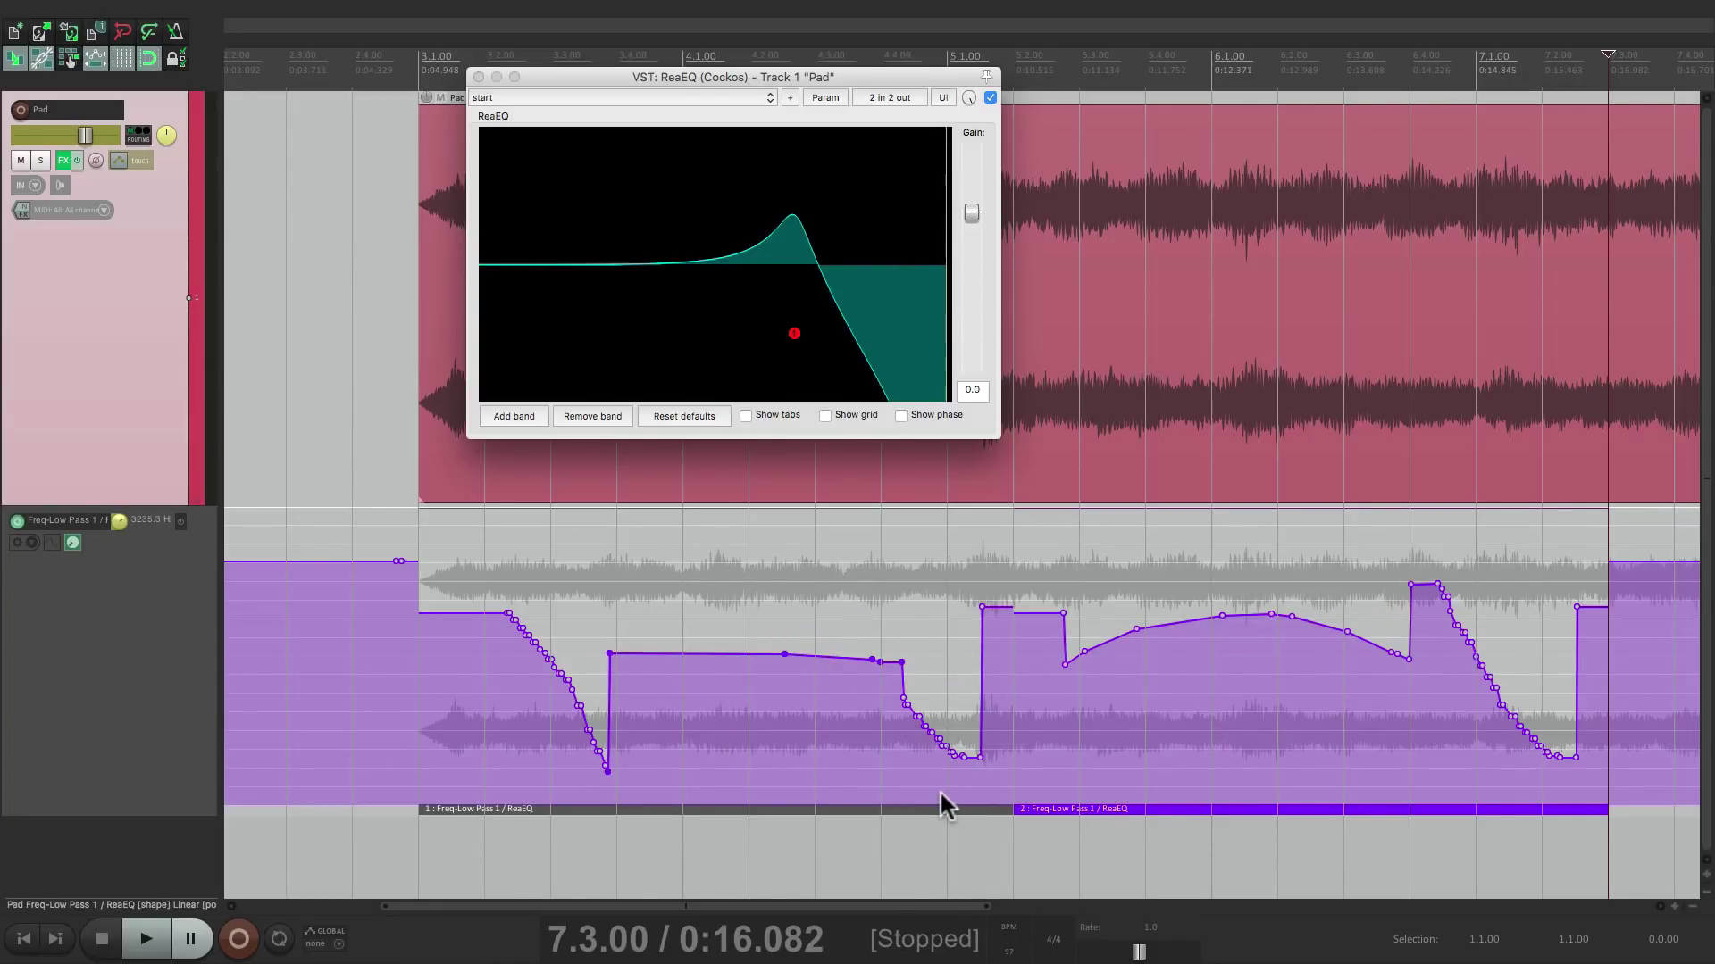
key(super+comma)
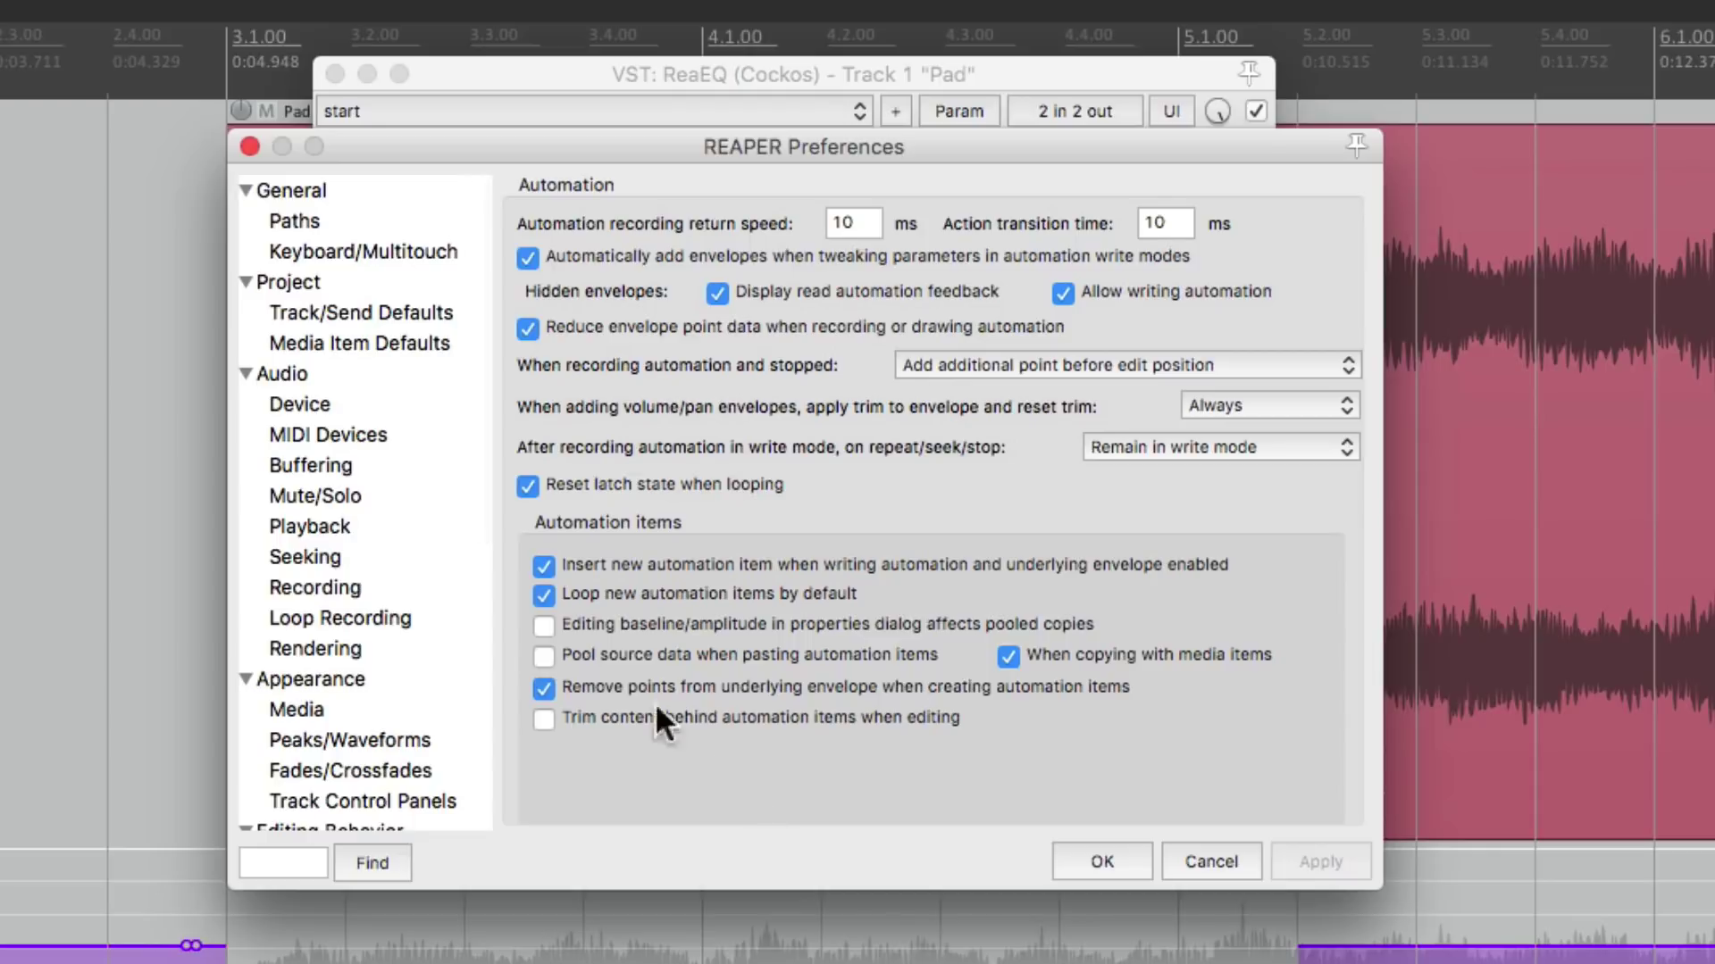
- Enable pooling on paste, paste a pooled copy at 5.2.00, and redraw a shared arch-and-ramp curve
click(547, 652)
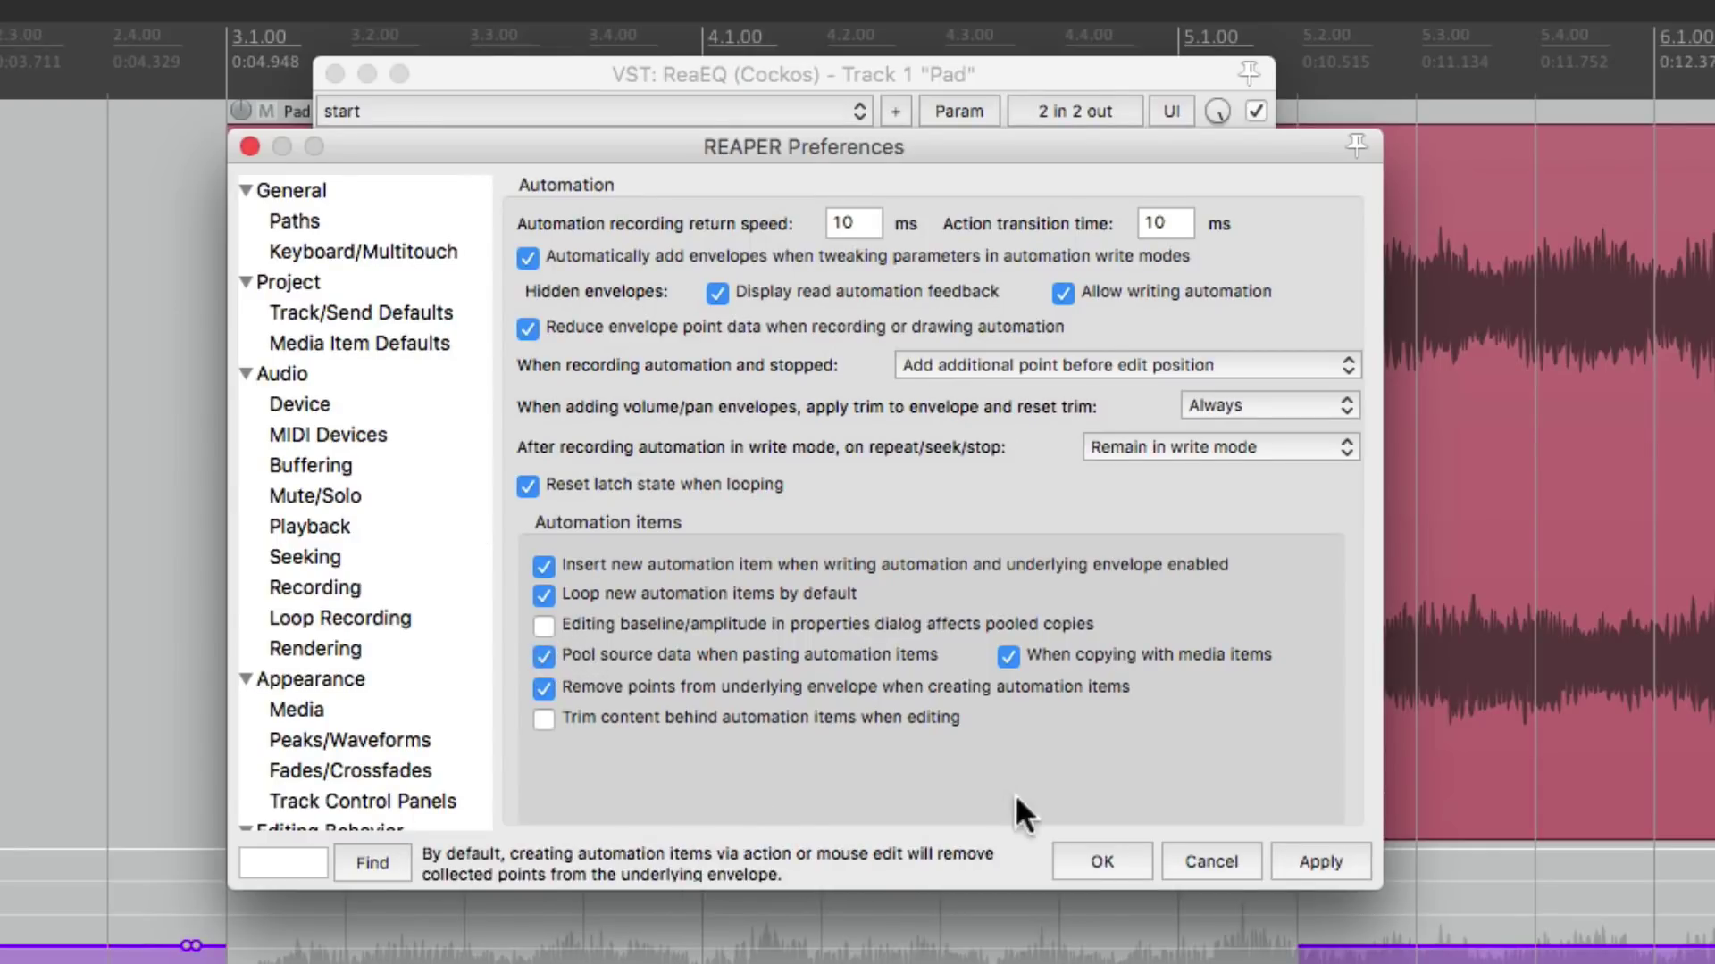
click(1085, 859)
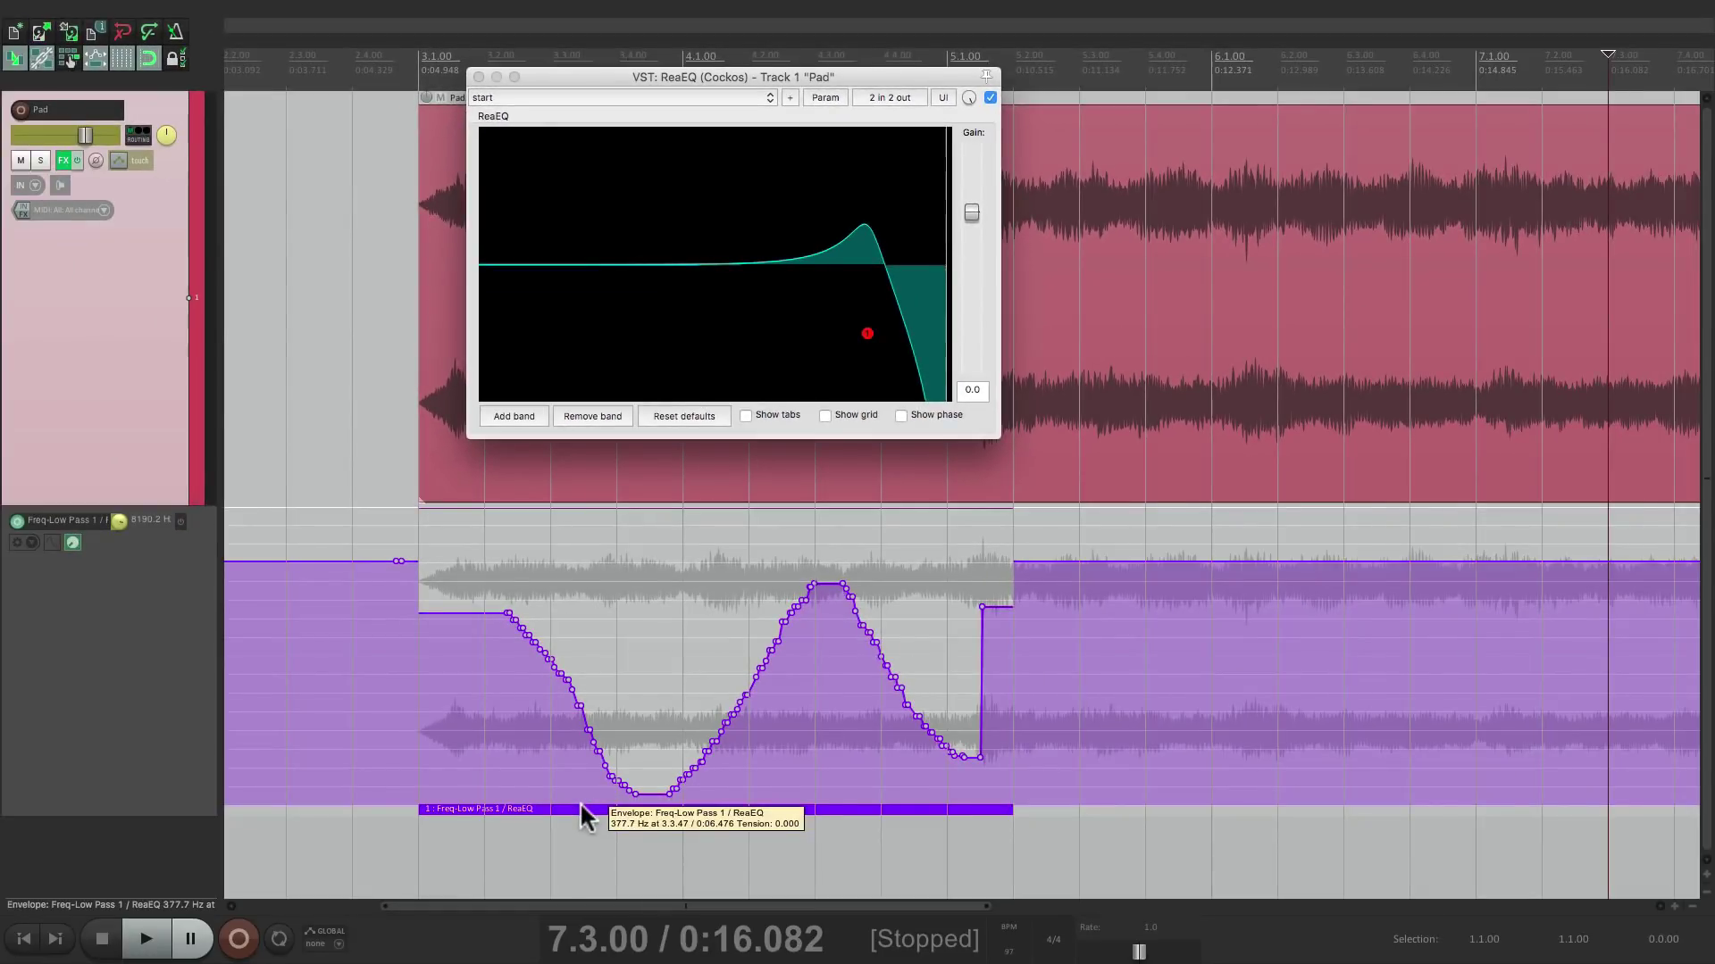
click(1021, 786)
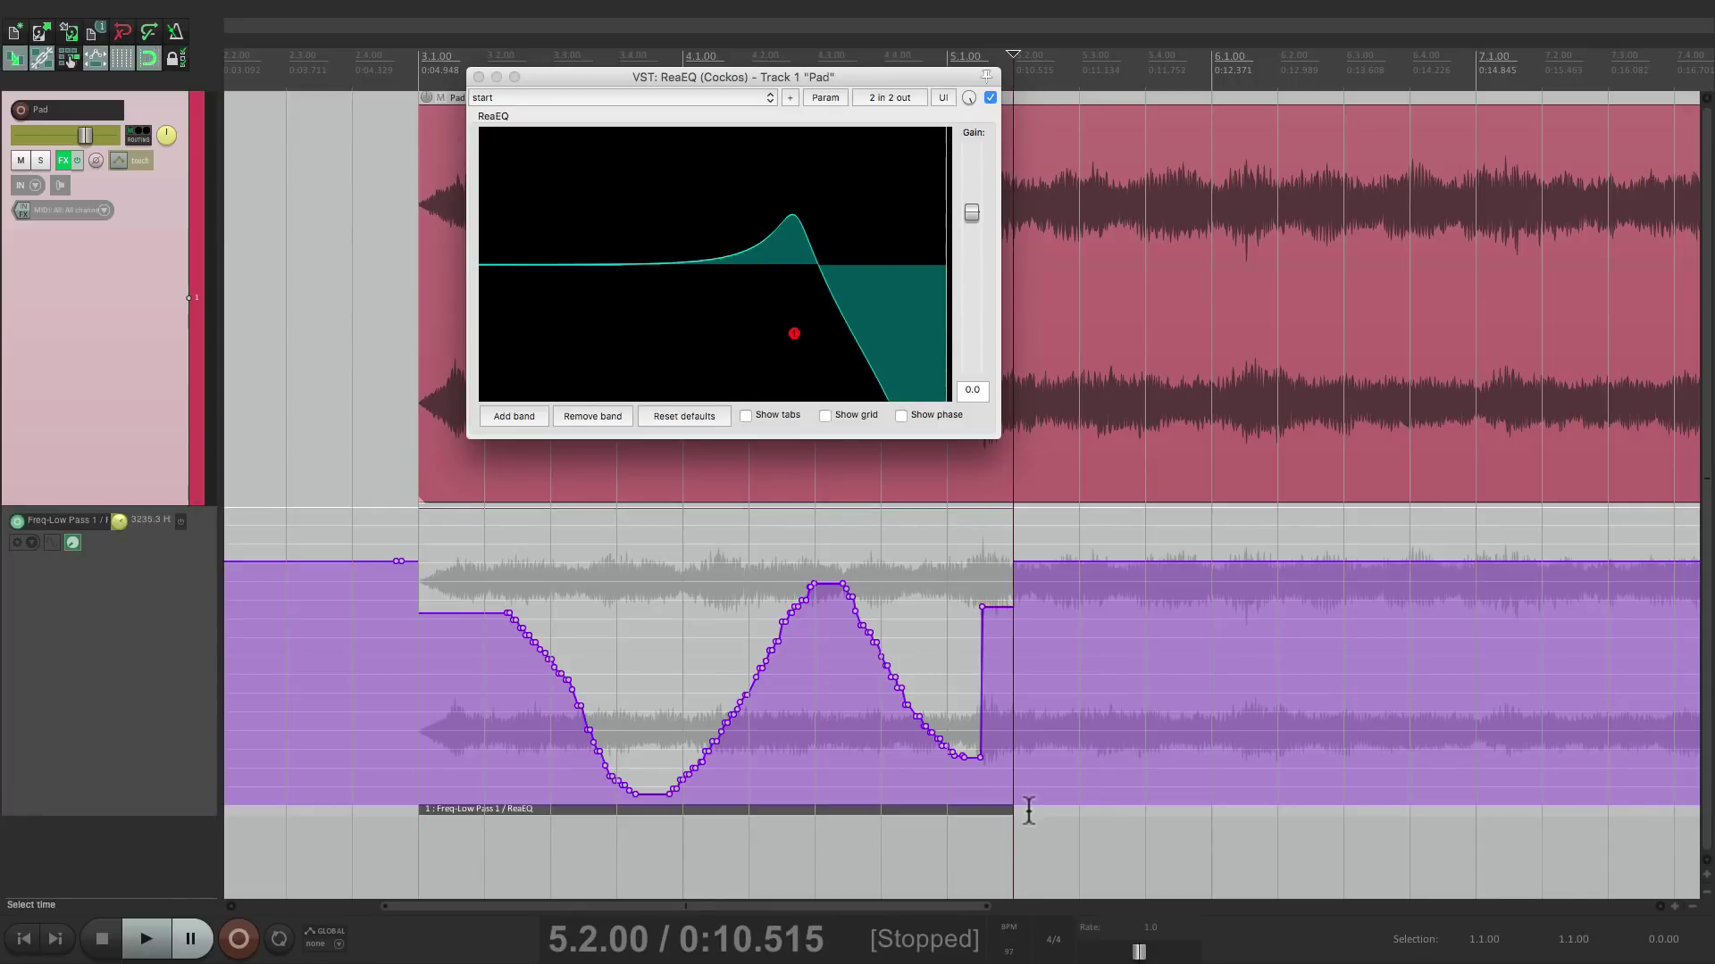
key(ctrl+v)
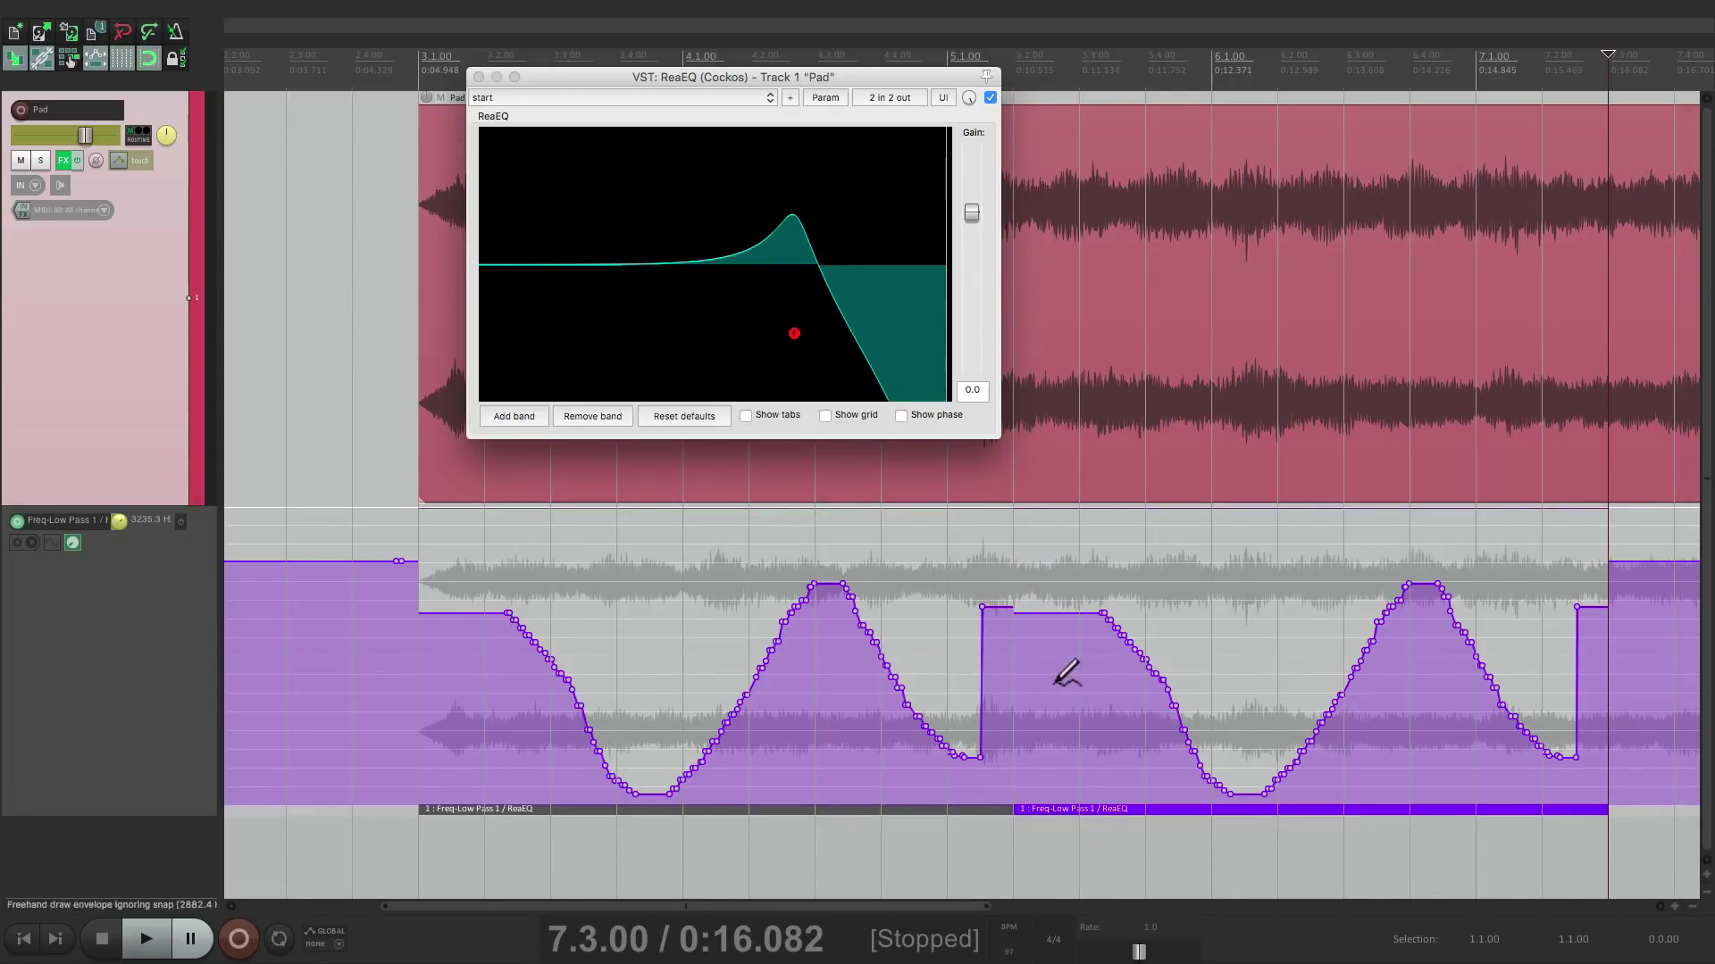
drag(1050, 684, 1420, 626)
mouse_move(831, 690)
mouse_down()
mouse_move(634, 604)
mouse_move(552, 603)
mouse_up()
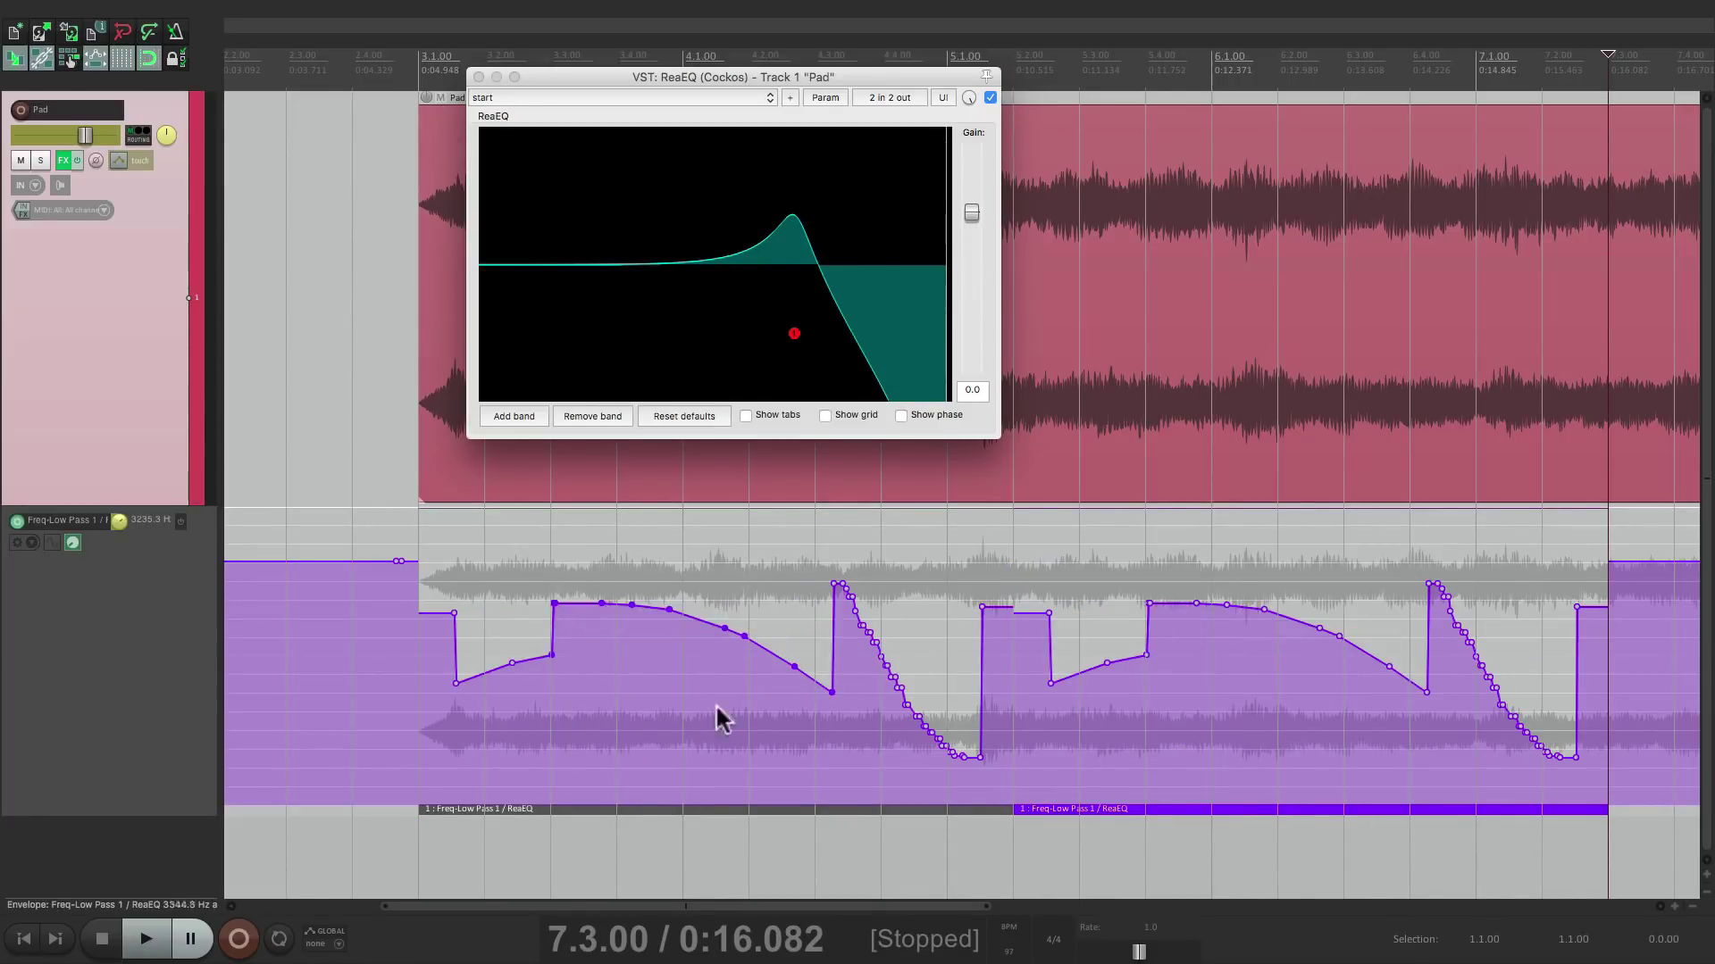
- Uncheck 'Pool source data when pasting automation items', then copy the item rightward overlapping the original
key(super+comma)
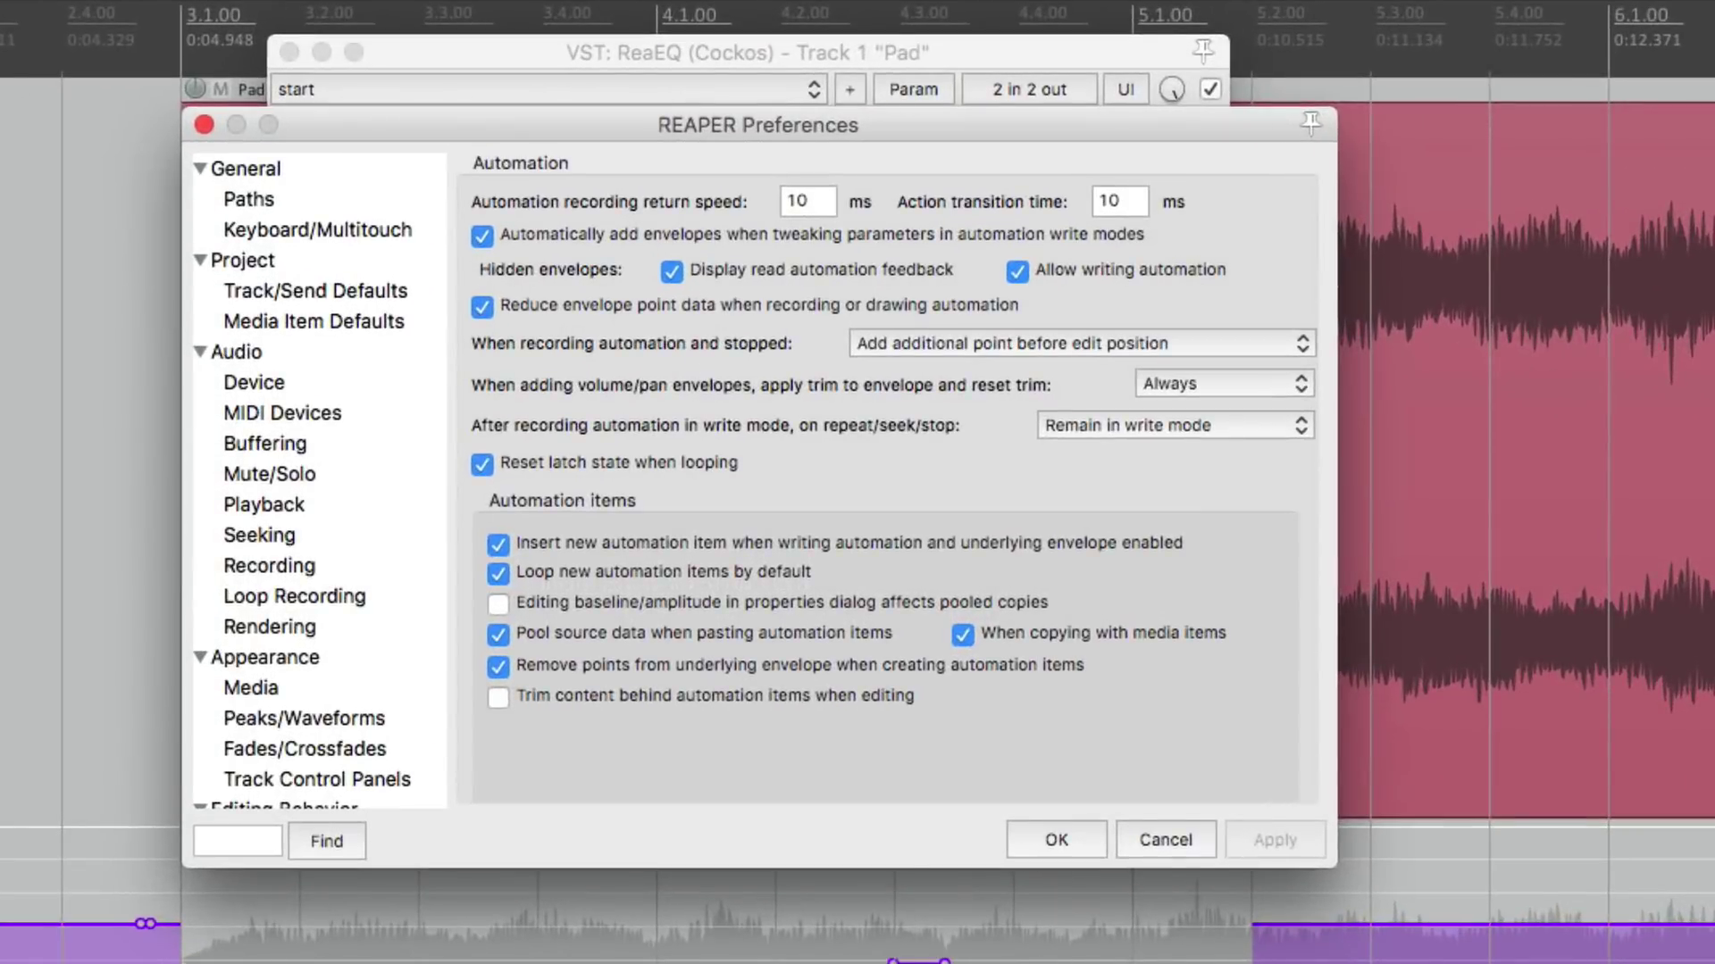
click(497, 634)
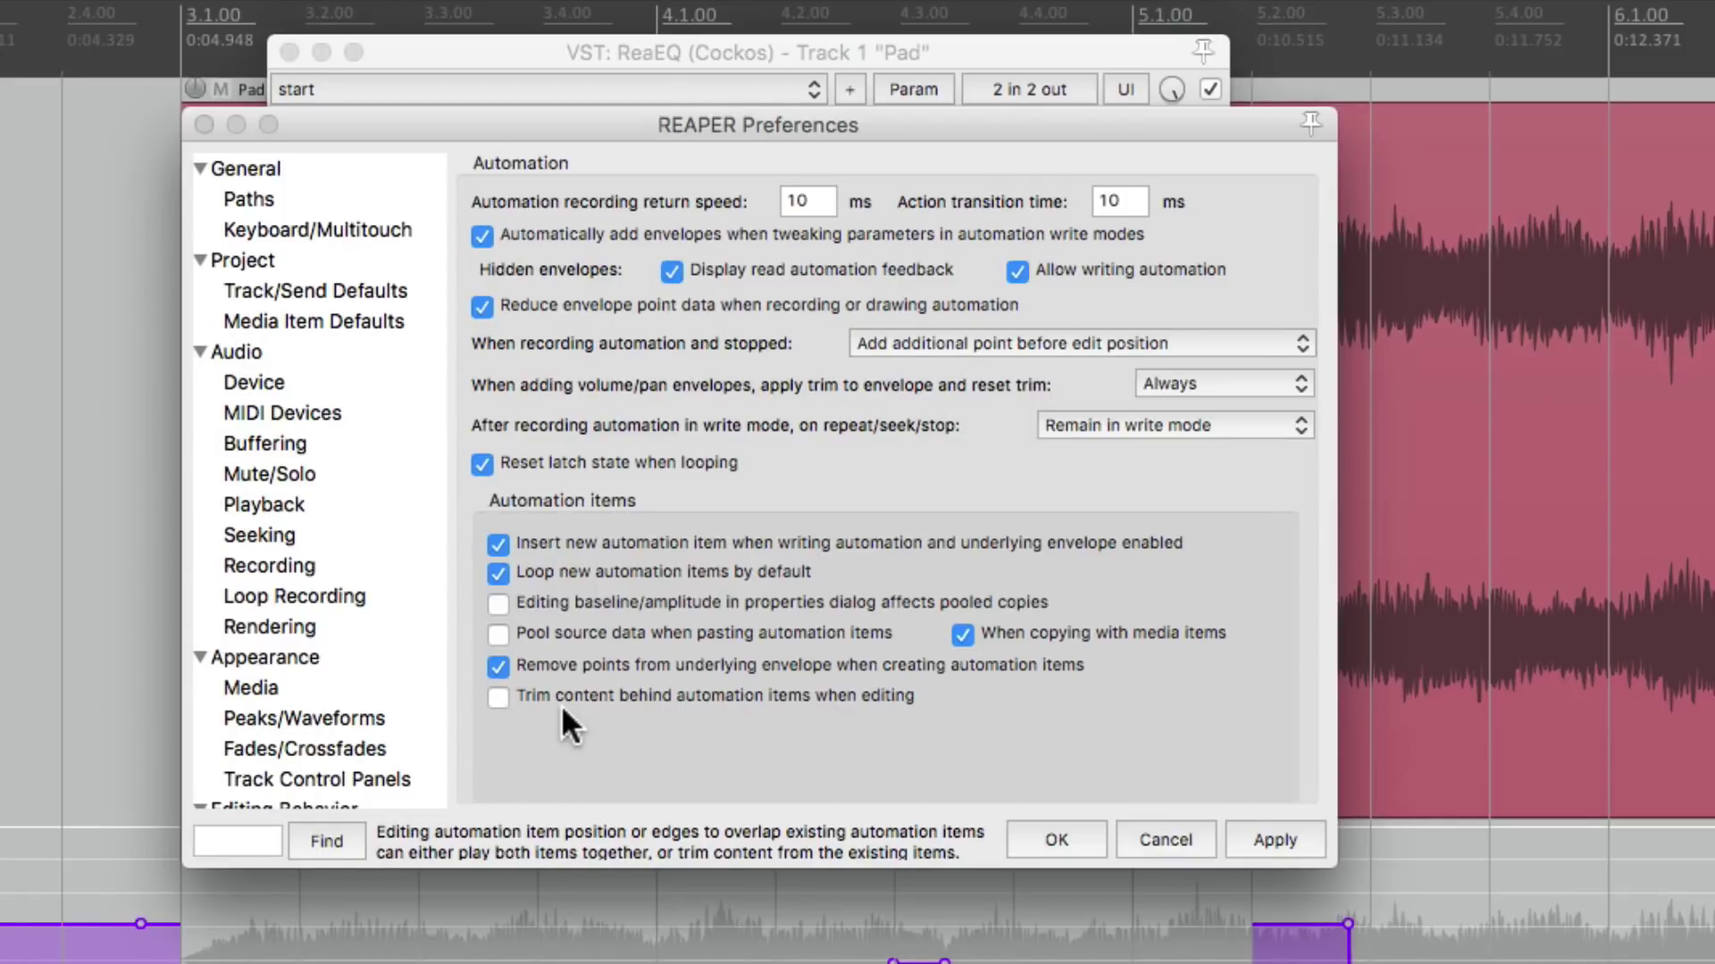
click(1057, 839)
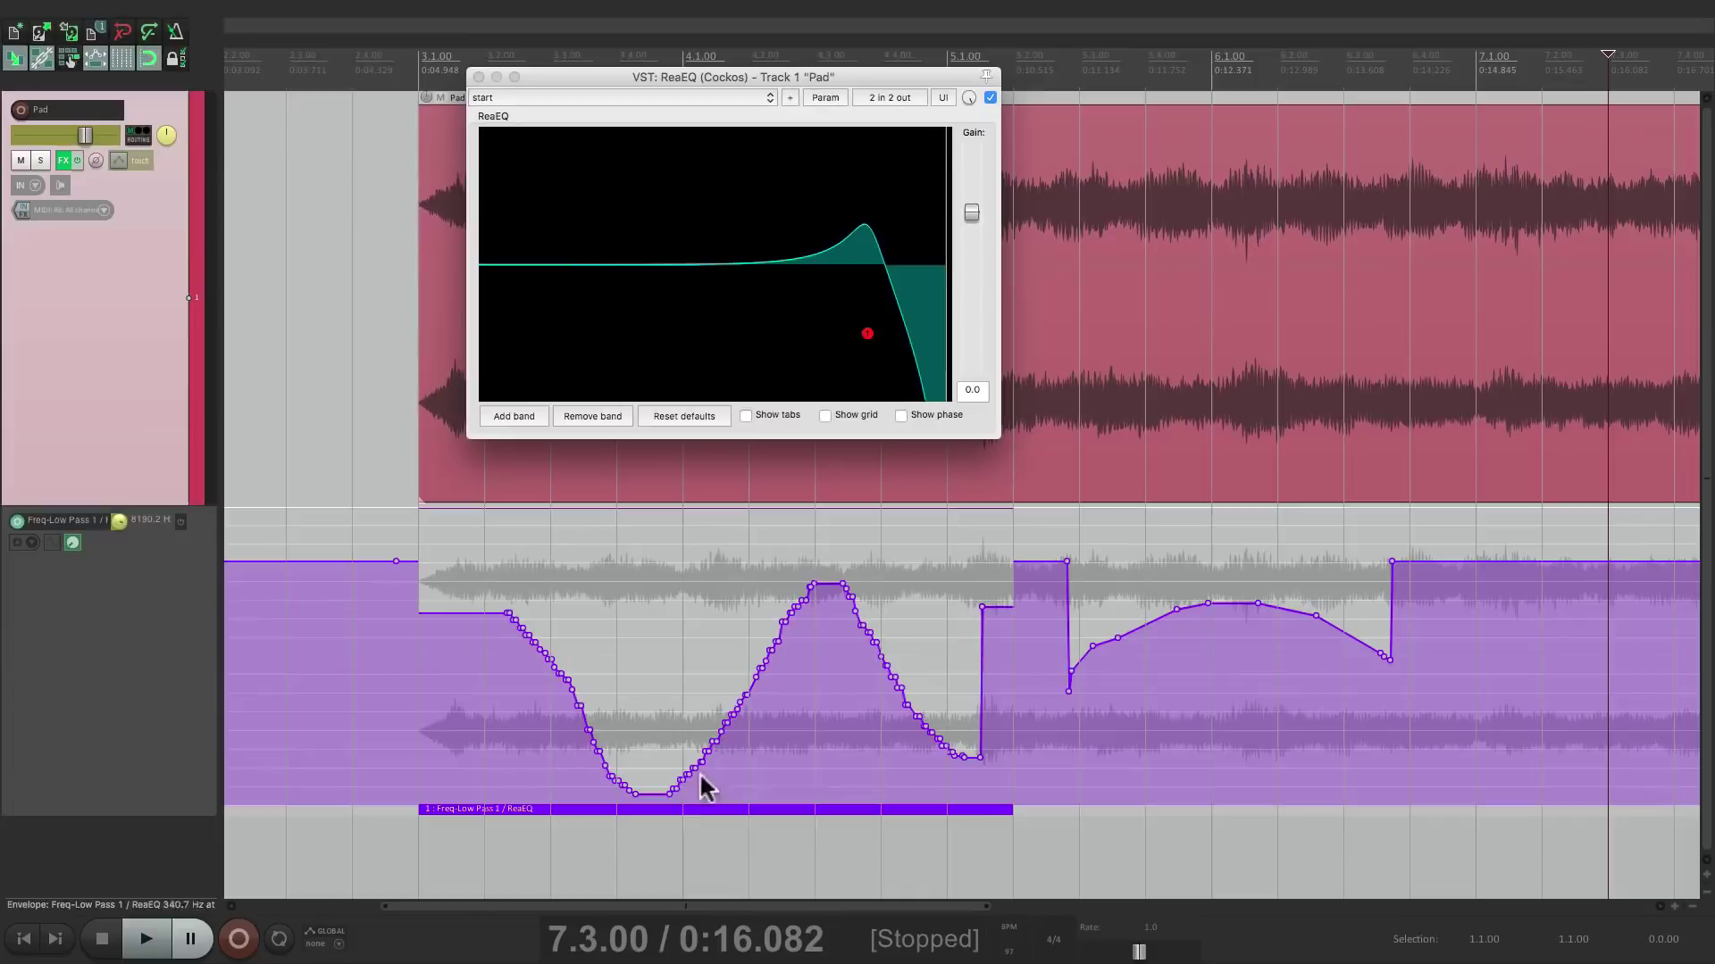
drag(700, 775, 763, 807)
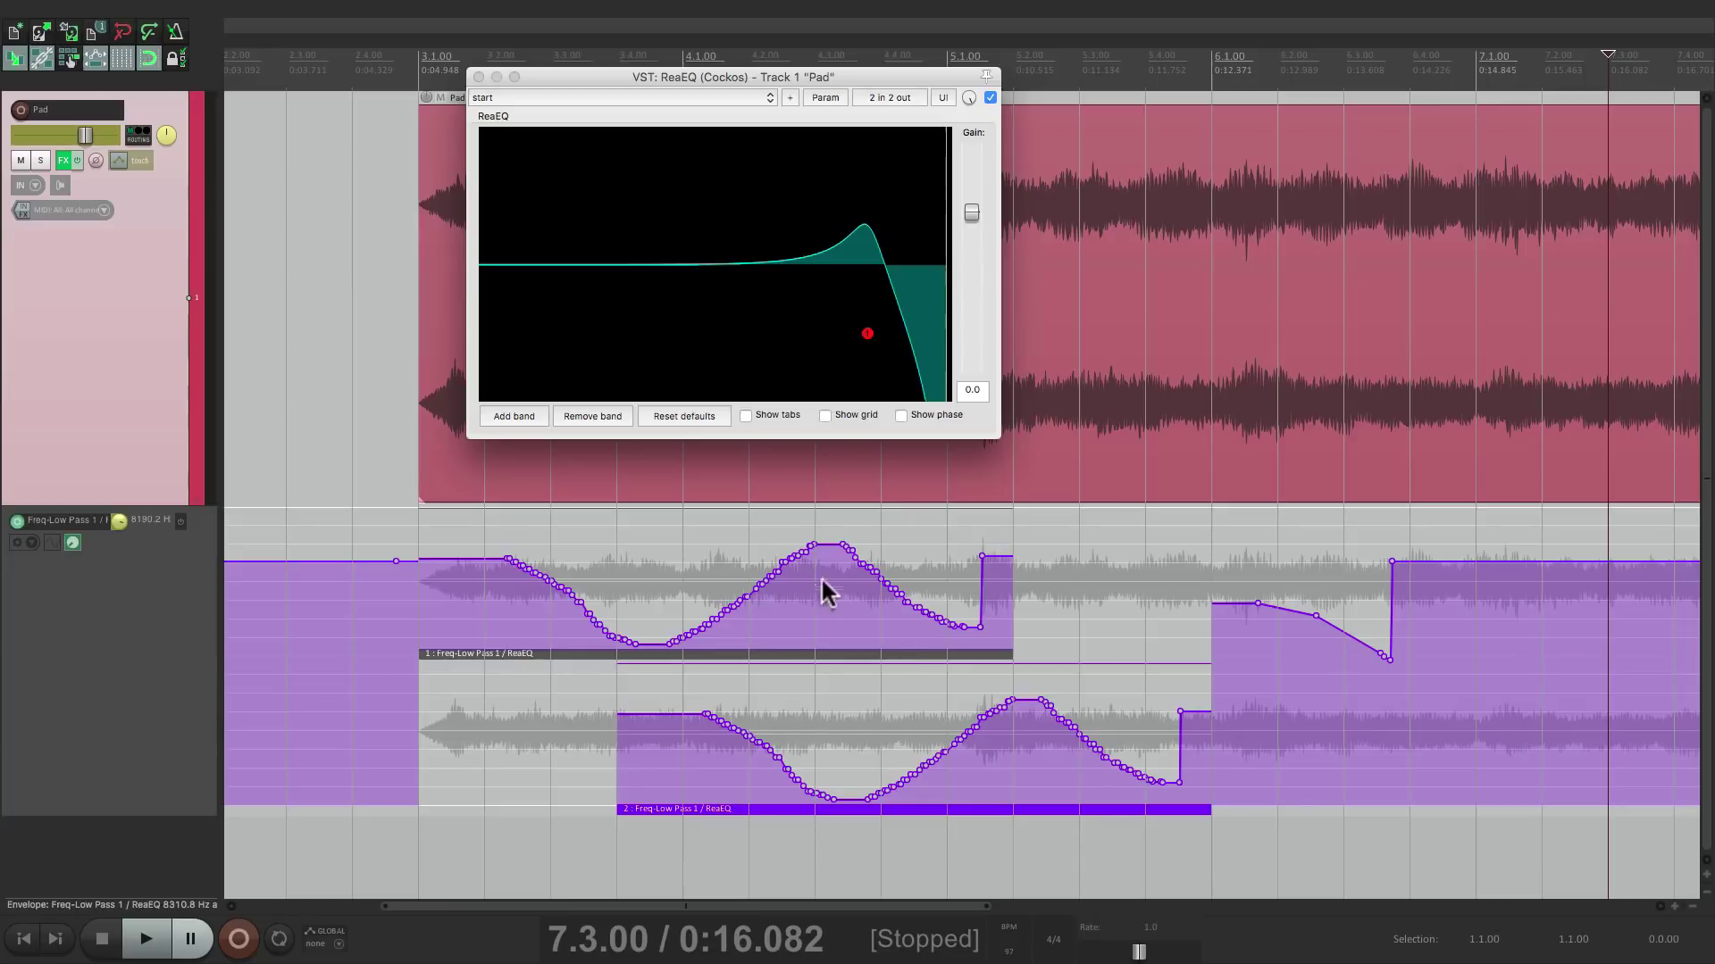
- Enable 'Trim content behind automation items when editing' in the Automation preferences
key(super+comma)
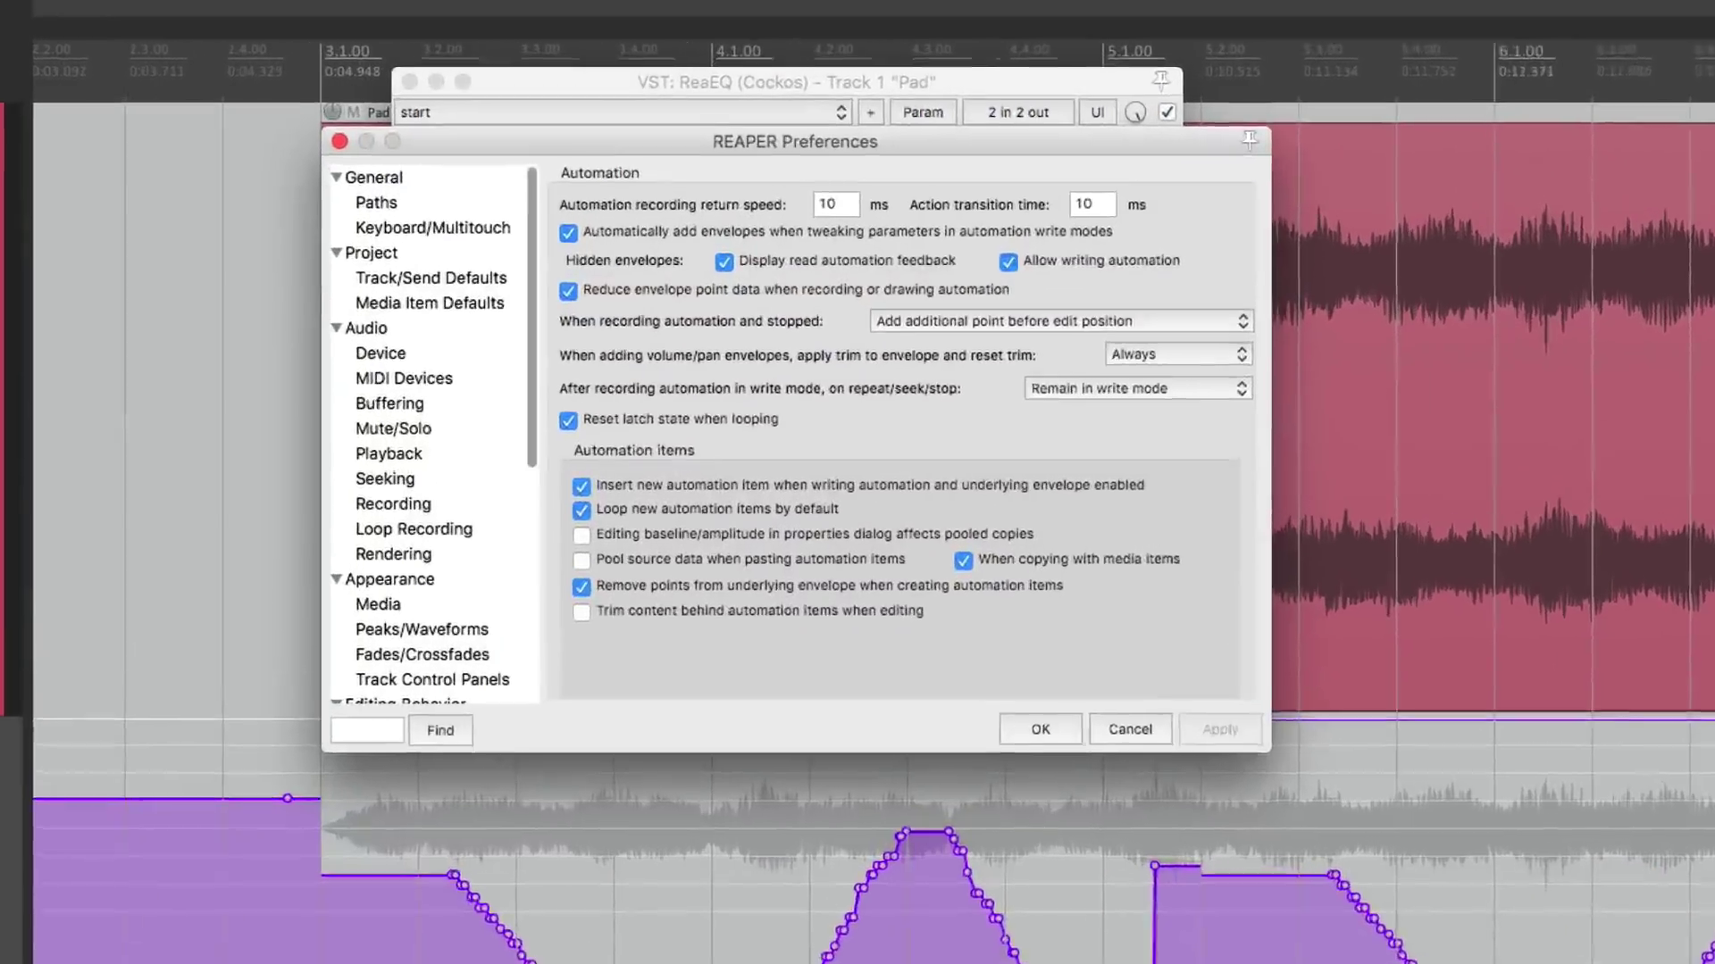
click(583, 592)
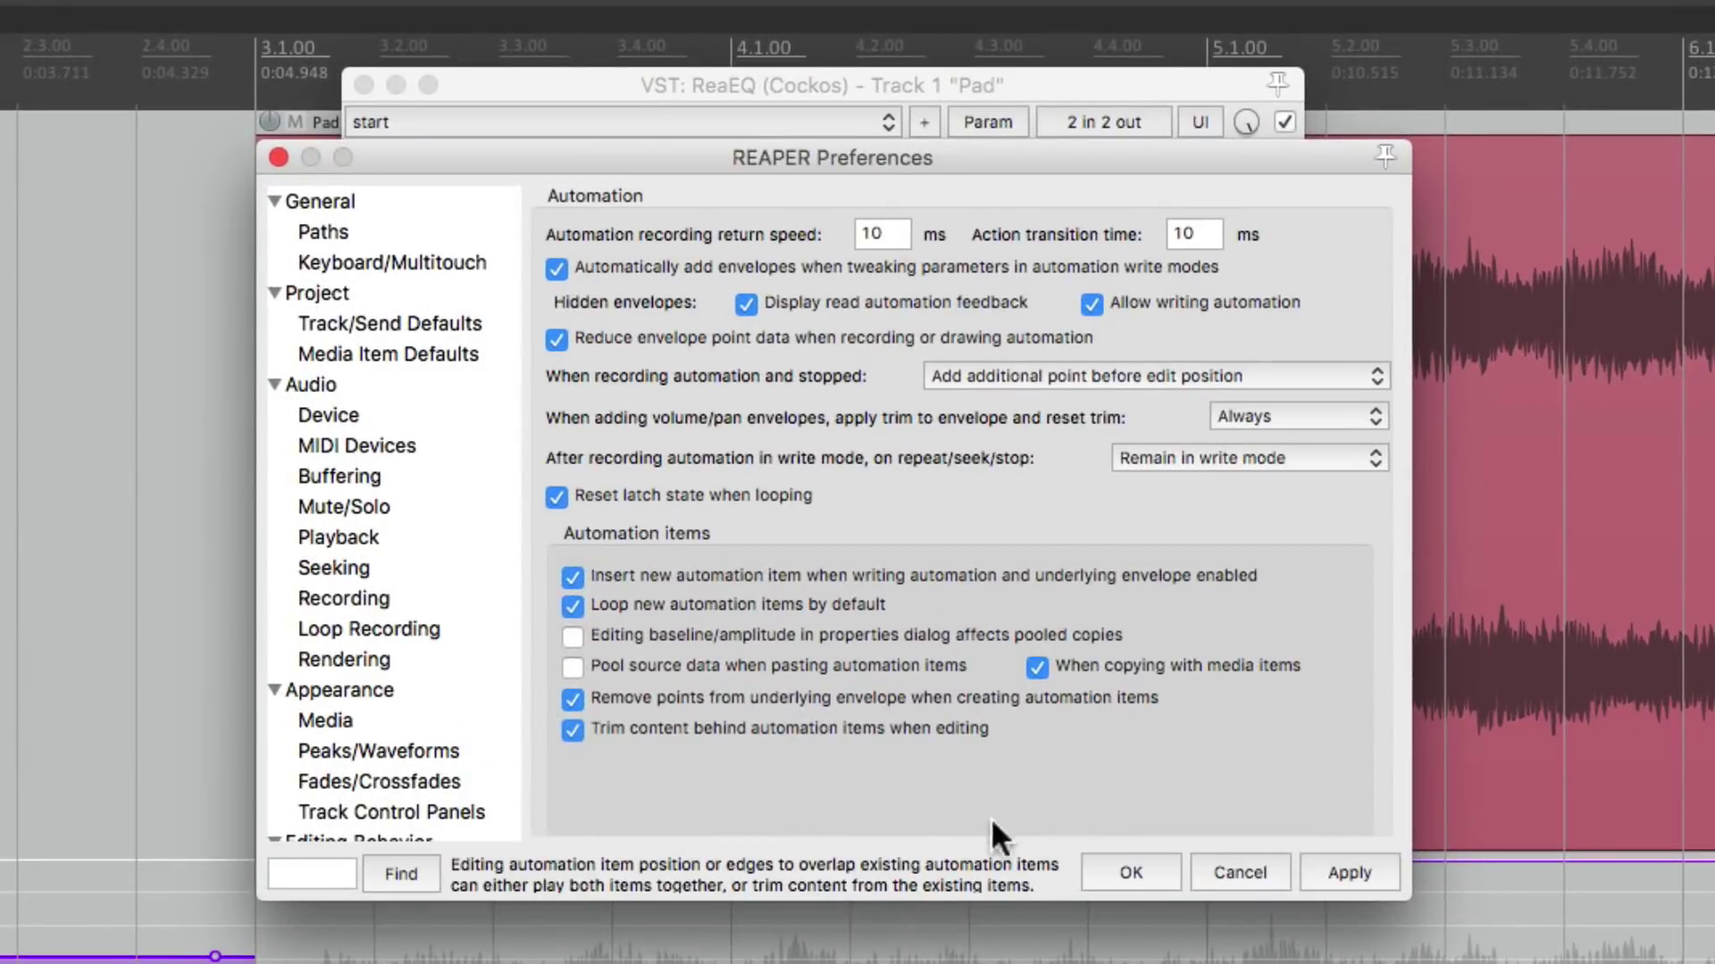
click(1130, 873)
- Drag the second automation item left over the first, then the first right over the second
drag(1097, 808, 827, 805)
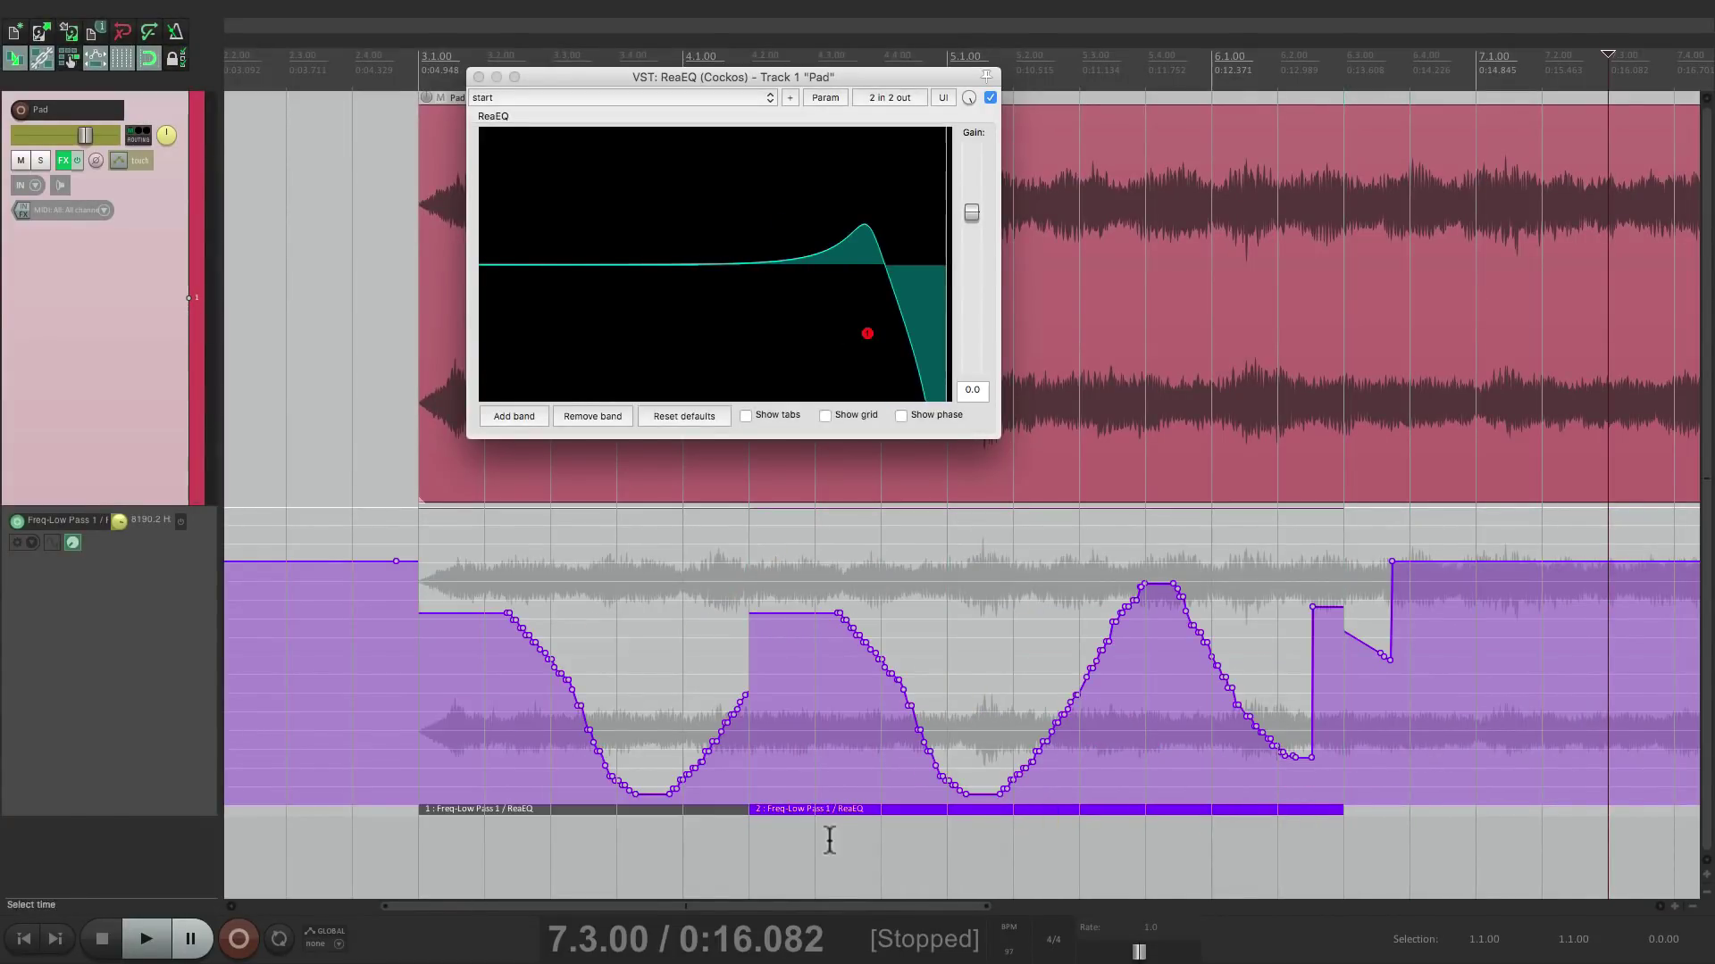
click(665, 808)
drag(673, 801, 860, 785)
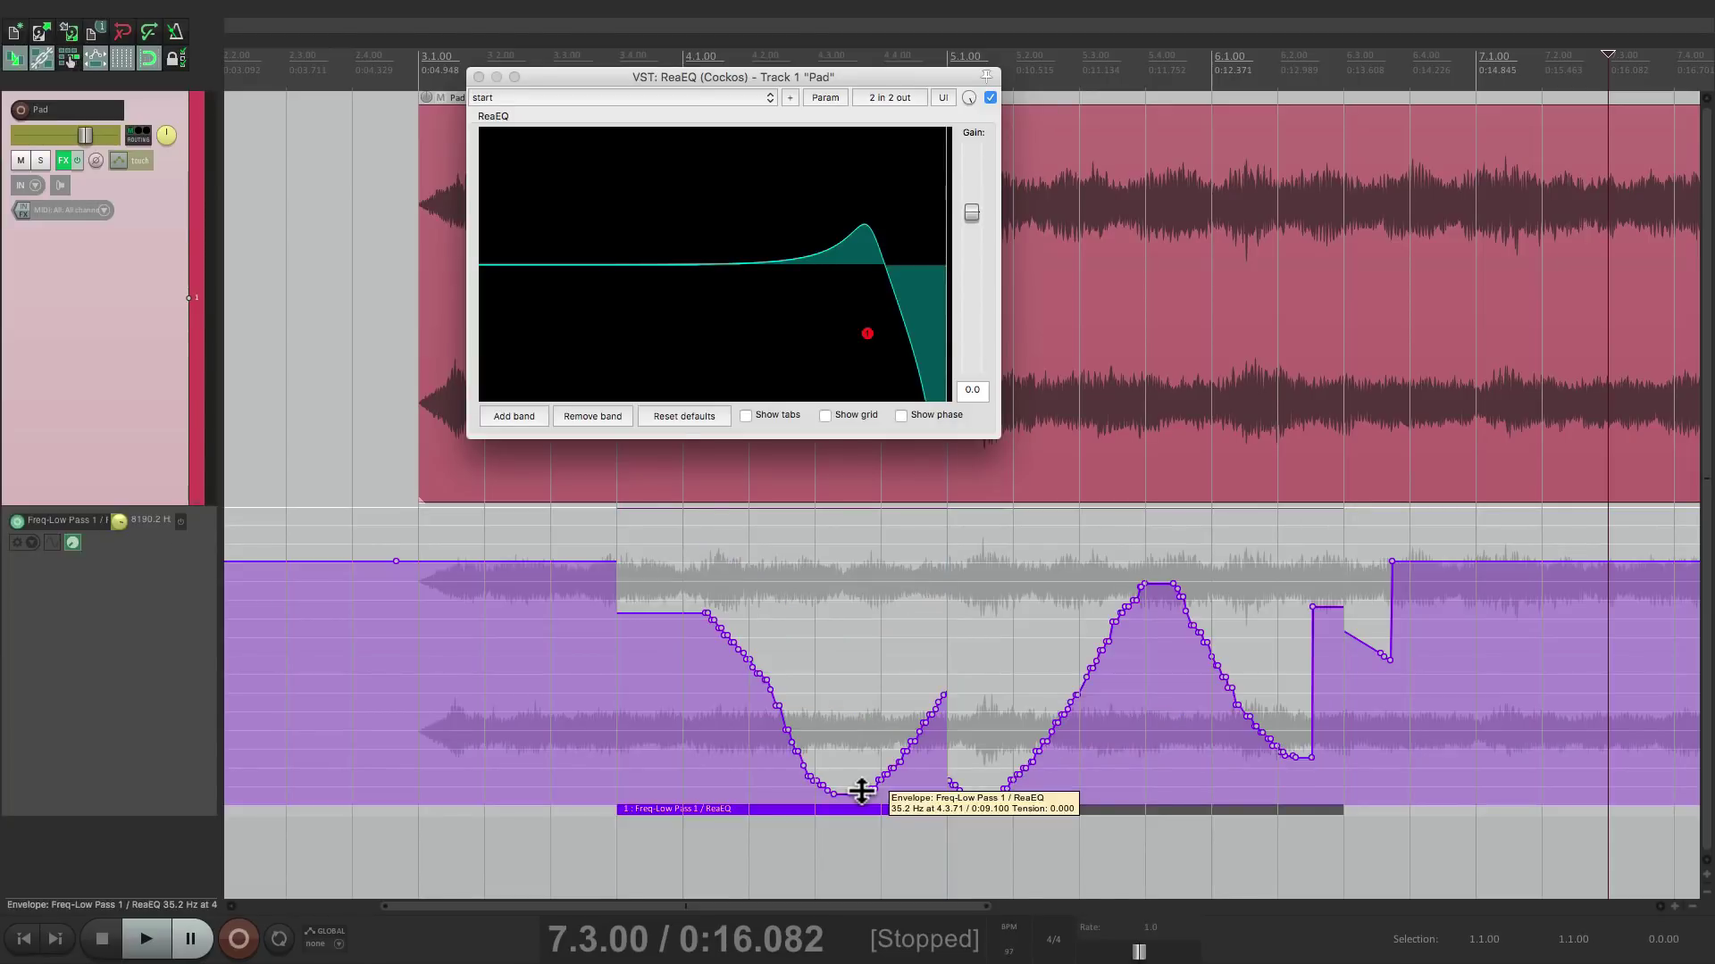
key(super+comma)
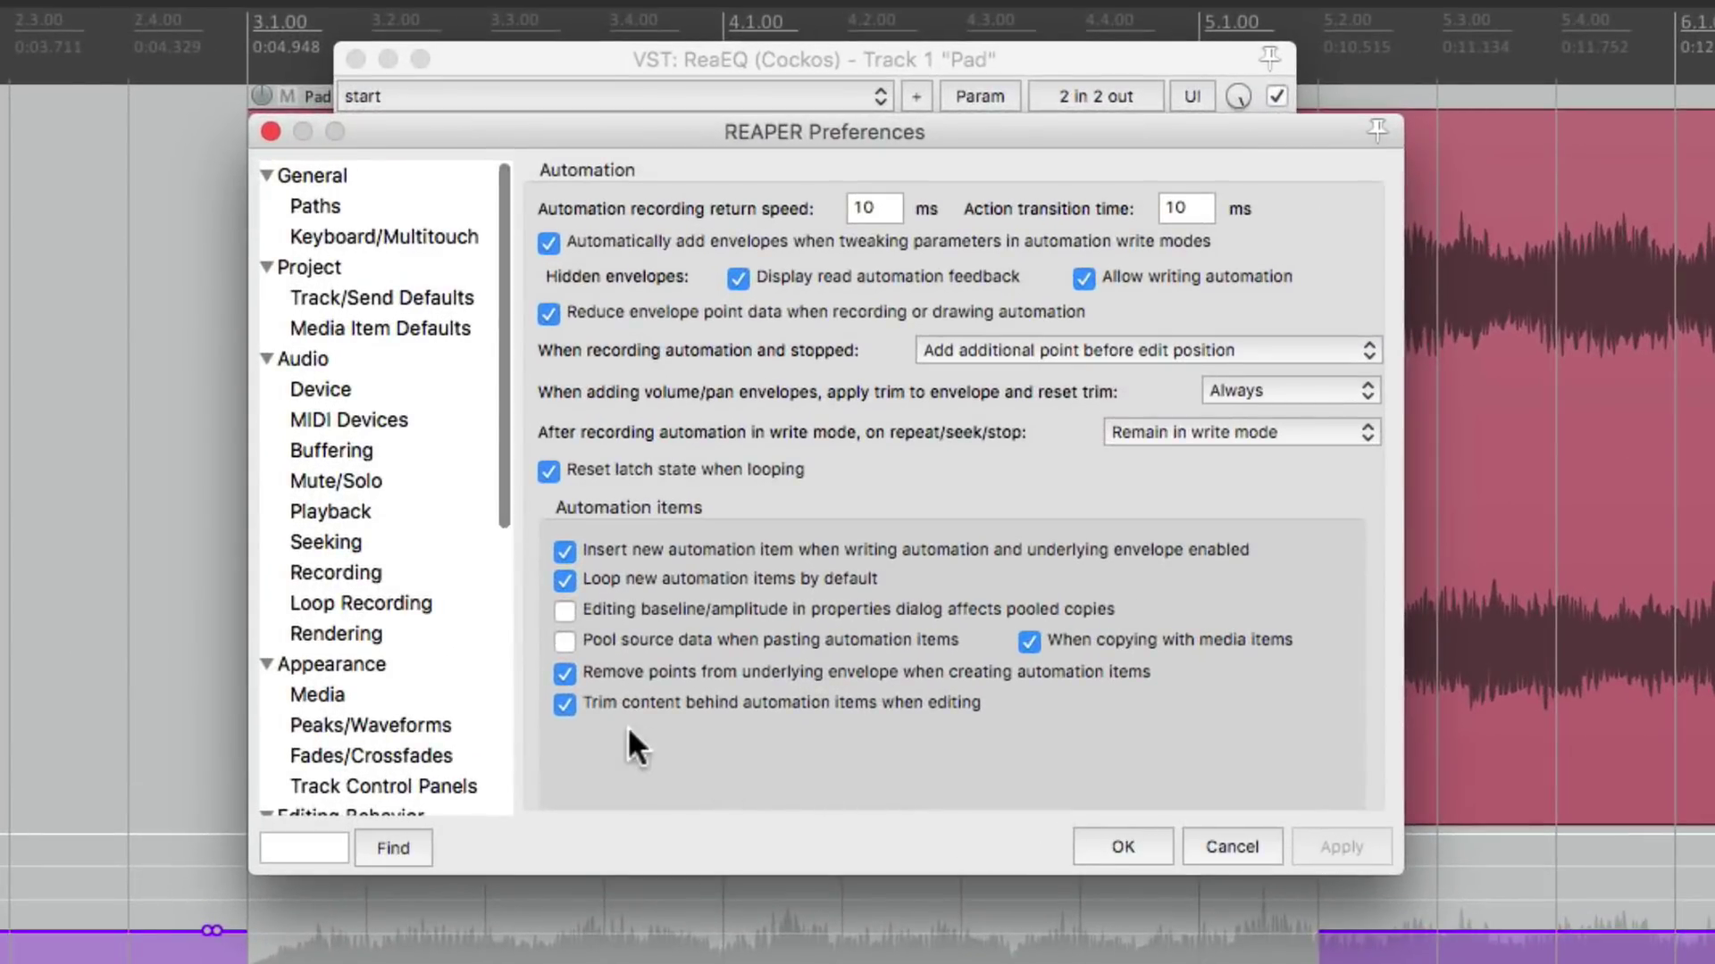
- Uncheck 'Trim content behind automation items when editing' and close Preferences
click(564, 702)
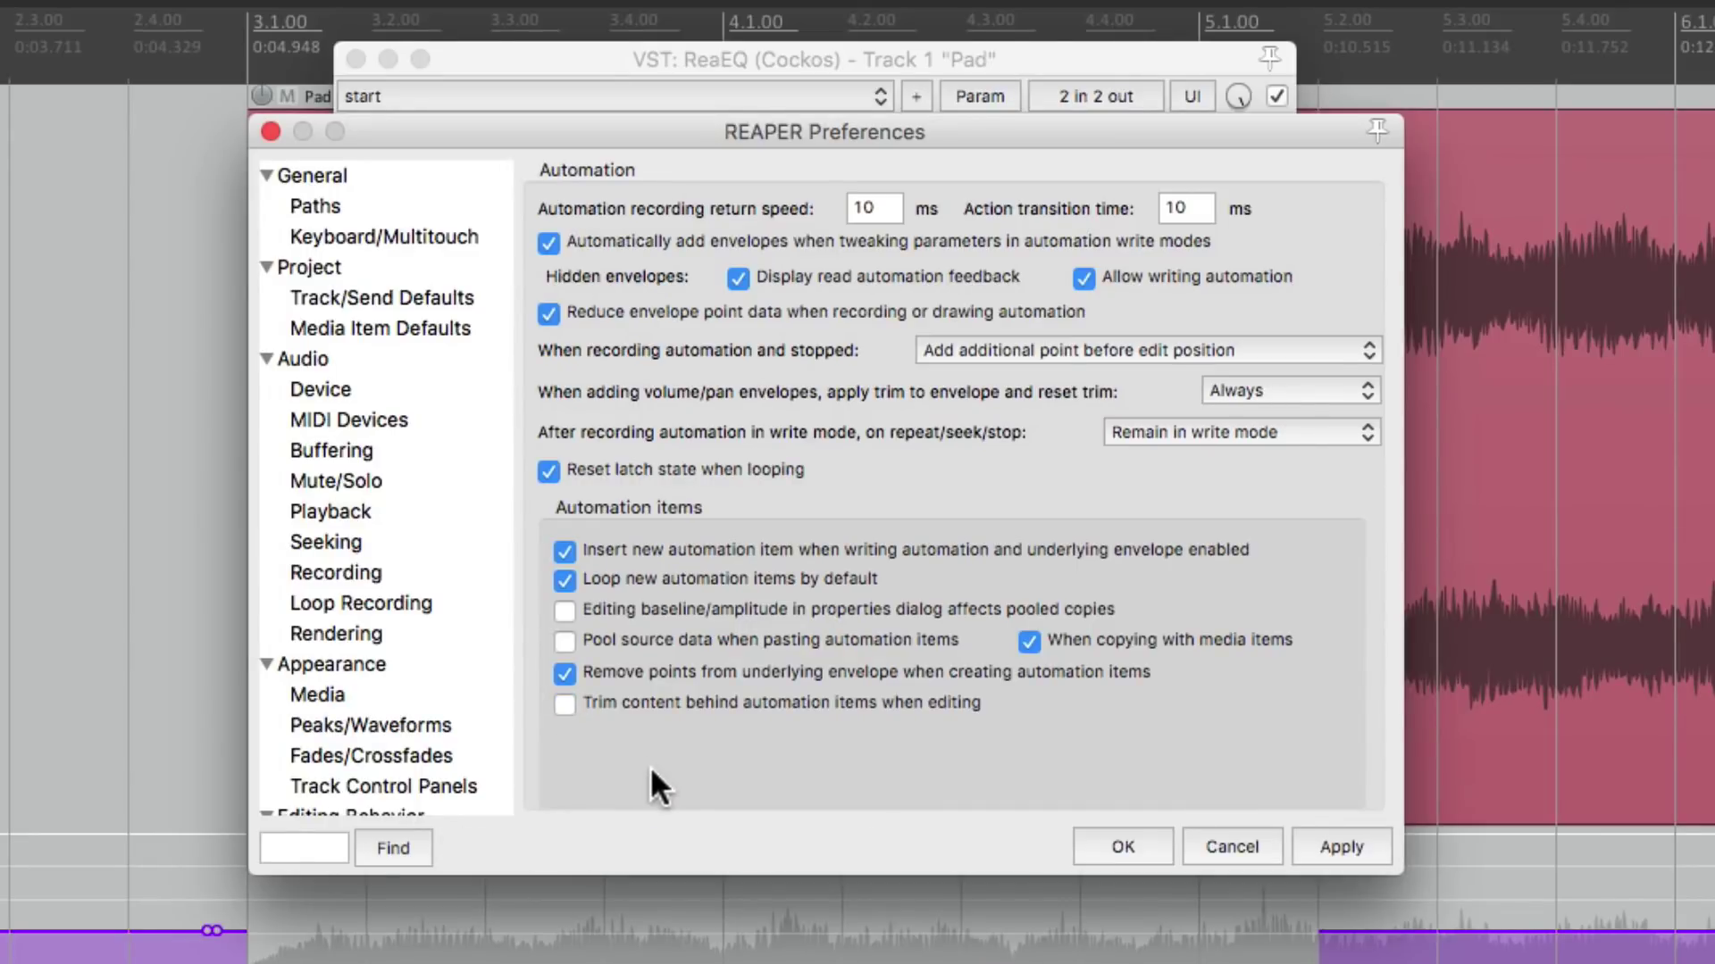
key(Return)
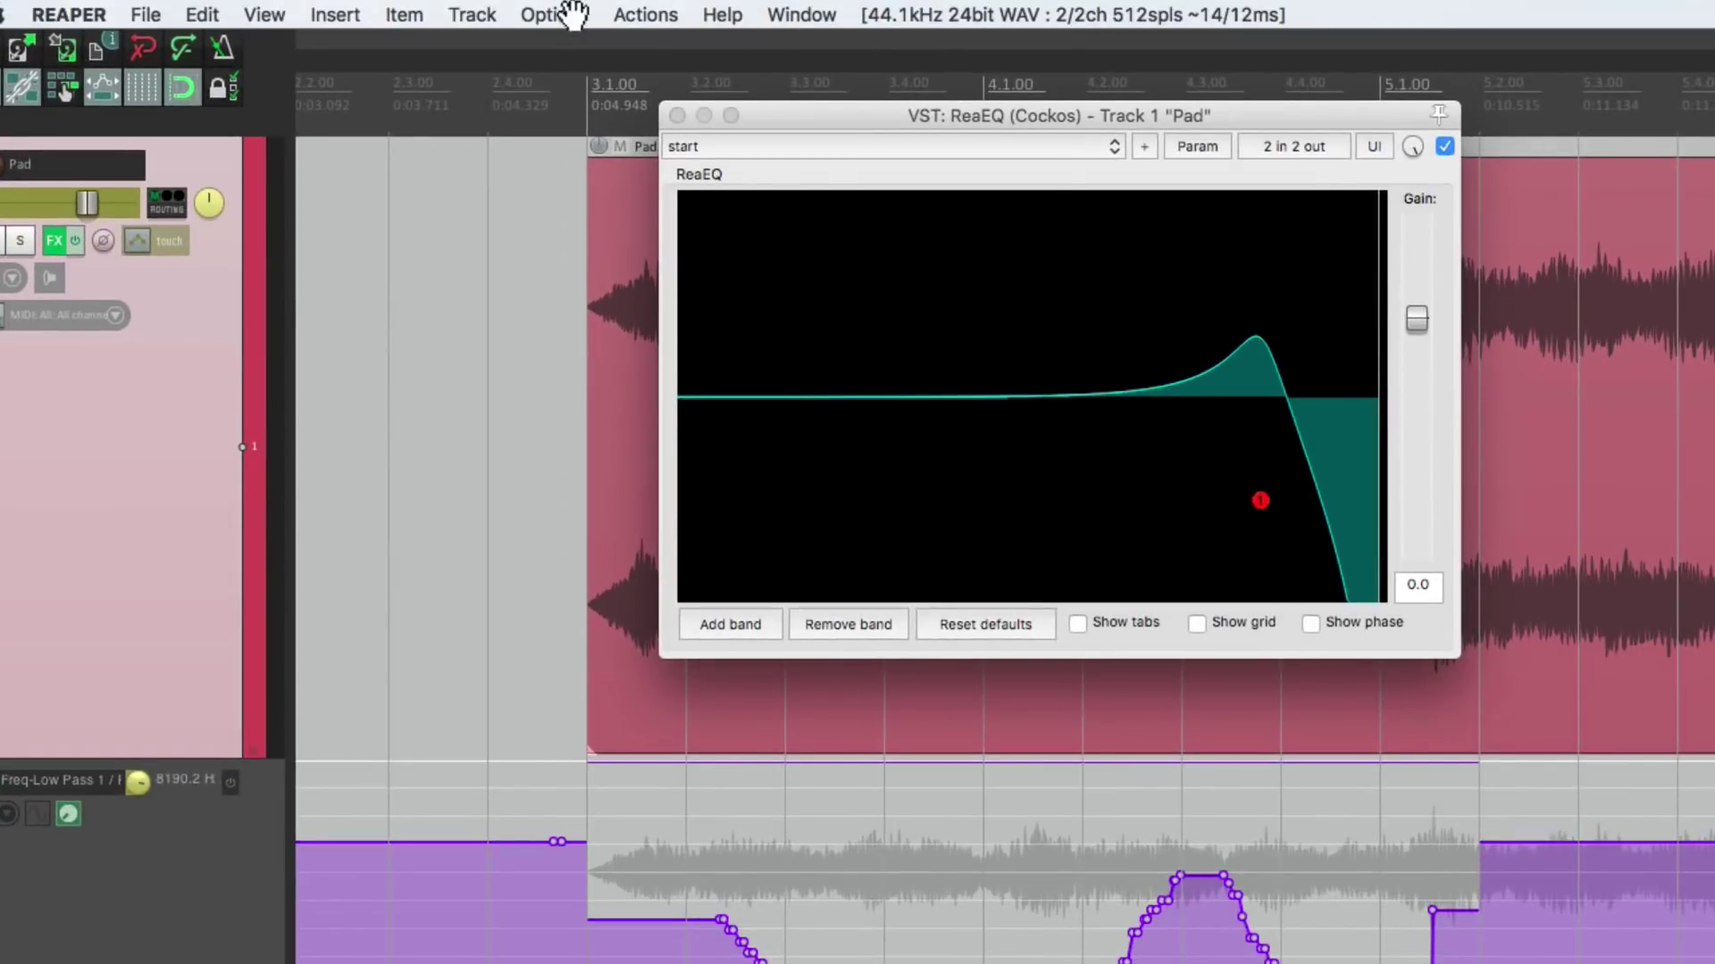
- Turn on 'Bypass underlying envelope outside of automation items' project-wide and delete the automation item
click(568, 12)
mouse_move(566, 505)
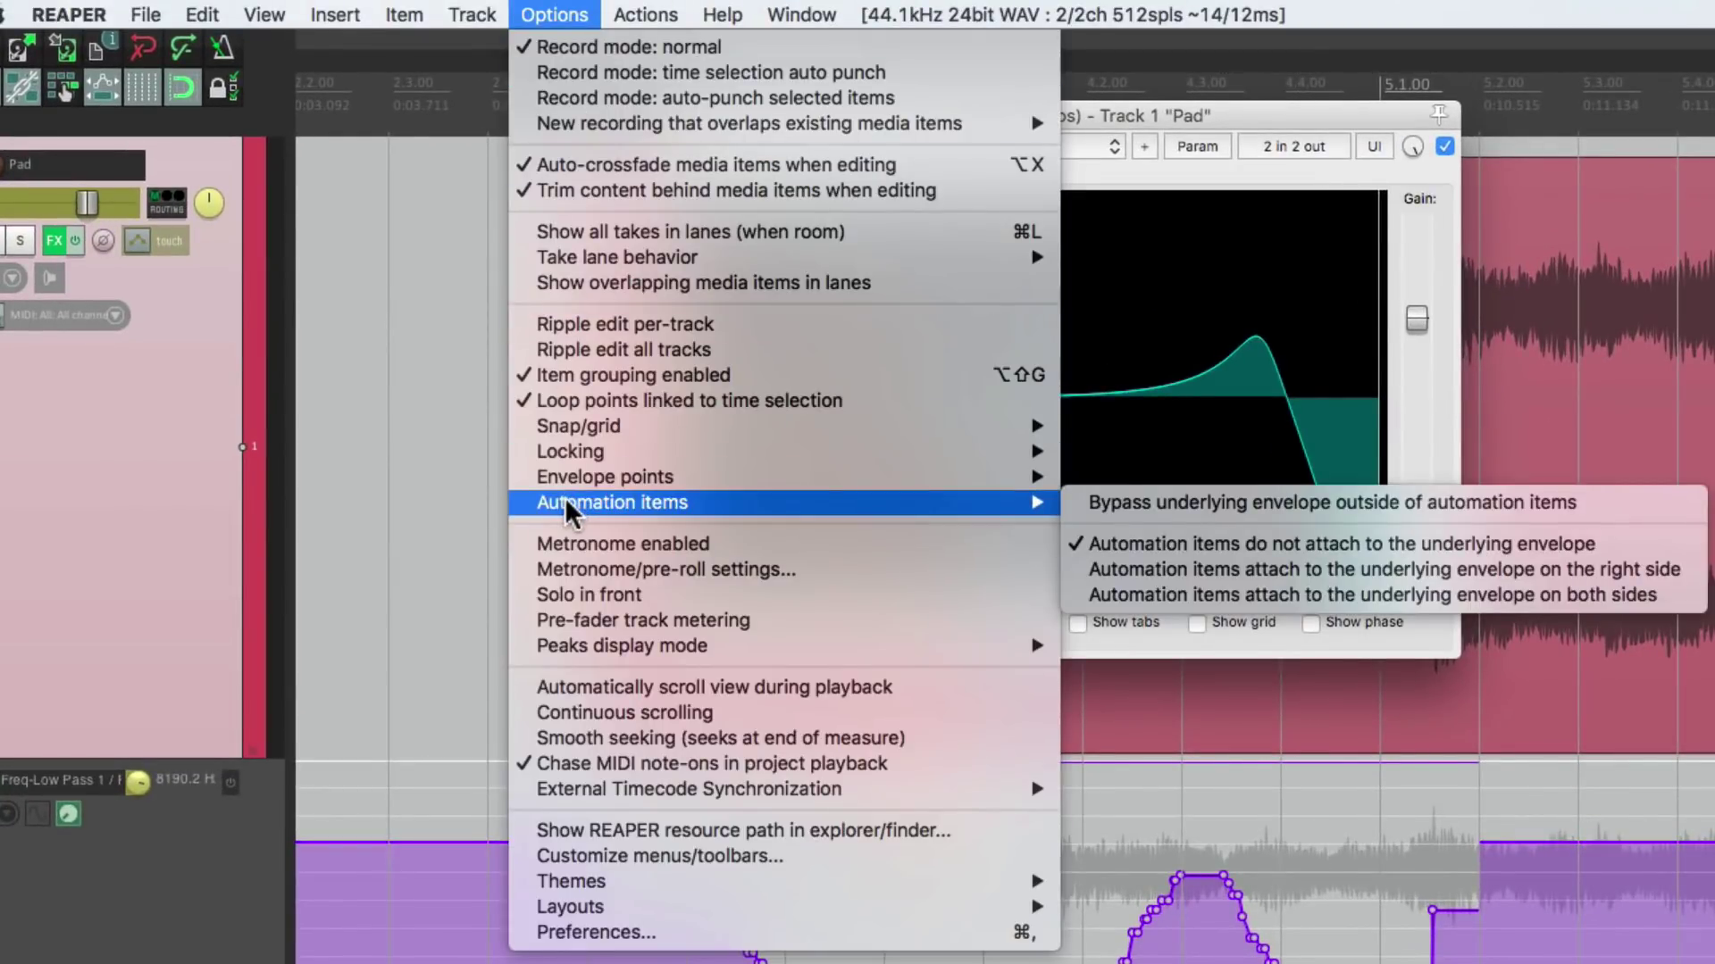
click(1116, 502)
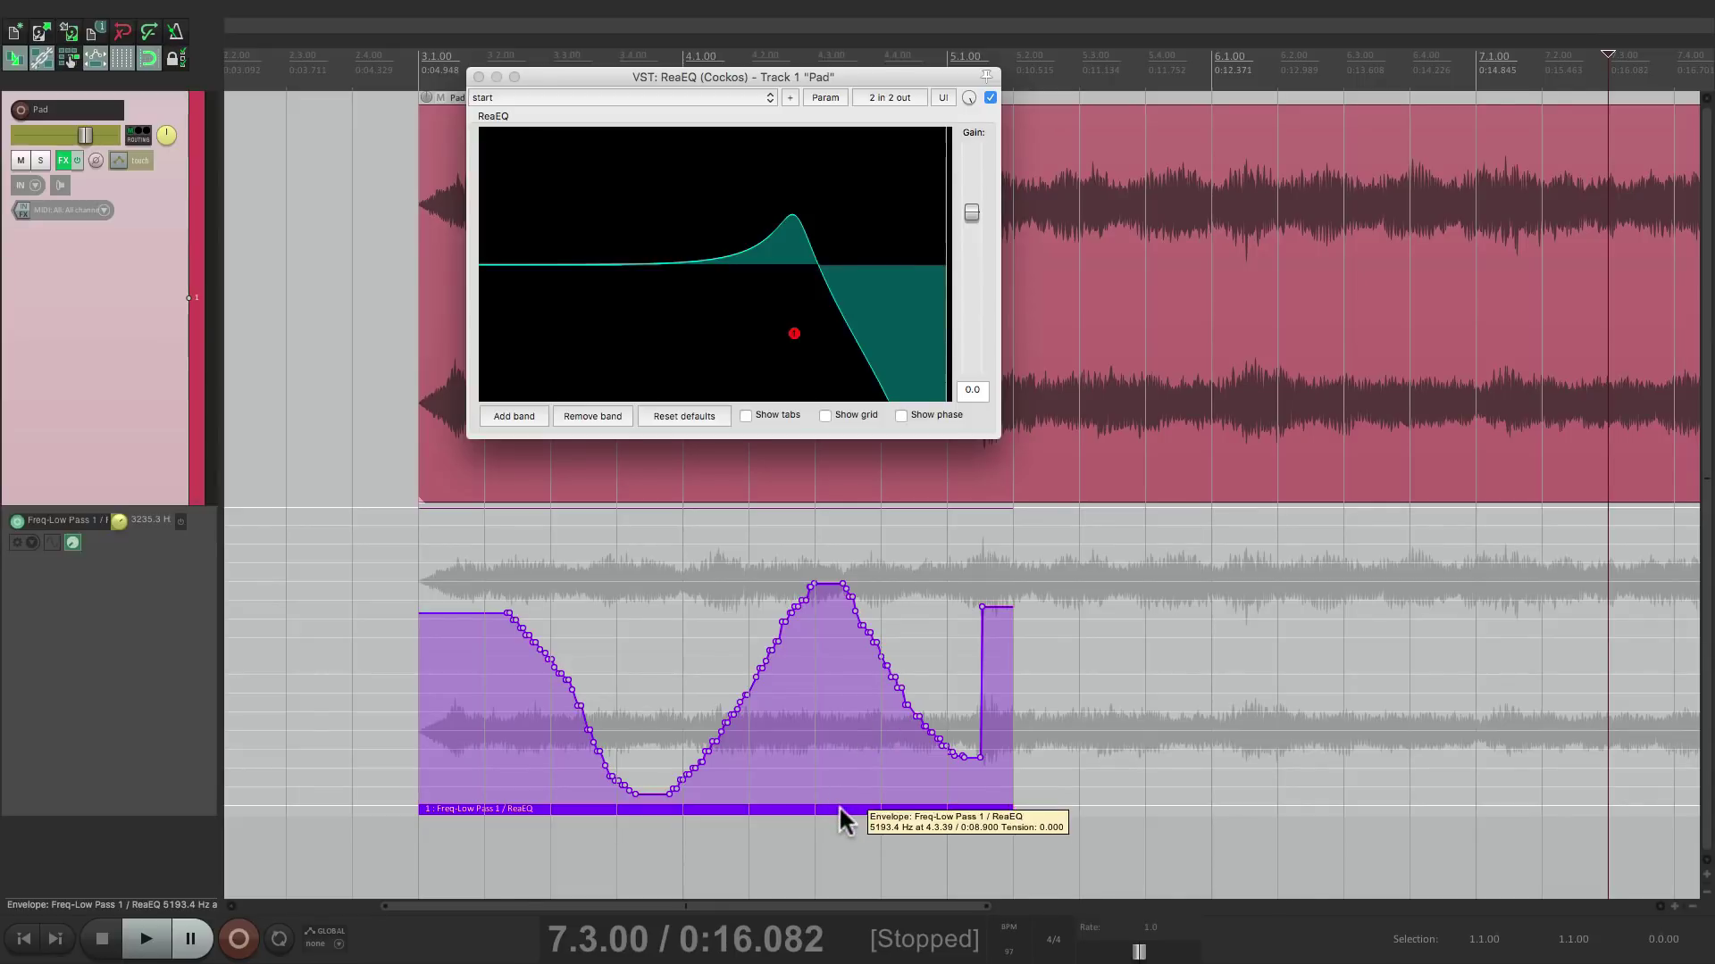
key(Delete)
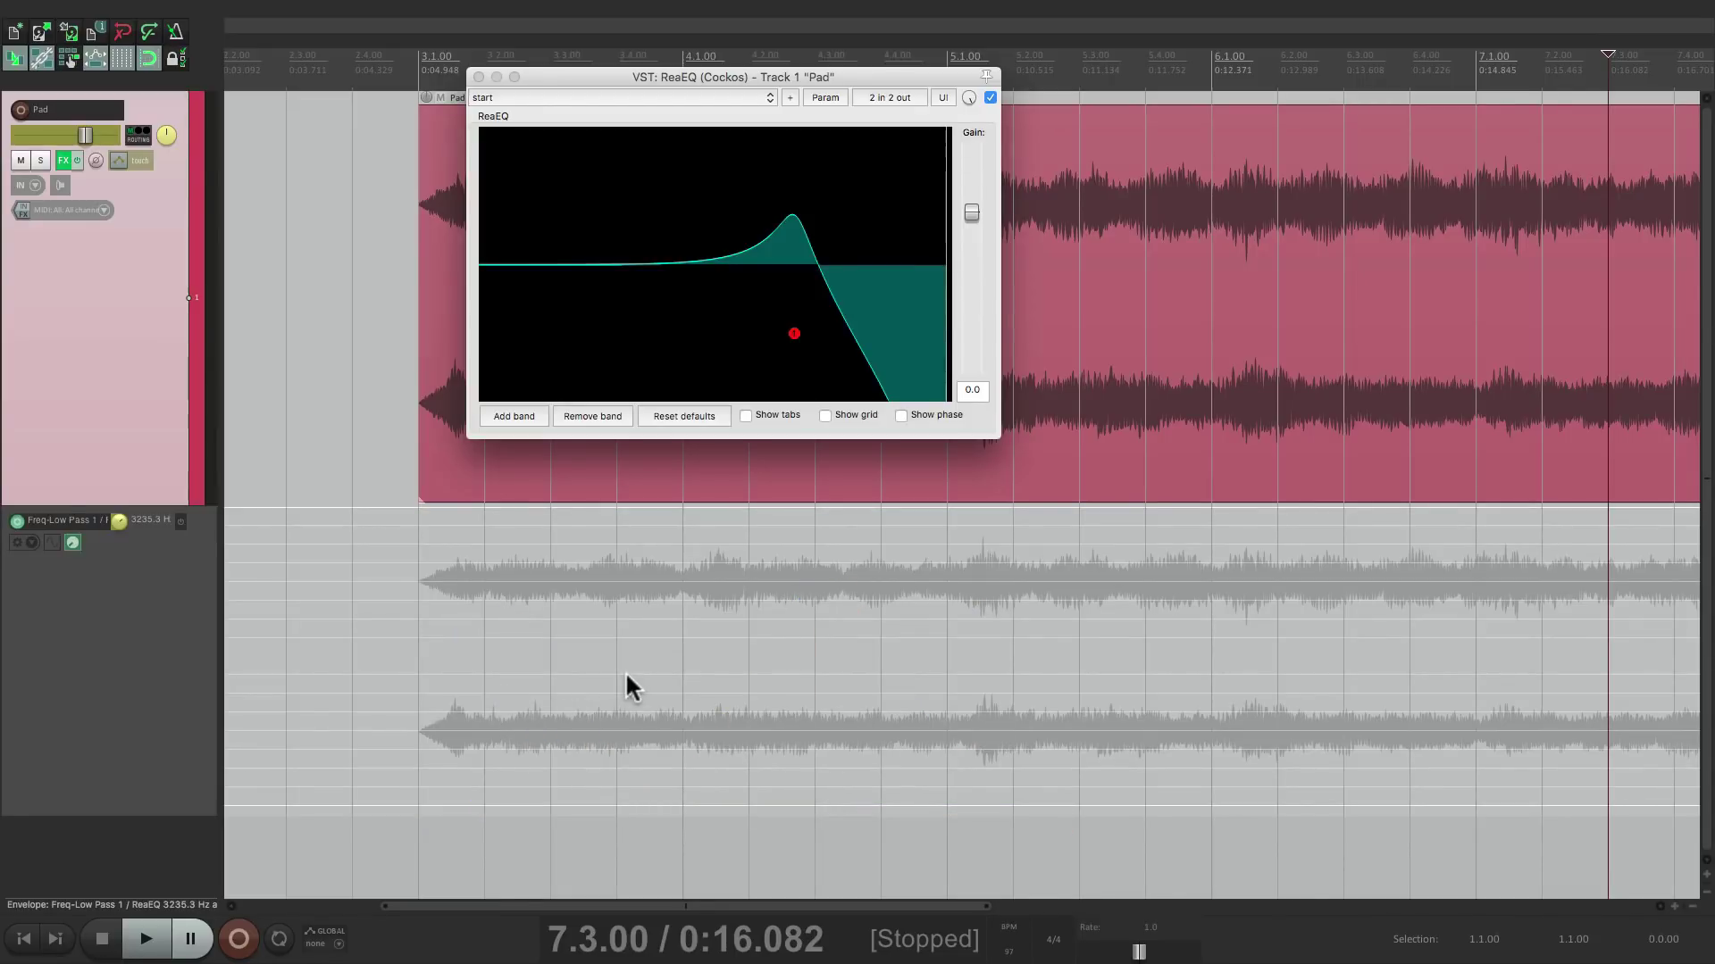
- Play from 3.1.00 while sweeping the ReaEQ low-pass cutoff down to record a new curve
click(420, 659)
mouse_move(794, 334)
key(space)
mouse_move(793, 333)
mouse_down()
mouse_move(597, 352)
mouse_move(861, 329)
mouse_move(650, 337)
mouse_up()
key(space)
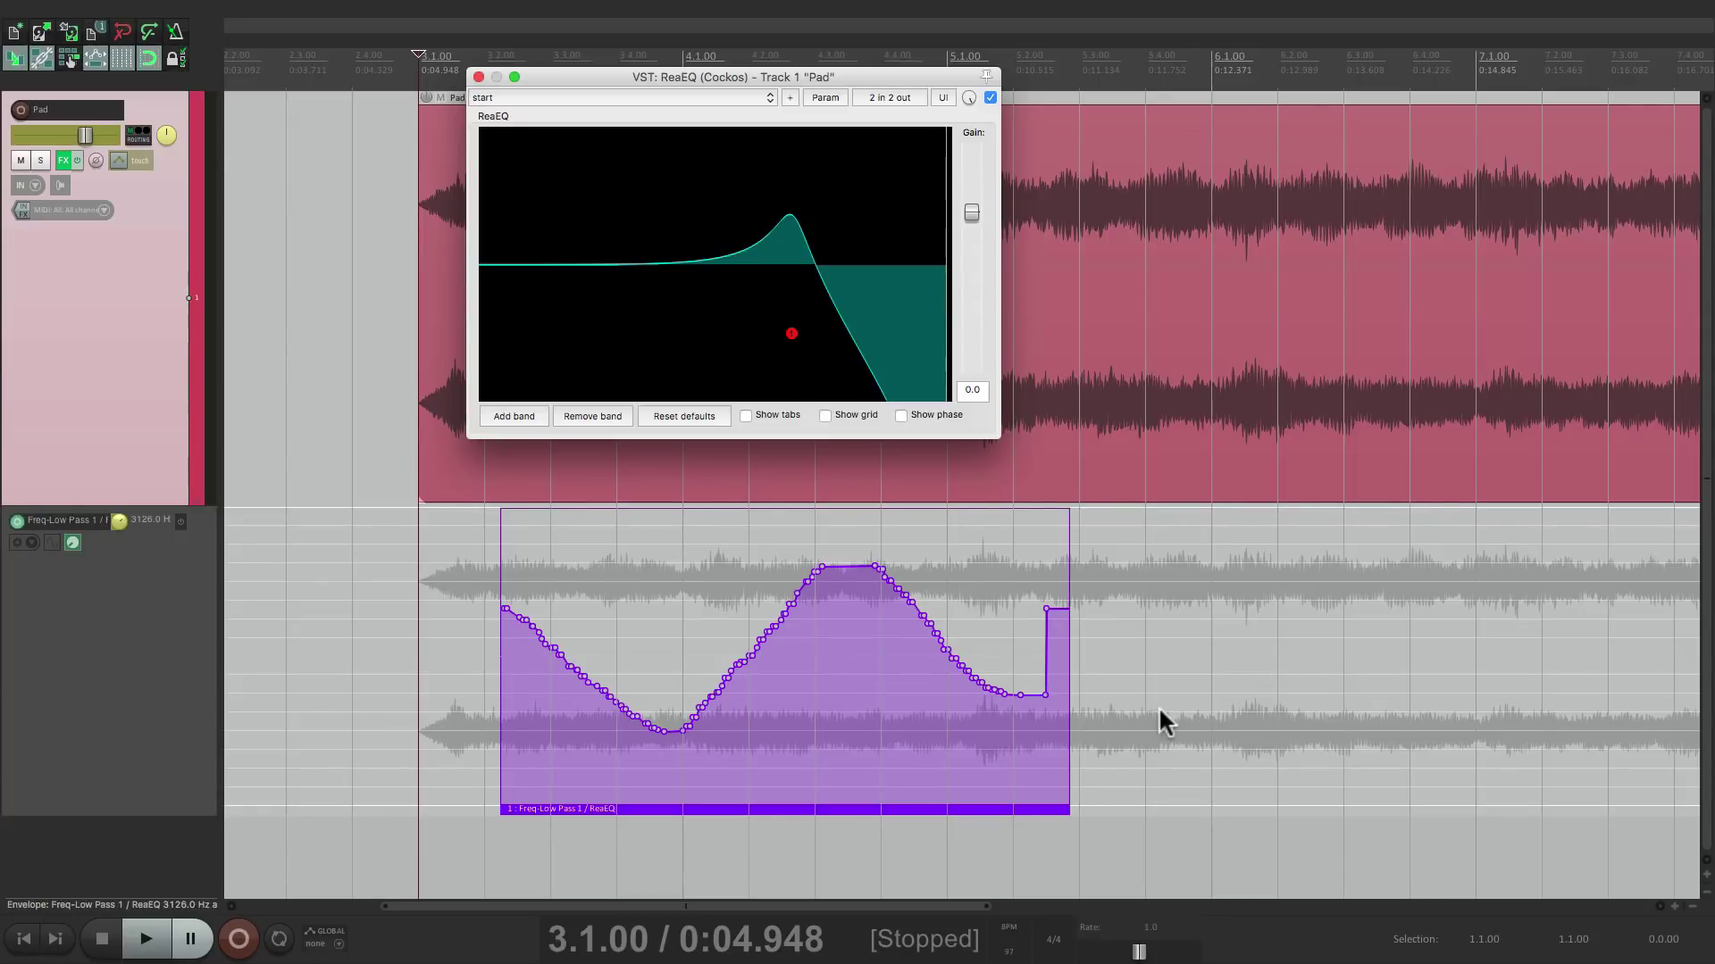
- Play from 5.4.00 while pulling the ReaEQ low-pass cutoff down
click(1127, 632)
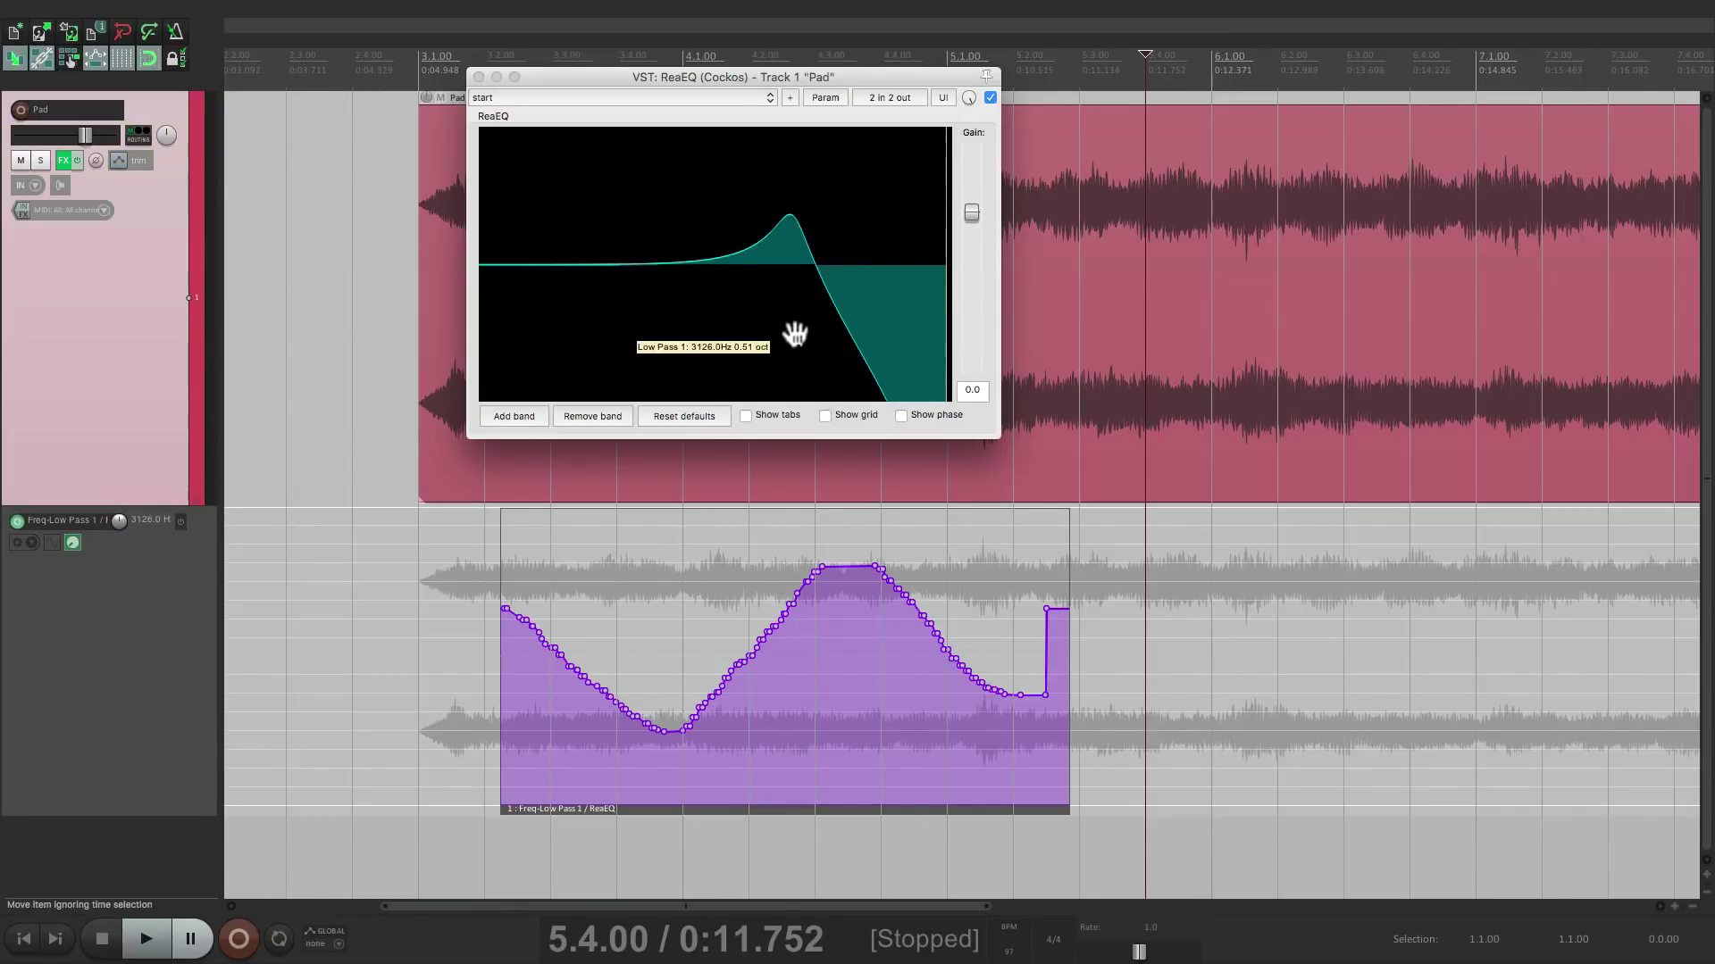
key(space)
mouse_move(793, 334)
mouse_down()
mouse_move(605, 336)
mouse_move(782, 336)
mouse_move(674, 336)
mouse_move(764, 335)
mouse_up()
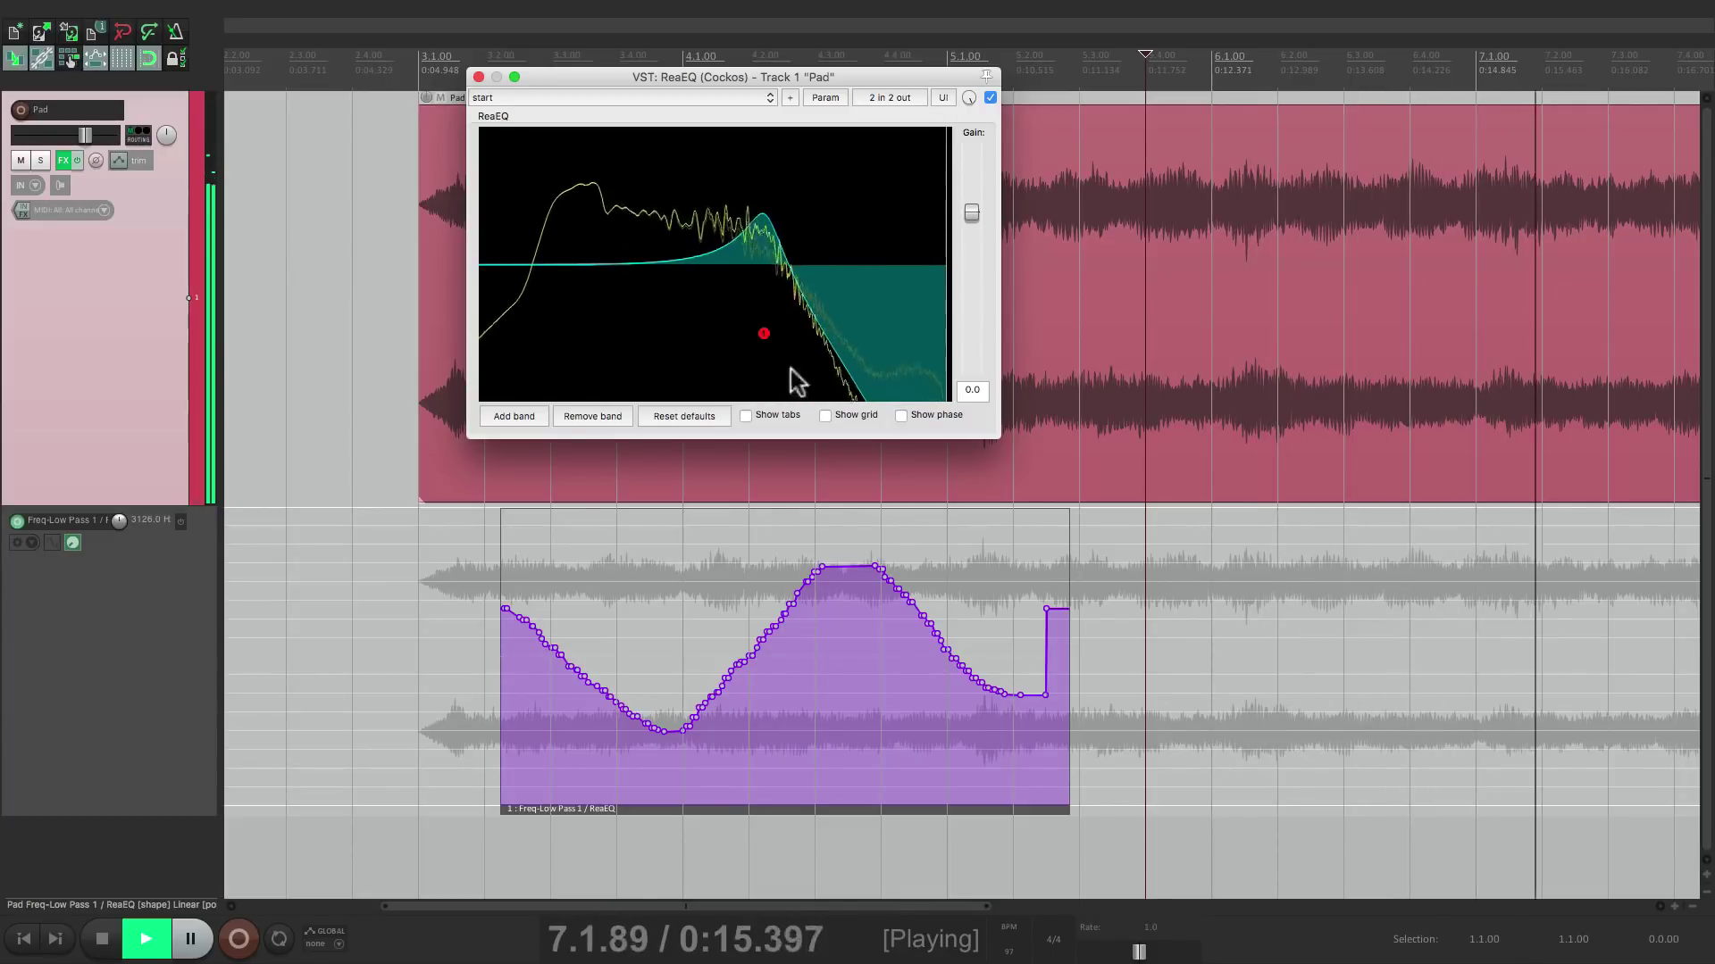
key(space)
- Drag the low-pass automation item right to bar 4.1.00 and play it back
click(452, 582)
drag(635, 808, 820, 799)
key(space)
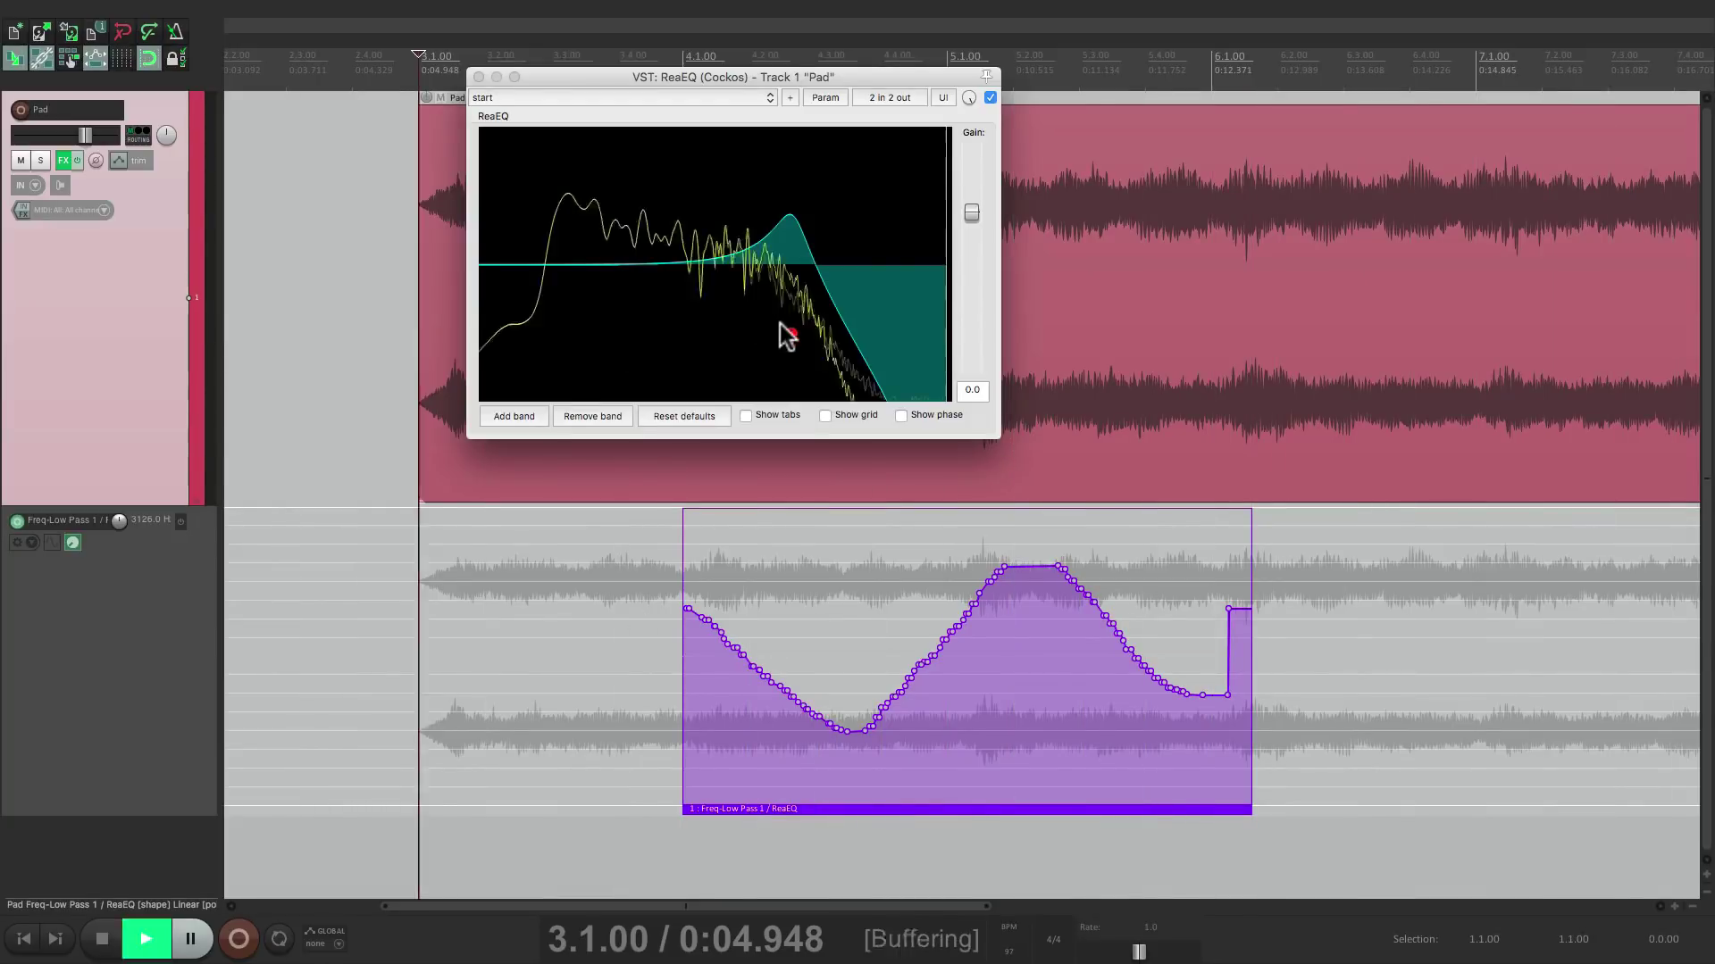
key(space)
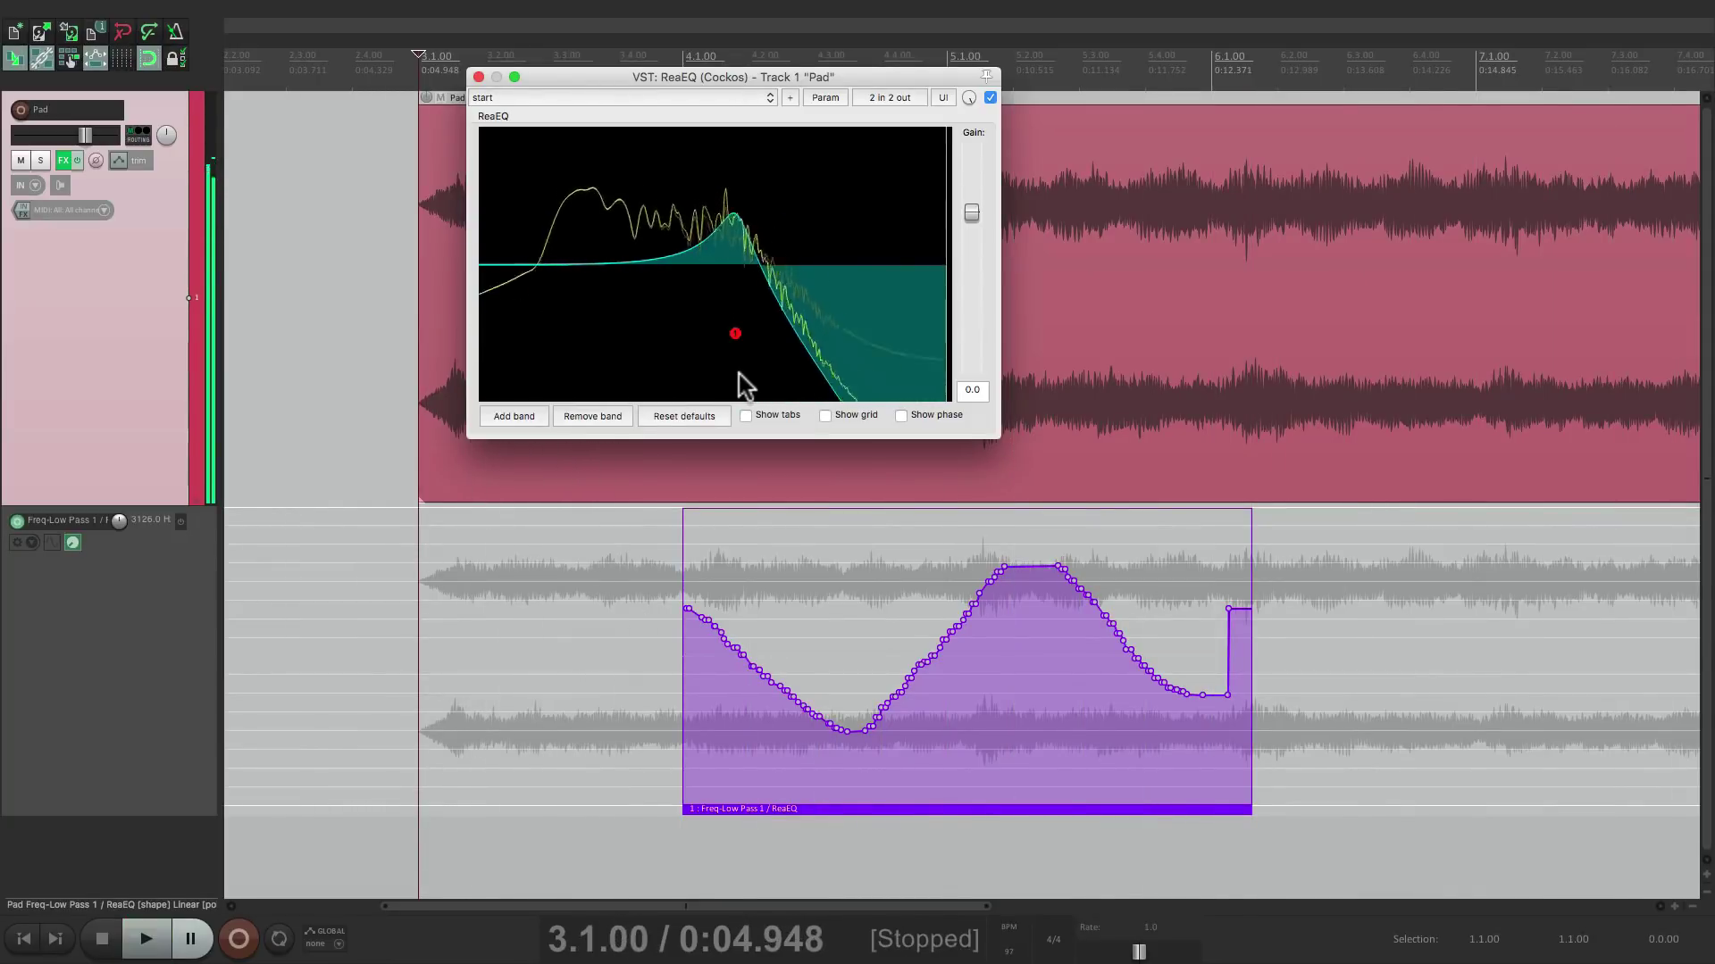
- Audition the moved item from 3.4.32 and from 6.2.37
click(638, 714)
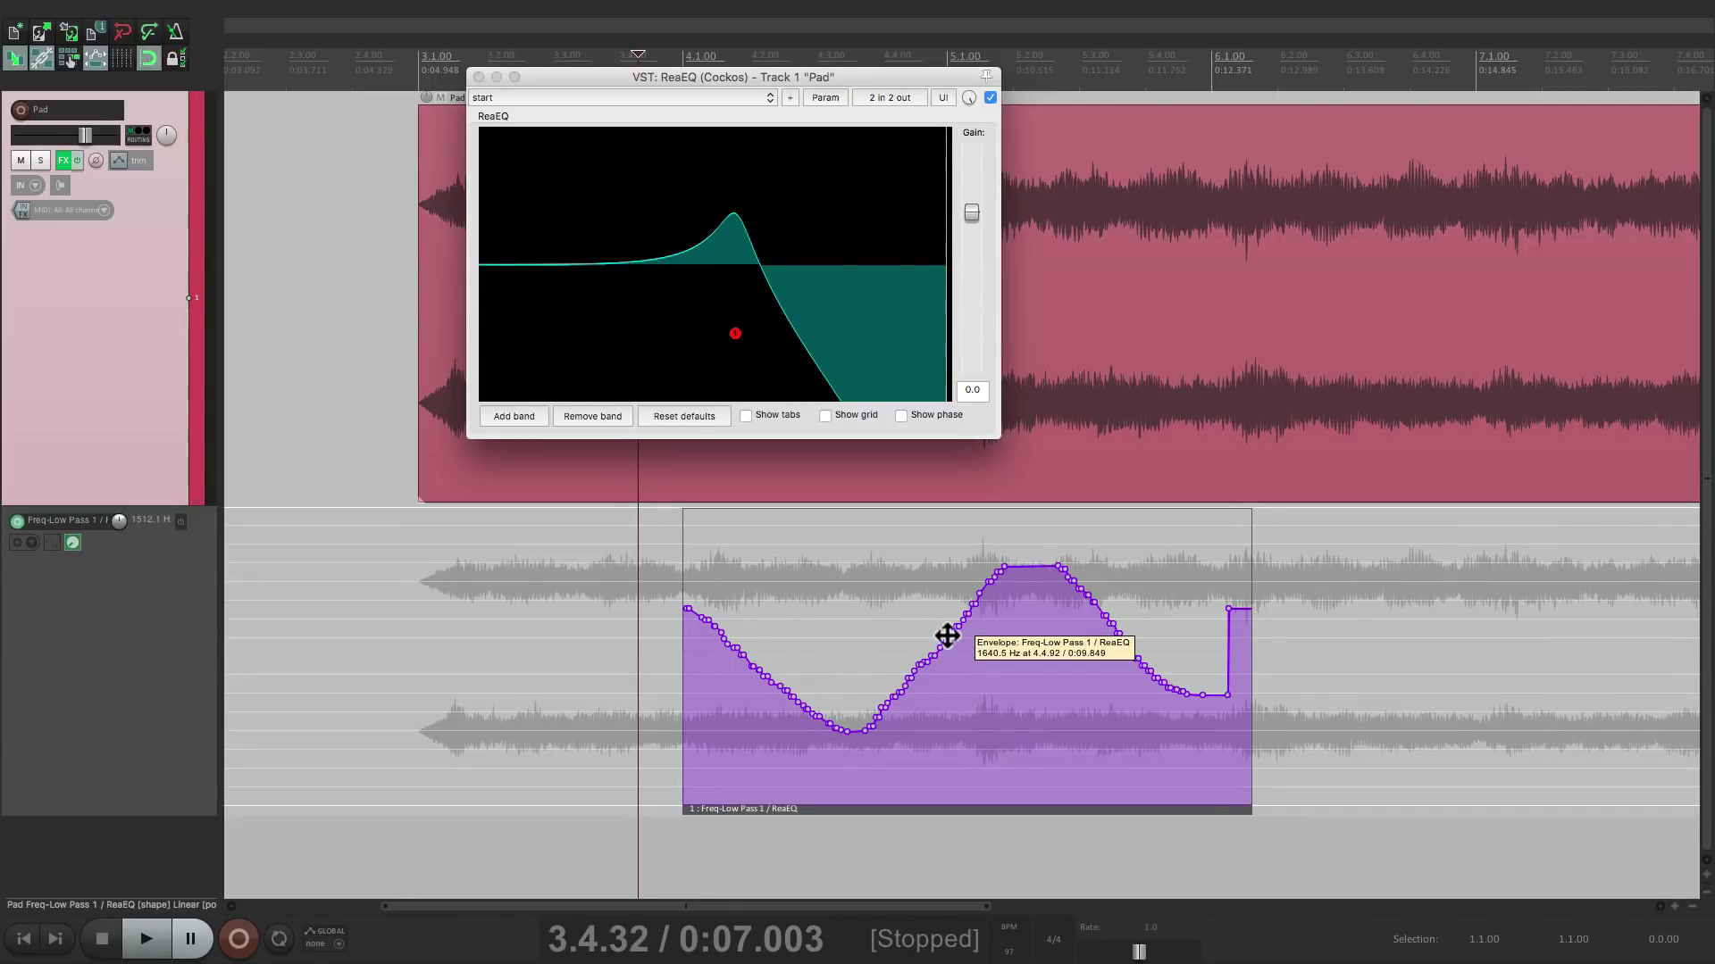
key(space)
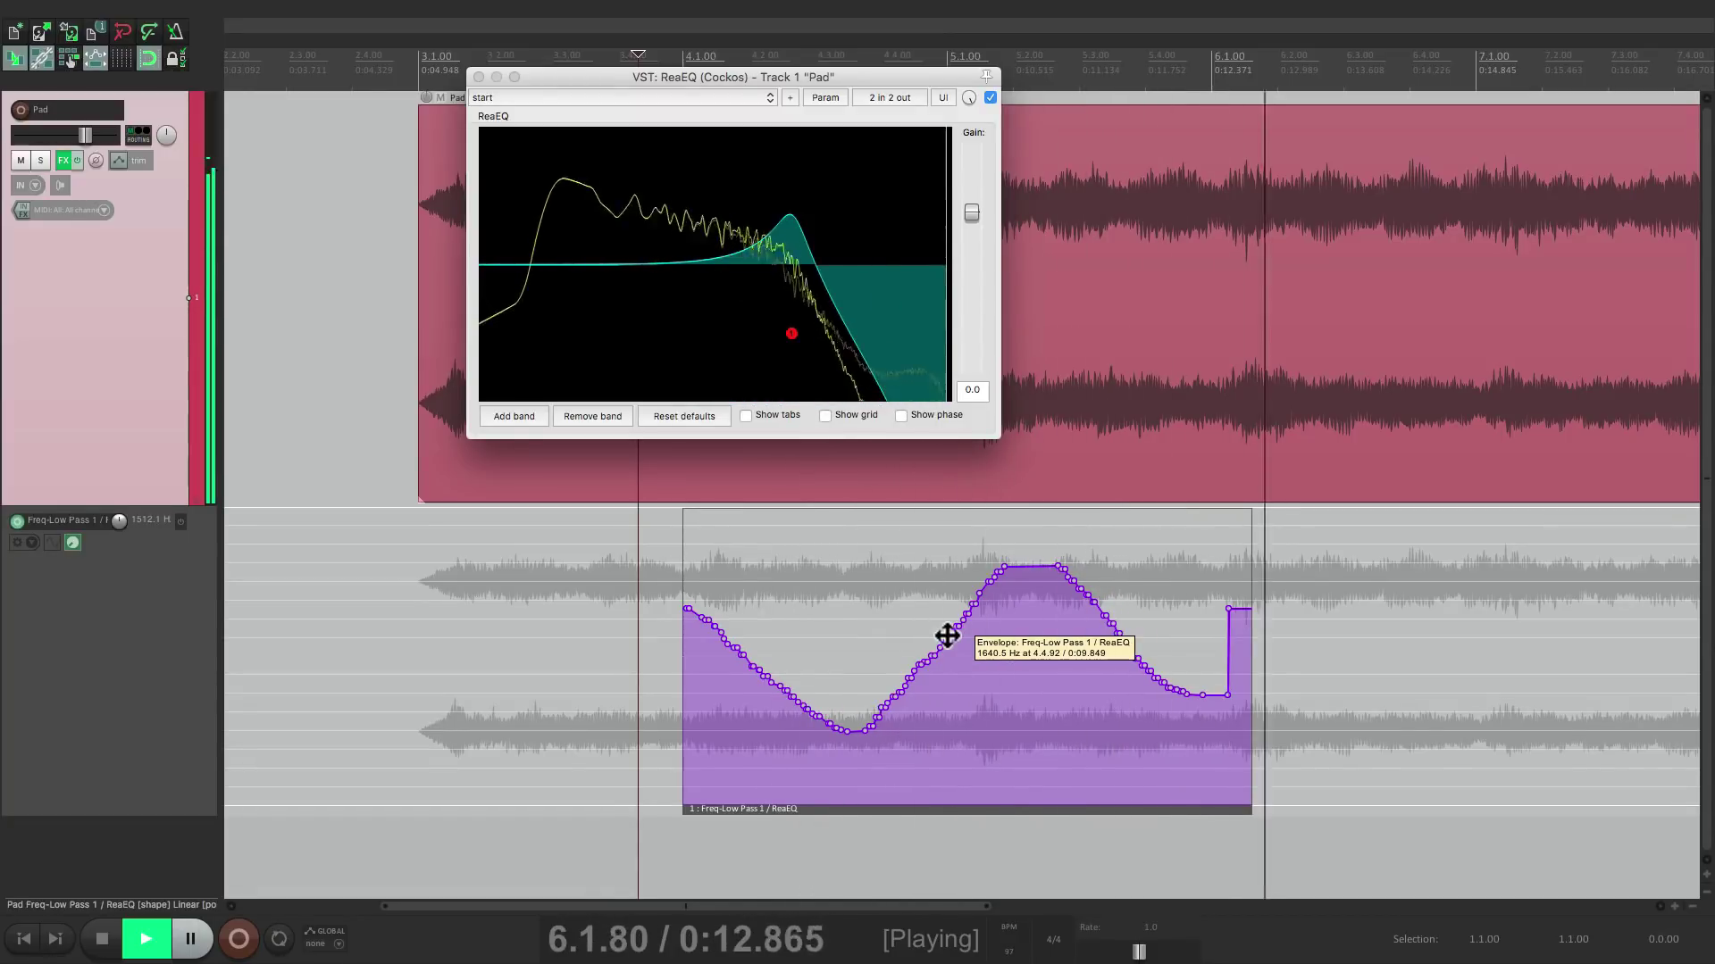
key(space)
click(1302, 635)
key(space)
mouse_move(793, 336)
mouse_down()
mouse_move(690, 336)
mouse_move(787, 336)
mouse_up()
key(space)
key(space)
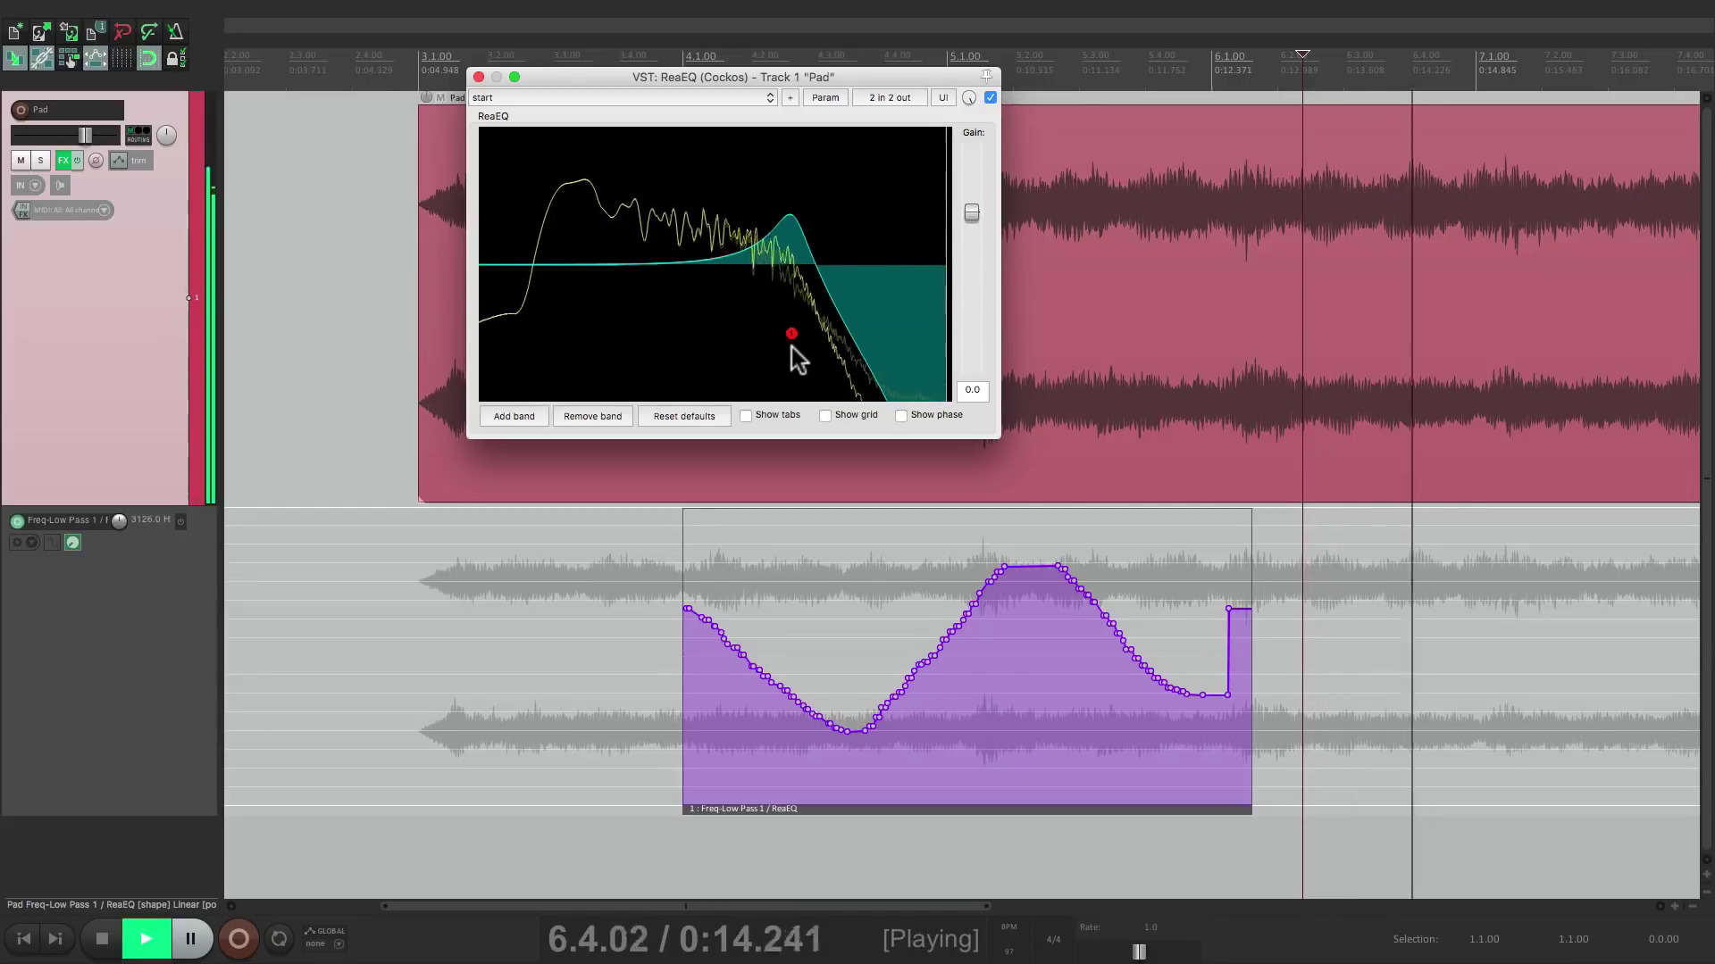
key(space)
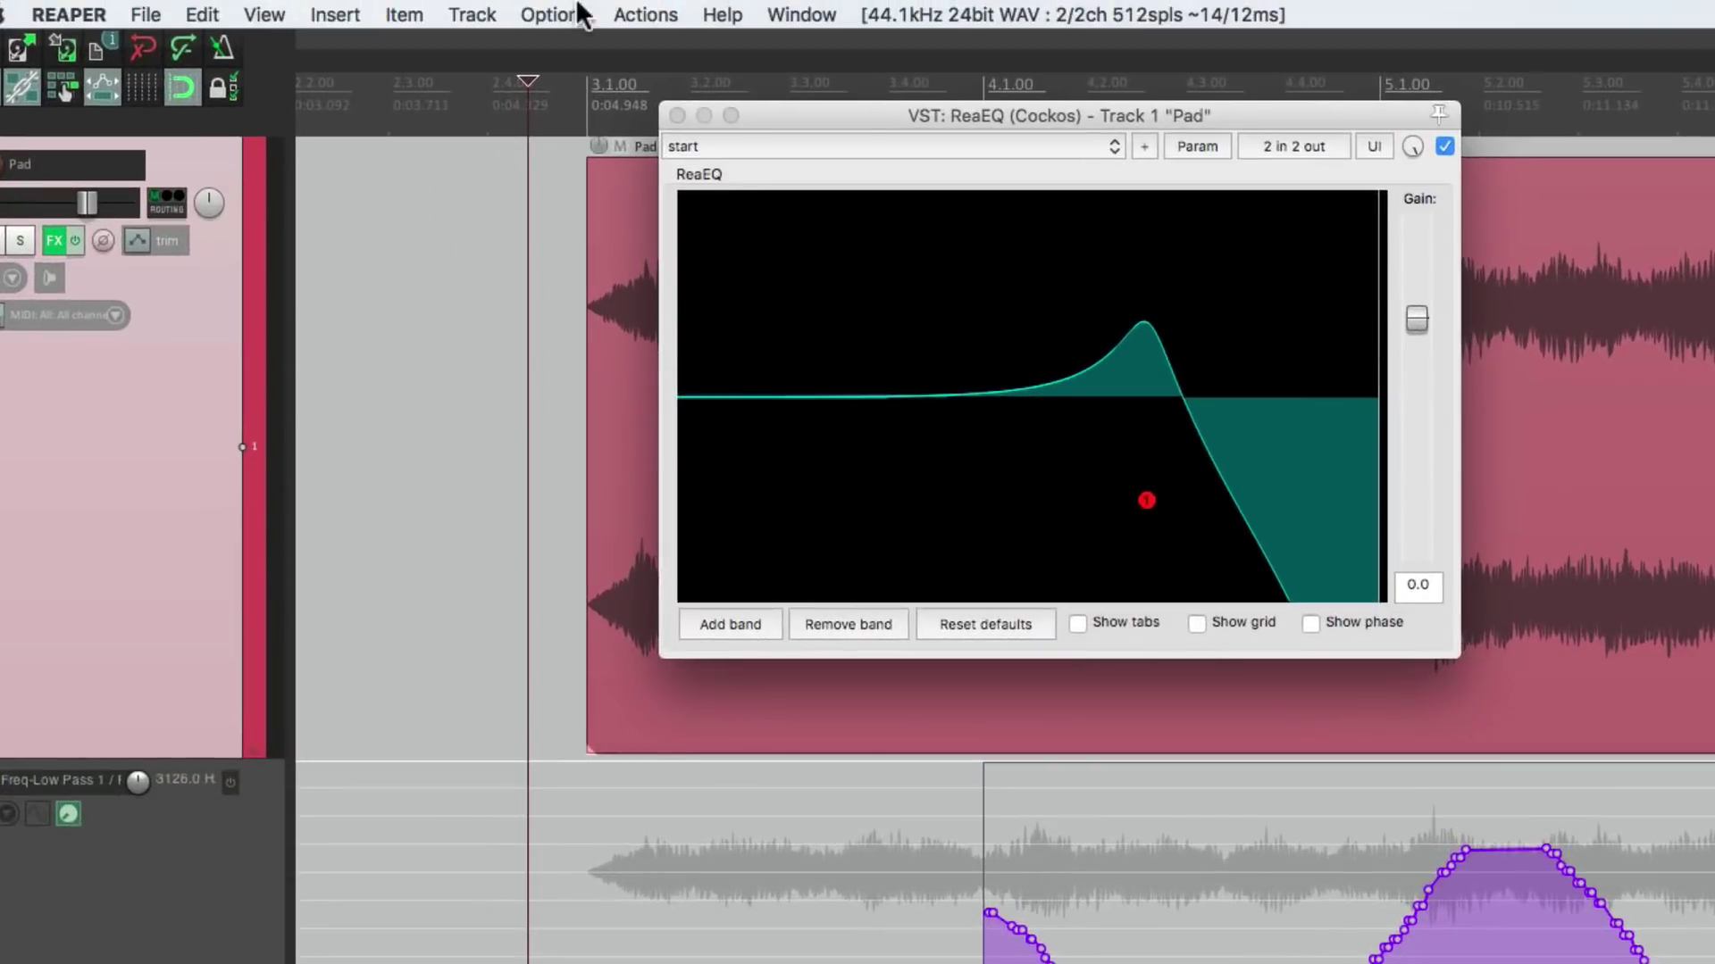
- Uncheck the project-wide 'Bypass underlying envelope outside of automation items' option
click(390, 15)
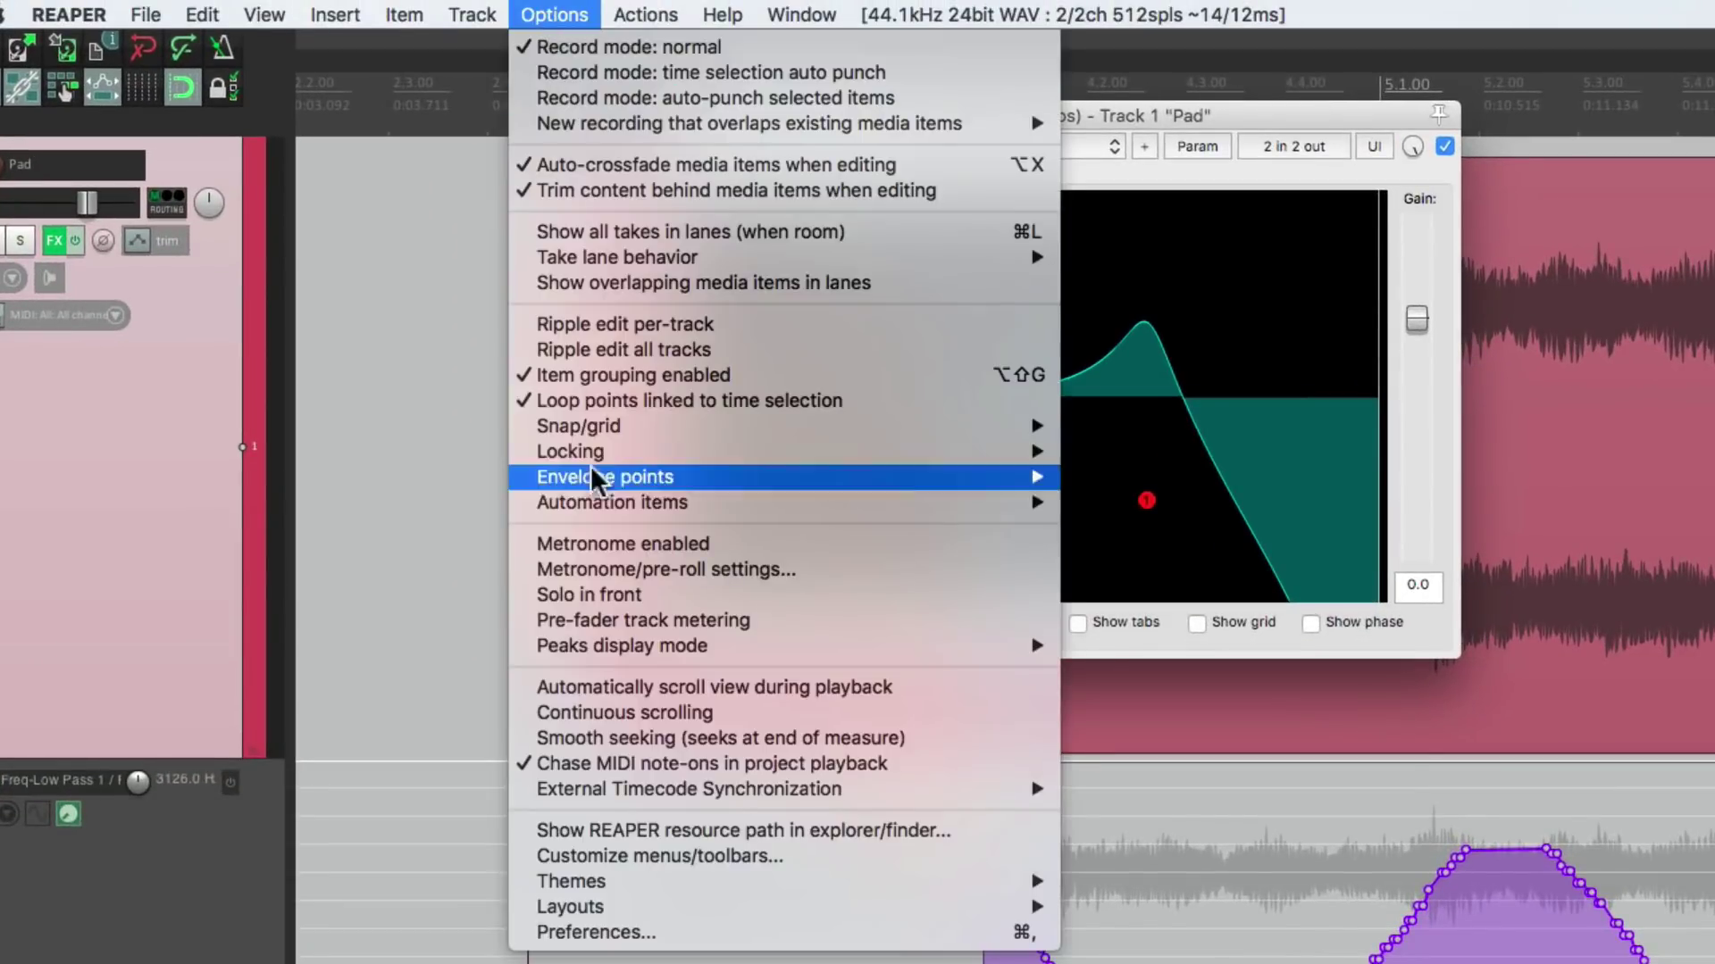
mouse_move(592, 494)
click(1139, 506)
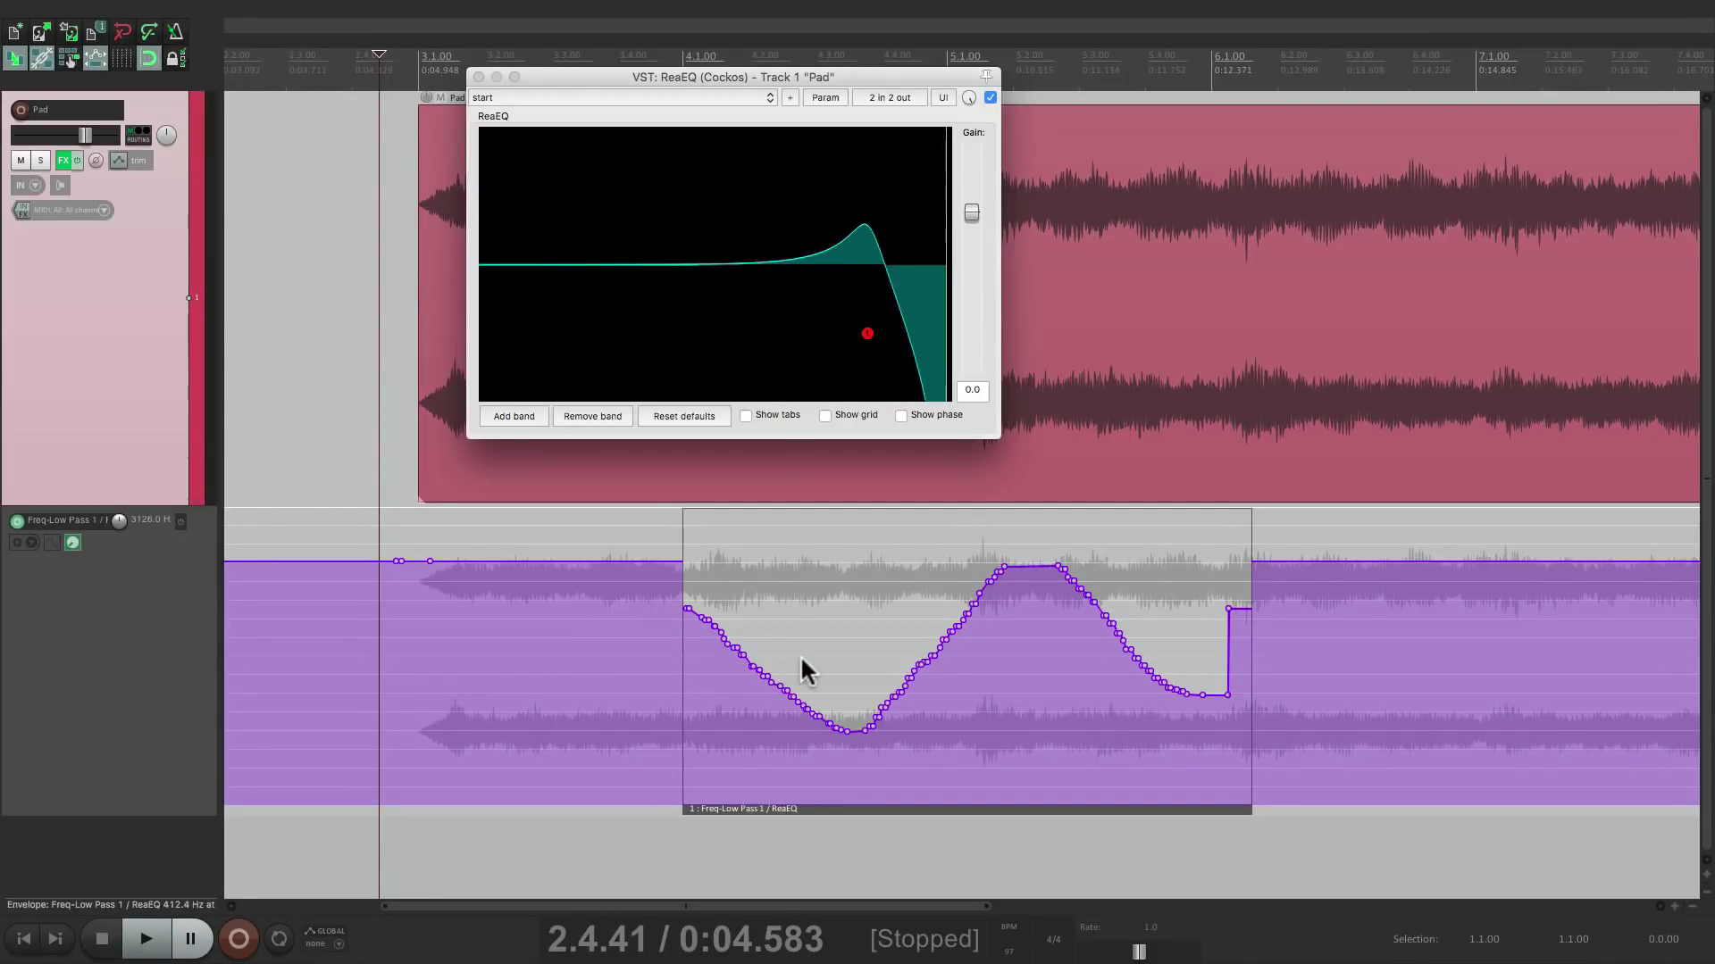
- Set the Freq-Low Pass envelope's own automation item option to bypass the underlying envelope
right_click(624, 582)
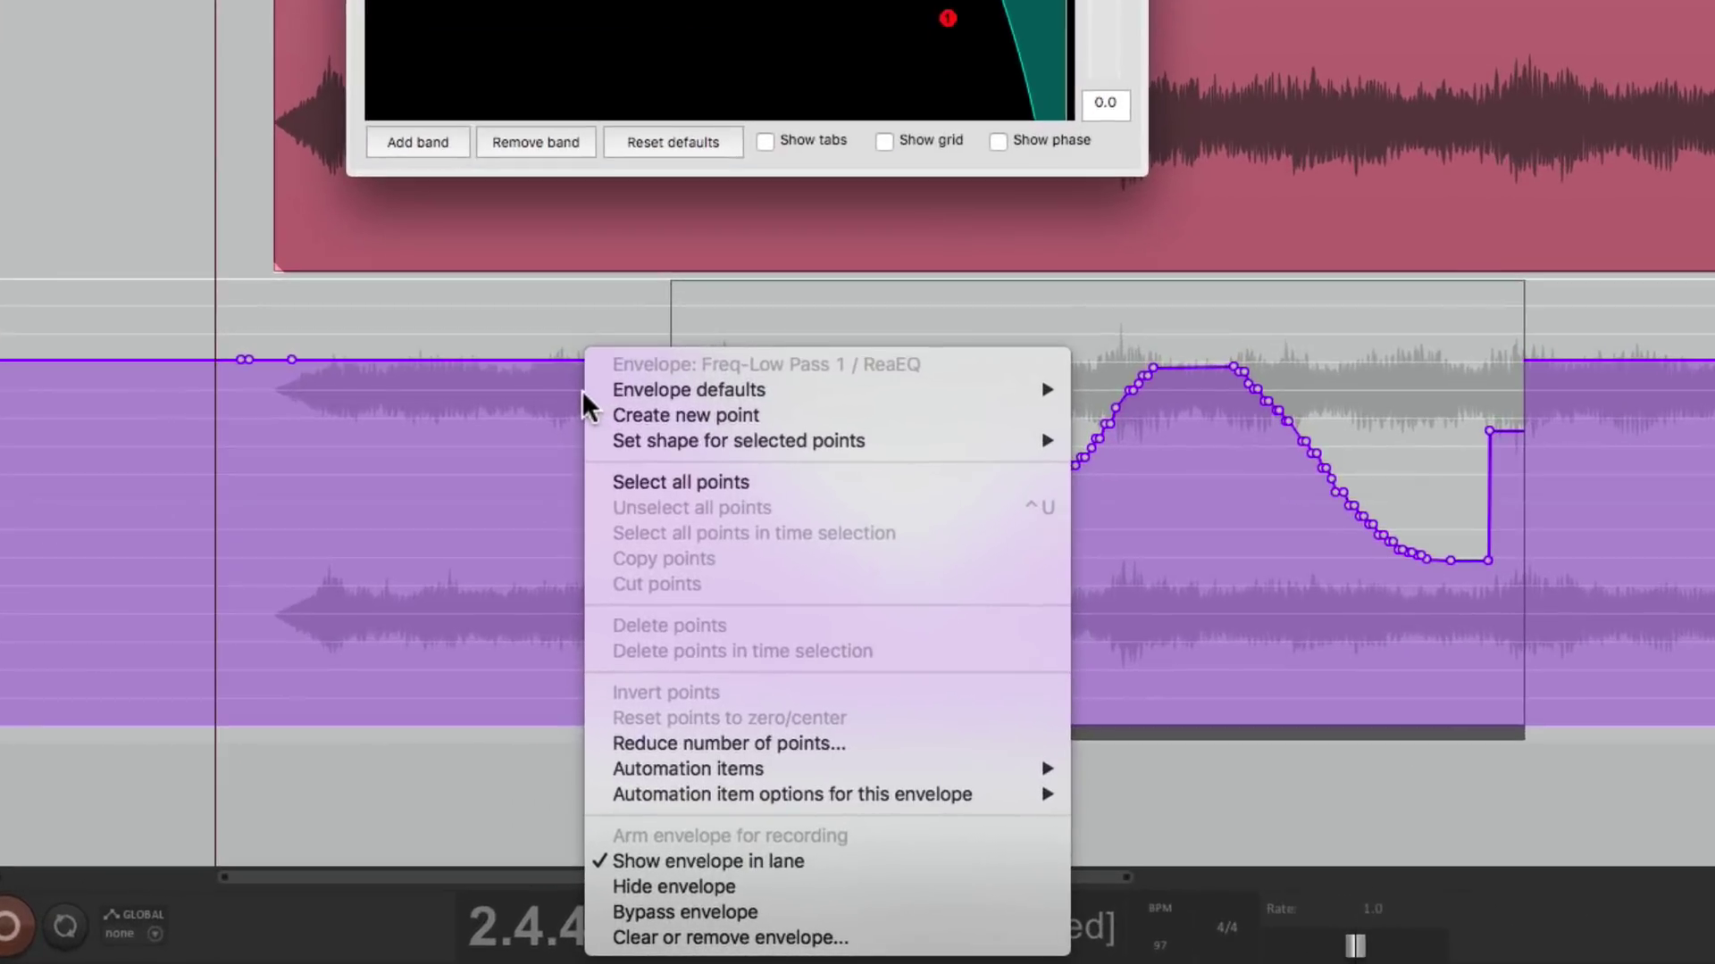
mouse_move(618, 799)
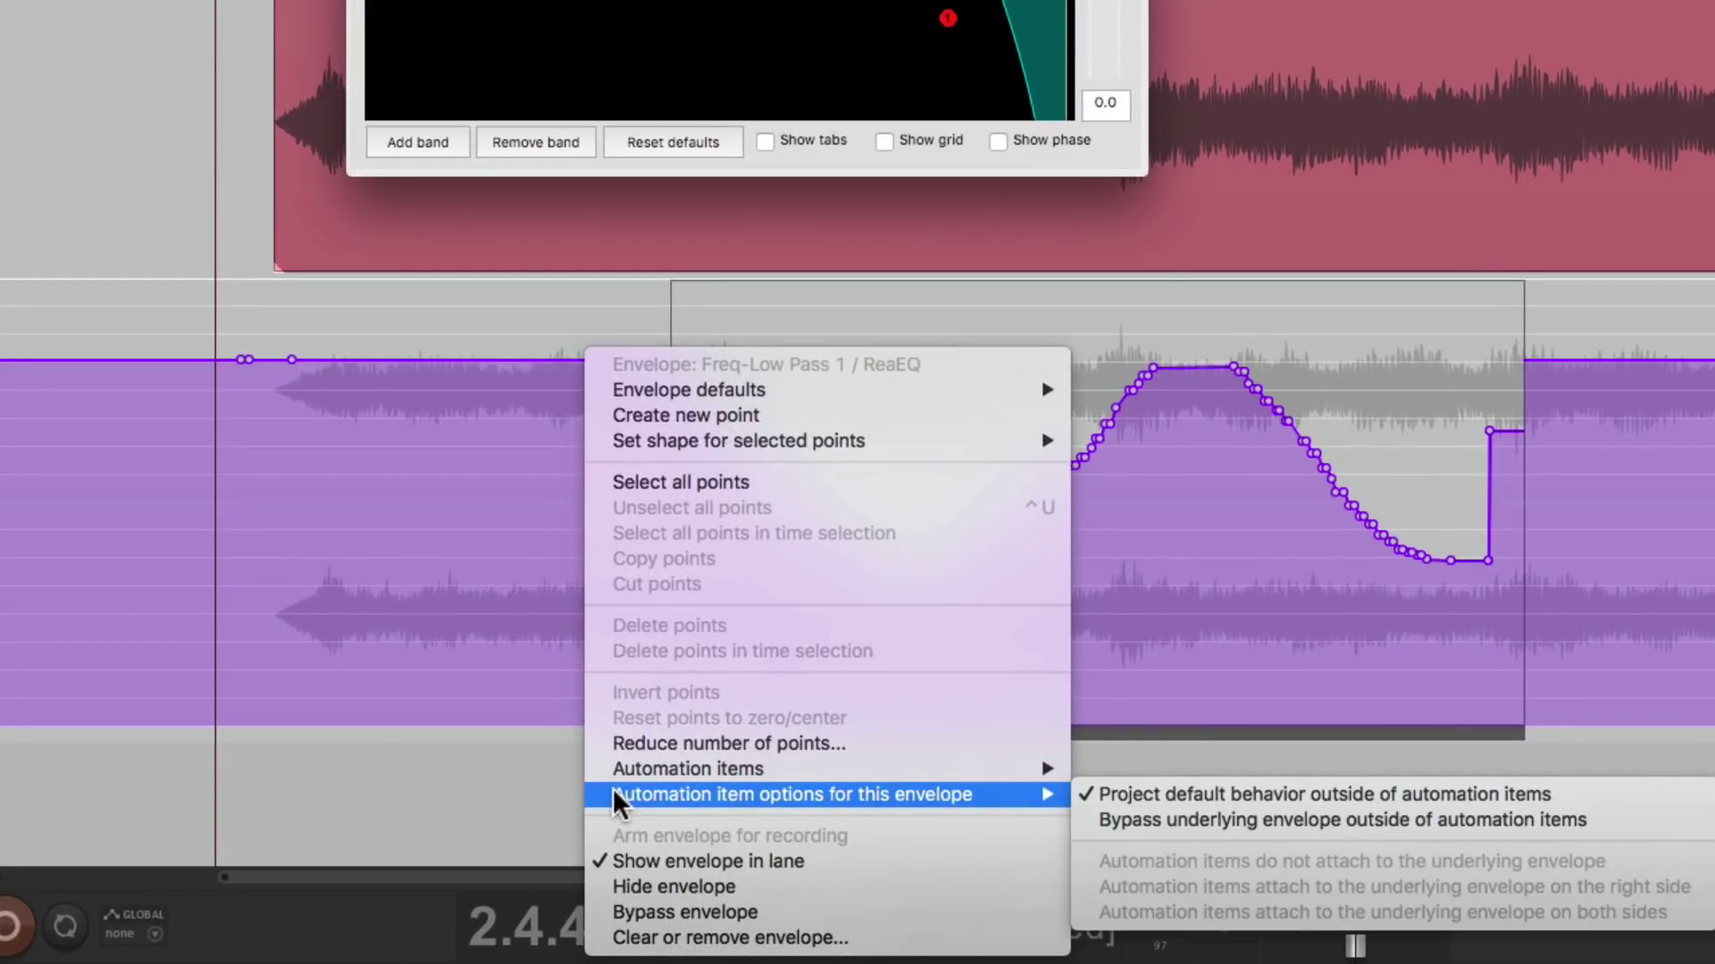
click(1204, 820)
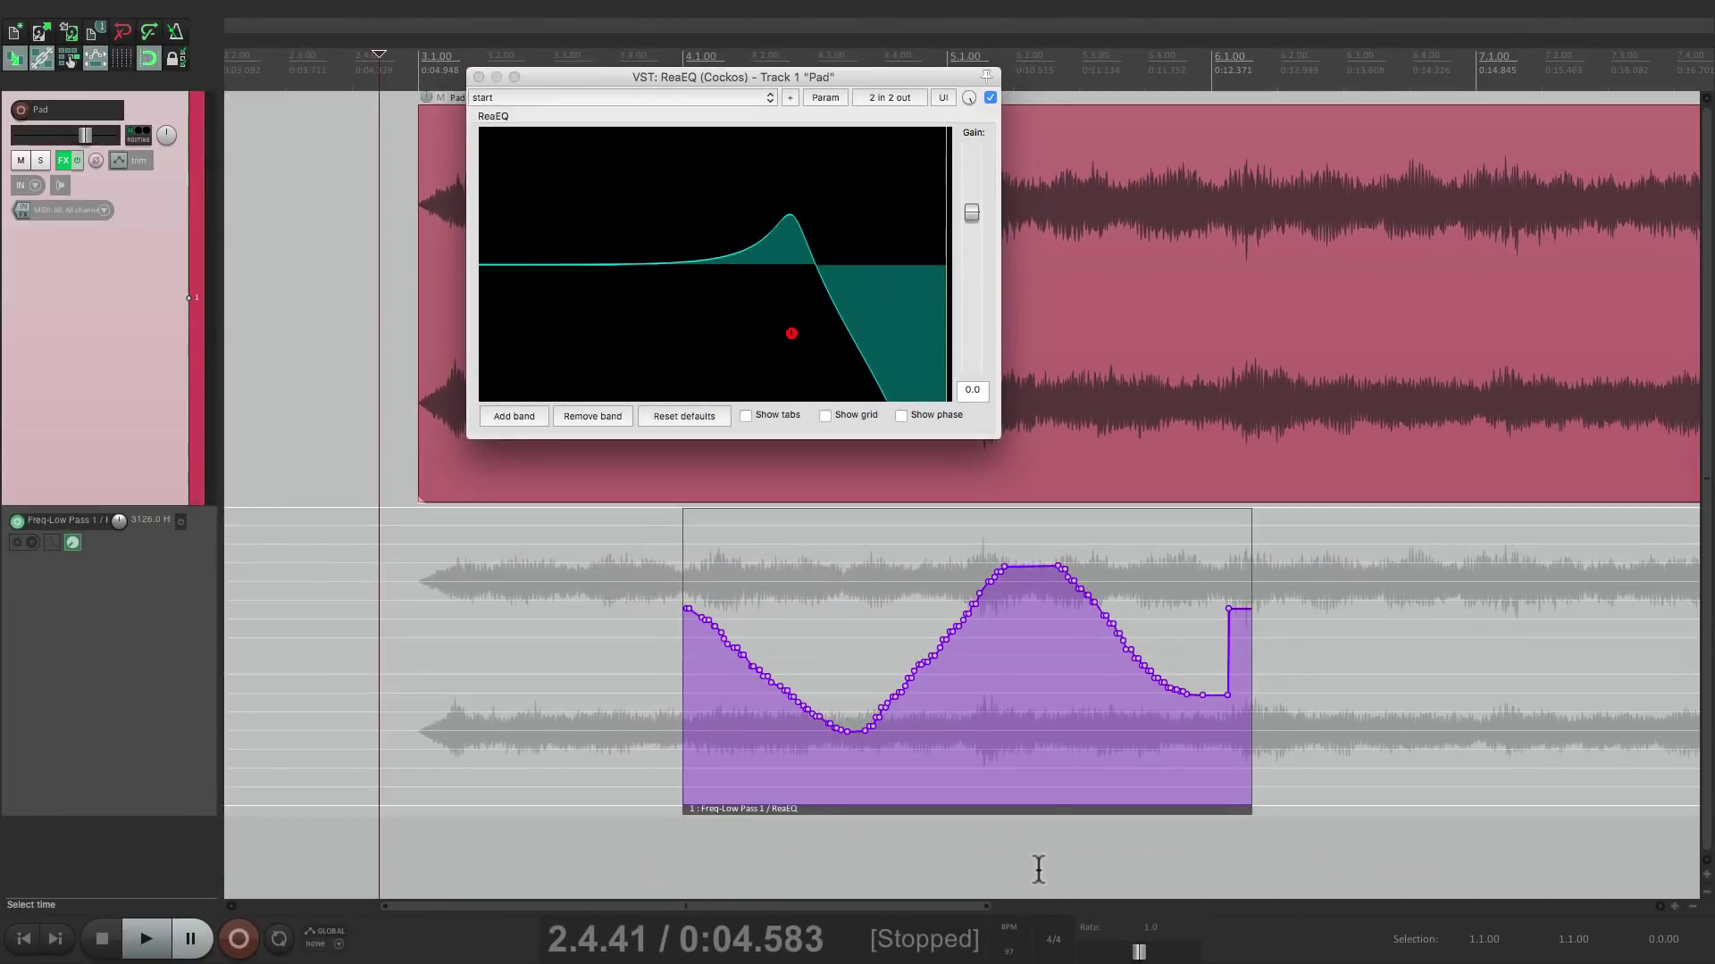
click(566, 675)
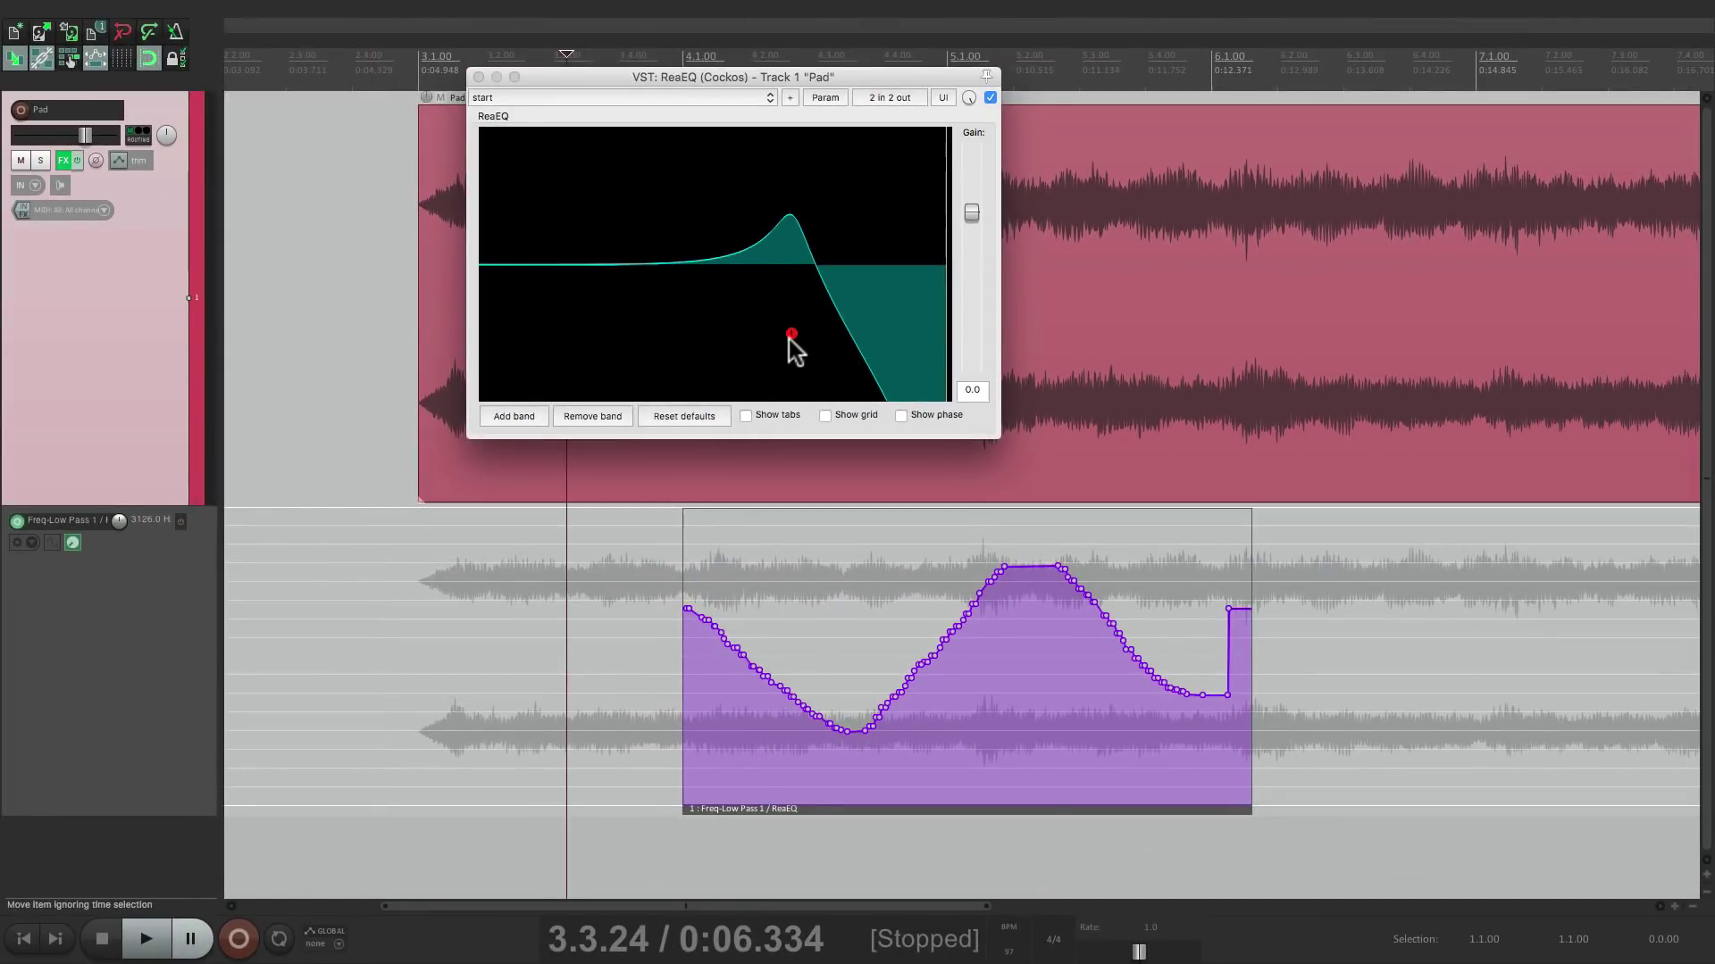
key(space)
mouse_move(790, 338)
mouse_down()
mouse_move(612, 333)
mouse_move(763, 333)
mouse_up()
key(space)
click(1331, 652)
key(space)
key(space)
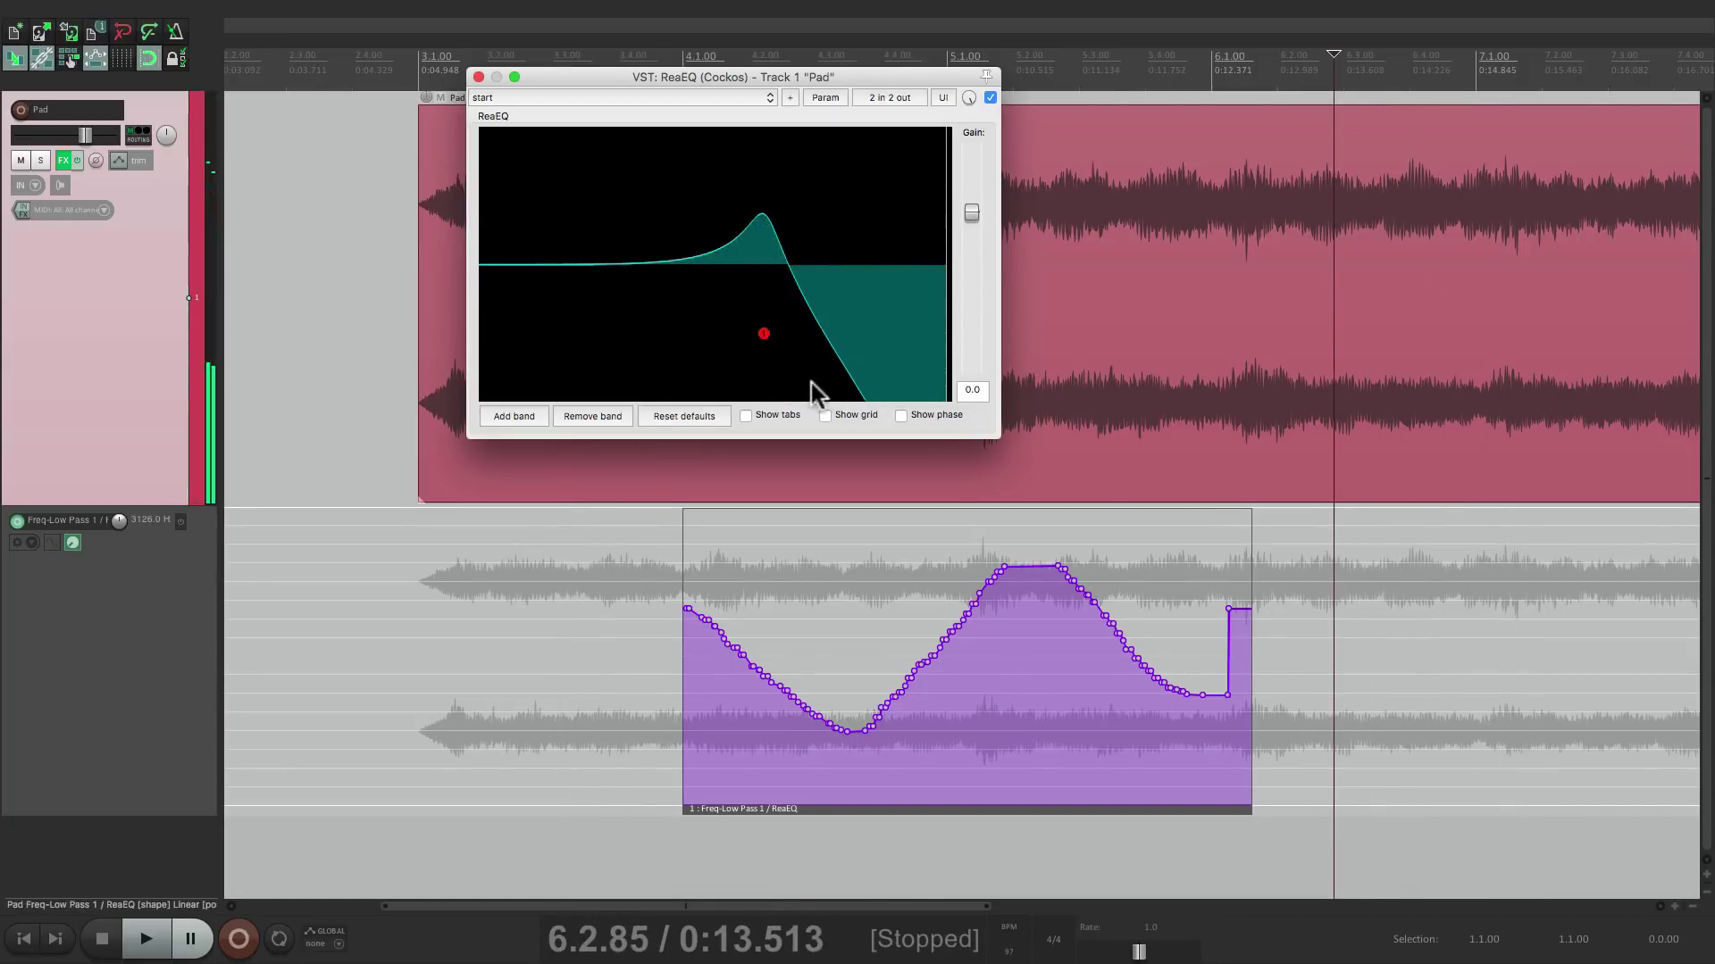
click(659, 681)
key(space)
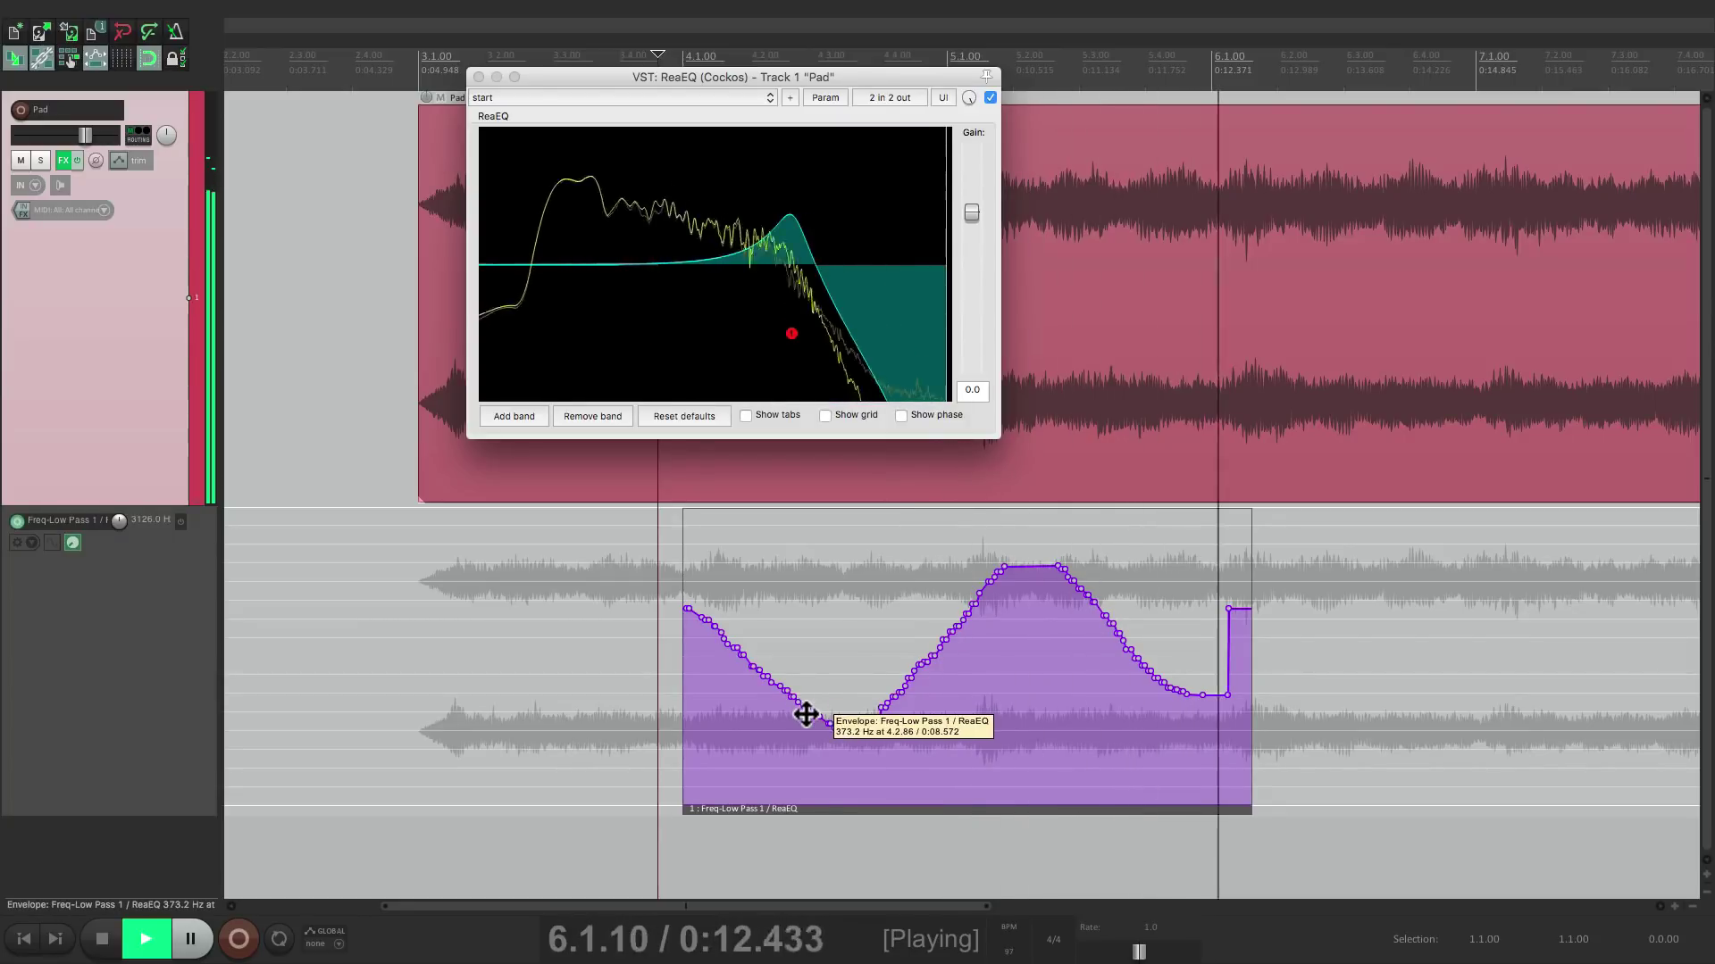
key(space)
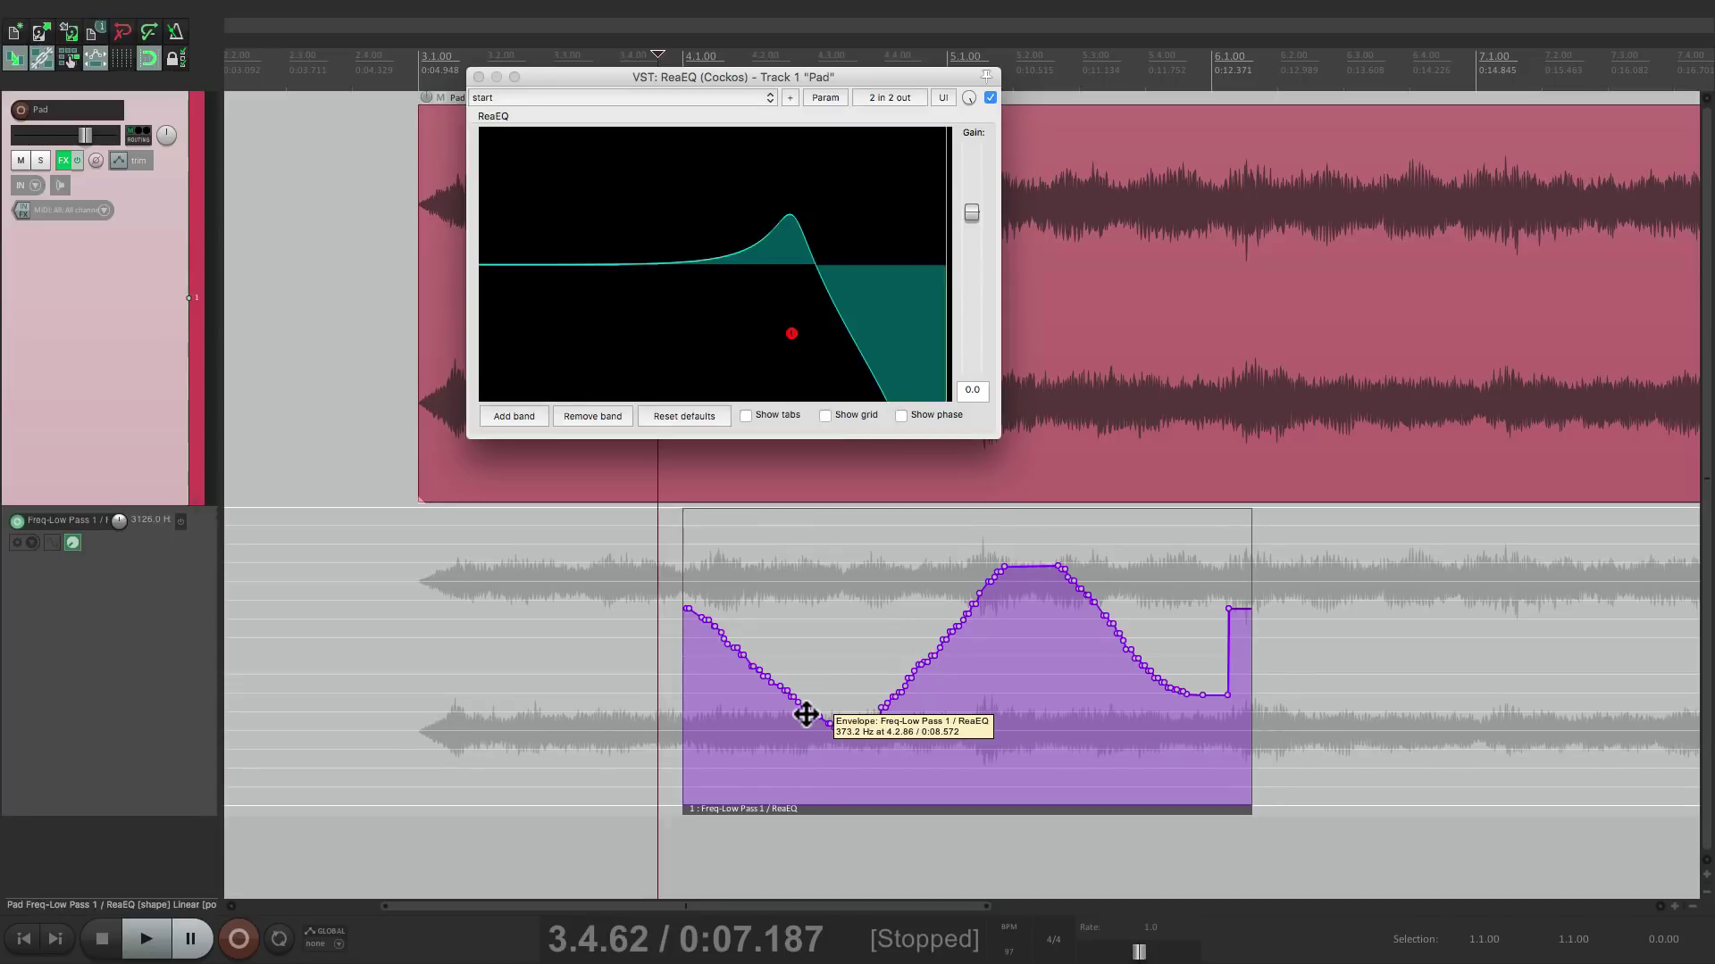
- Set the Freq-Low Pass envelope to project default behaviour and drag the item left to just after bar 3
right_click(641, 662)
mouse_move(659, 858)
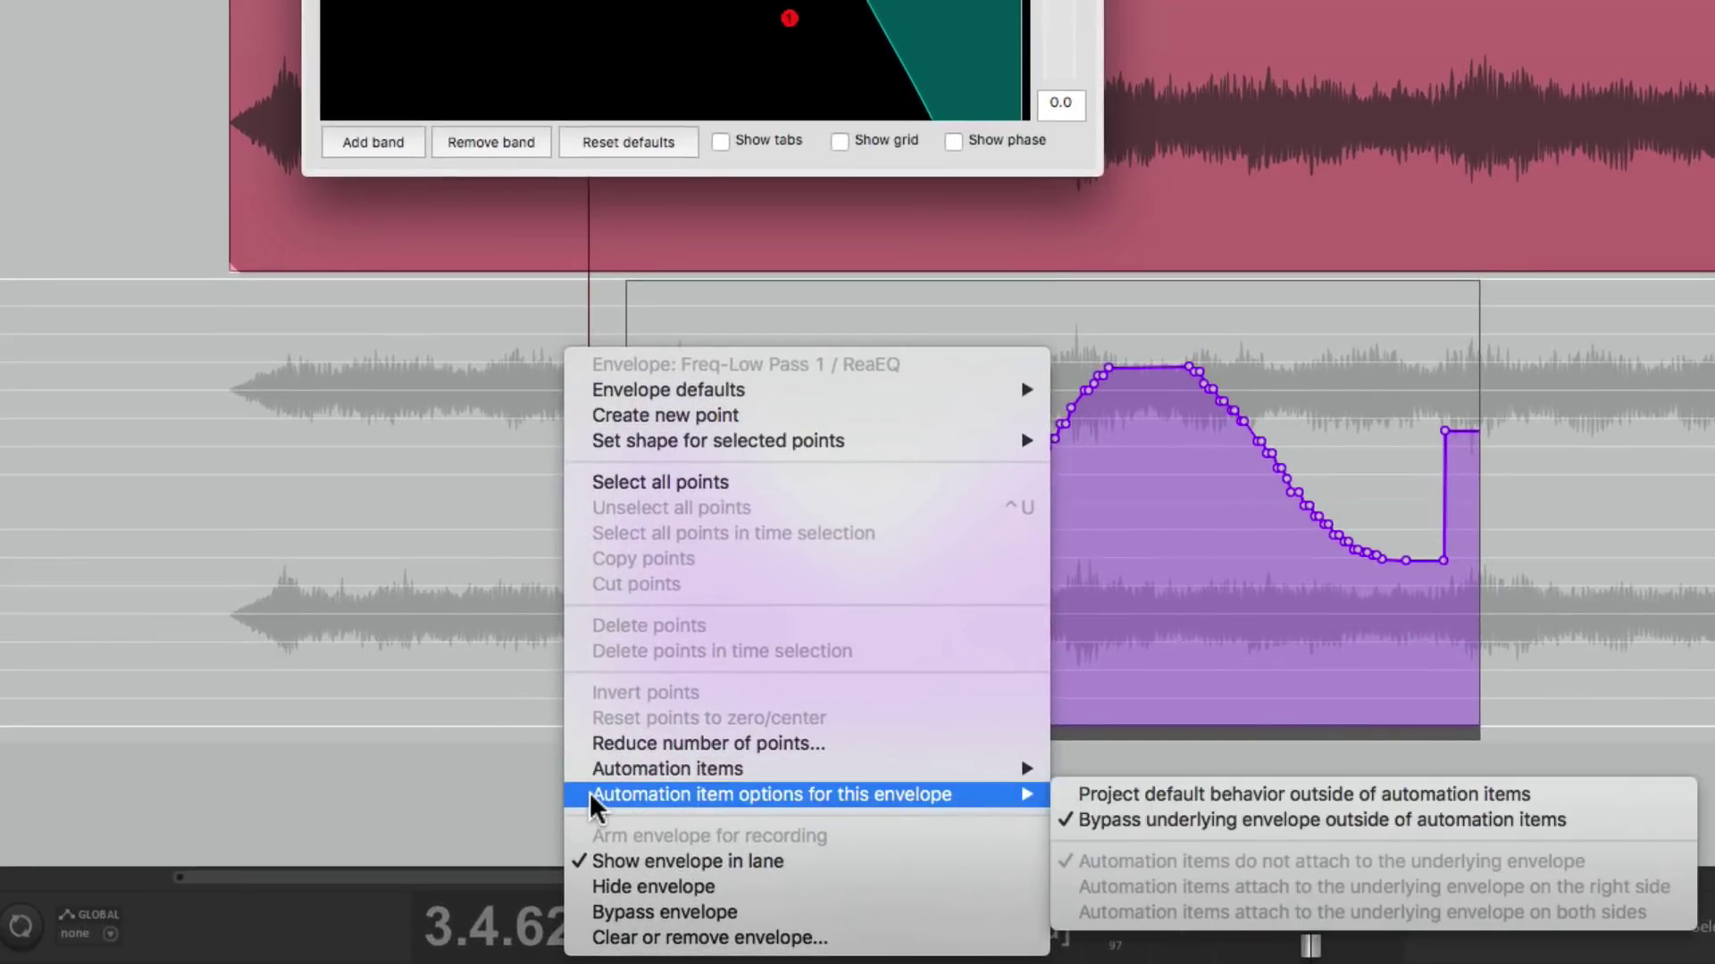
click(1185, 794)
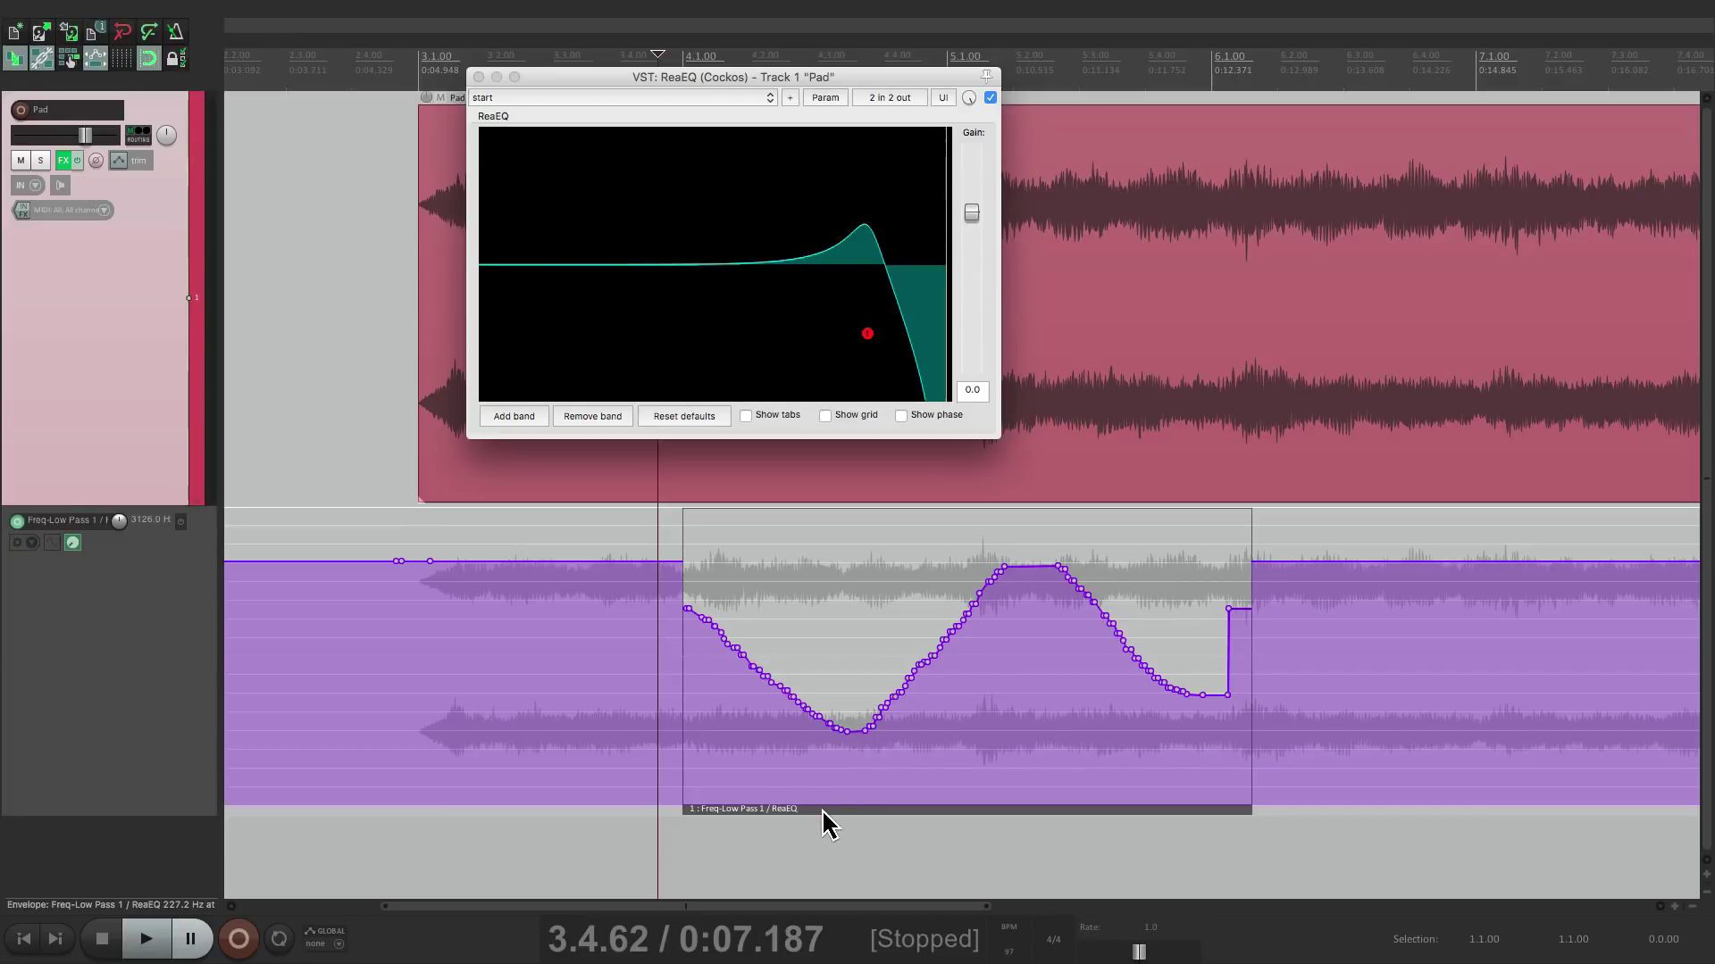
drag(822, 809, 677, 807)
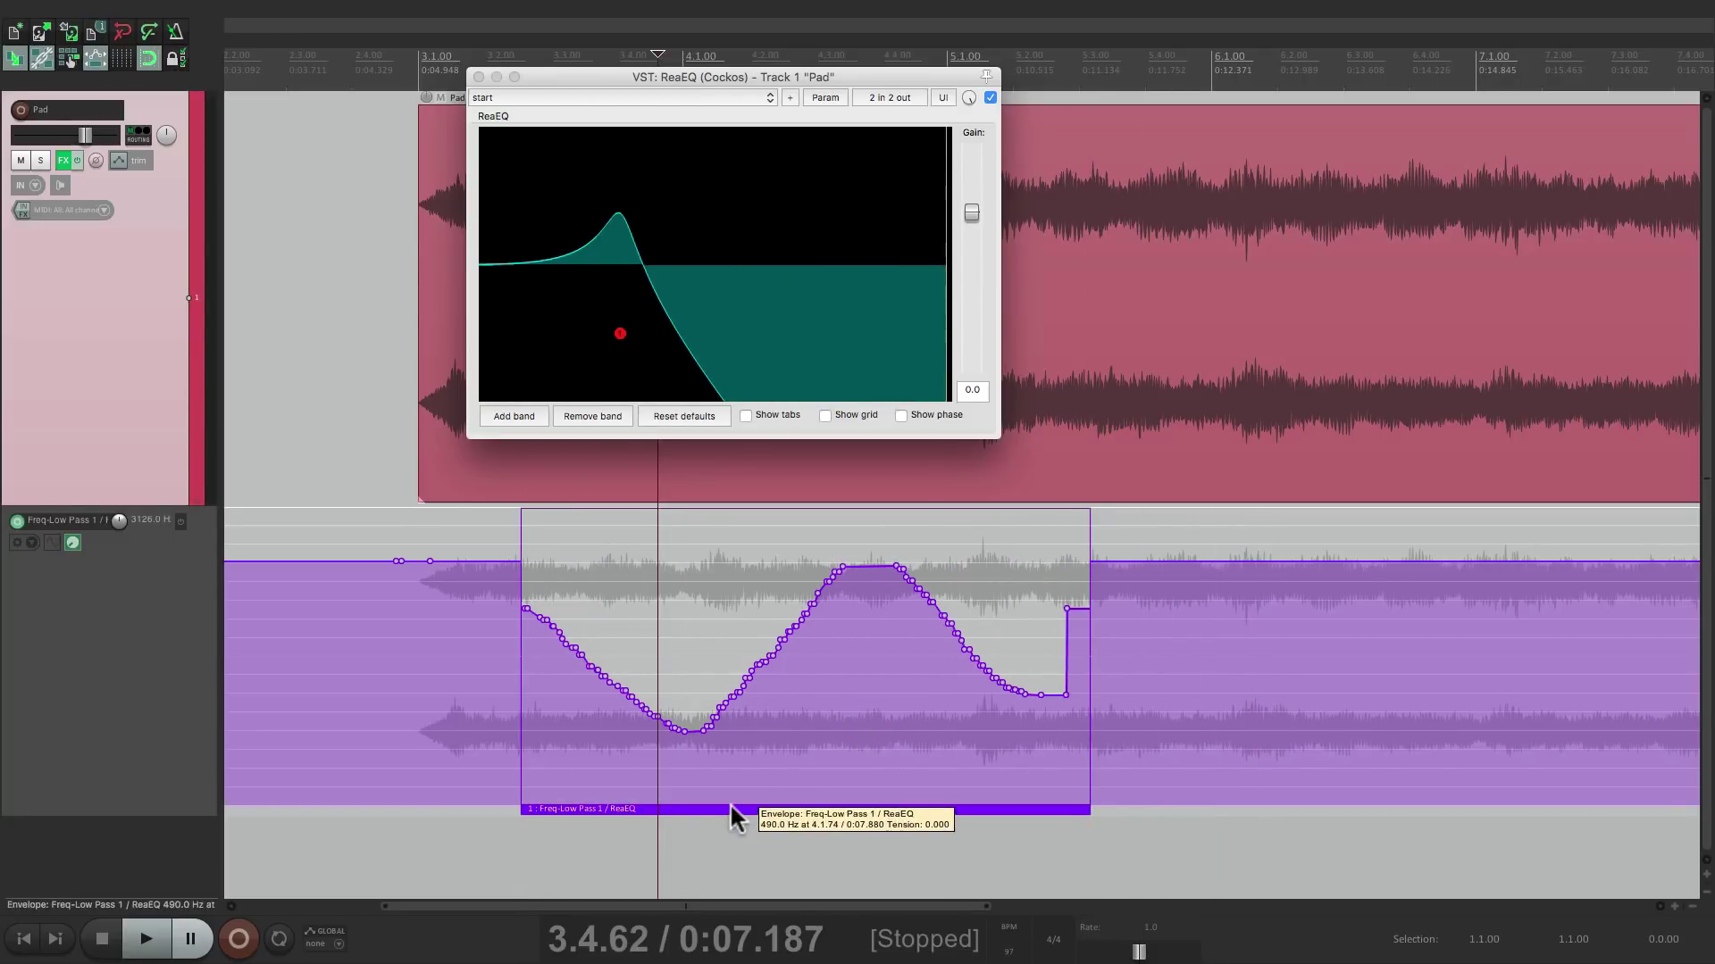
- Save the low-pass automation item as 'My Fav AI', then delete it from the lane
right_click(650, 805)
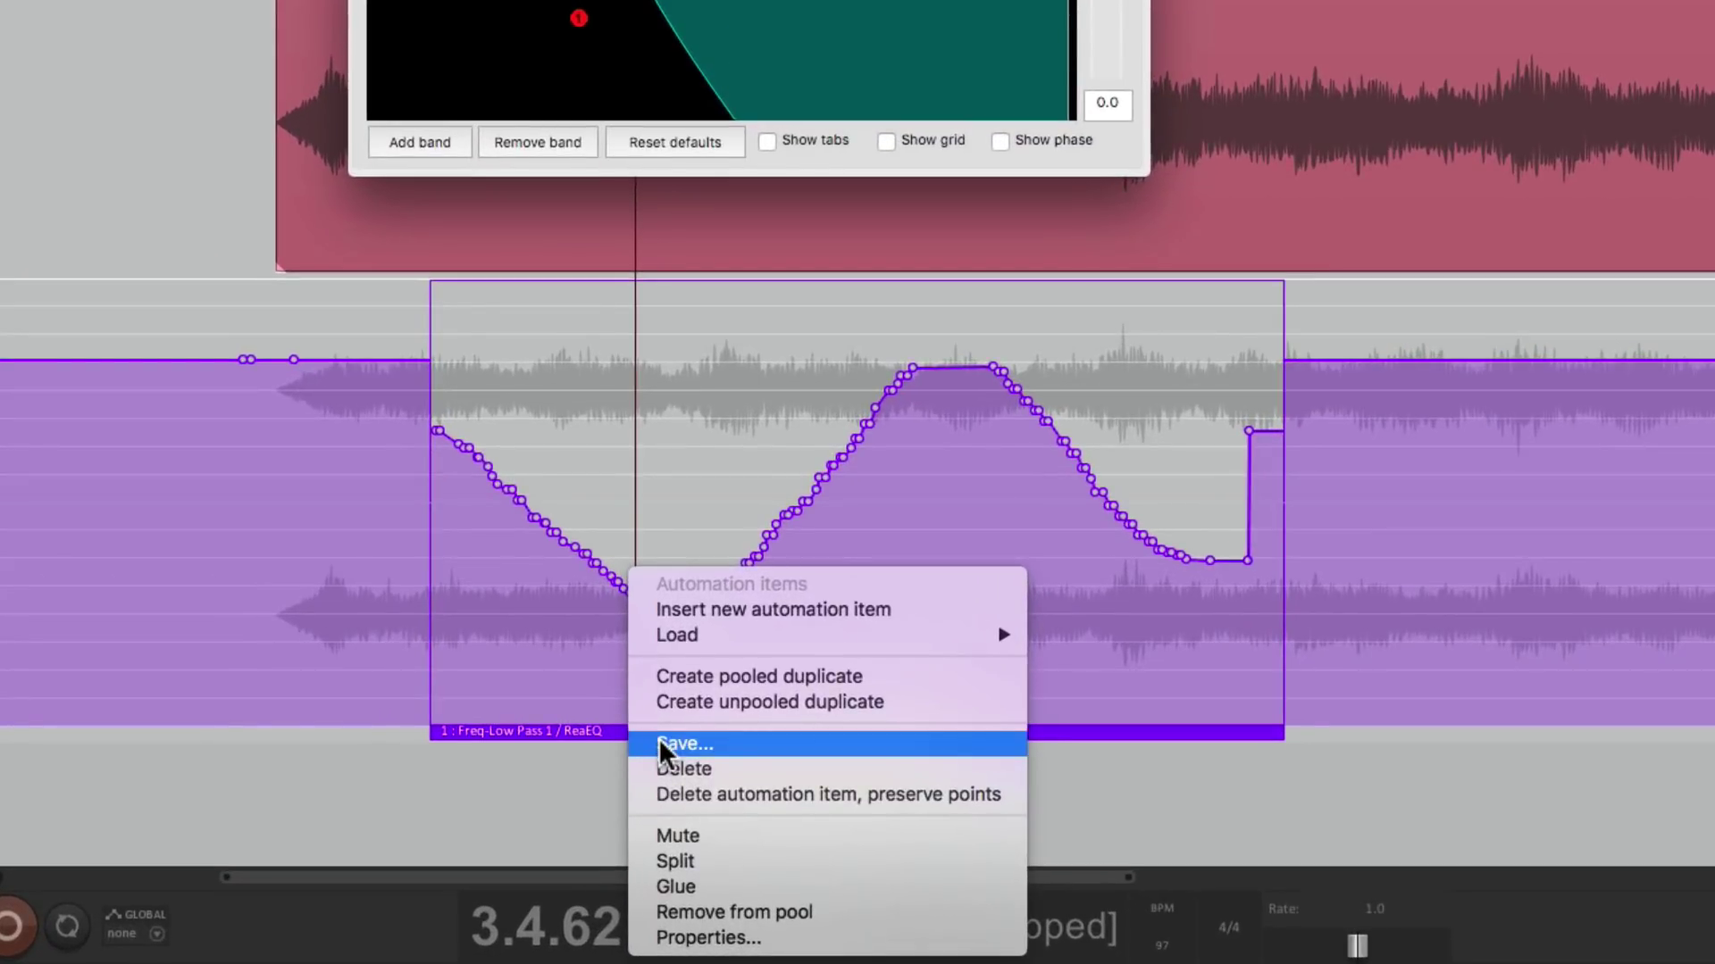
click(659, 743)
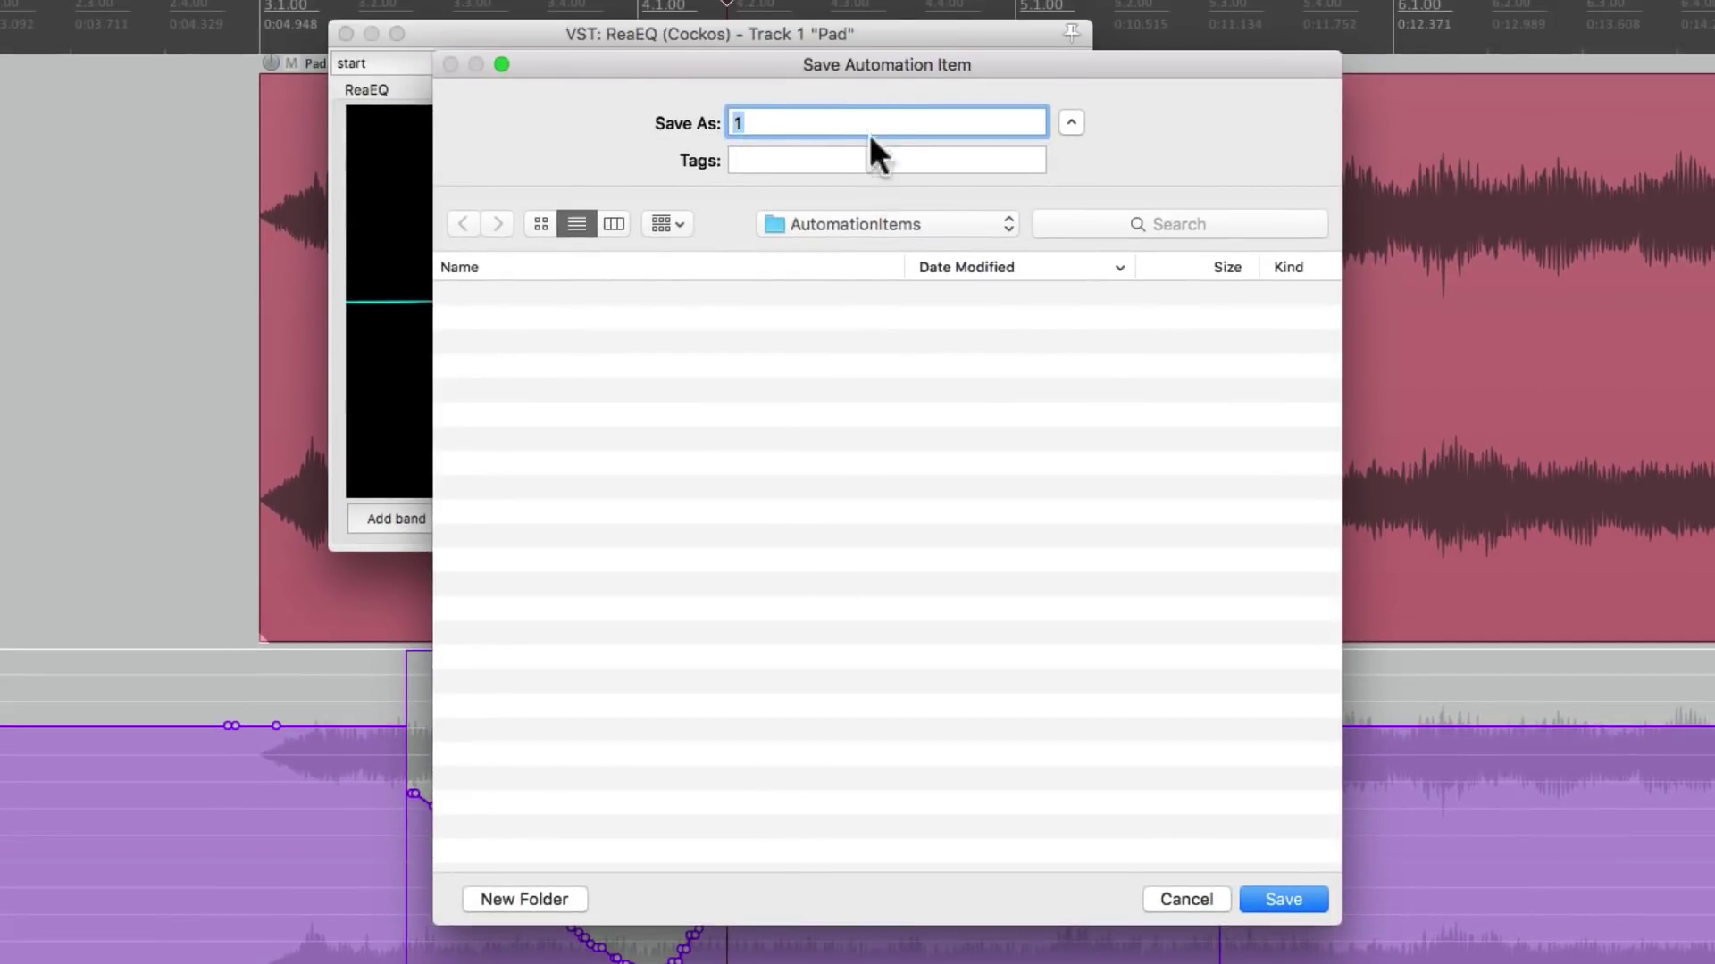
text(My Fav AI)
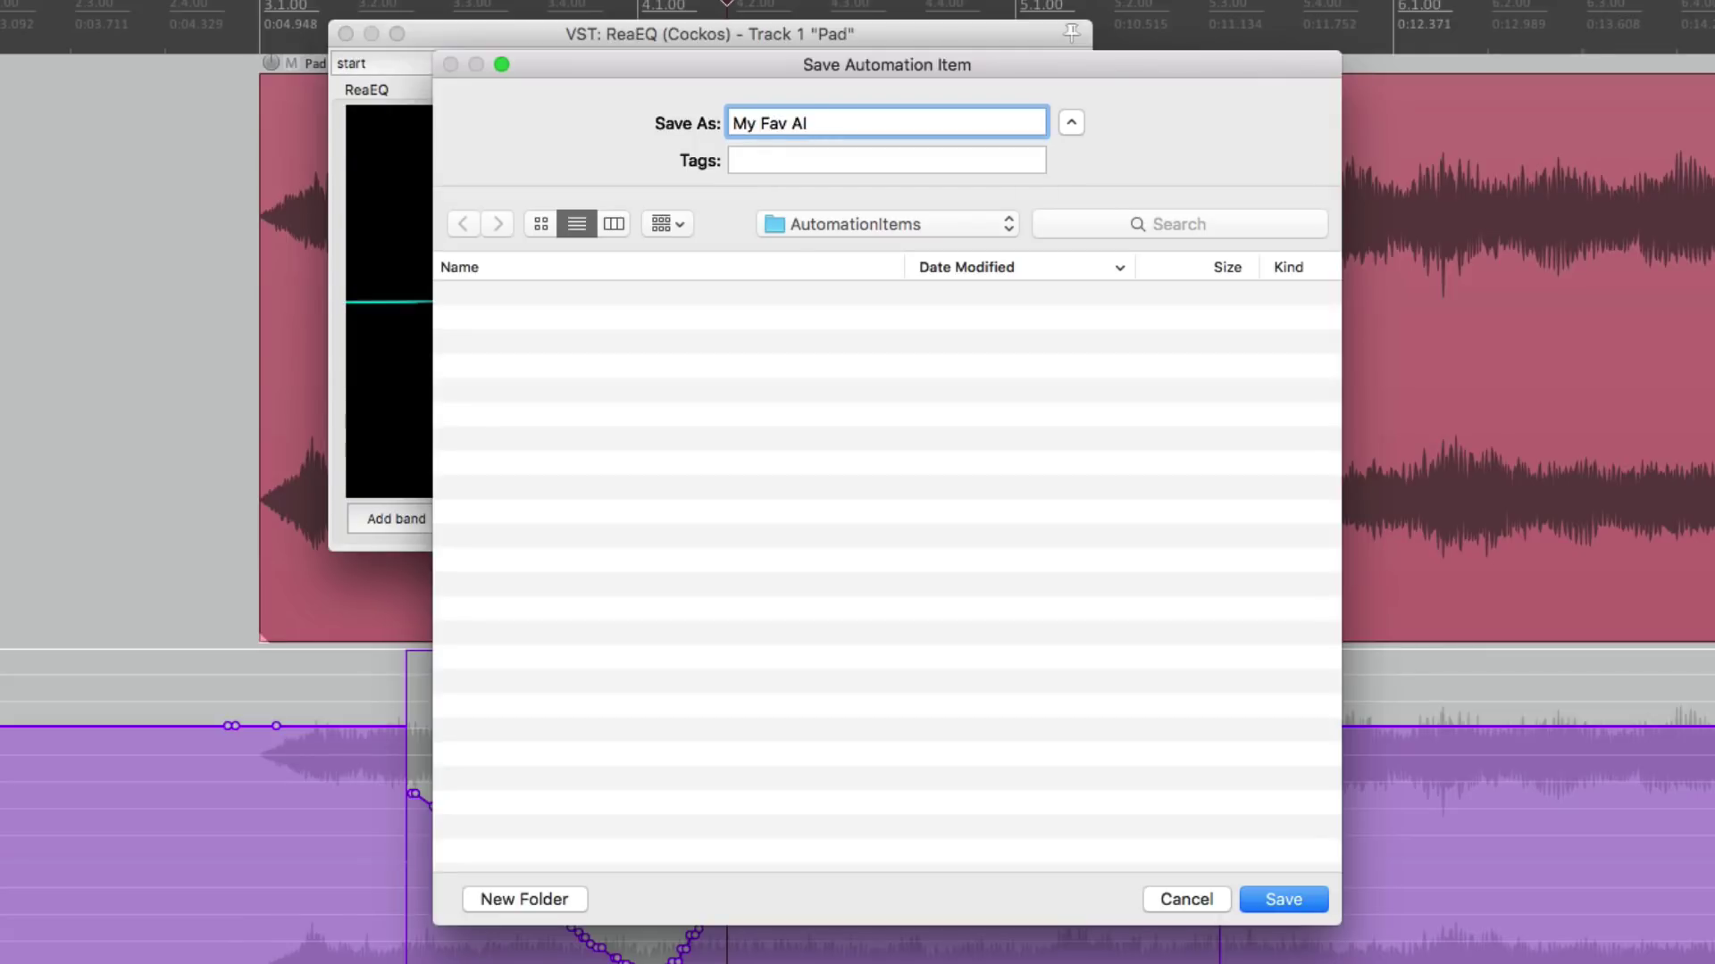
key(Return)
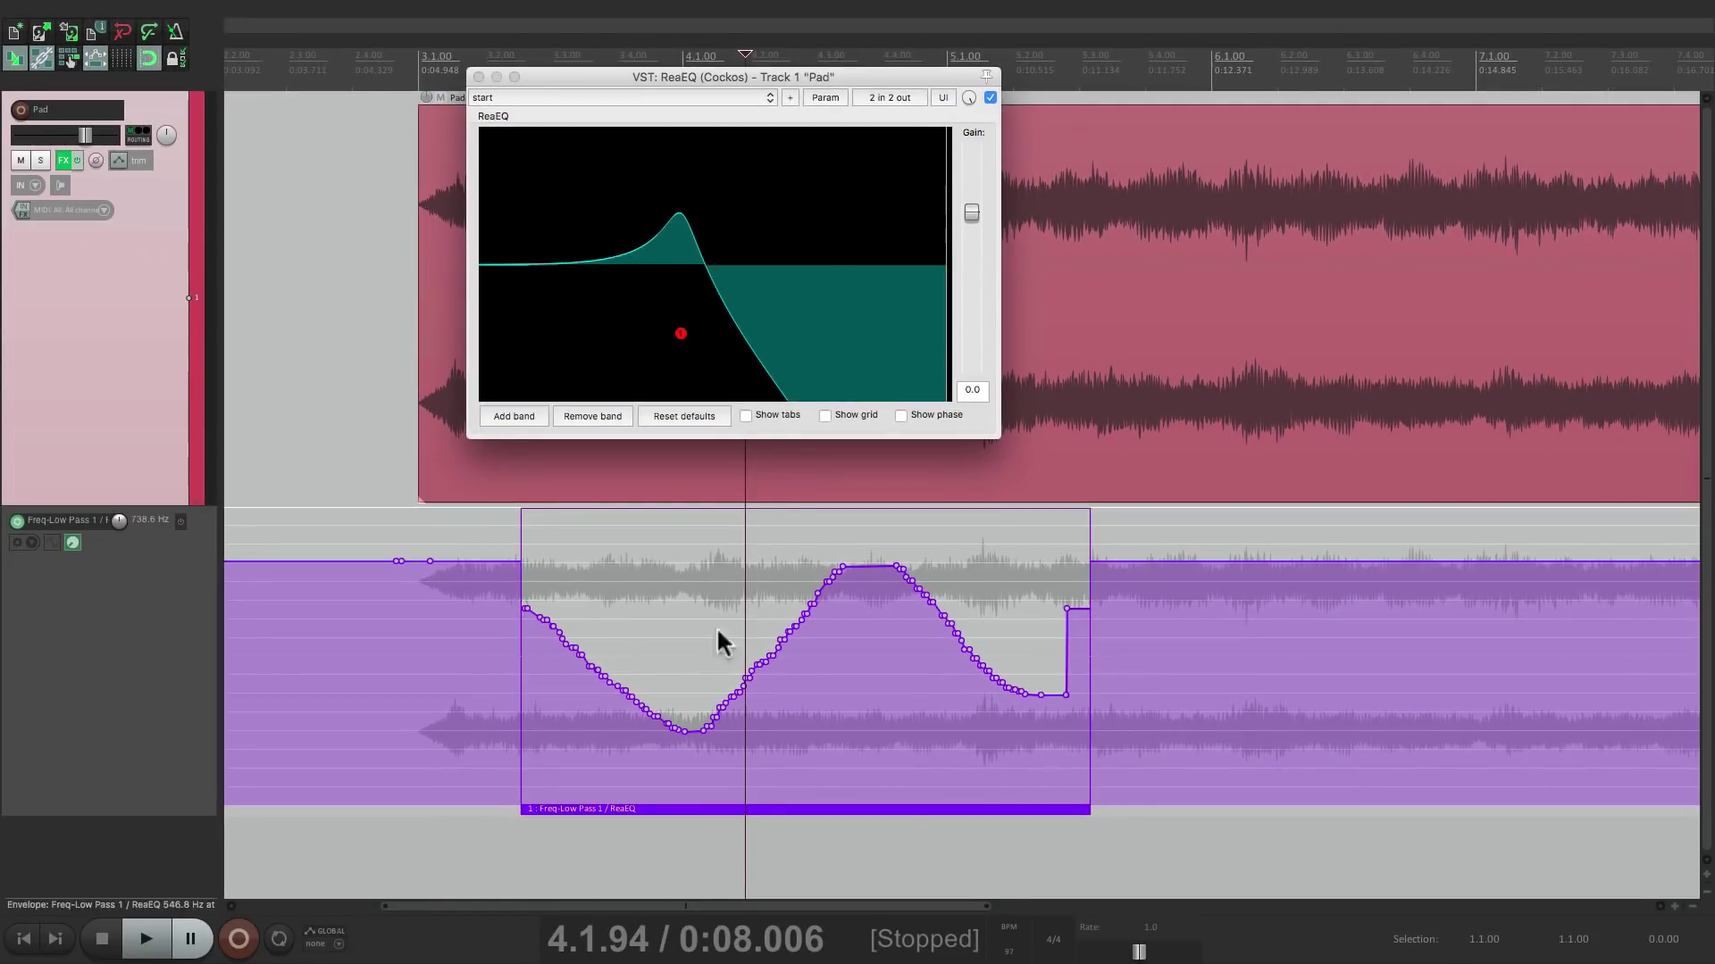
key(Delete)
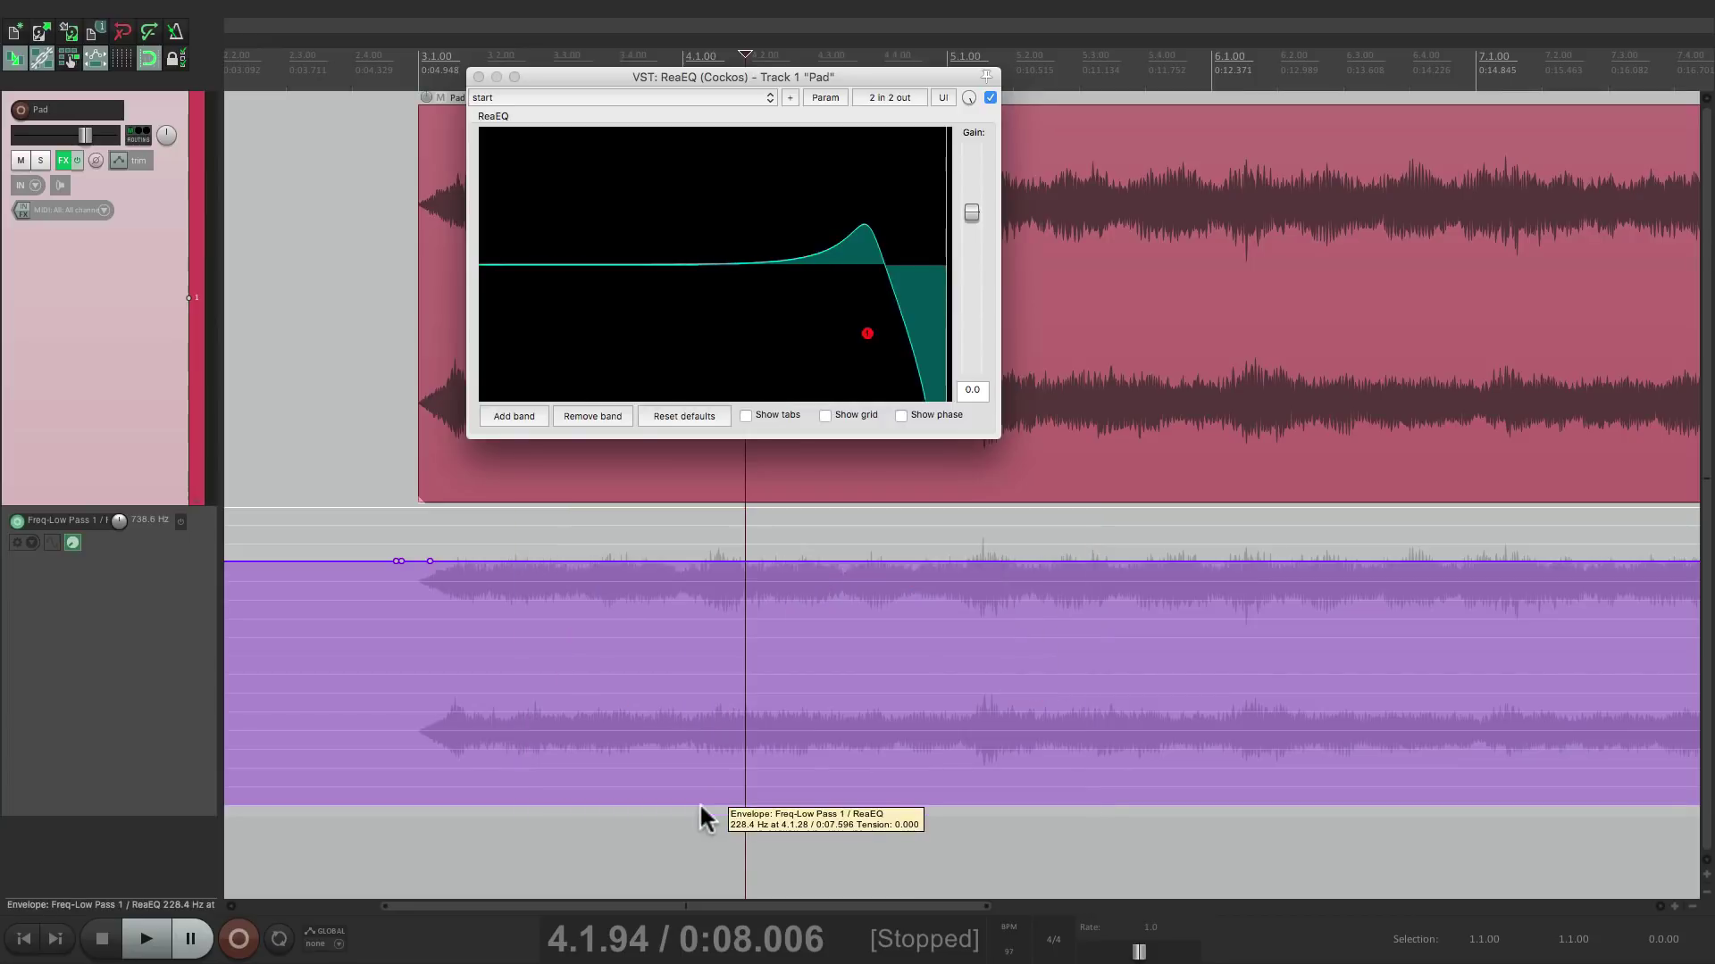
- Load the saved 'My Fav AI' automation item at the clicked spot on the envelope lane
click(533, 793)
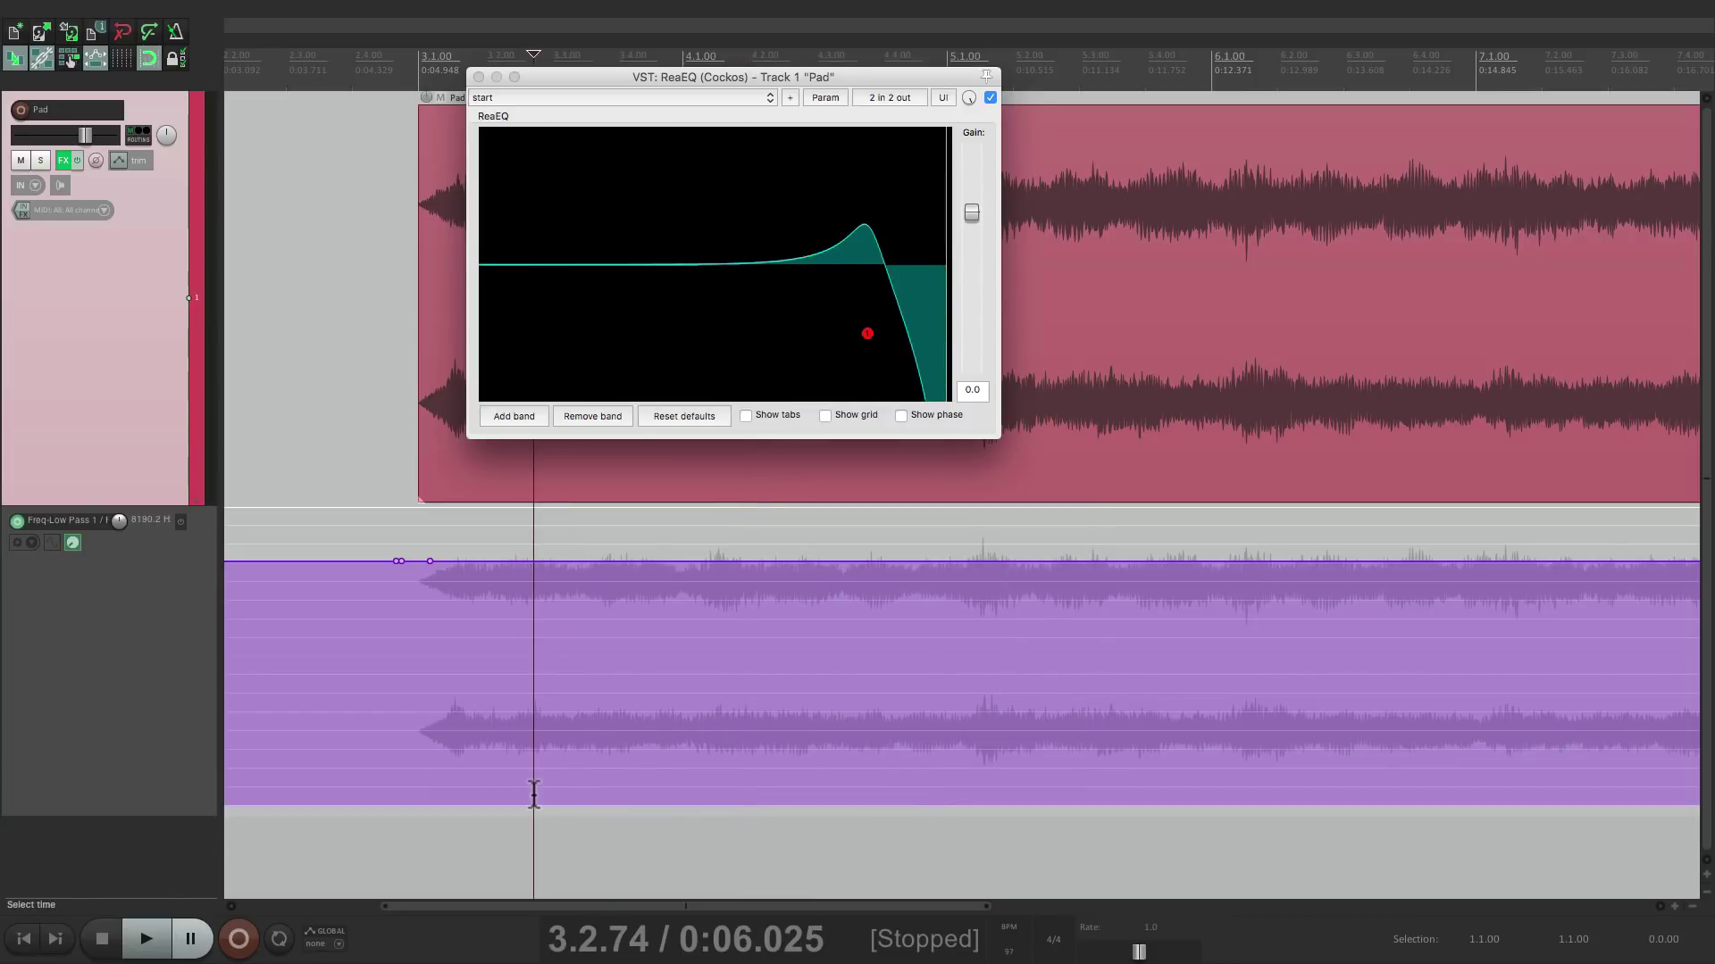
right_click(533, 793)
mouse_move(551, 837)
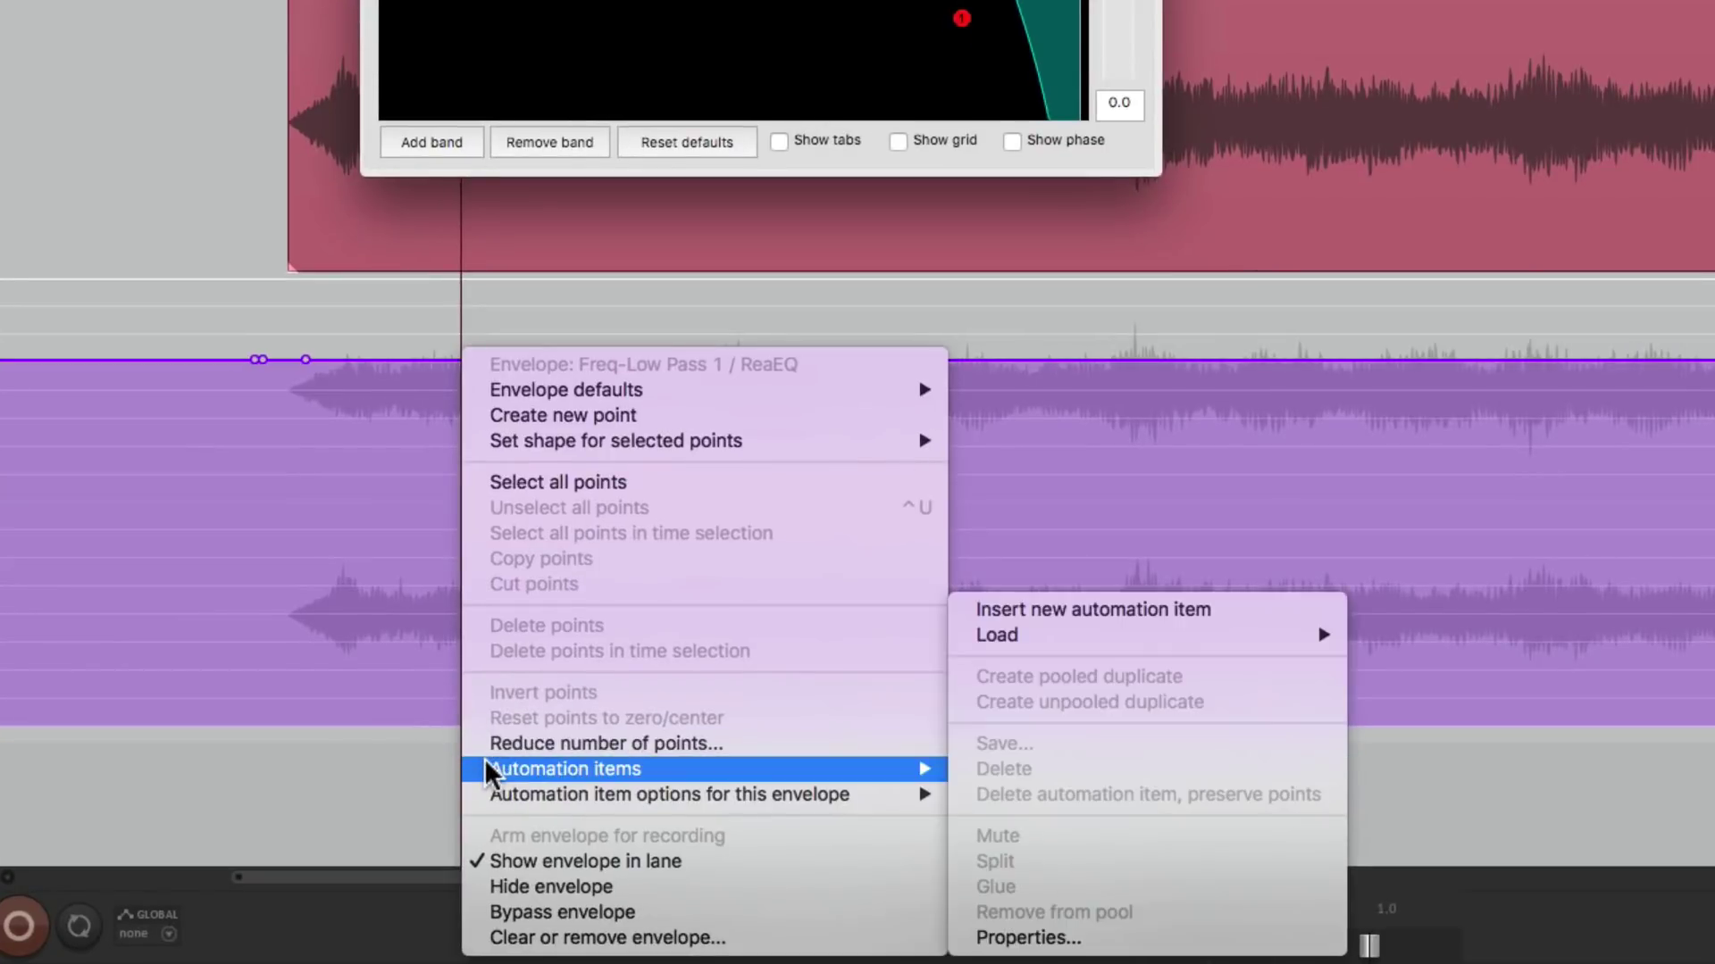
mouse_move(1106, 638)
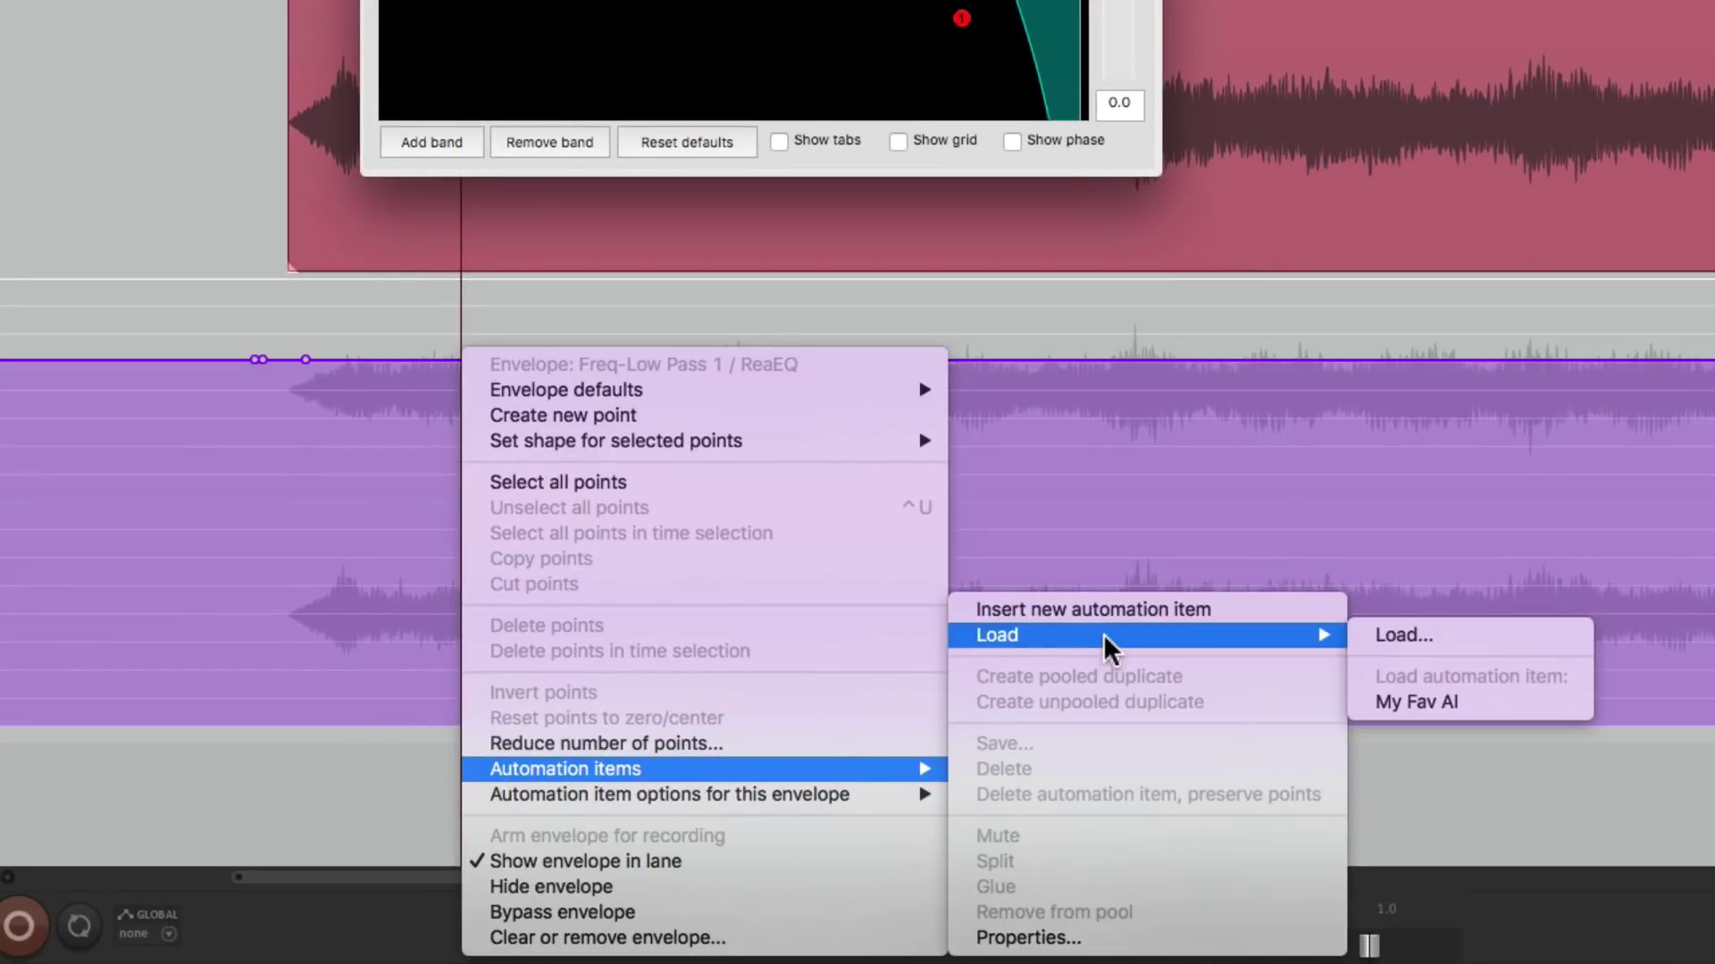
click(1518, 702)
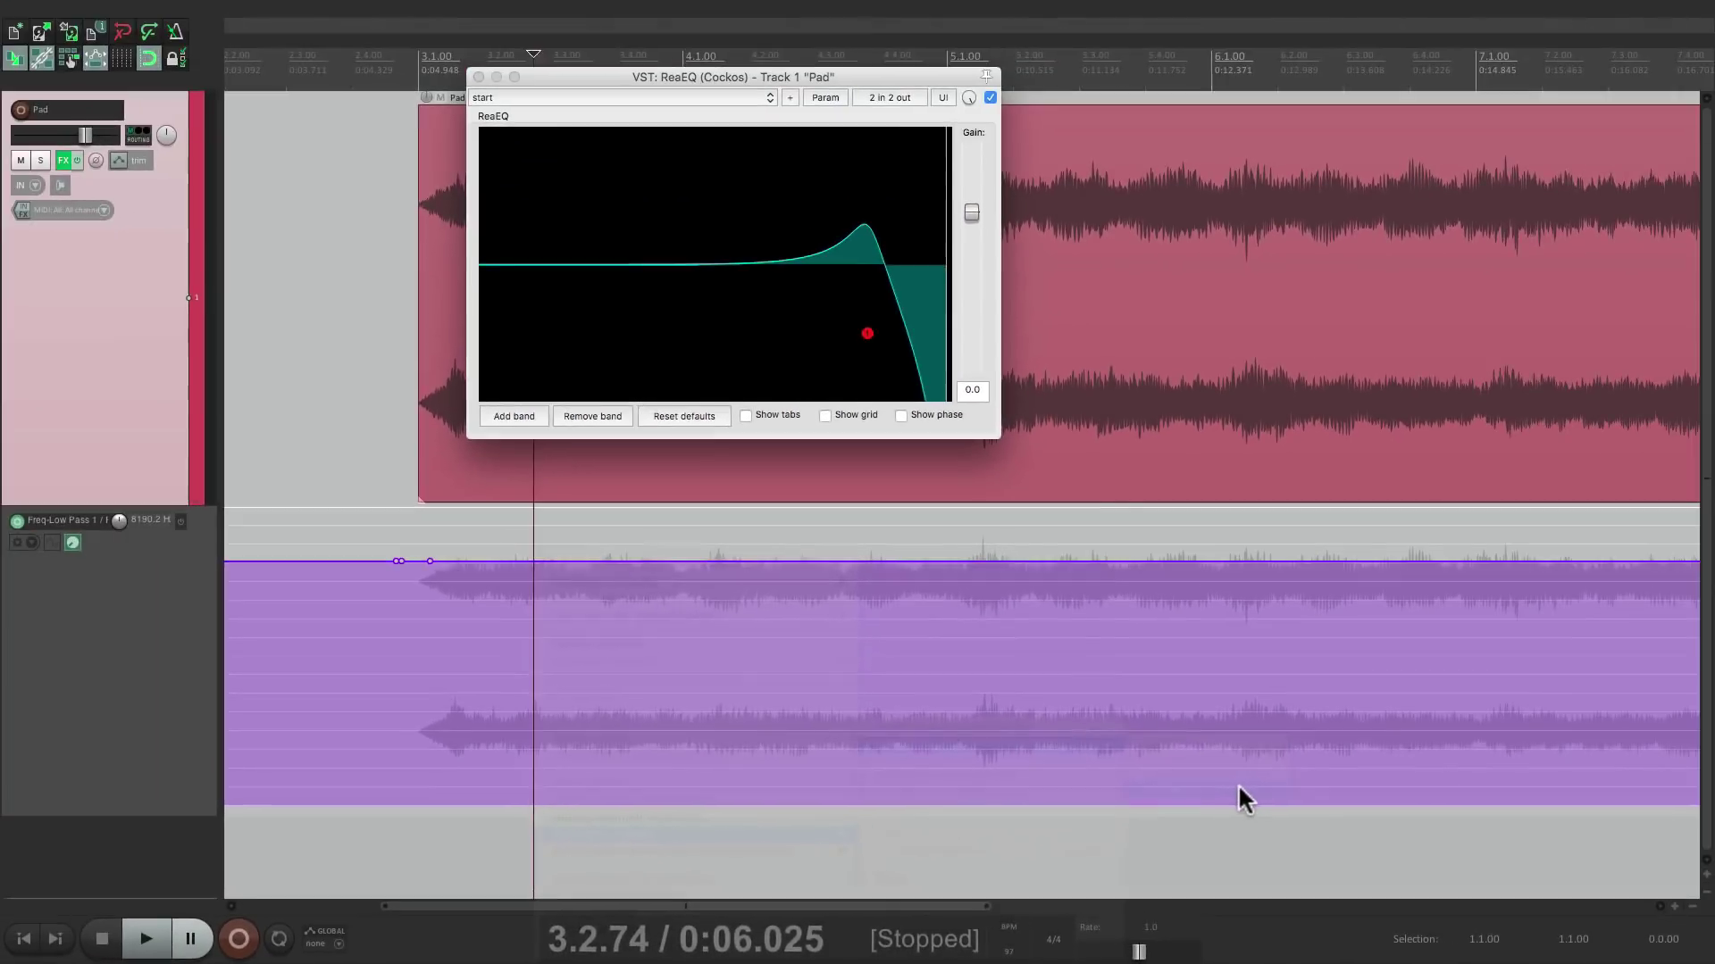
- Load a second 'My Fav AI' copy at 0:12.251, then close the ReaEQ window
click(1218, 796)
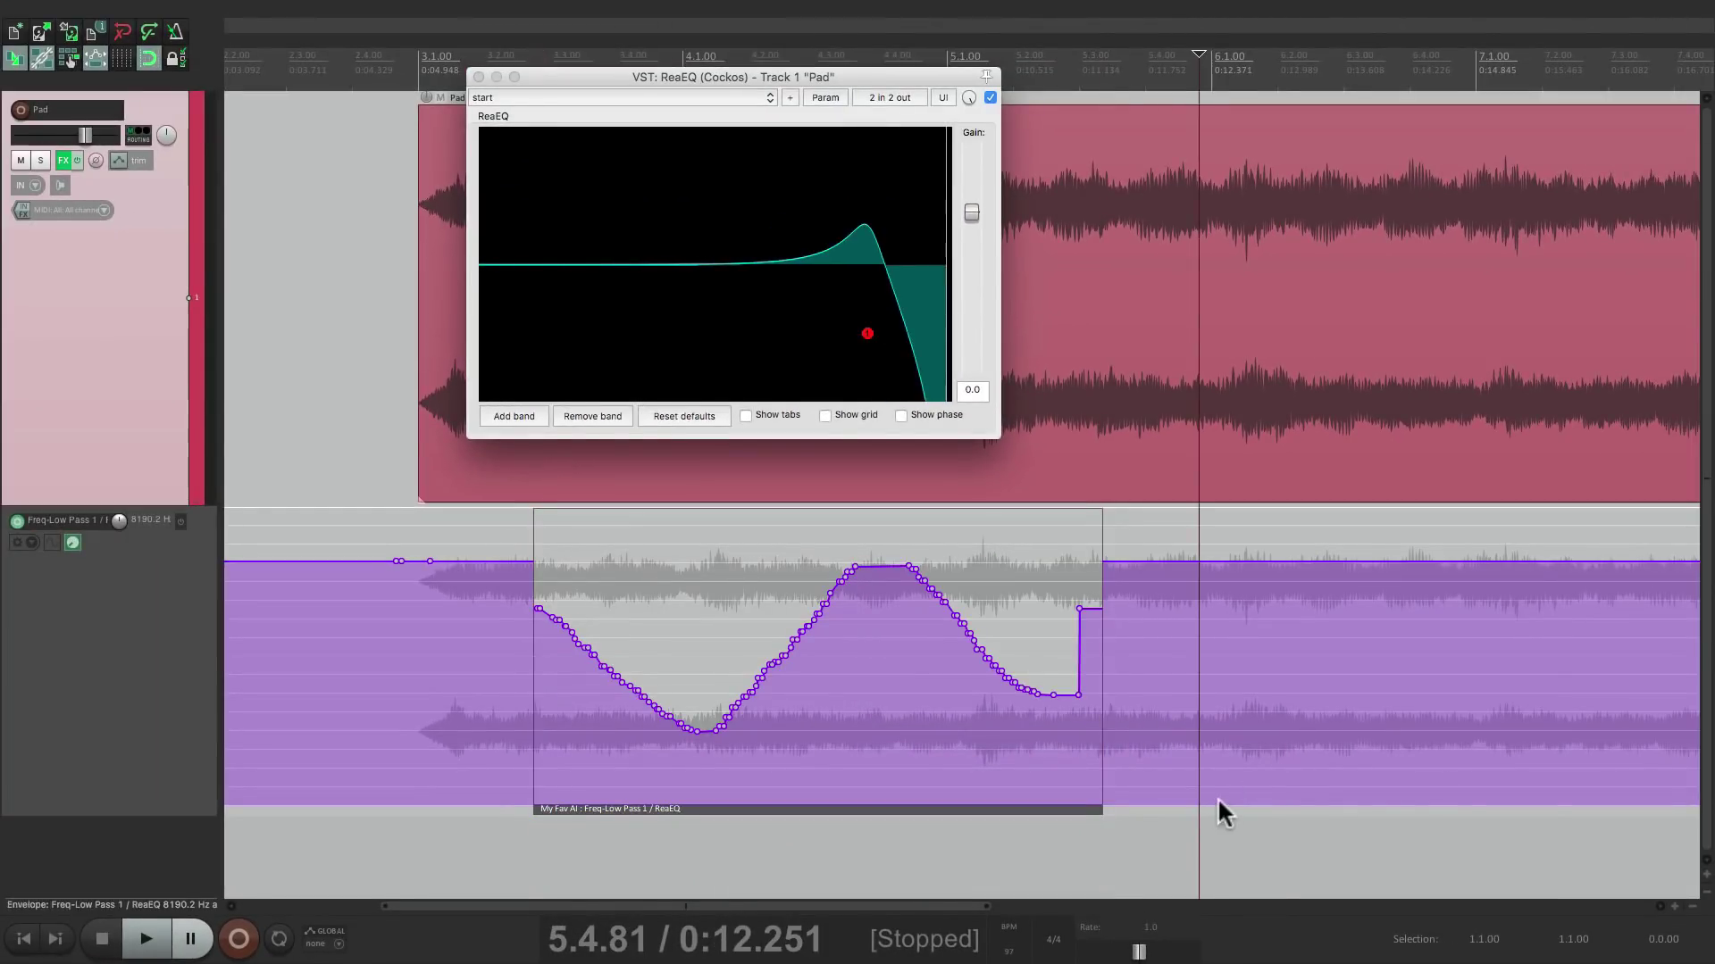
right_click(1216, 797)
mouse_move(1262, 795)
mouse_move(1150, 672)
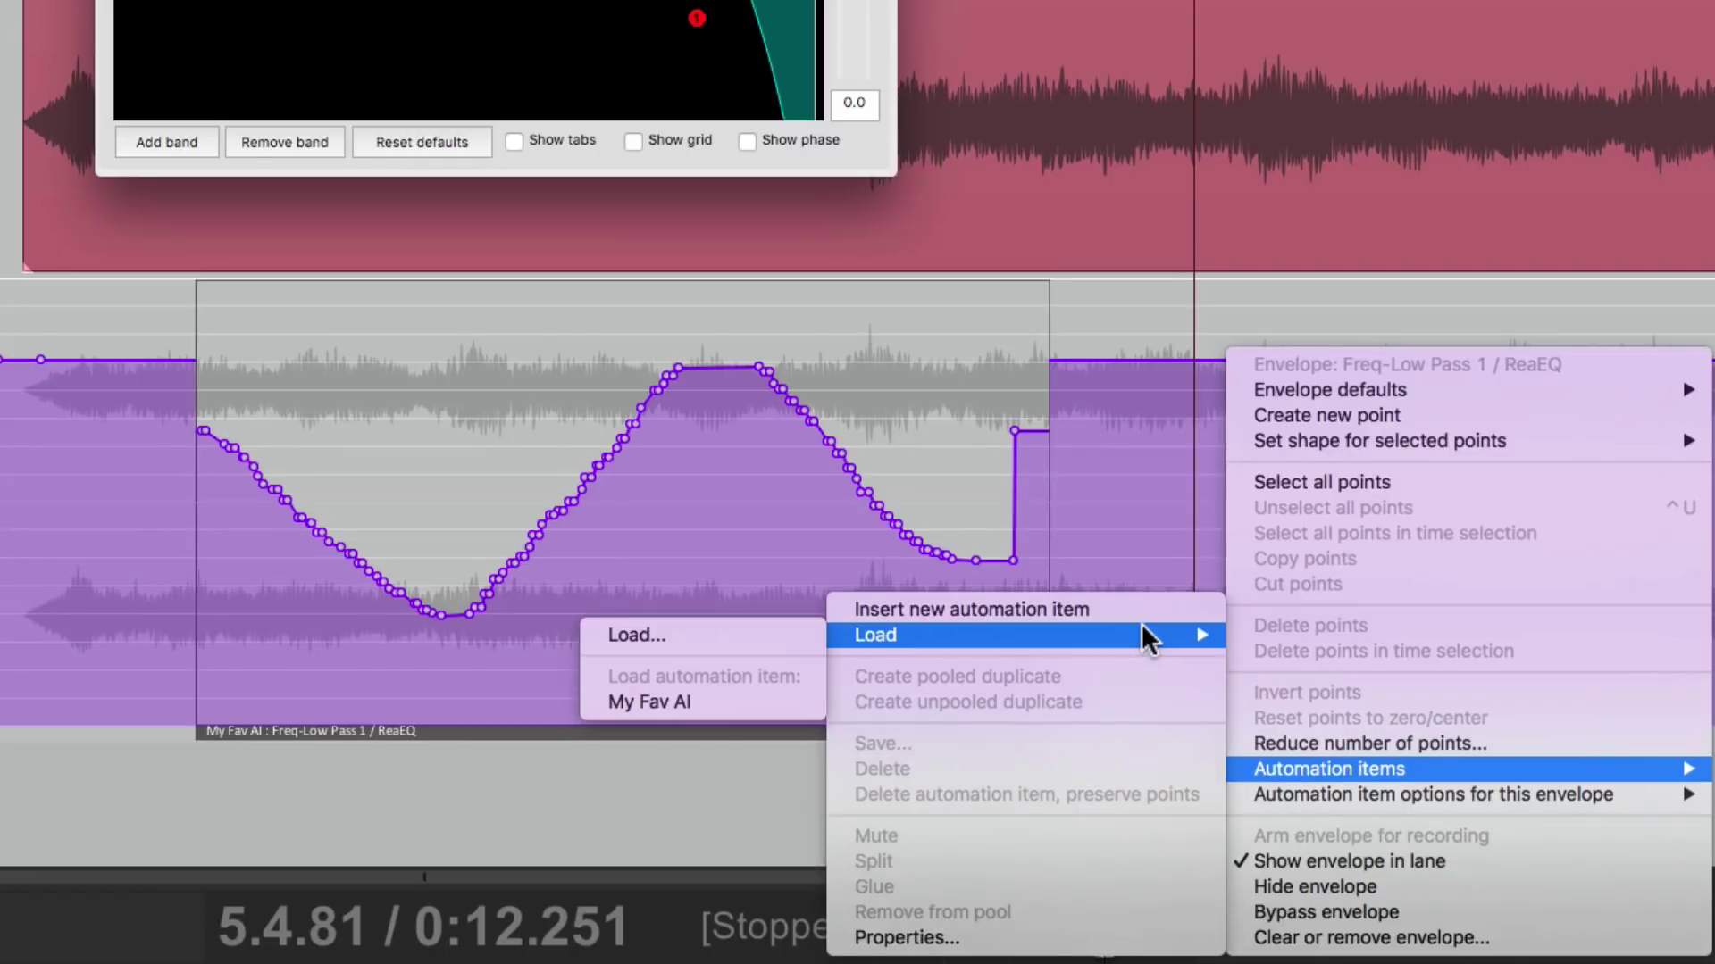
click(748, 700)
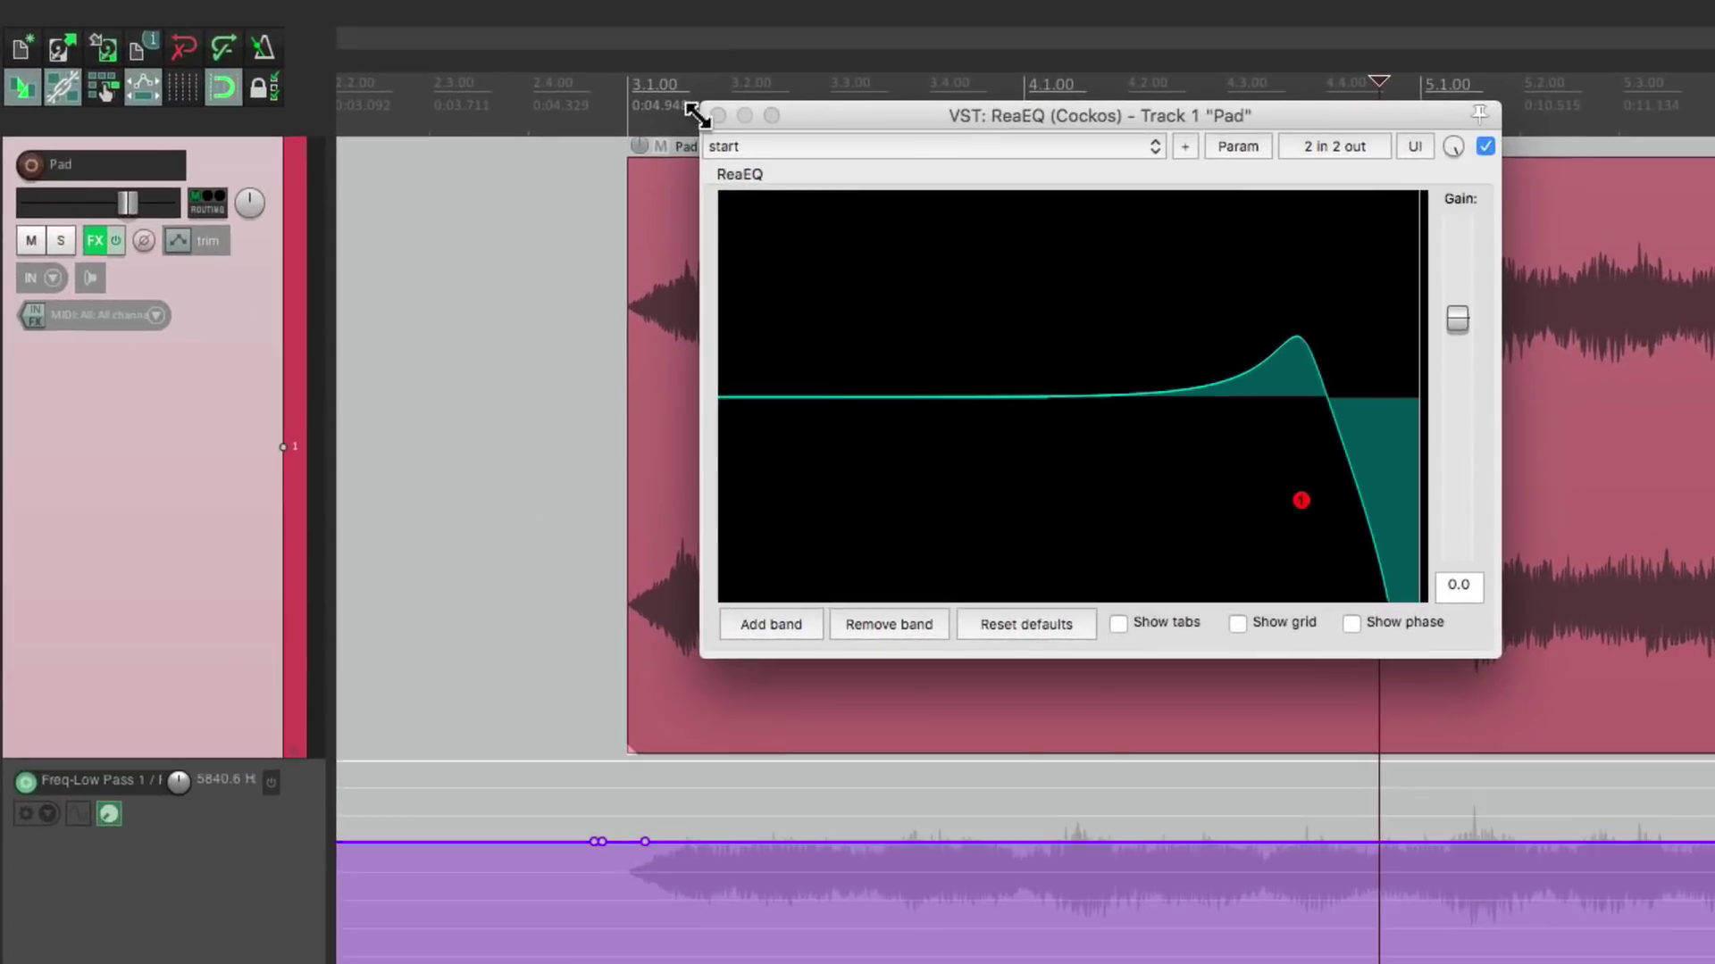
click(478, 77)
- Open Media Explorer at /Applications/REAPER Tutorial/AutomationItems and set the edit cursor near bar 3.3
mouse_move(603, 9)
click(301, 15)
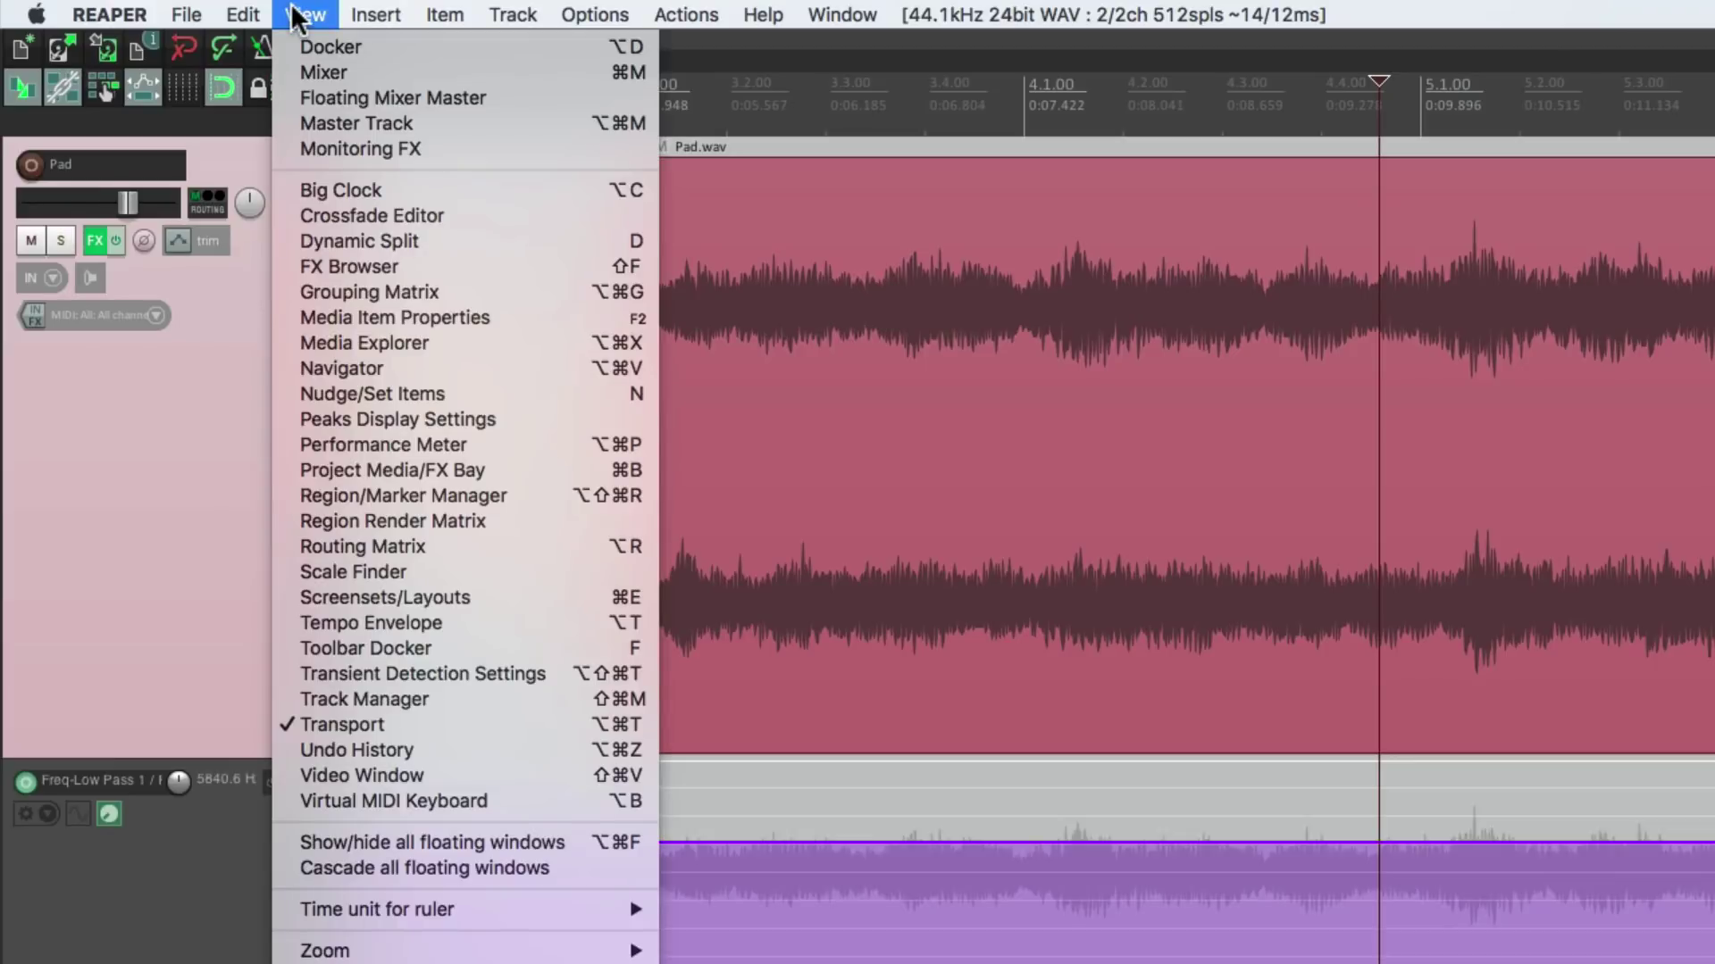
click(295, 344)
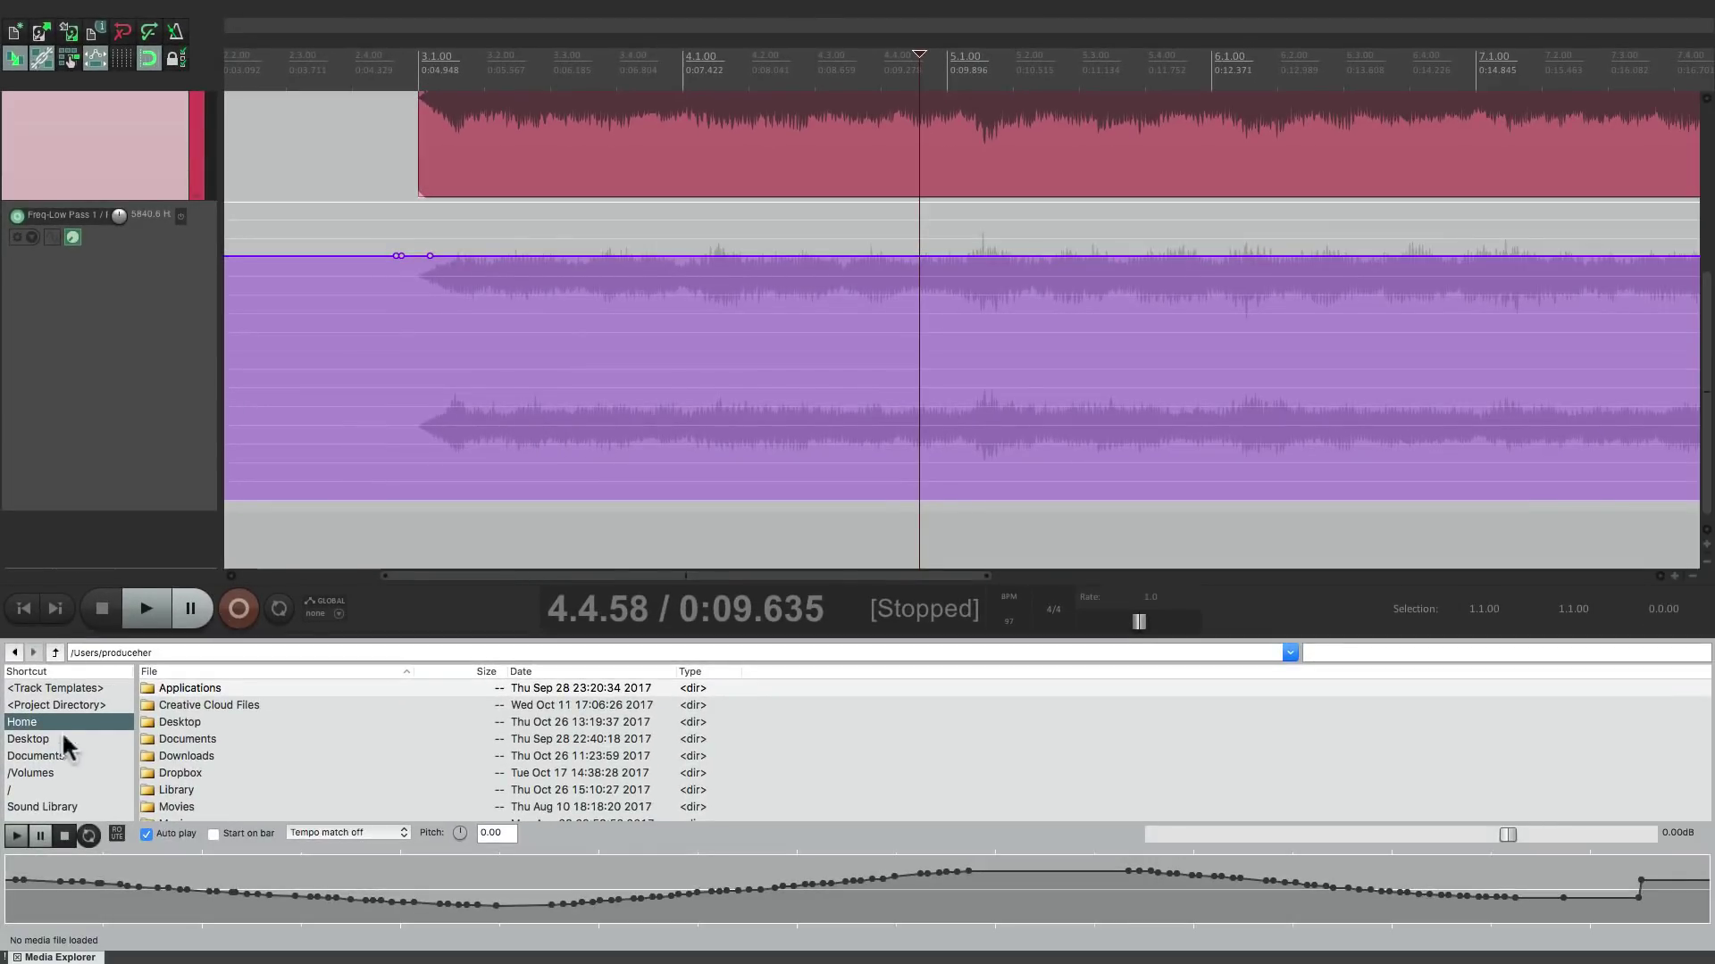
click(33, 789)
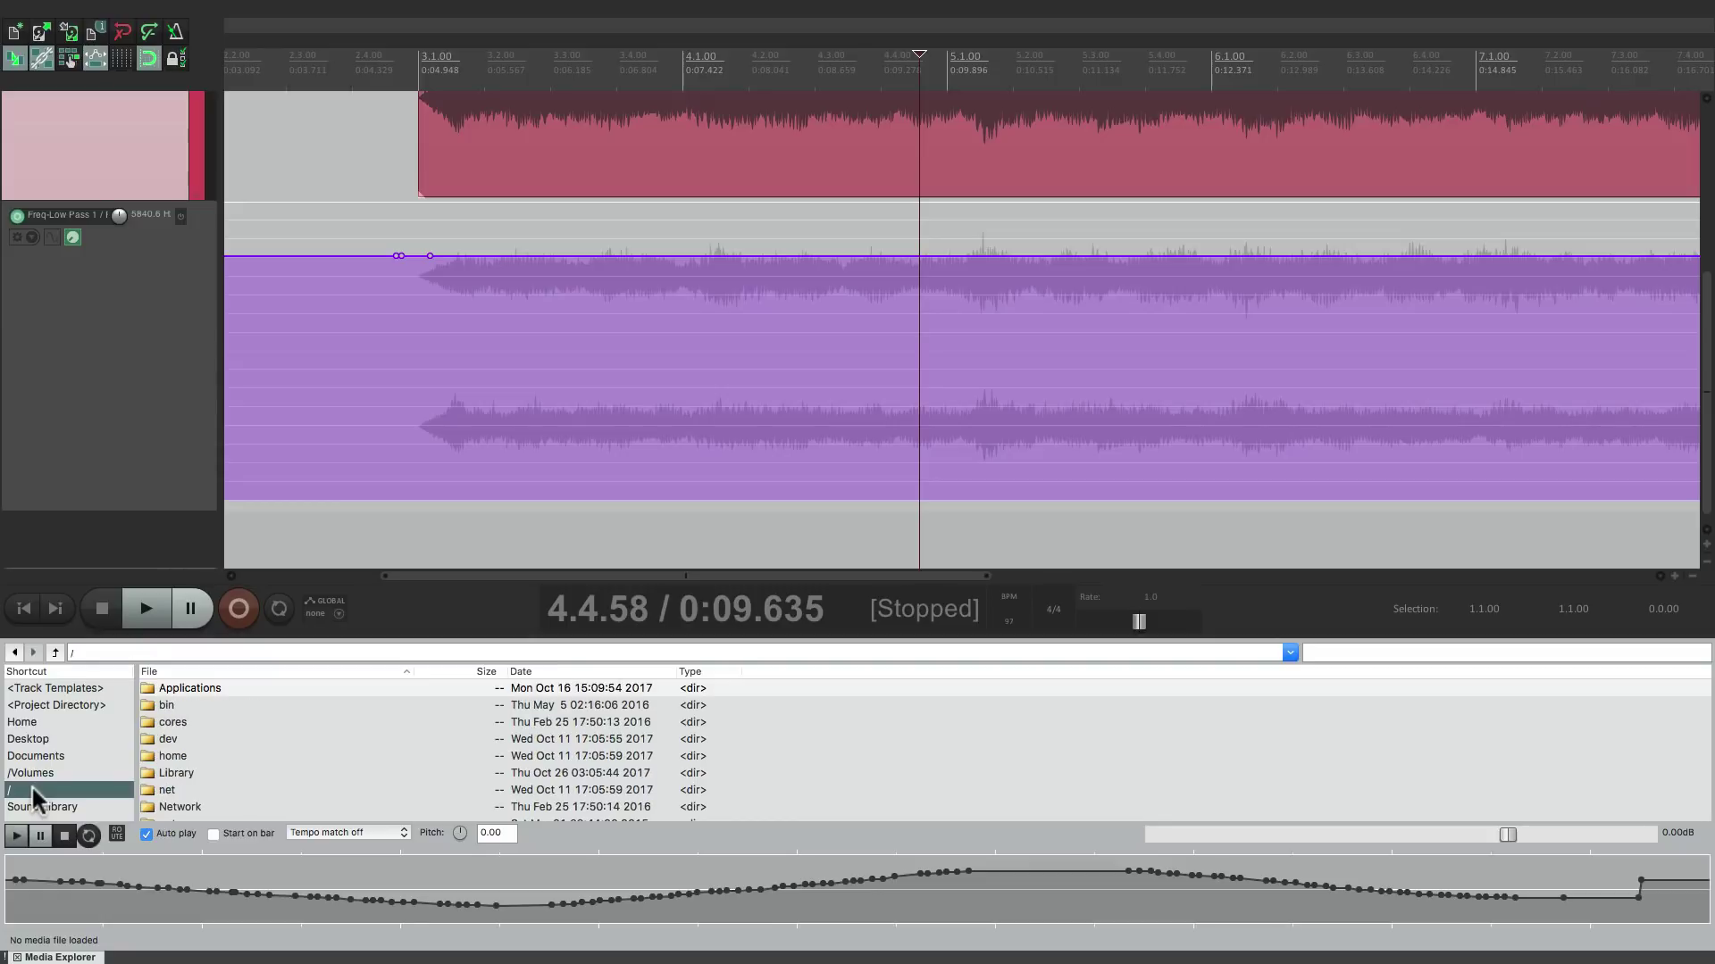
double_click(218, 689)
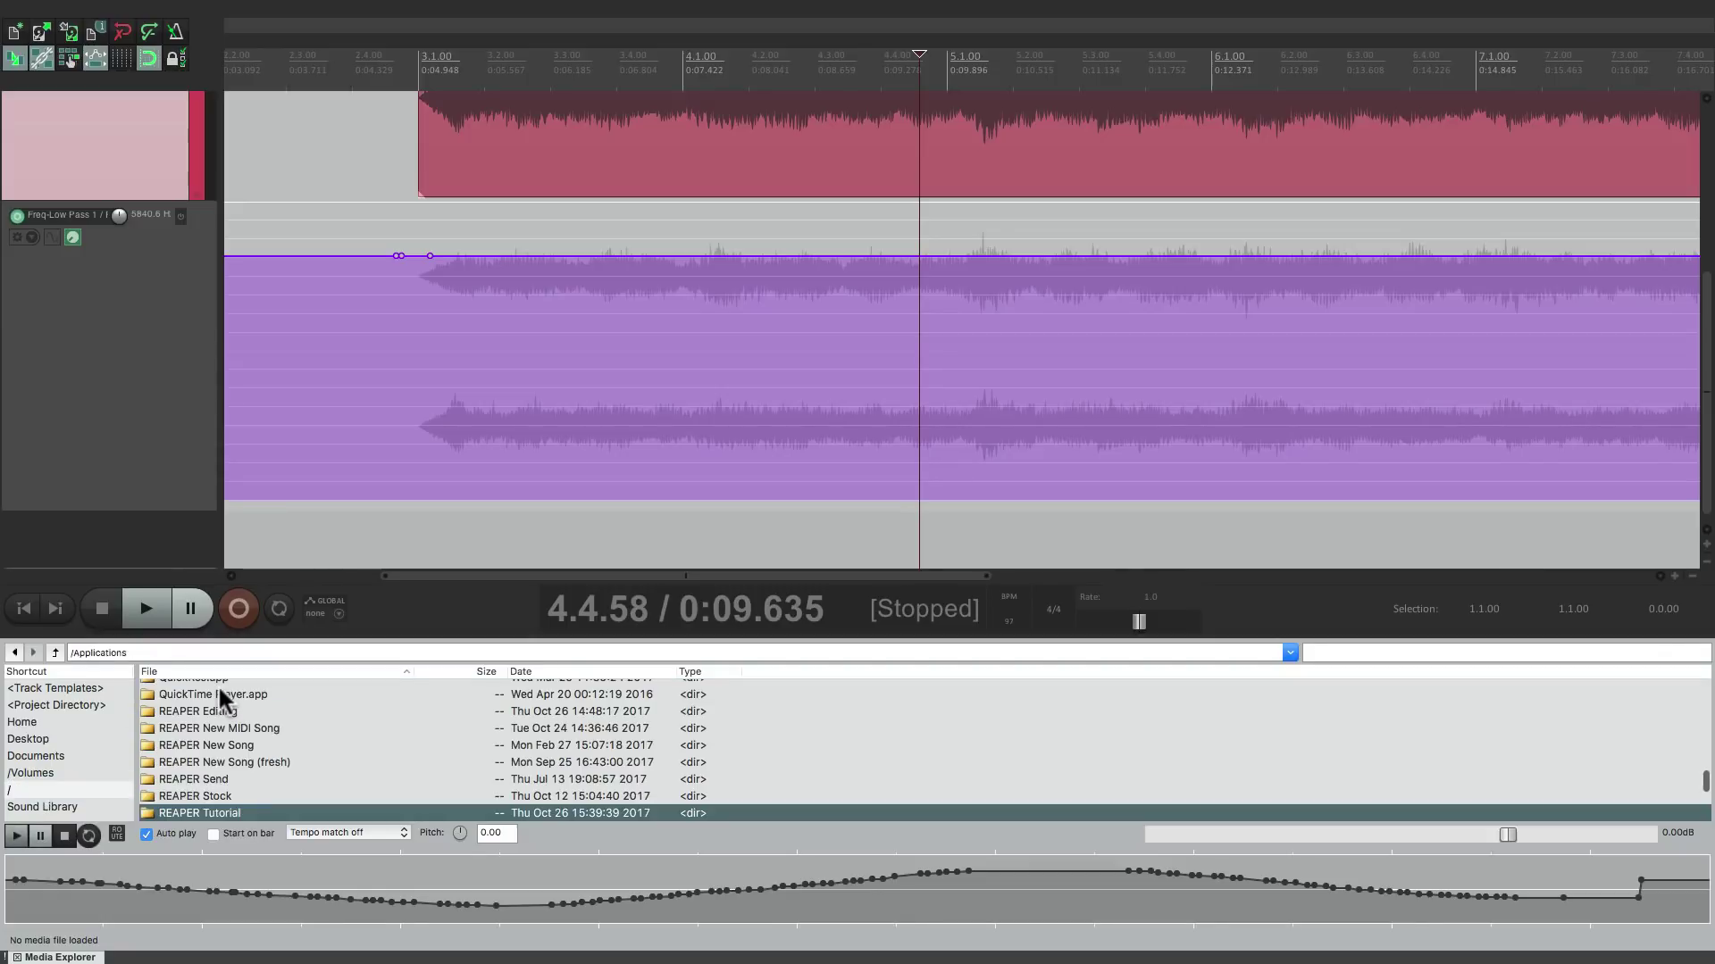
double_click(236, 811)
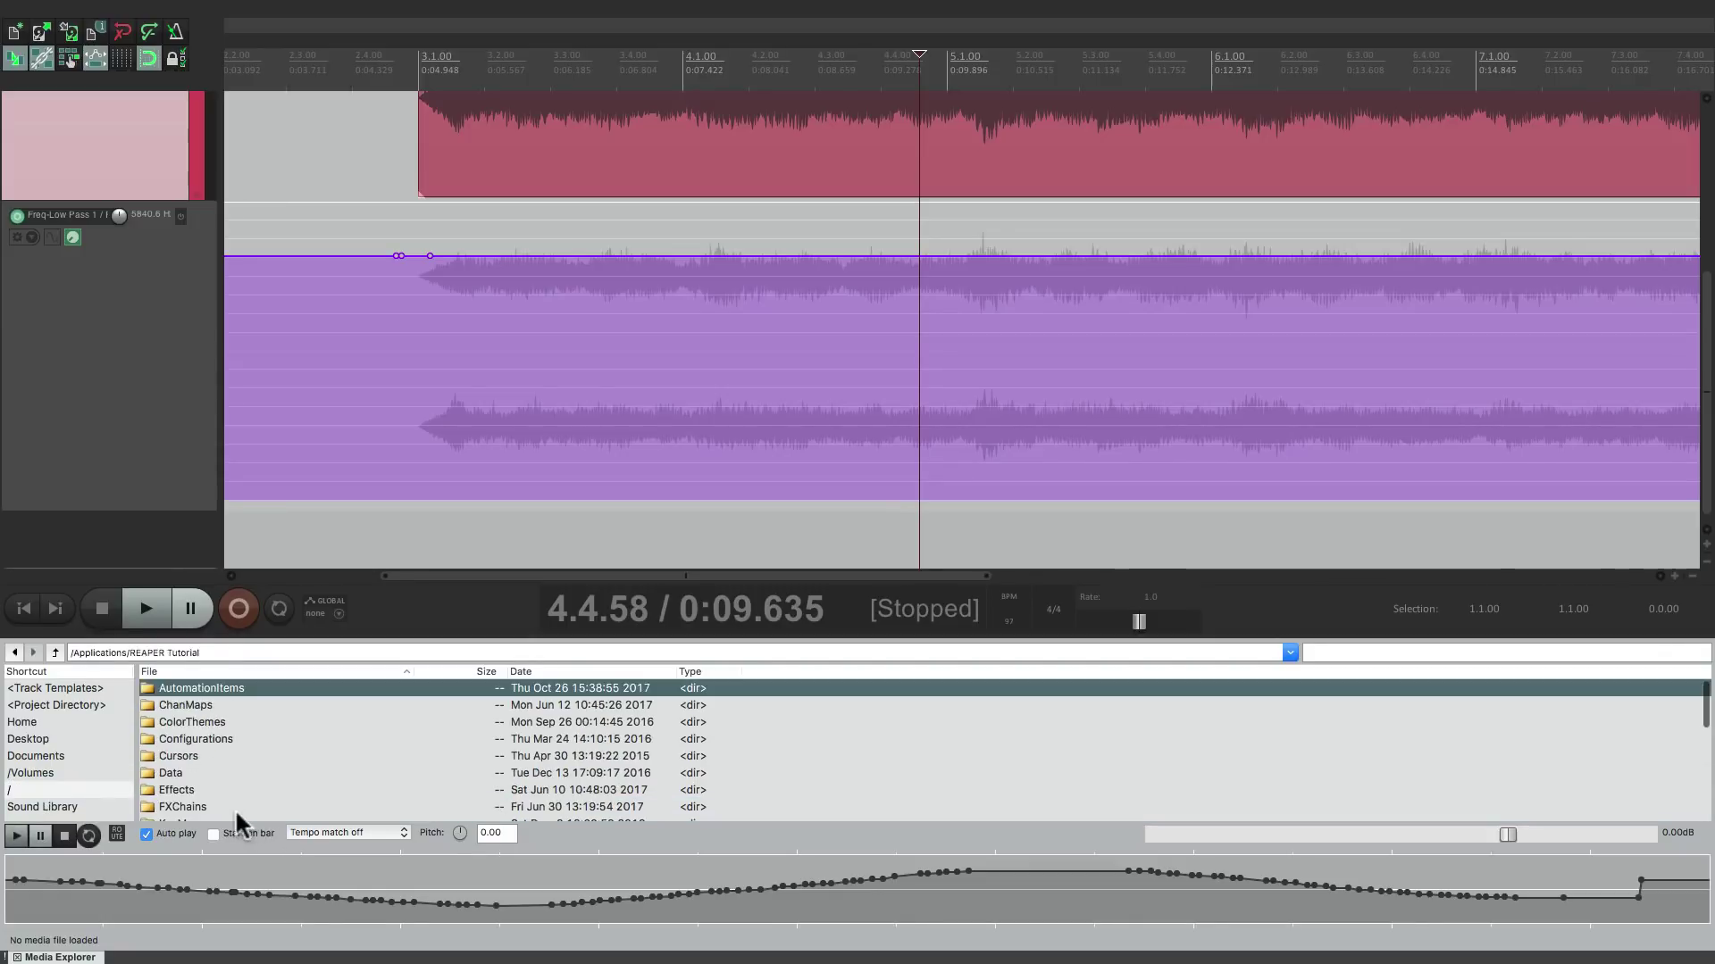
double_click(244, 686)
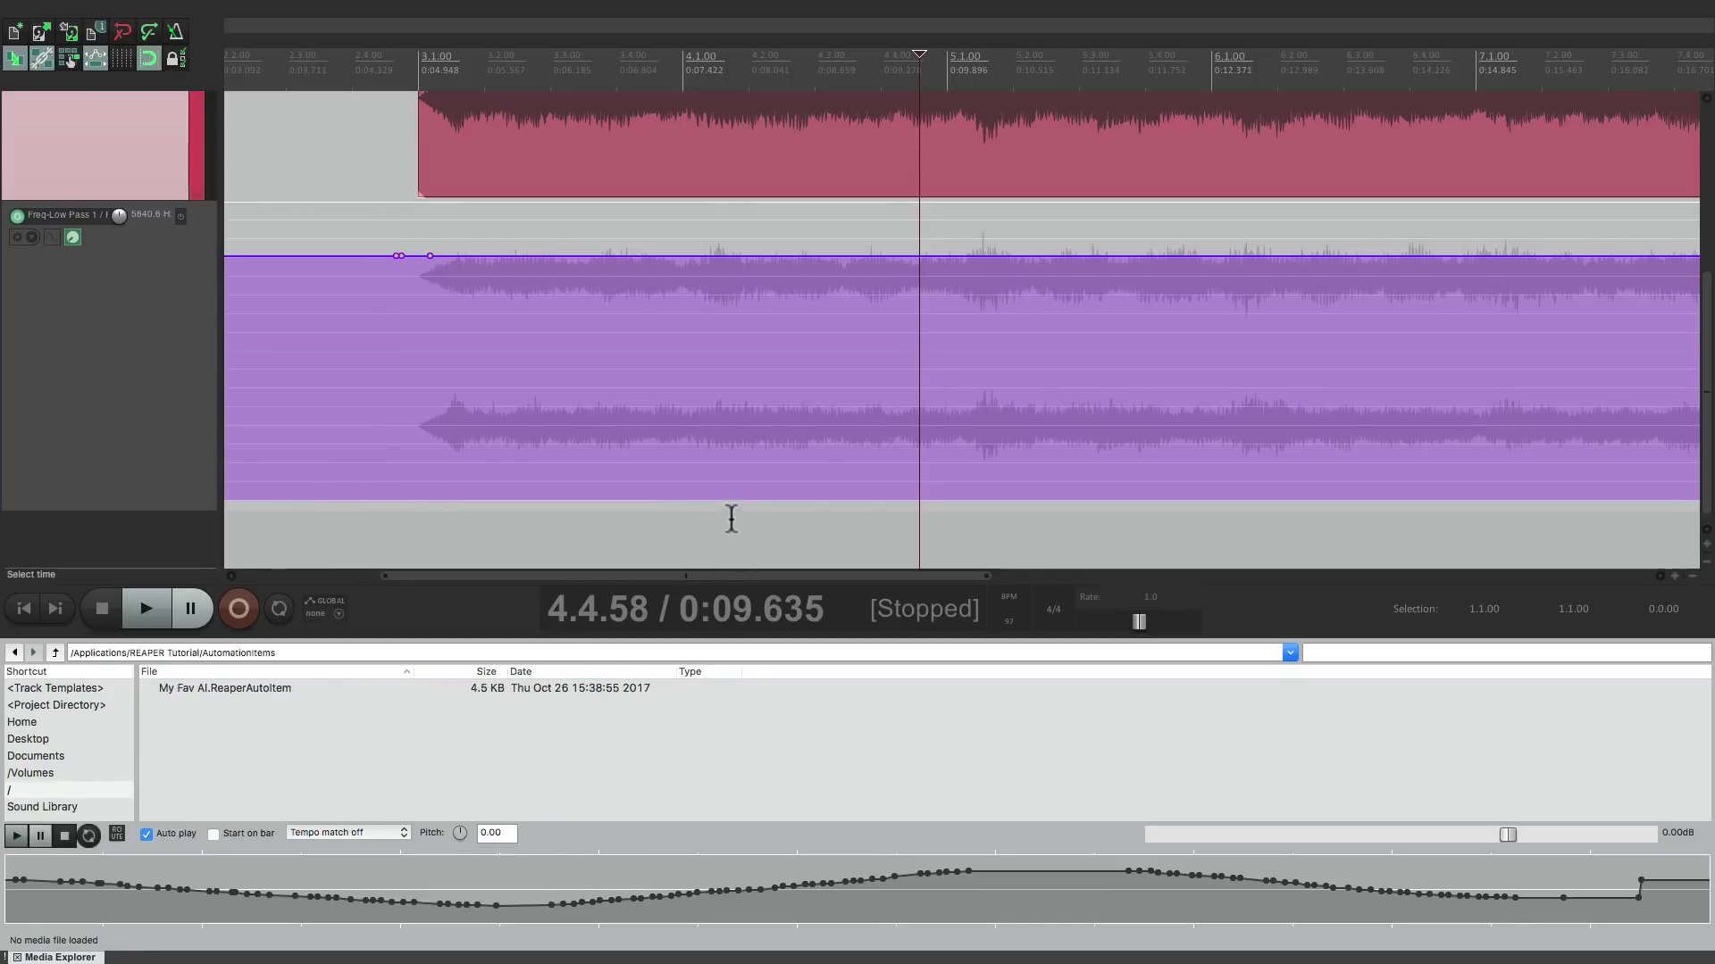
click(614, 453)
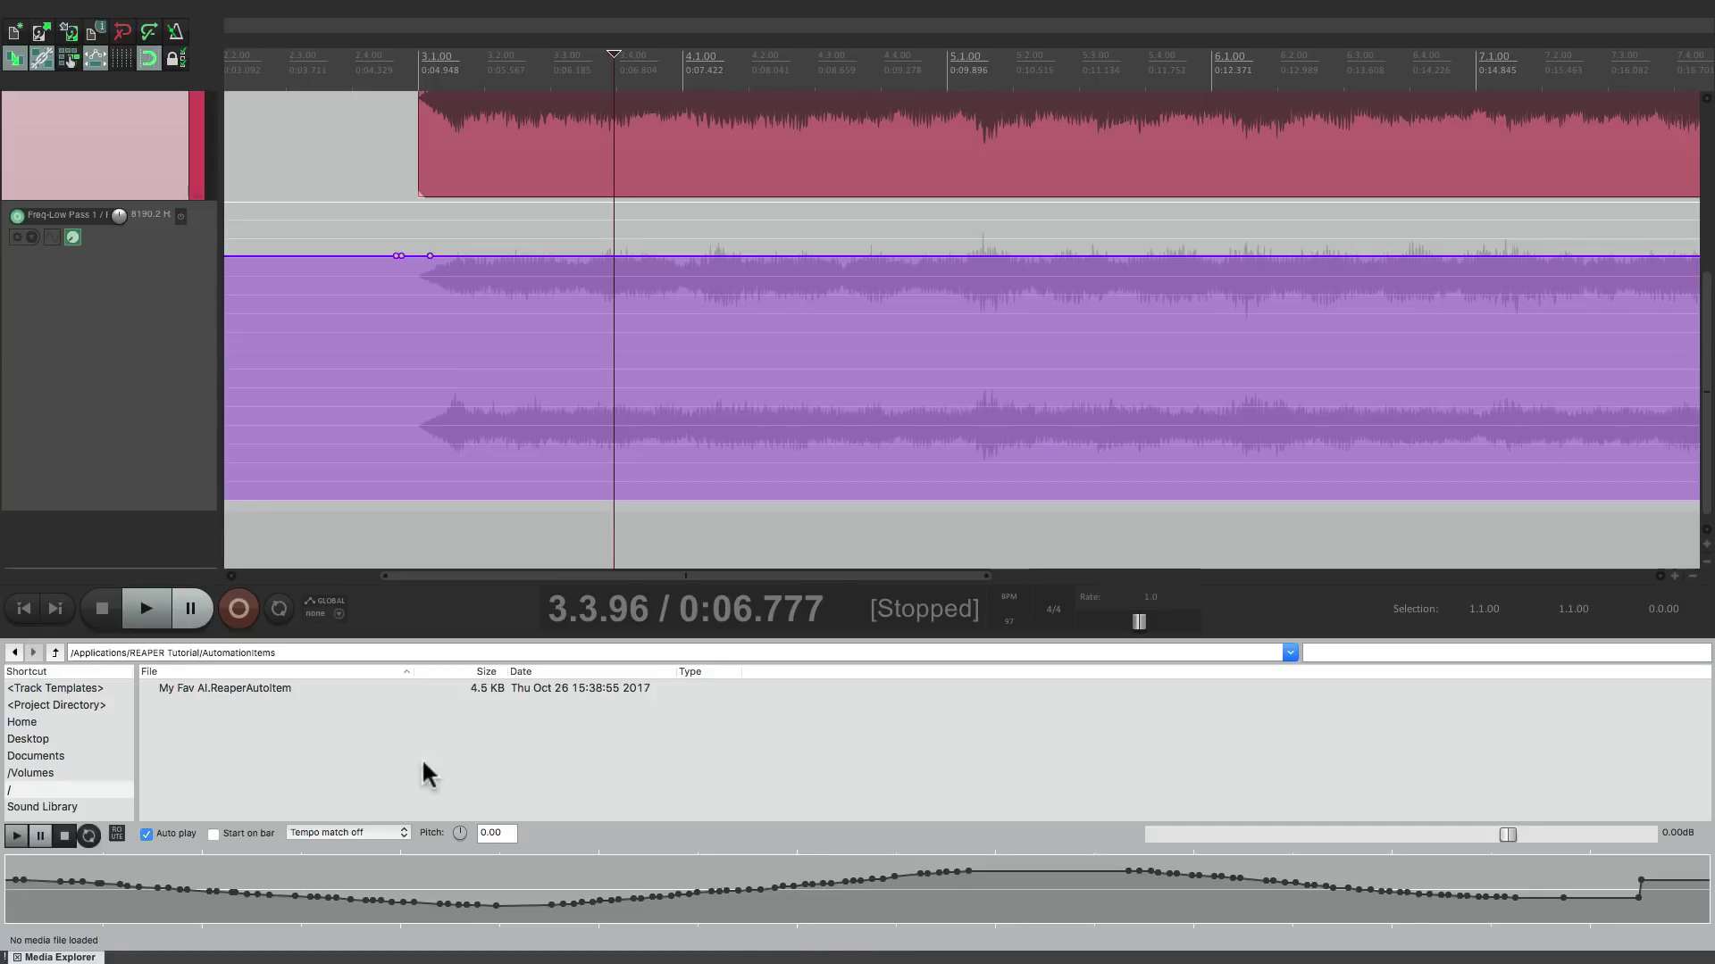
double_click(256, 686)
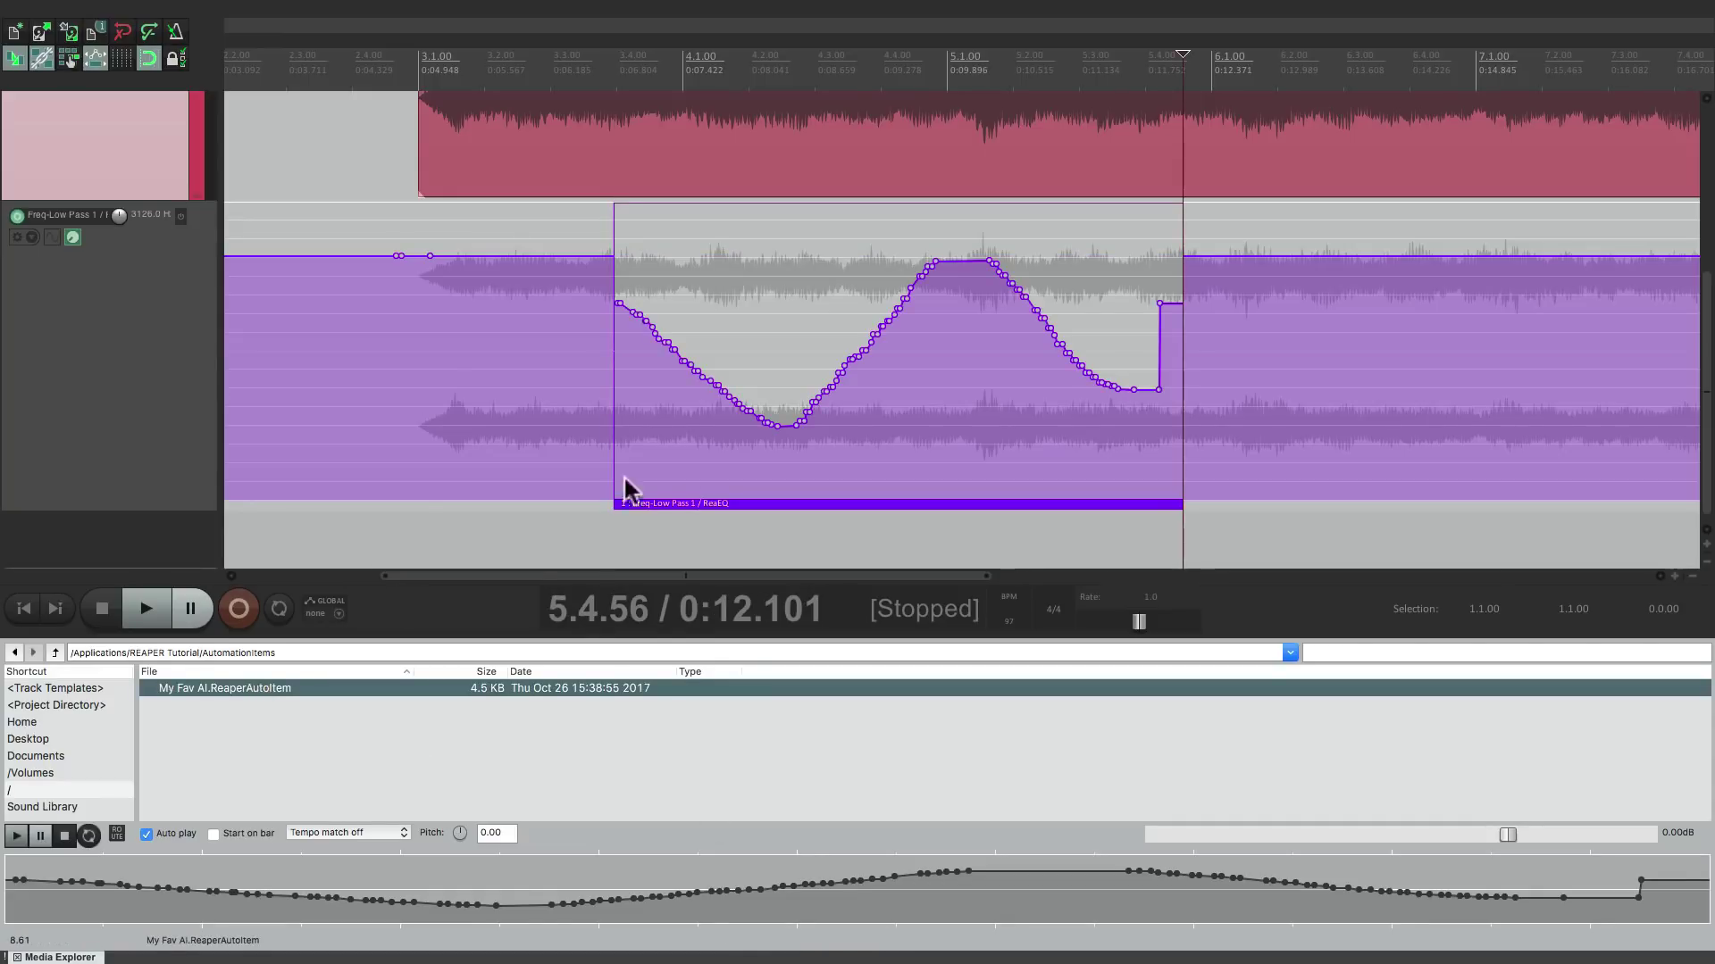
scroll(746, 440, right, 2)
scroll(743, 432, right, 2)
click(843, 536)
click(271, 687)
double_click(271, 682)
scroll(621, 382, right, 3)
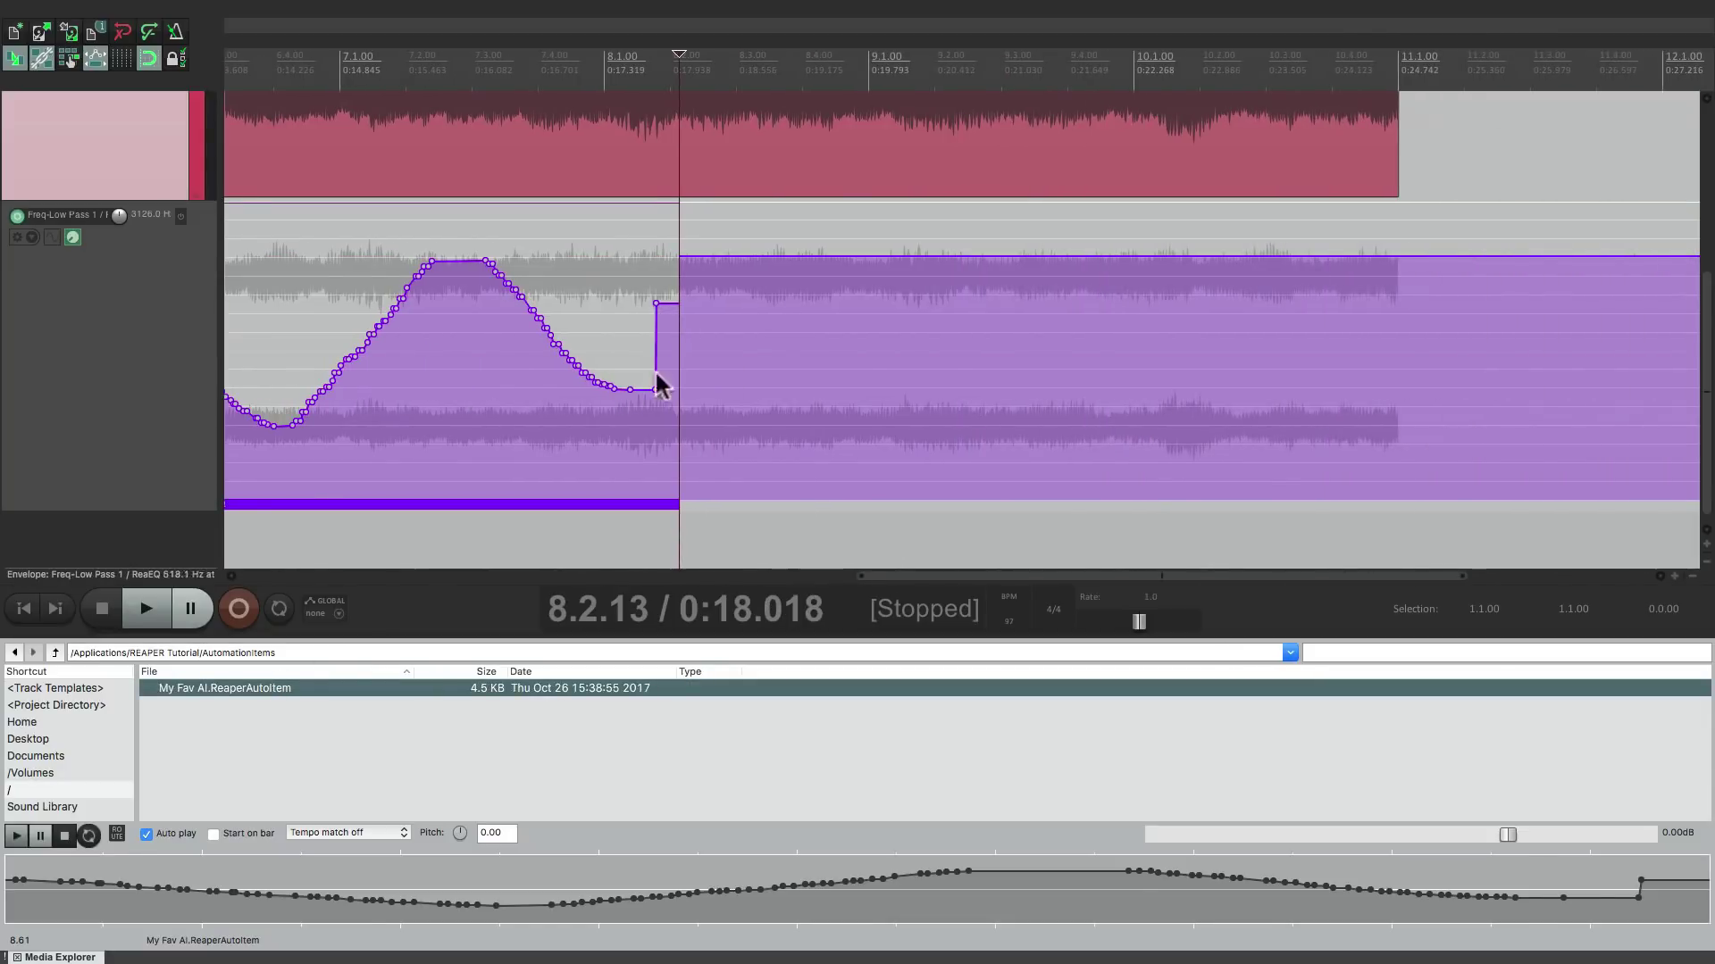
click(763, 536)
double_click(318, 686)
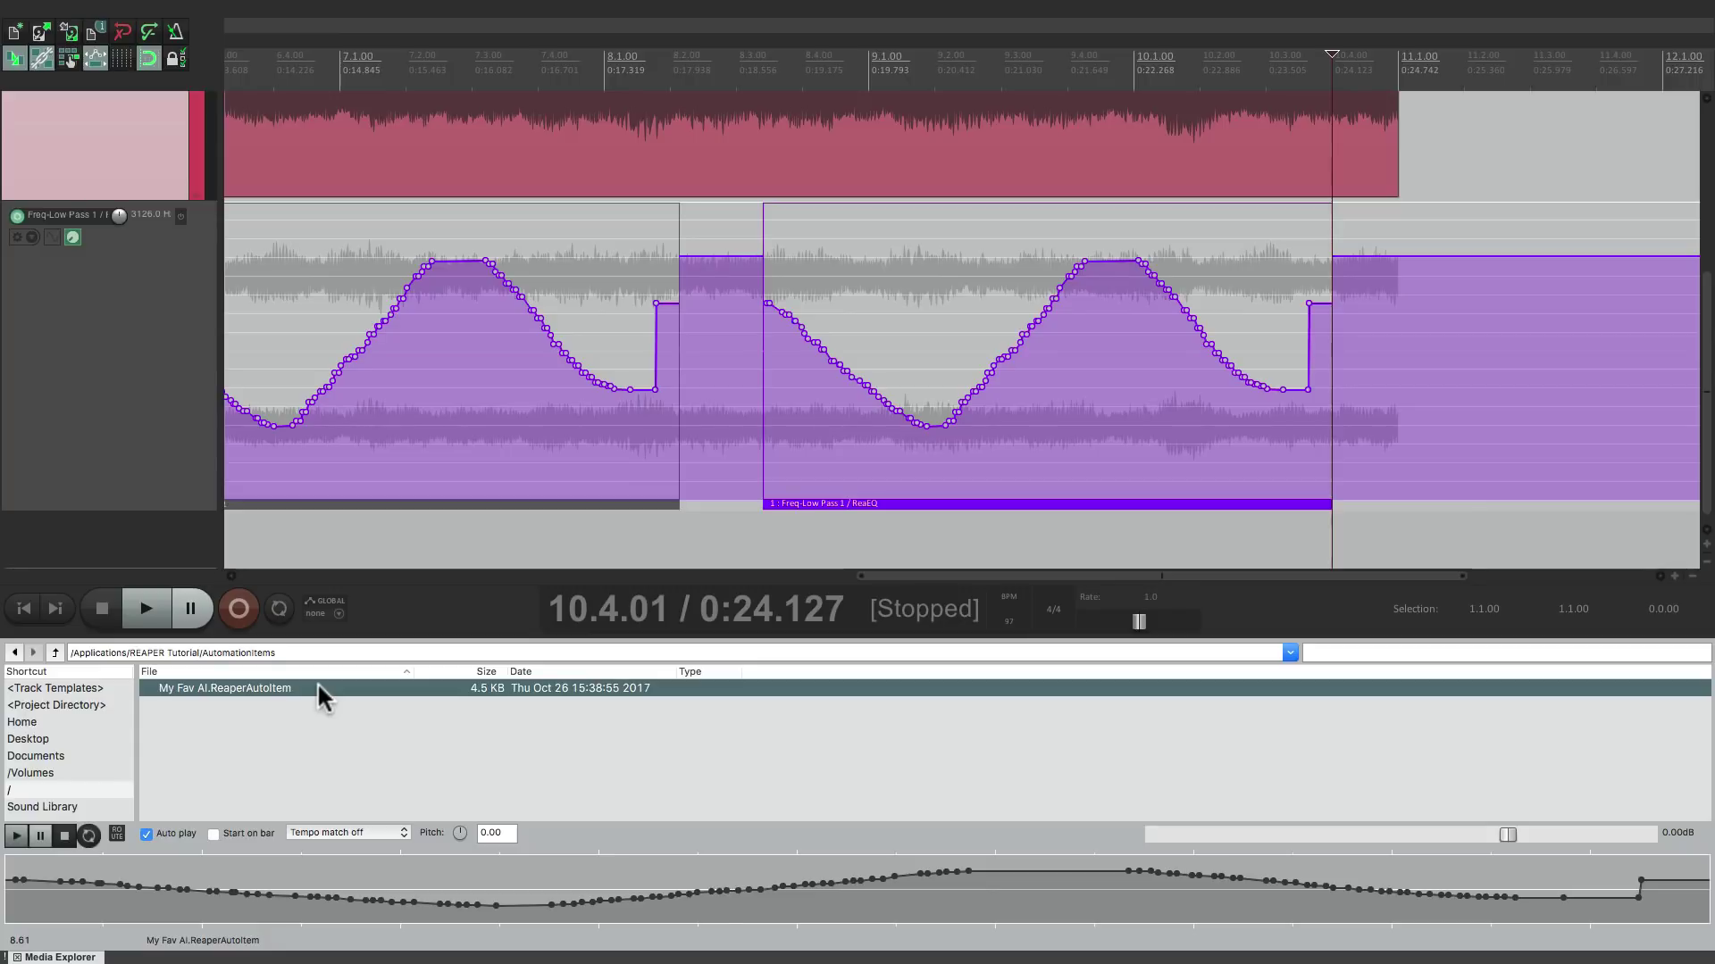
key(super+z)
scroll(617, 526, left, 3)
key(super+z)
key(super+z)
key(super+z)
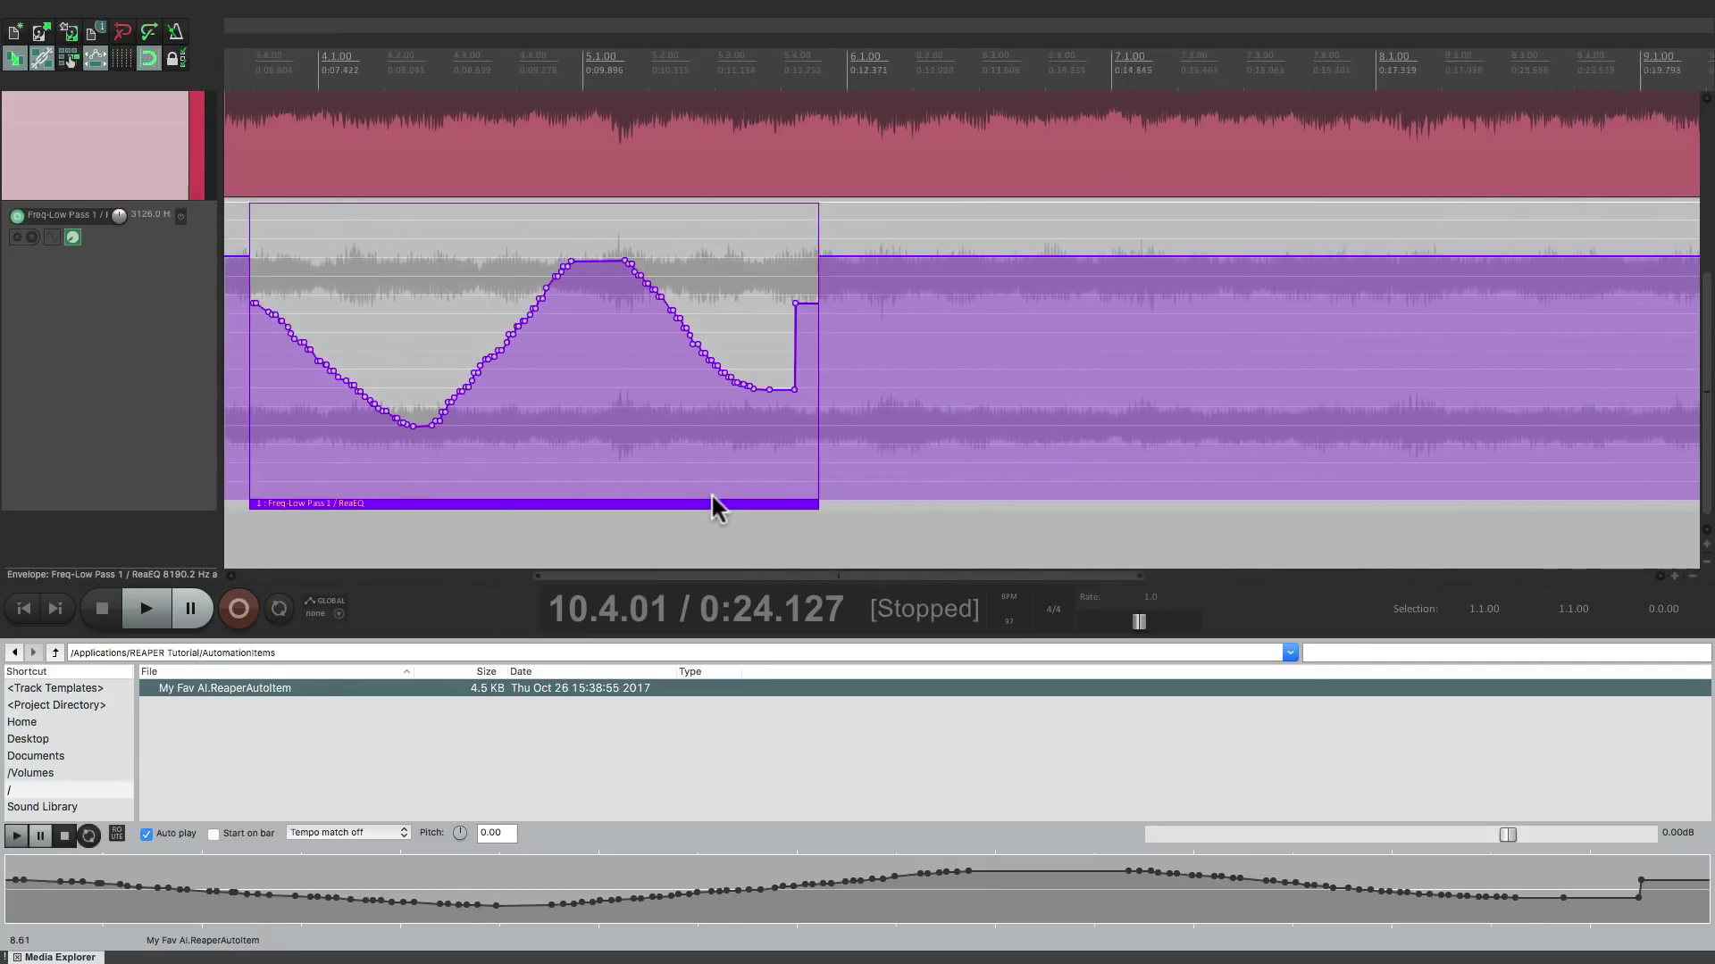
key(super+z)
right_click(103, 686)
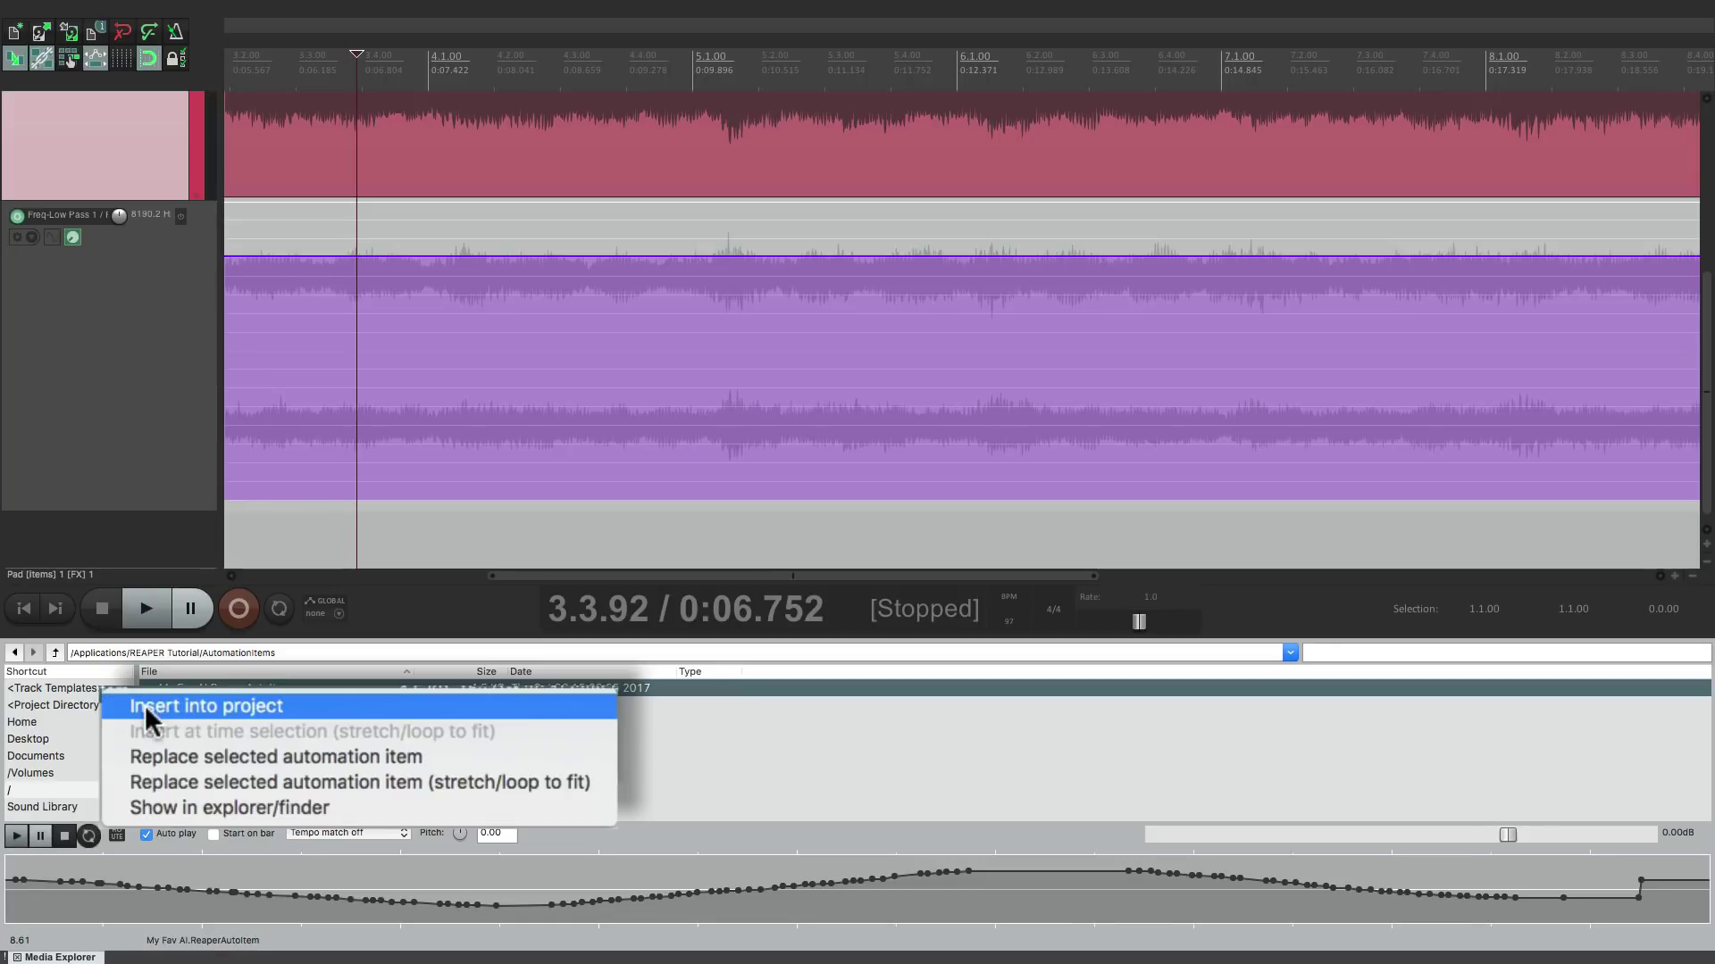
click(125, 758)
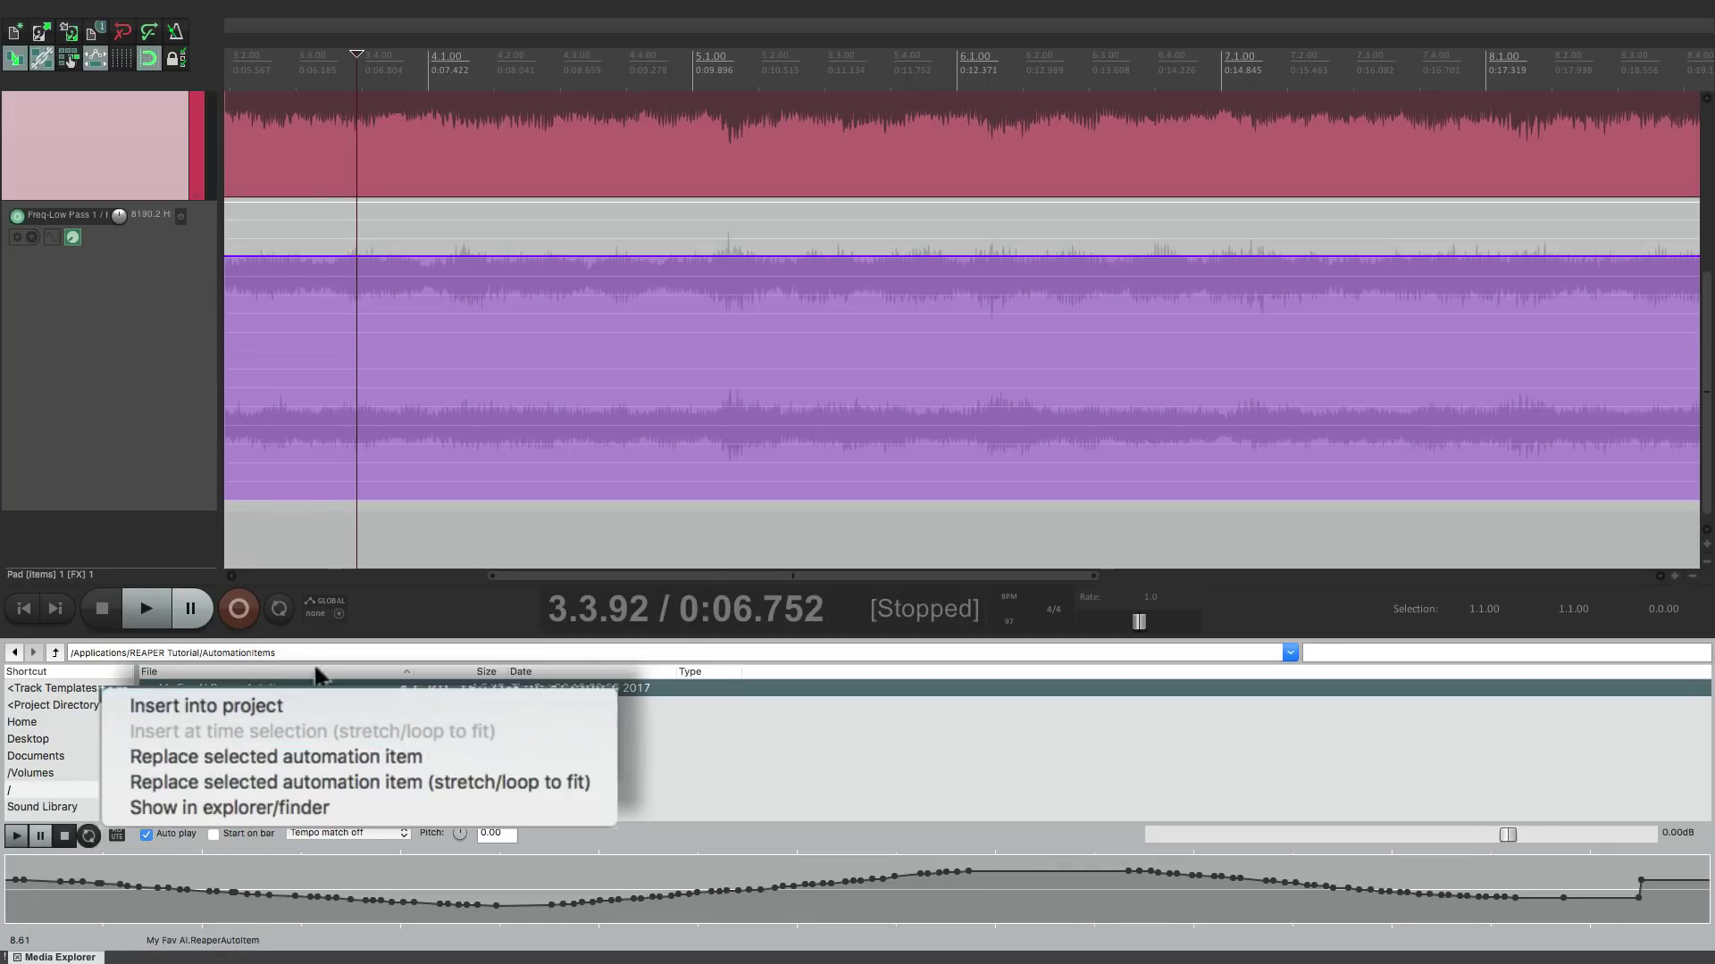
scroll(490, 437, left, 3)
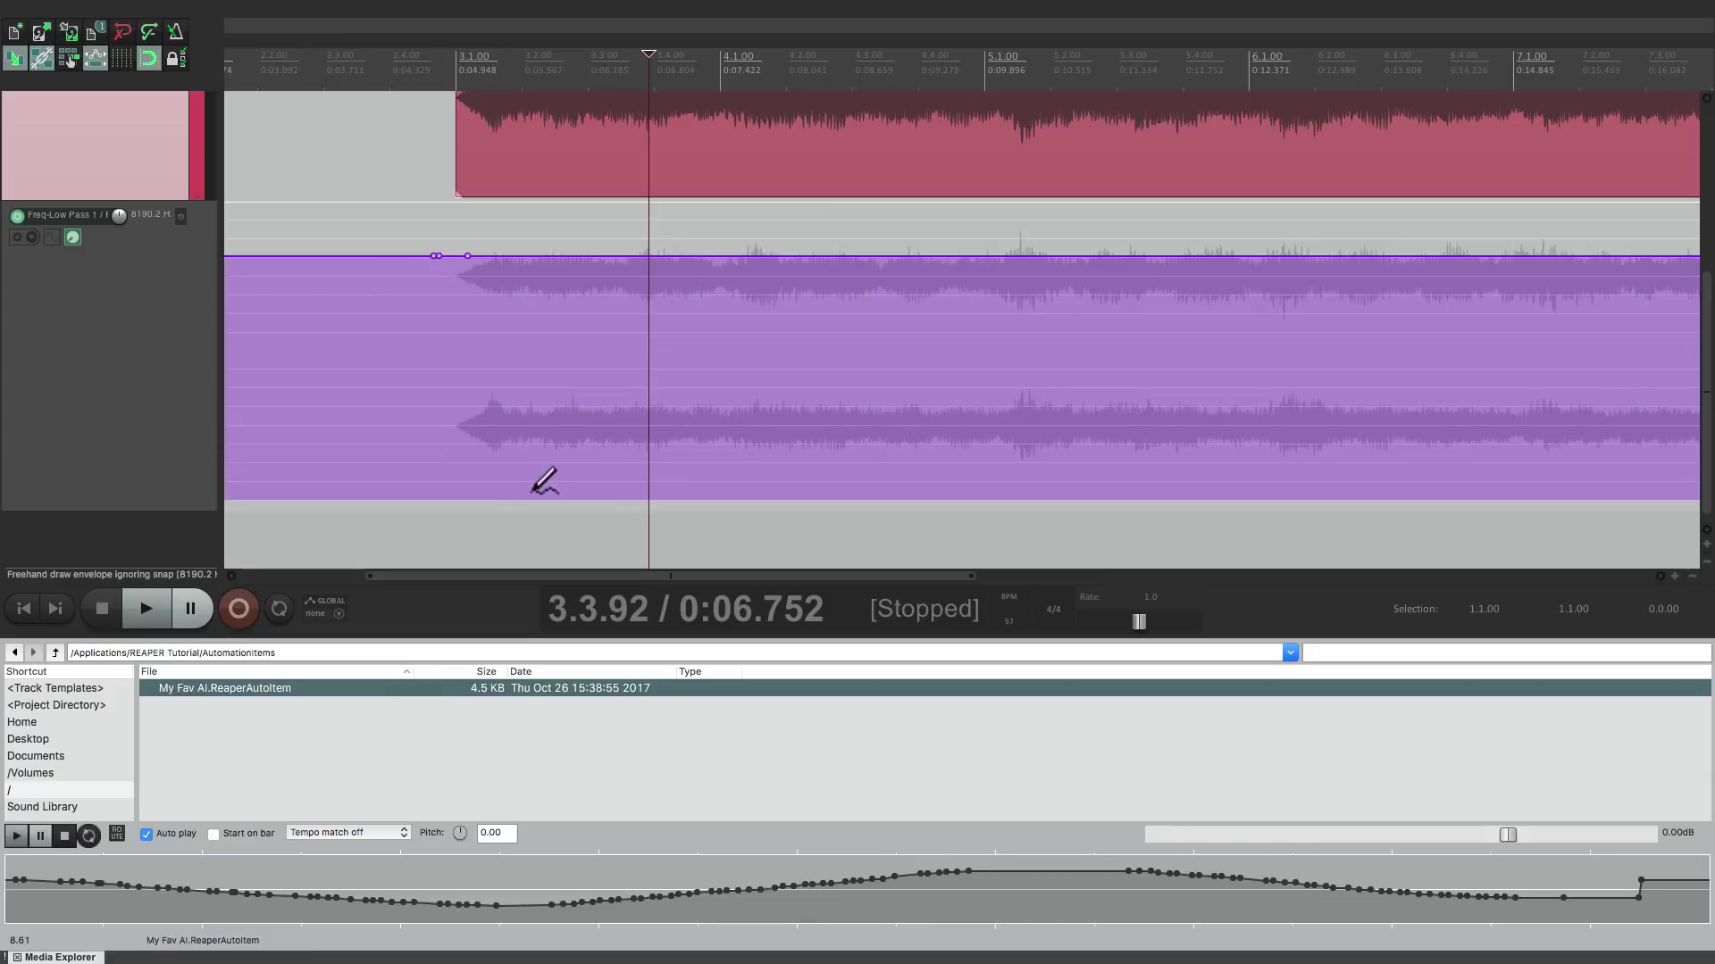
- Create a new automation item on the low-pass envelope, freehand-draw a curve in it, and select it
drag(547, 509, 1055, 492)
mouse_move(565, 366)
mouse_down()
mouse_move(624, 266)
mouse_move(1027, 398)
mouse_move(1016, 408)
mouse_up()
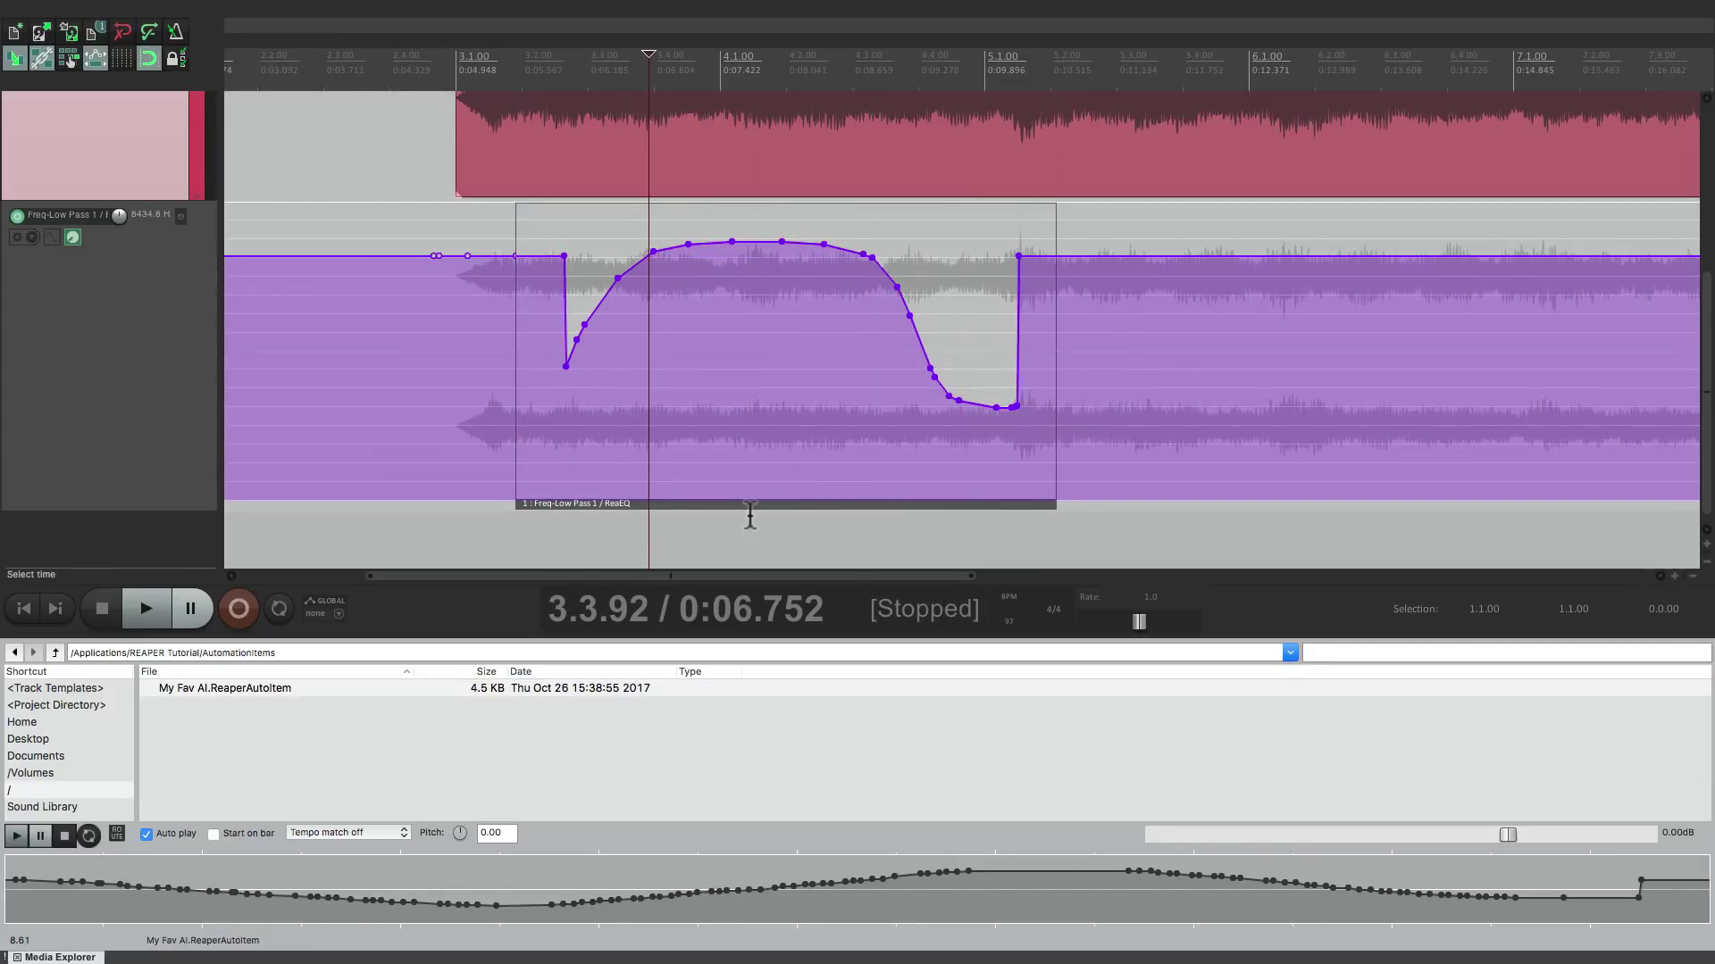
click(745, 502)
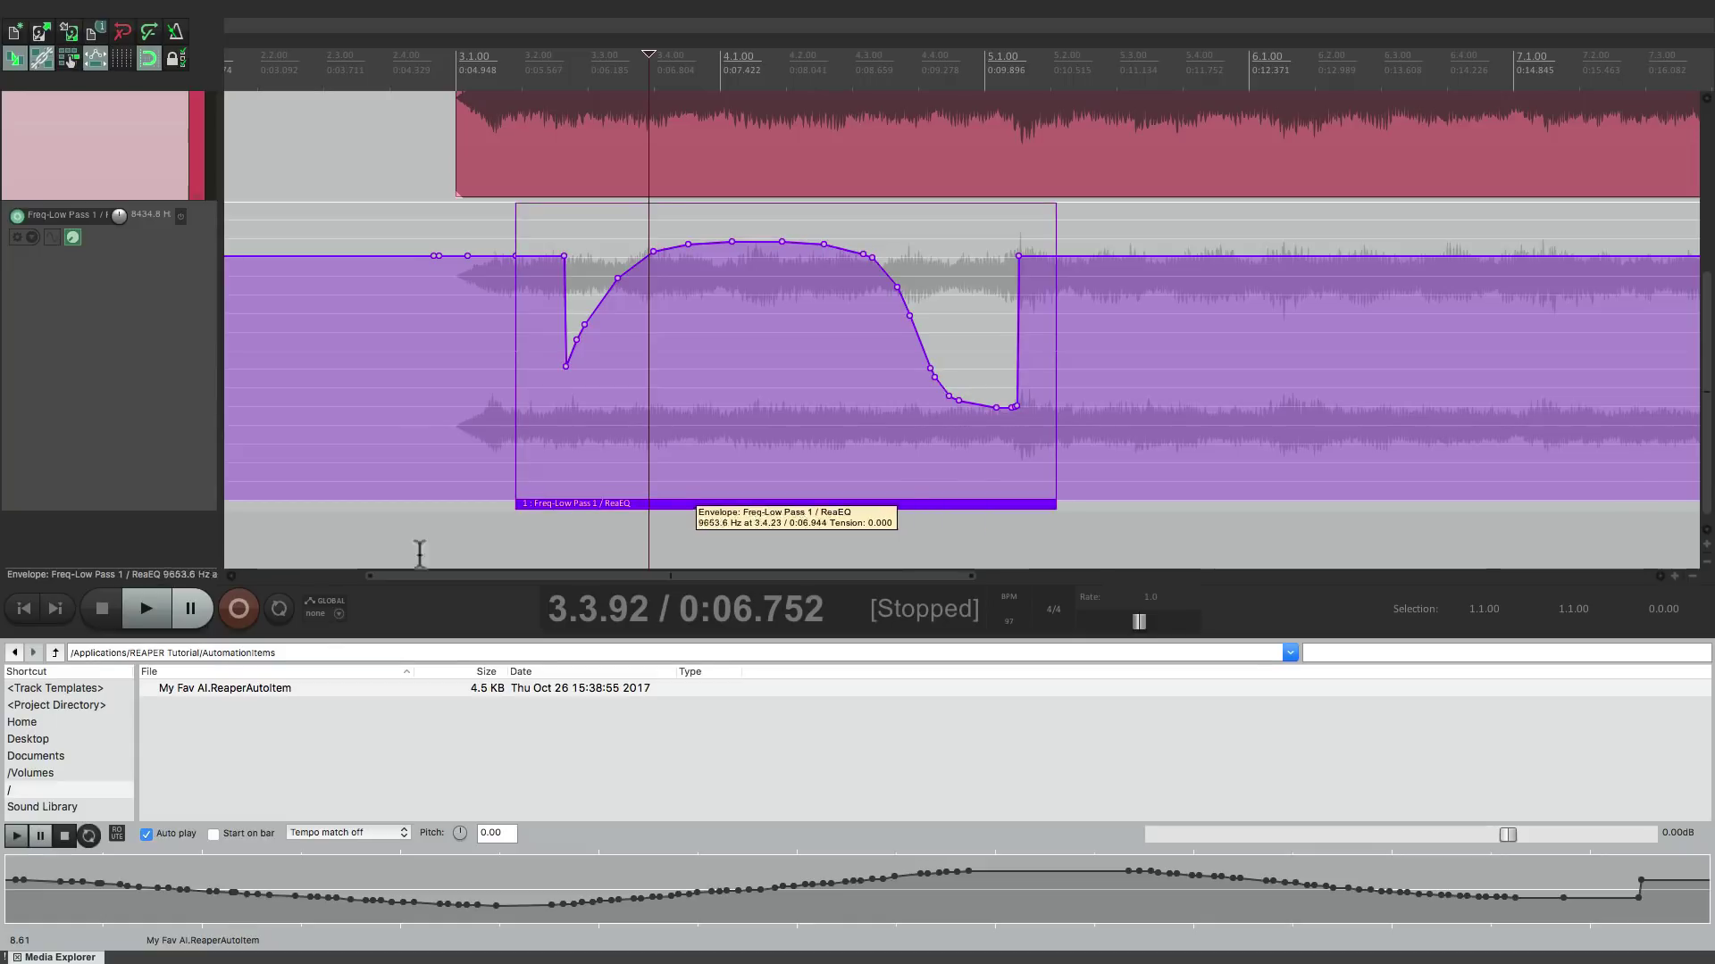
- Replace the selected item with My Fav AI, then again stretched to fit, and reveal the file in Finder
right_click(91, 688)
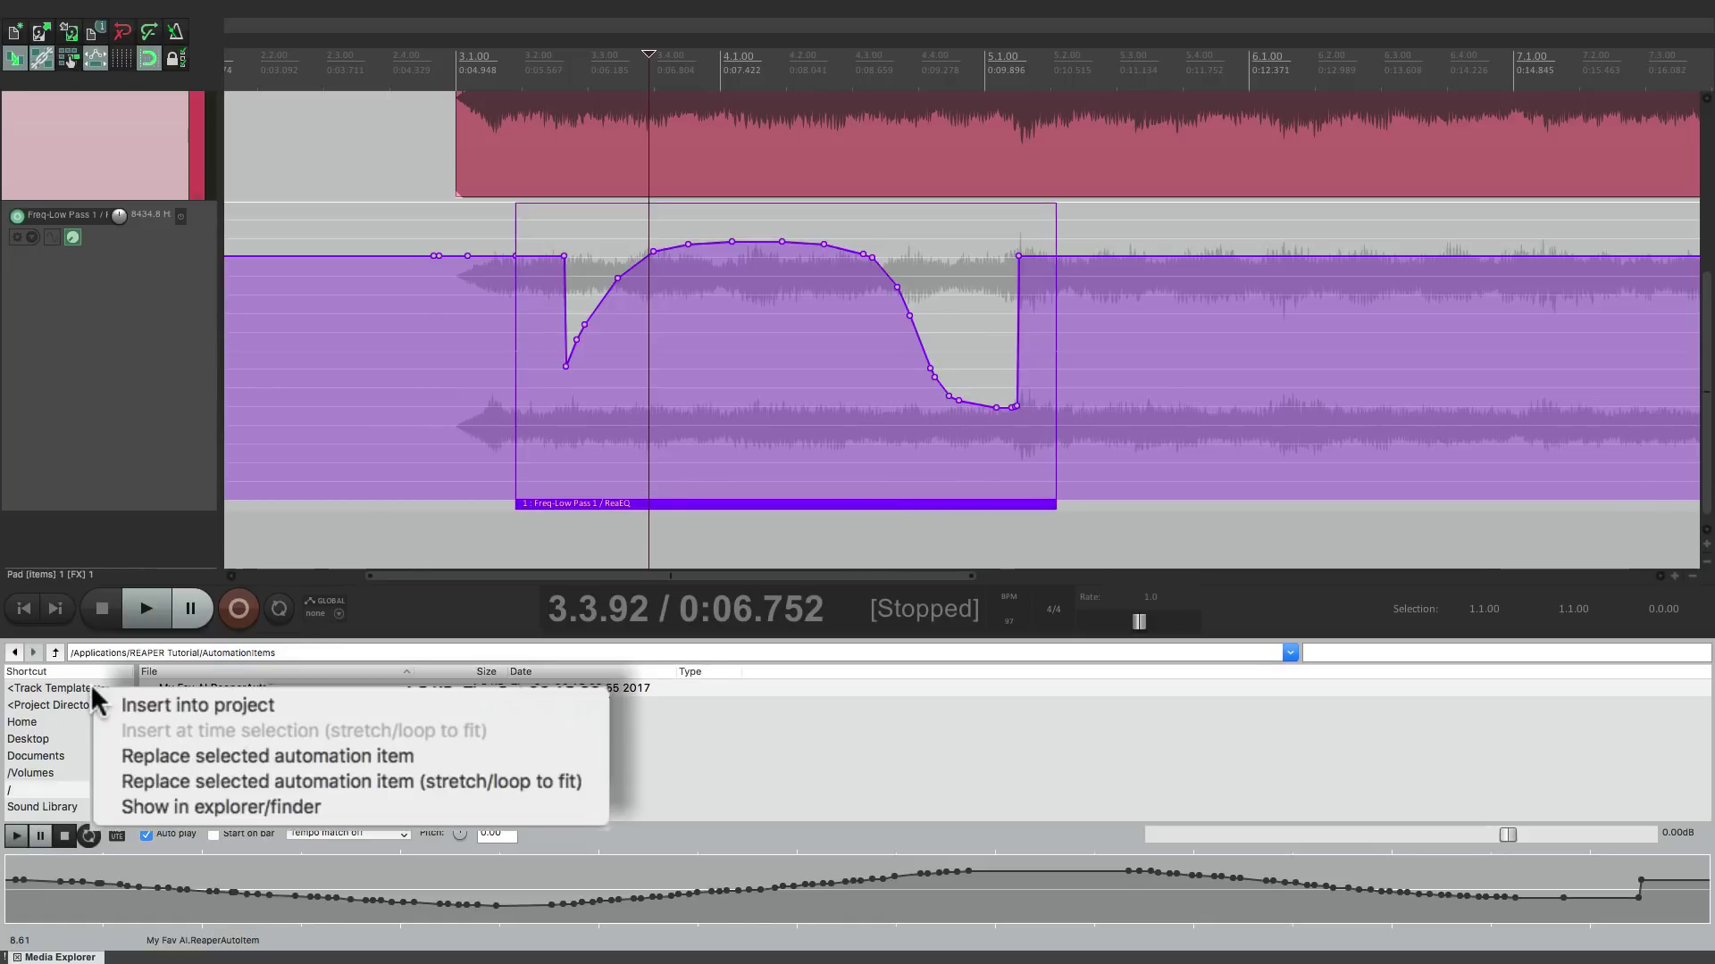
click(125, 756)
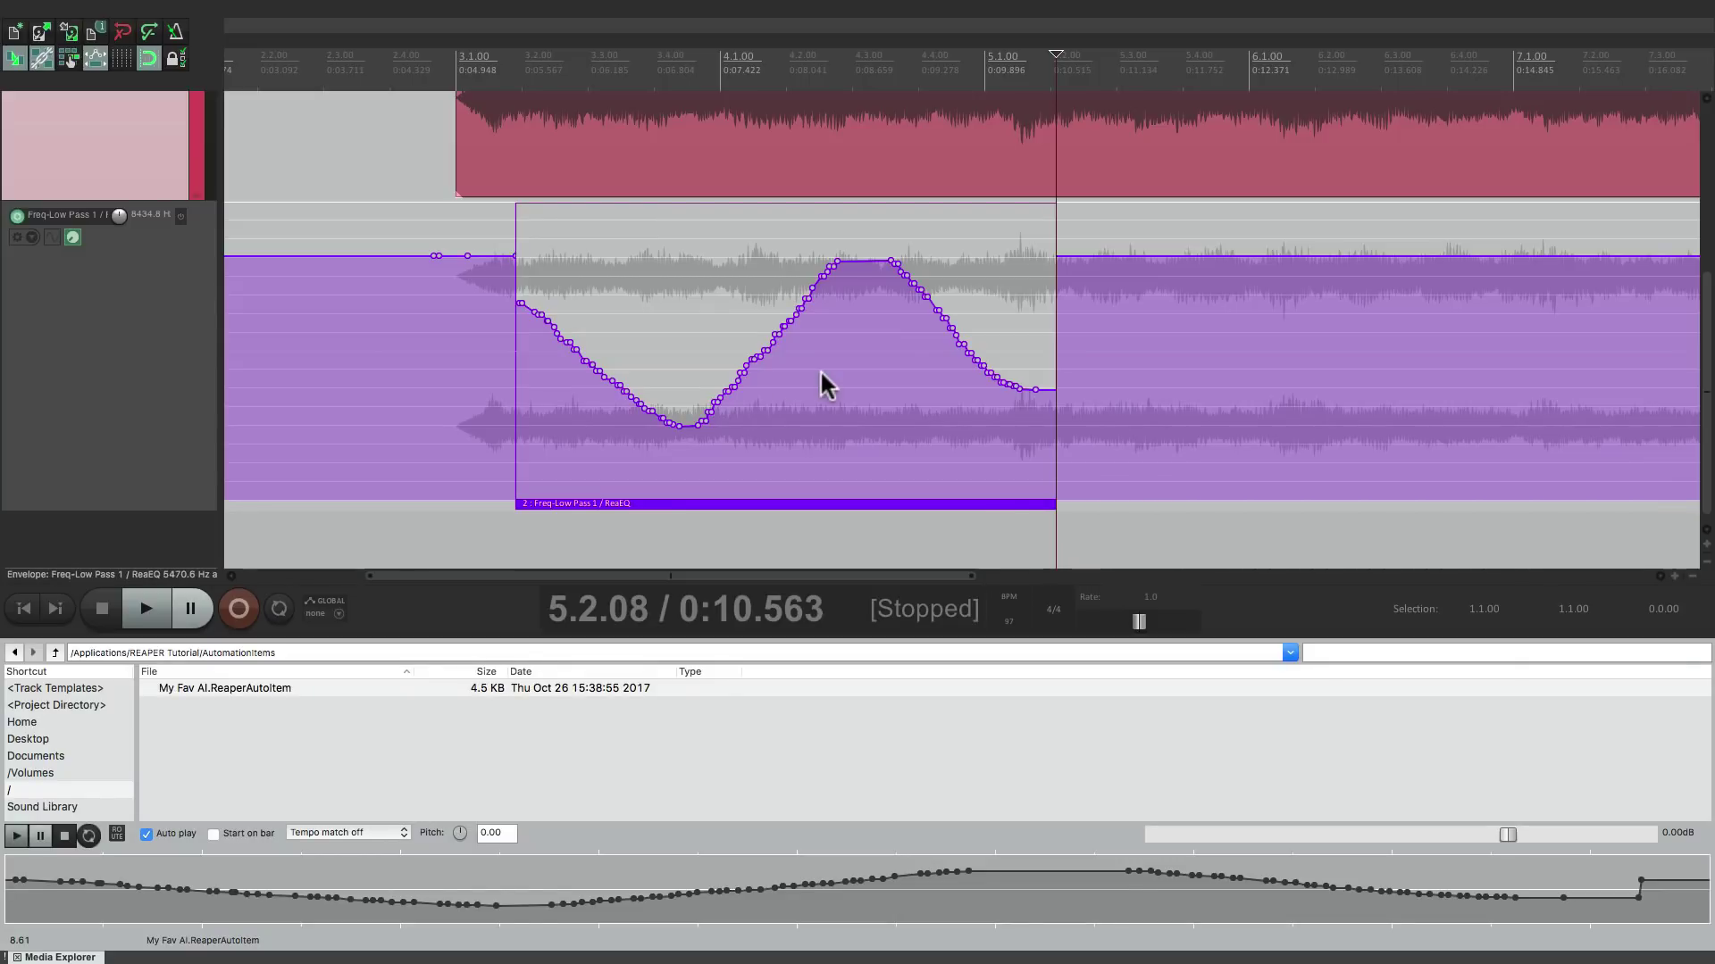
right_click(125, 687)
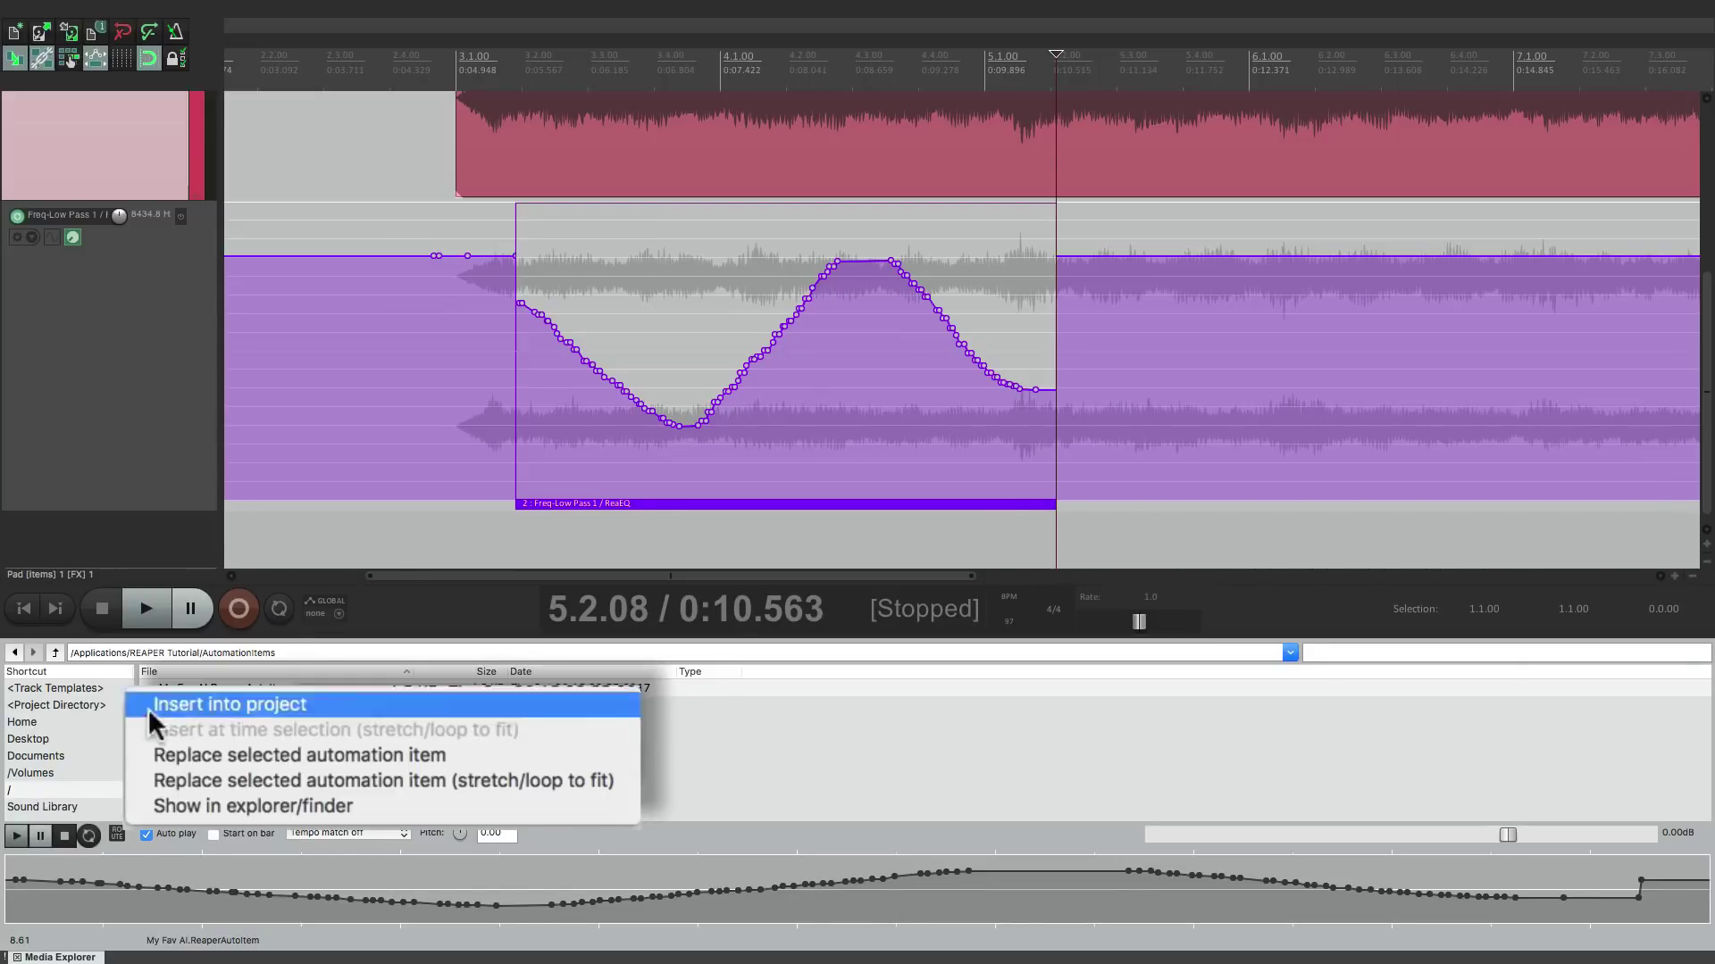
click(147, 777)
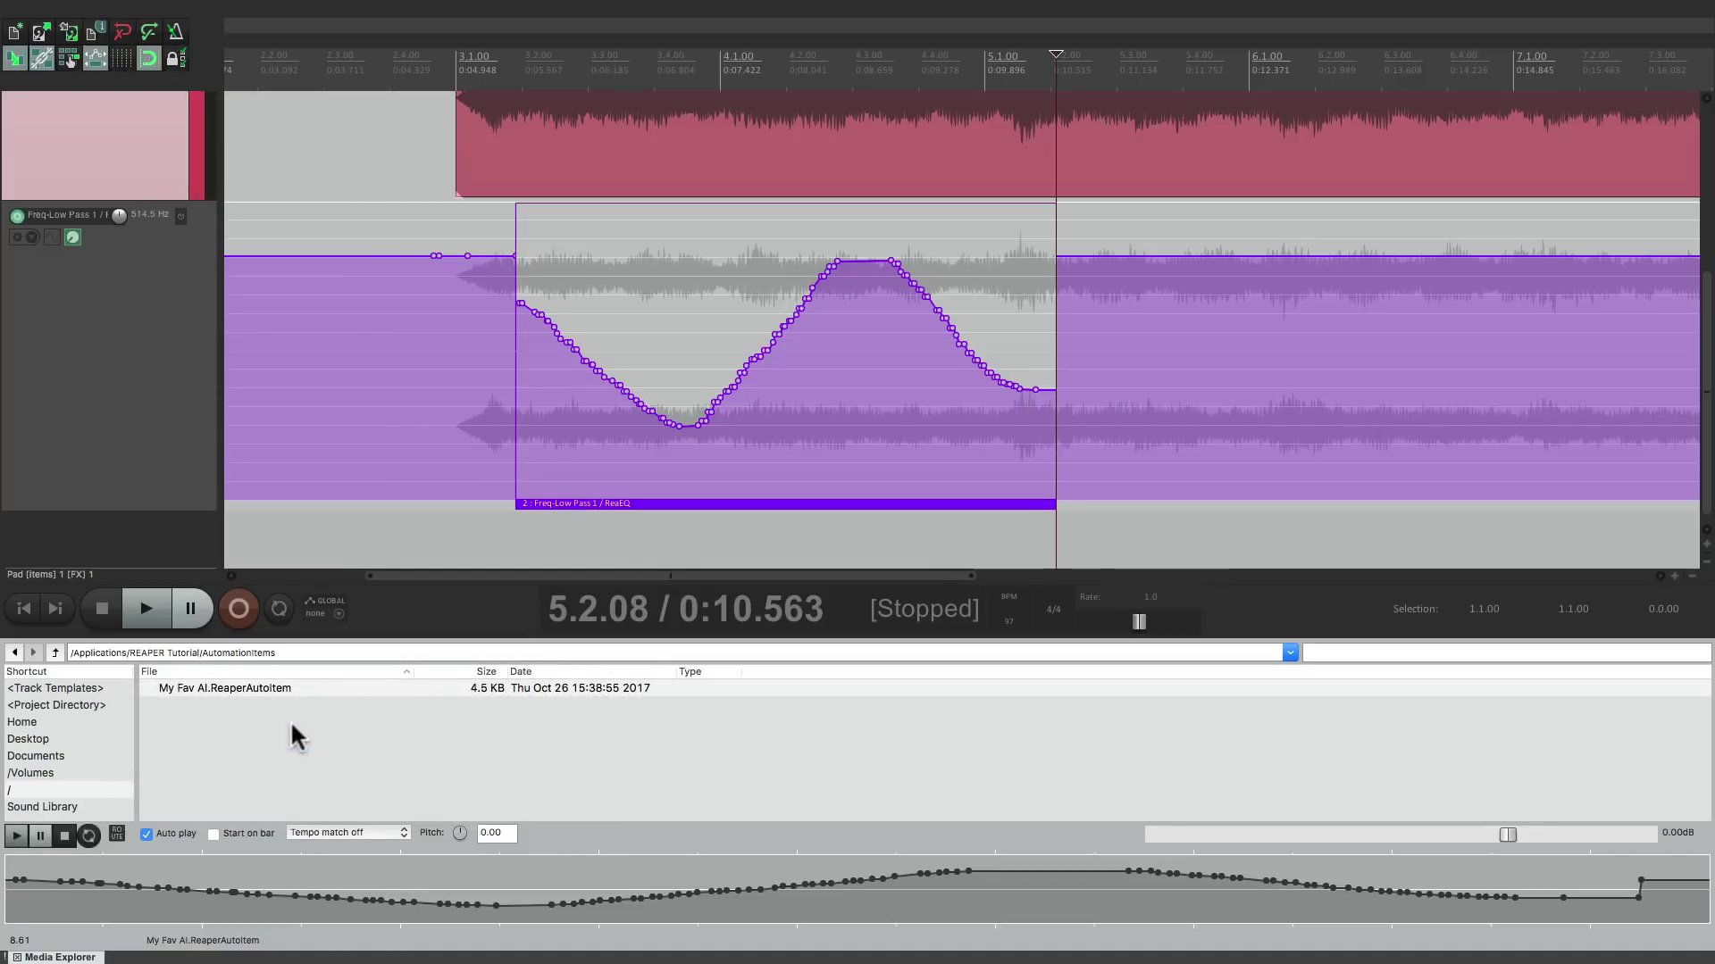
right_click(100, 683)
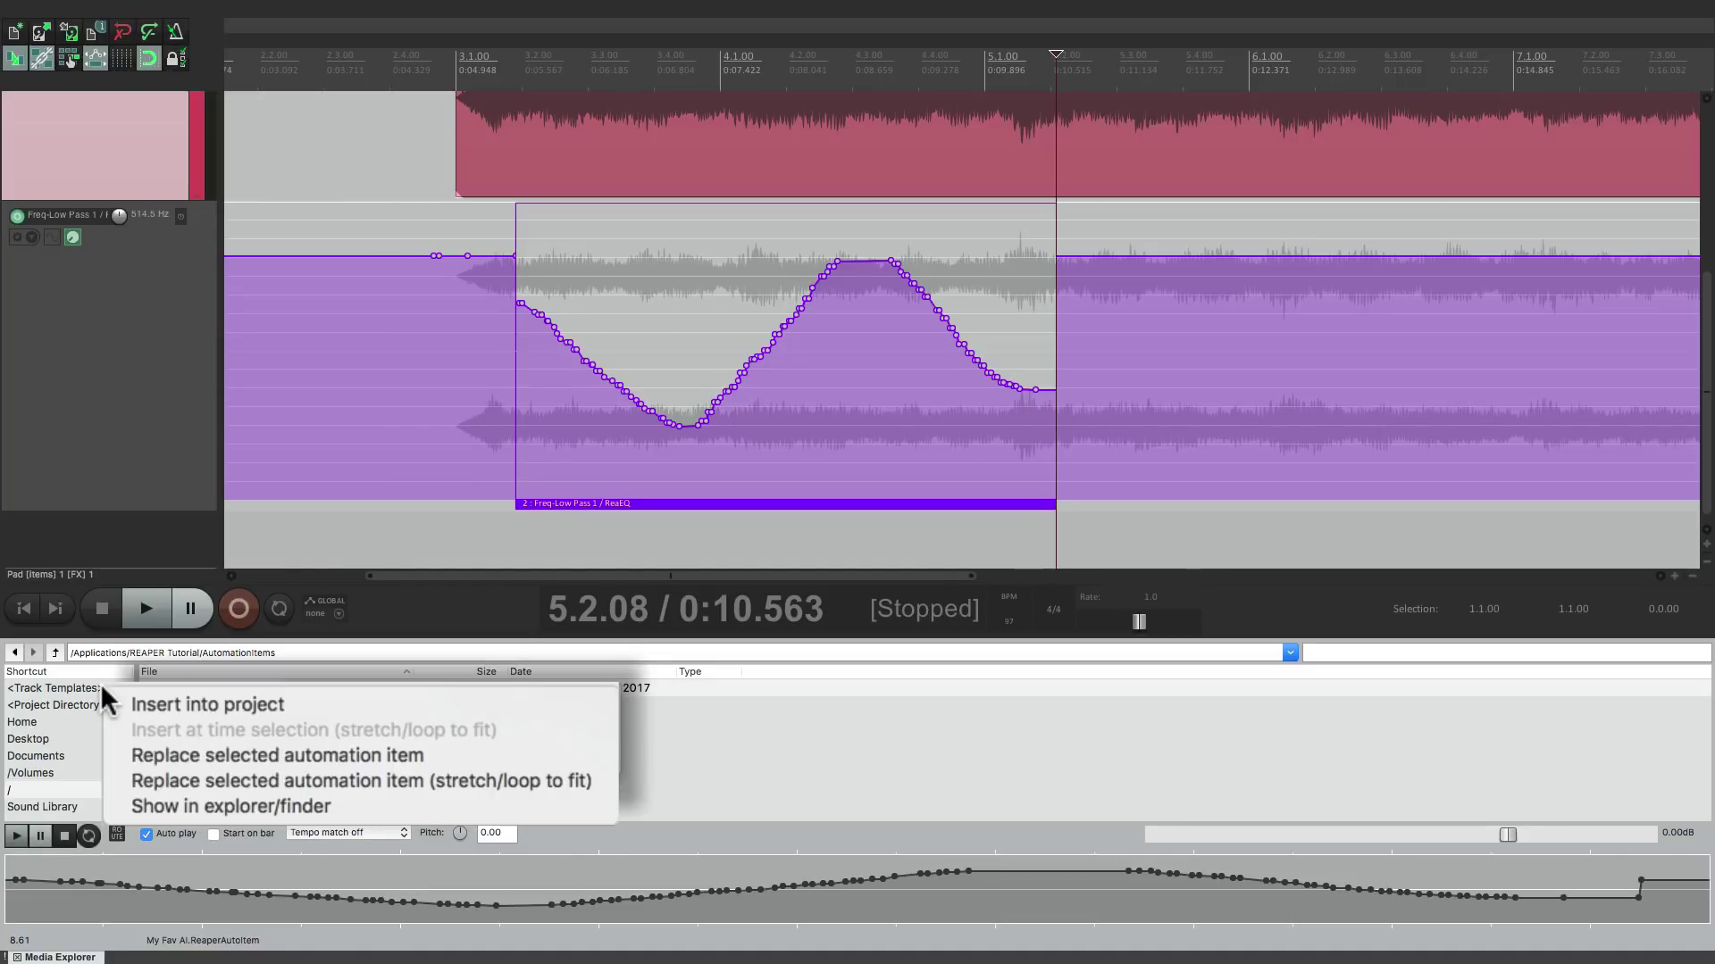
click(154, 811)
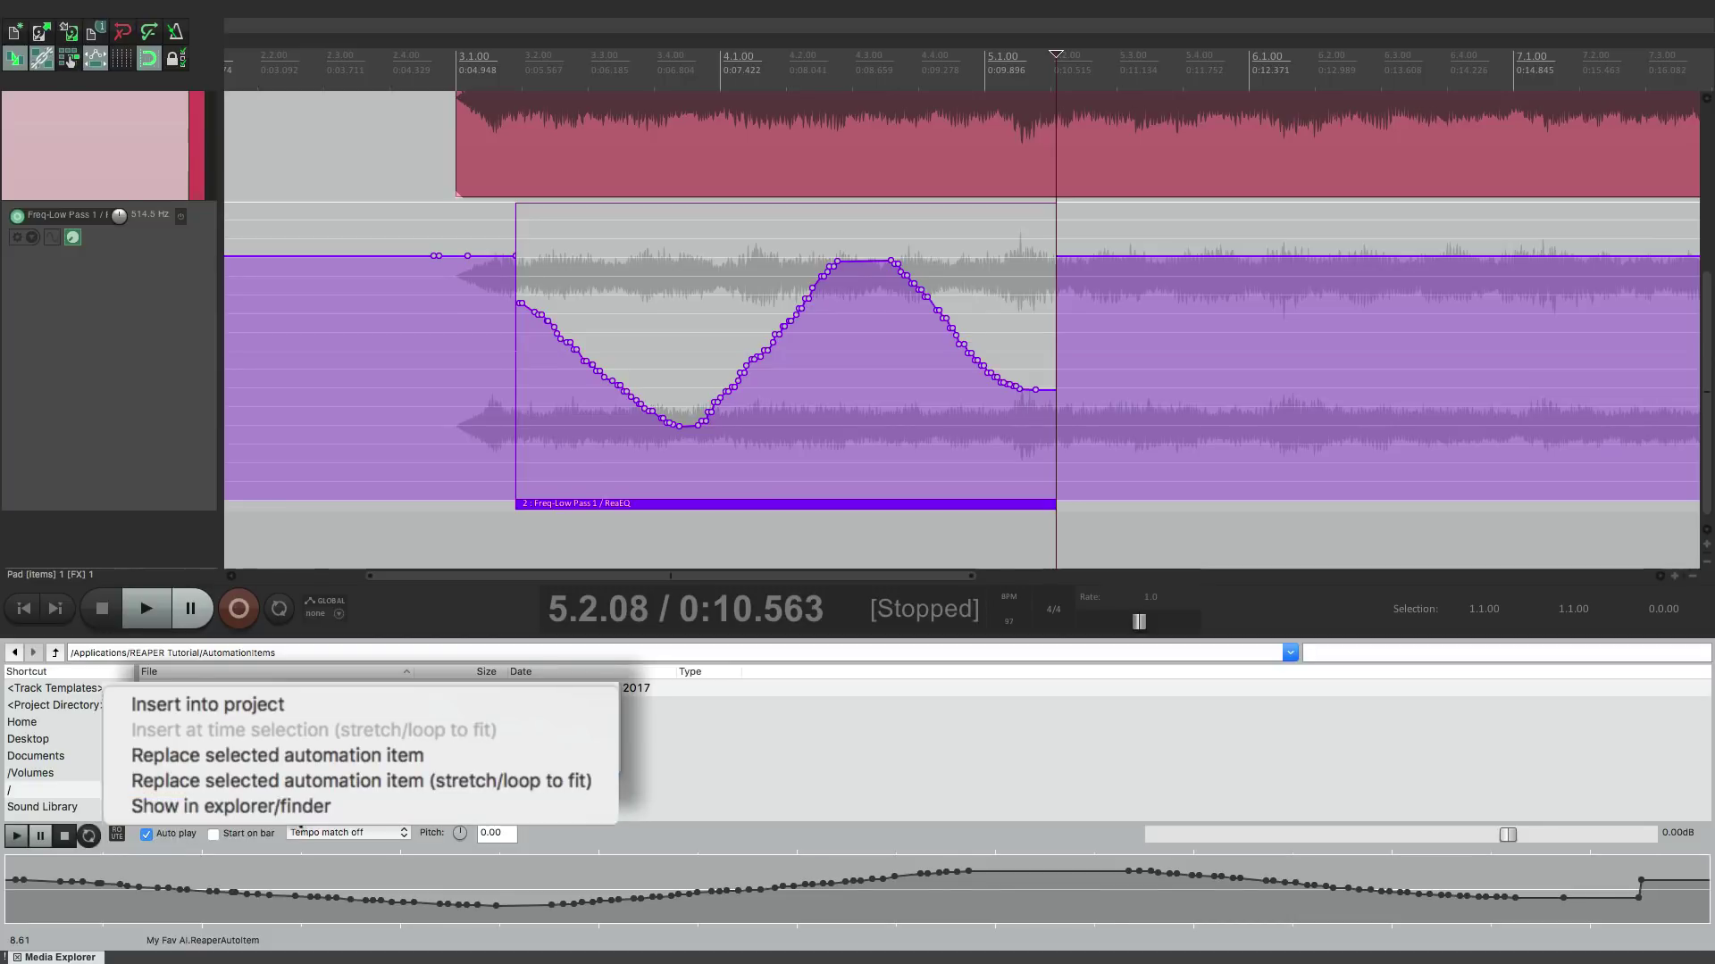